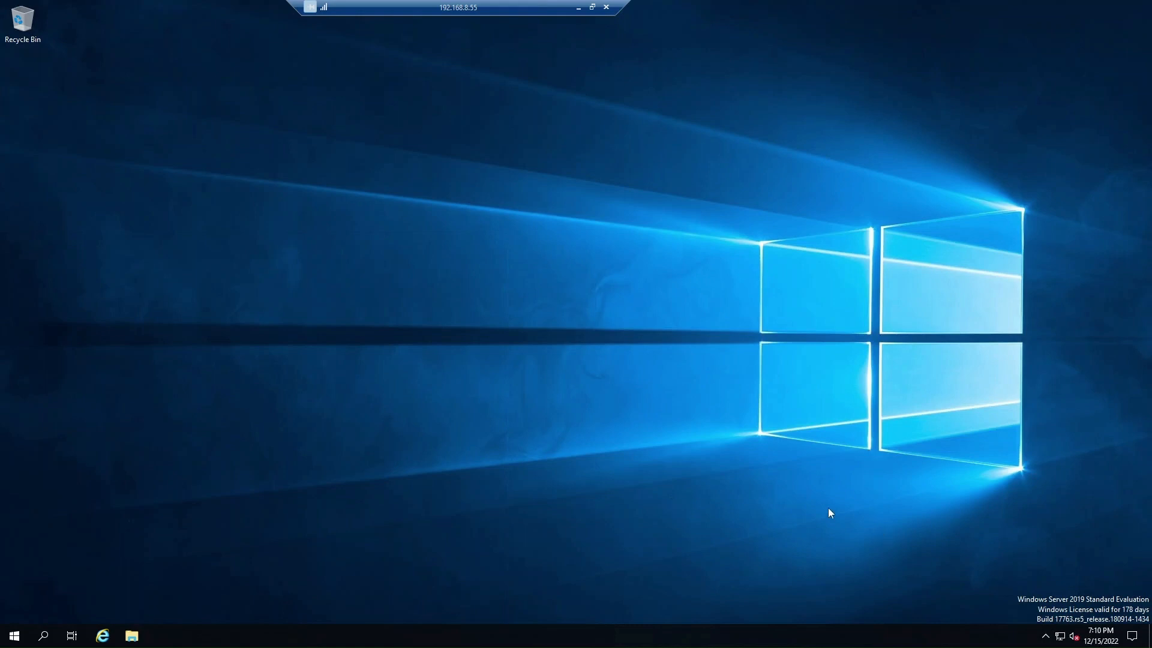
# Open the Network and Sharing Center from the network tray icon's Network & Internet settings.
pyautogui.rightClick(1060, 637)
pyautogui.click(1051, 622)
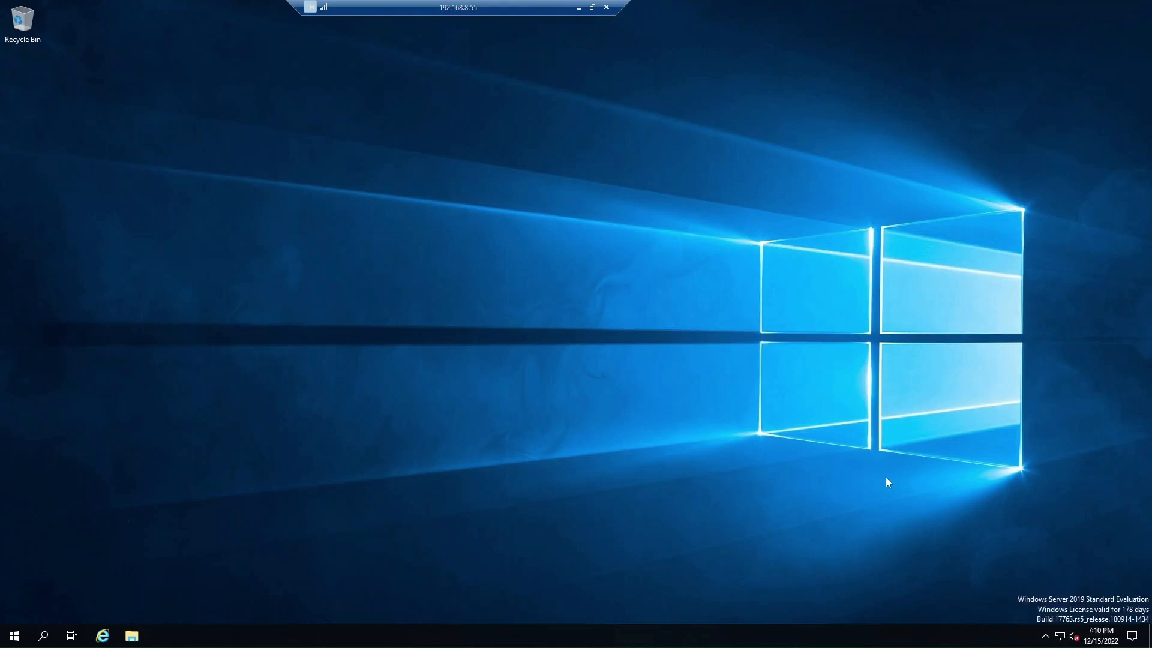
pyautogui.rightClick(1062, 638)
pyautogui.click(1061, 622)
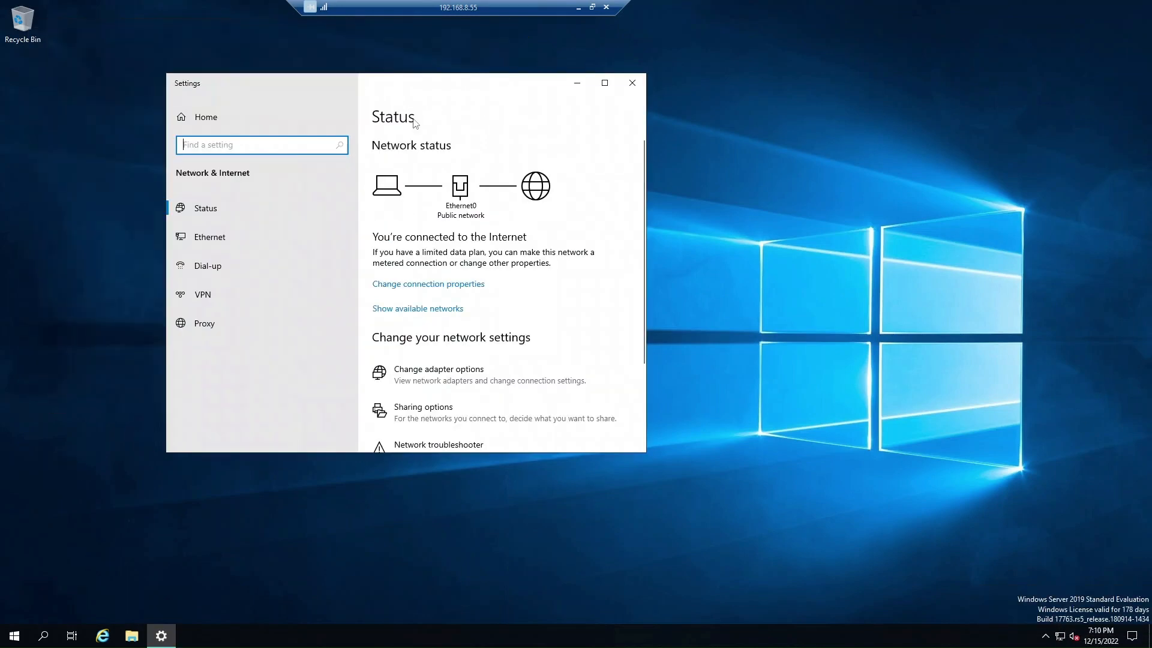
pyautogui.scroll(-3, 384, 336)
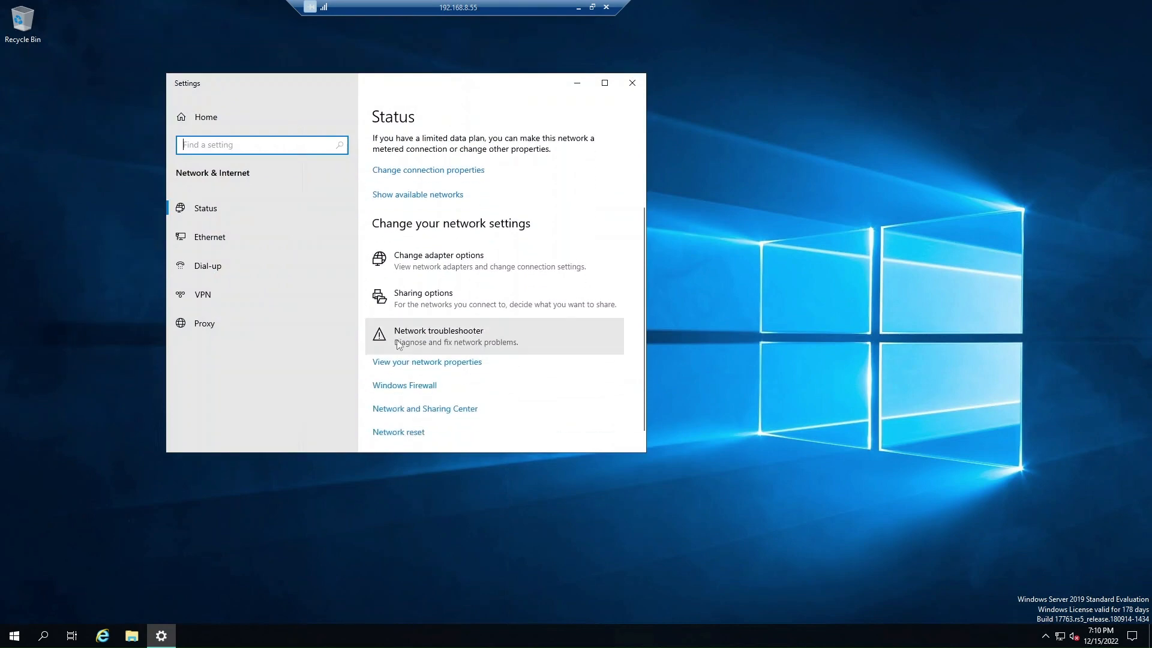
pyautogui.click(420, 413)
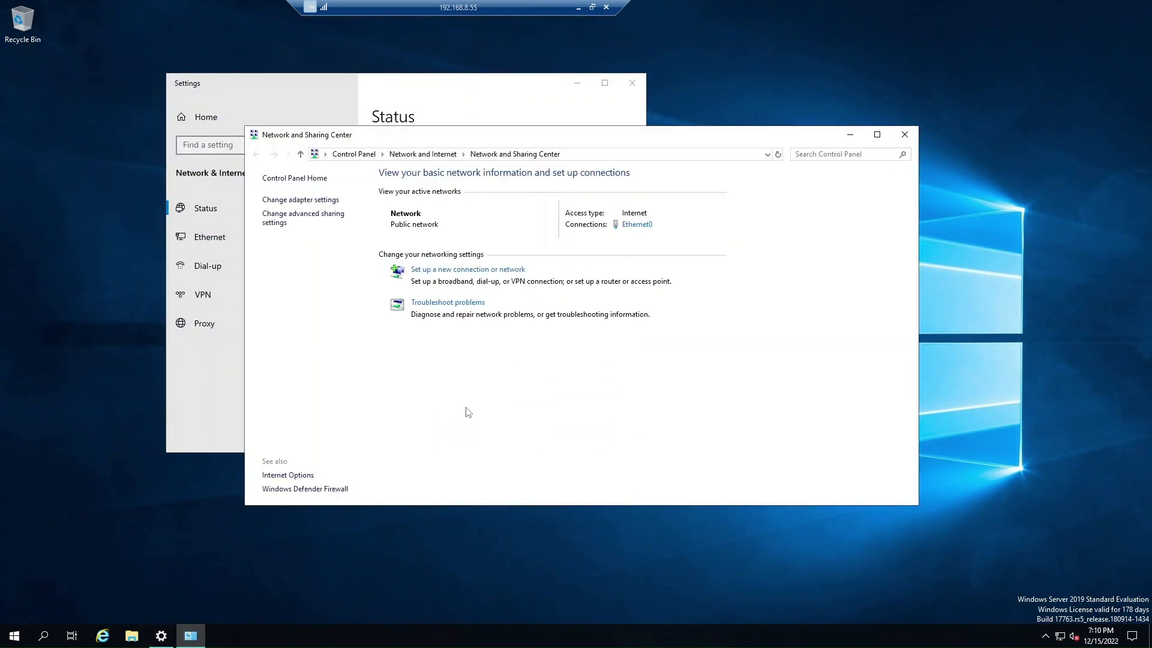
# Confirm Ethernet0's static IPv4 (192.168.8.55, gateway 192.168.8.1, DNS 192.168.8.55) and close the network windows.
pyautogui.click(634, 231)
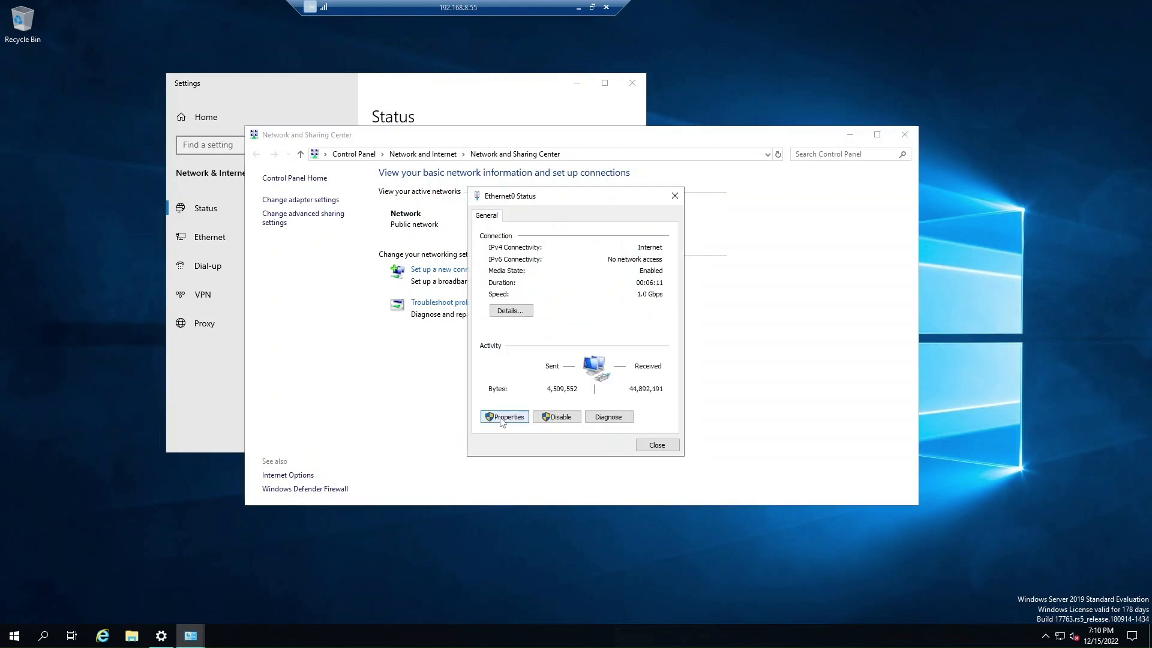
pyautogui.click(502, 417)
pyautogui.click(559, 335)
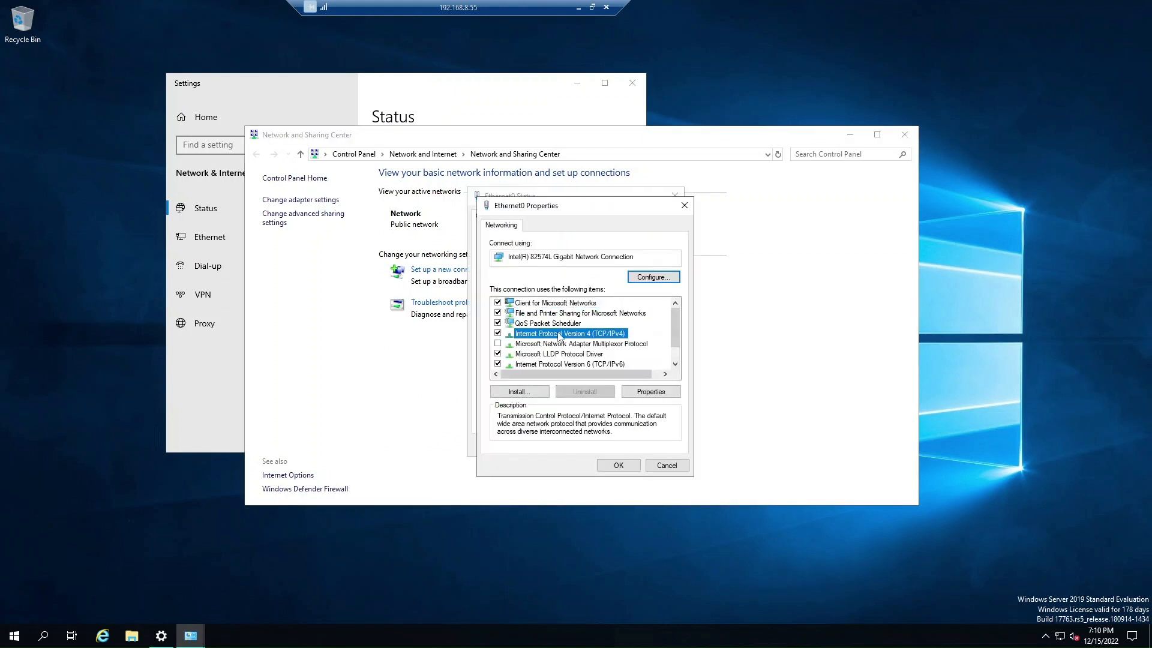
pyautogui.click(650, 392)
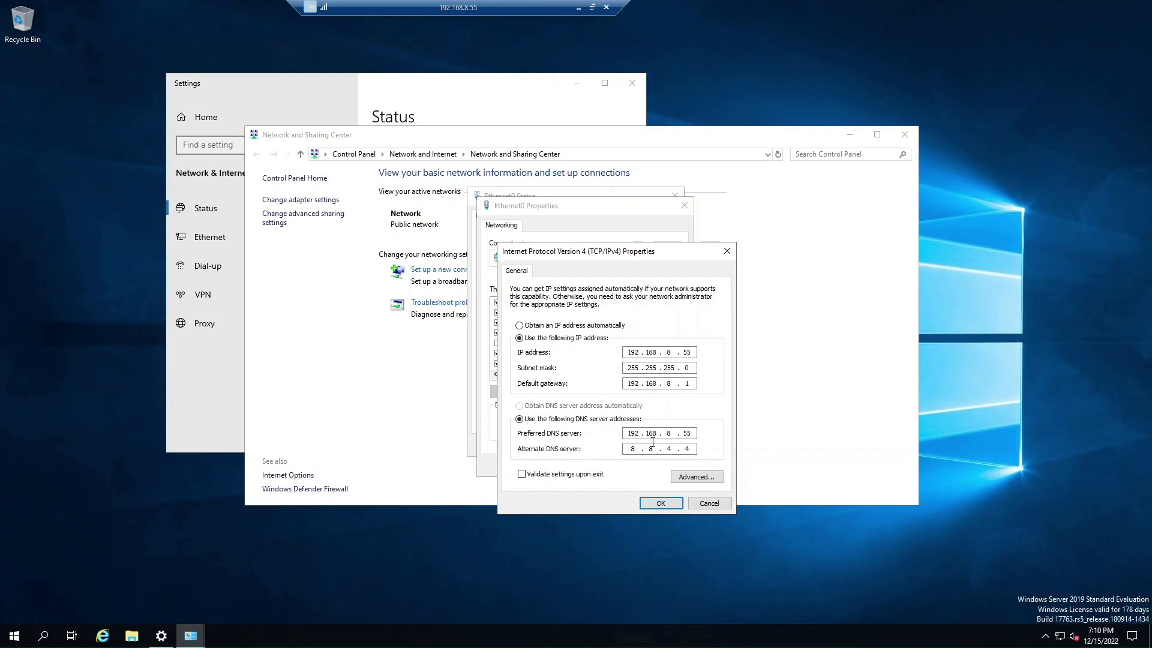
pyautogui.click(665, 504)
pyautogui.click(620, 467)
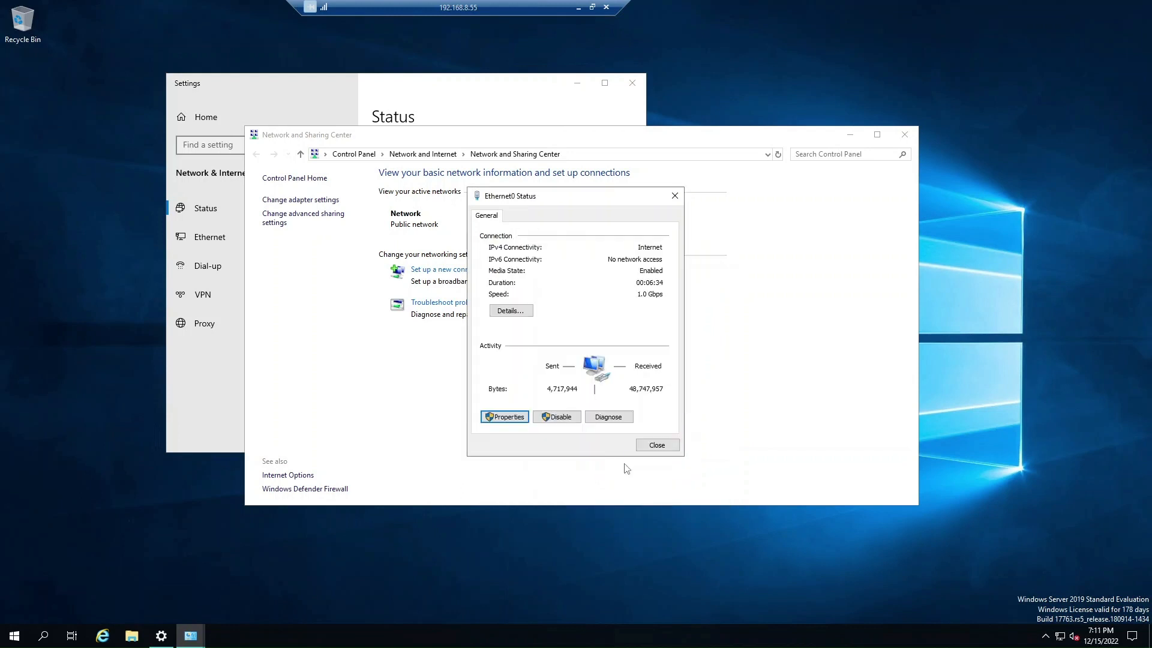
pyautogui.click(657, 446)
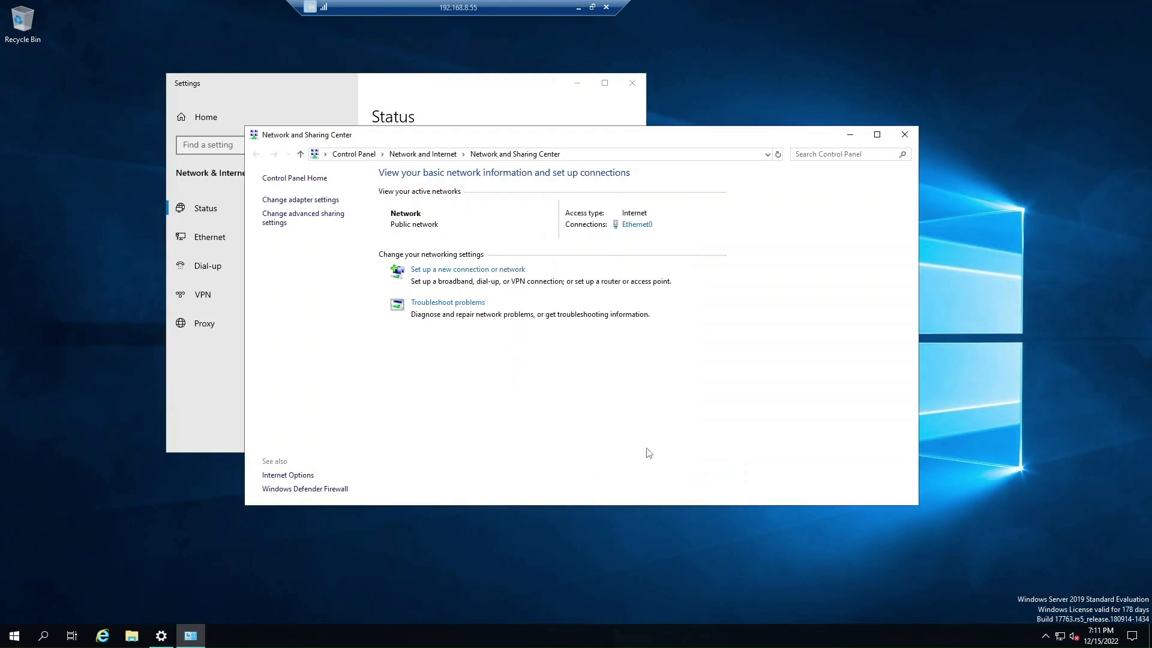
pyautogui.click(904, 134)
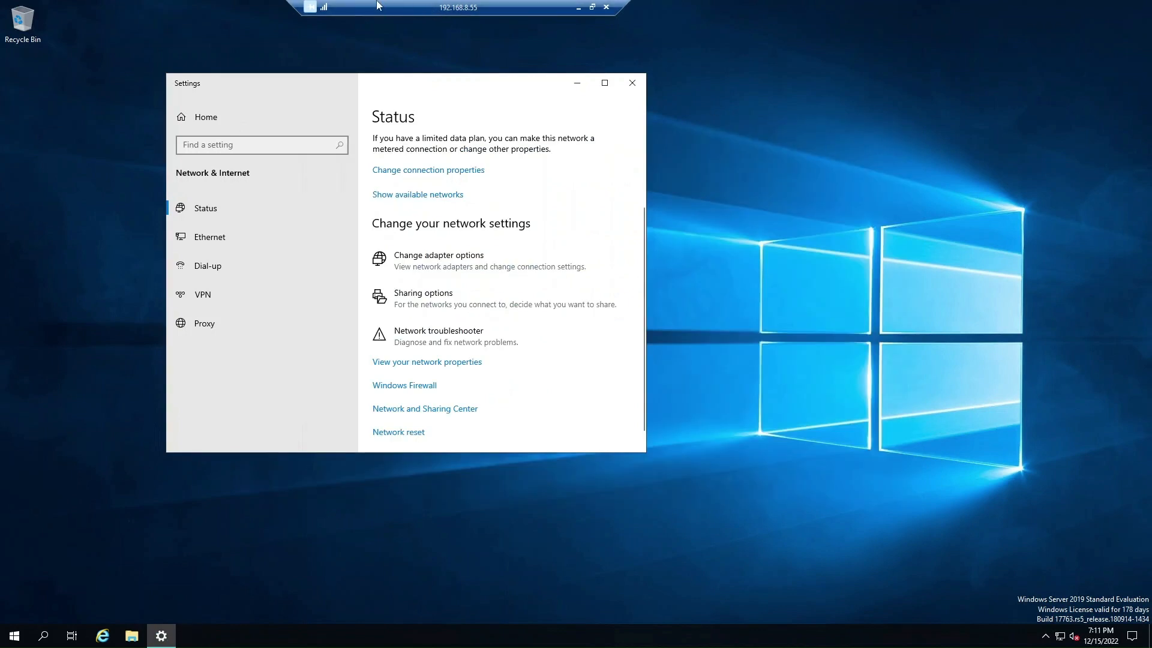
# Close Settings and open This PC's System properties from File Explorer.
pyautogui.click(627, 88)
pyautogui.click(14, 635)
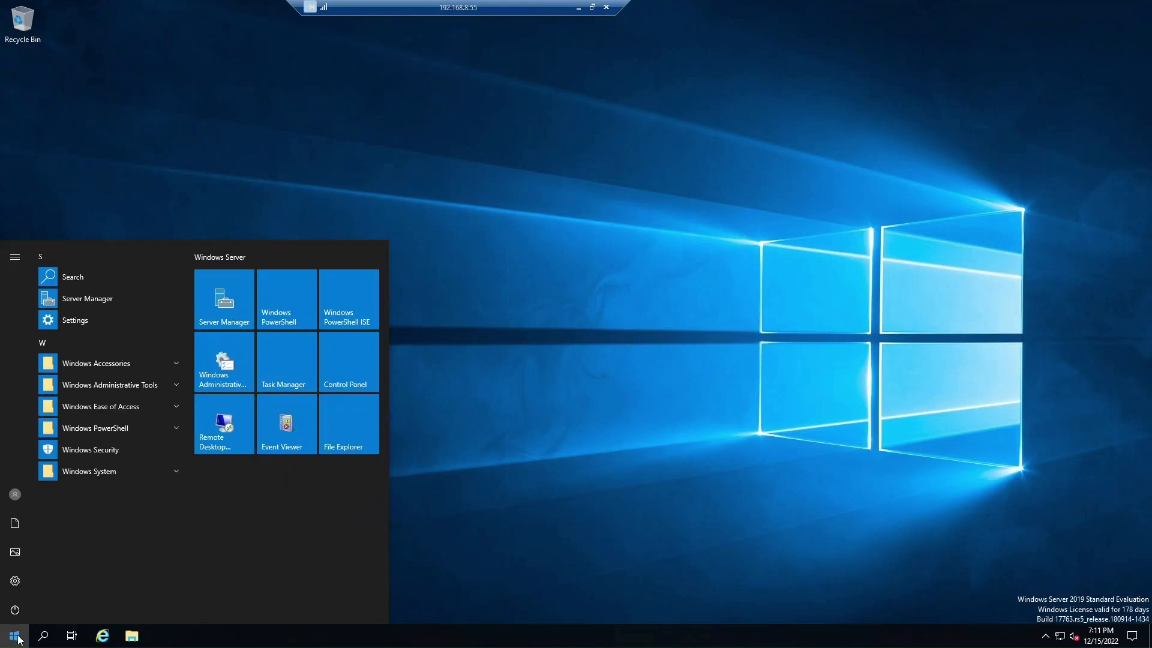
pyautogui.click(132, 635)
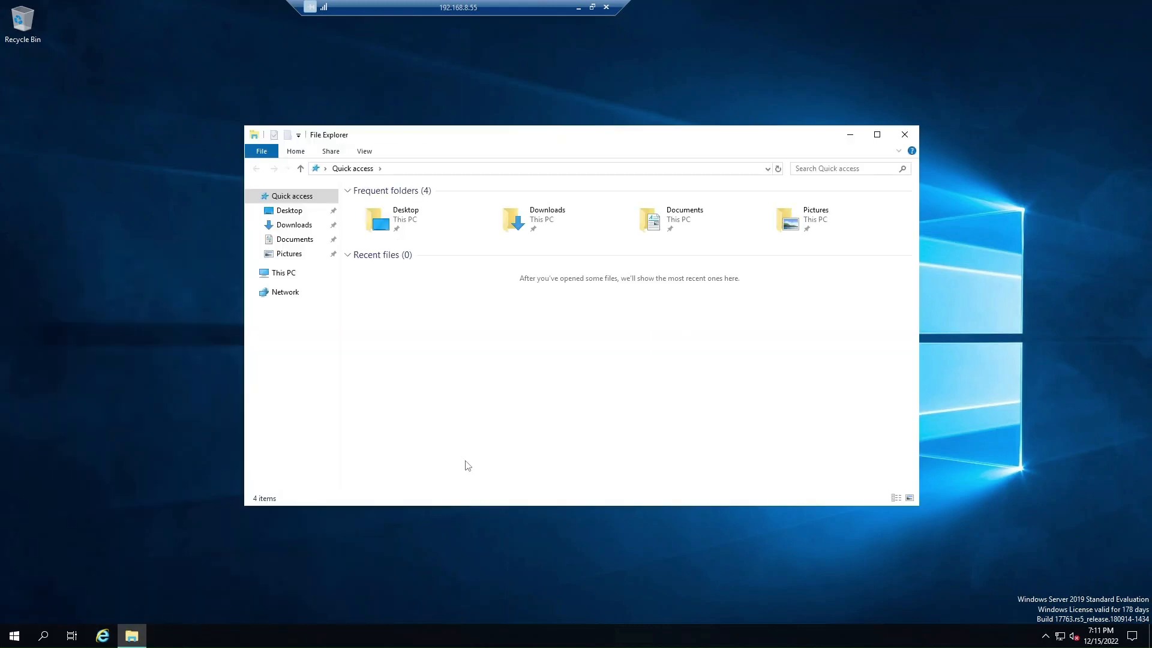
pyautogui.rightClick(285, 276)
pyautogui.click(335, 437)
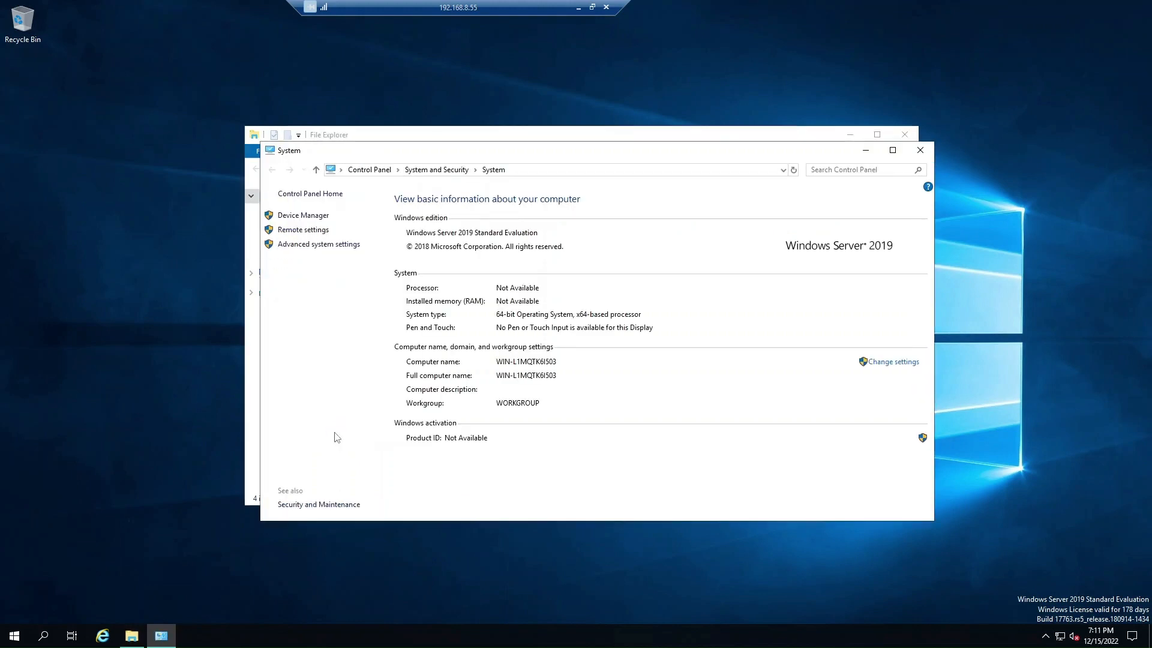
# Review the Remote Desktop settings and allowed users, then close System without changes.
pyautogui.click(305, 233)
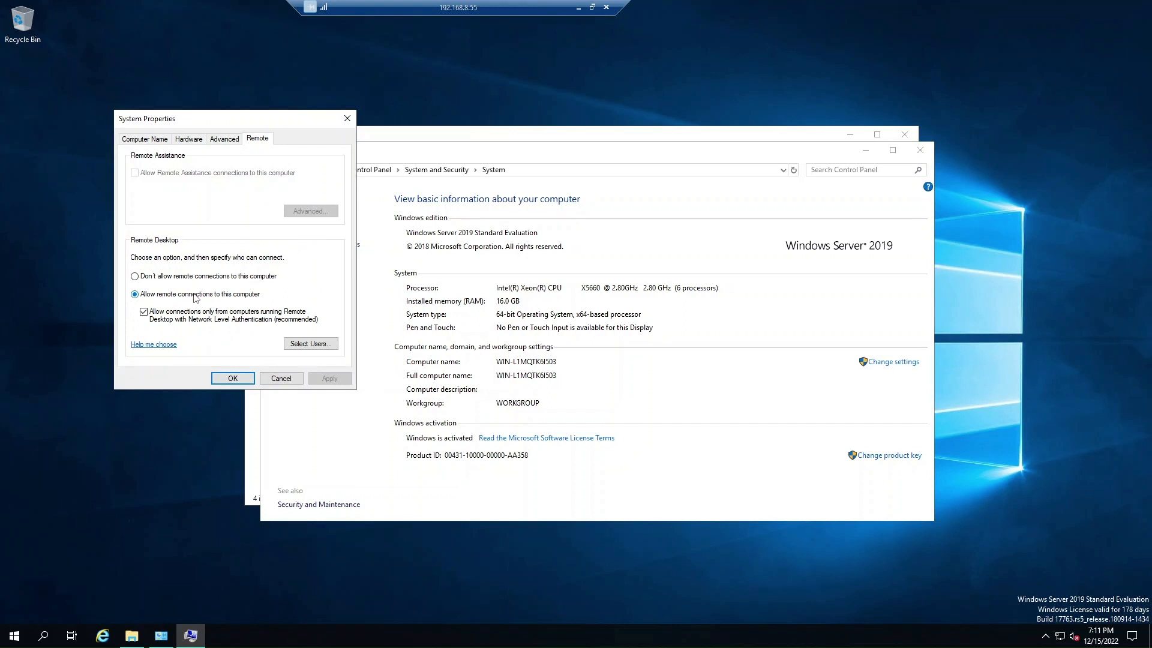
pyautogui.click(309, 343)
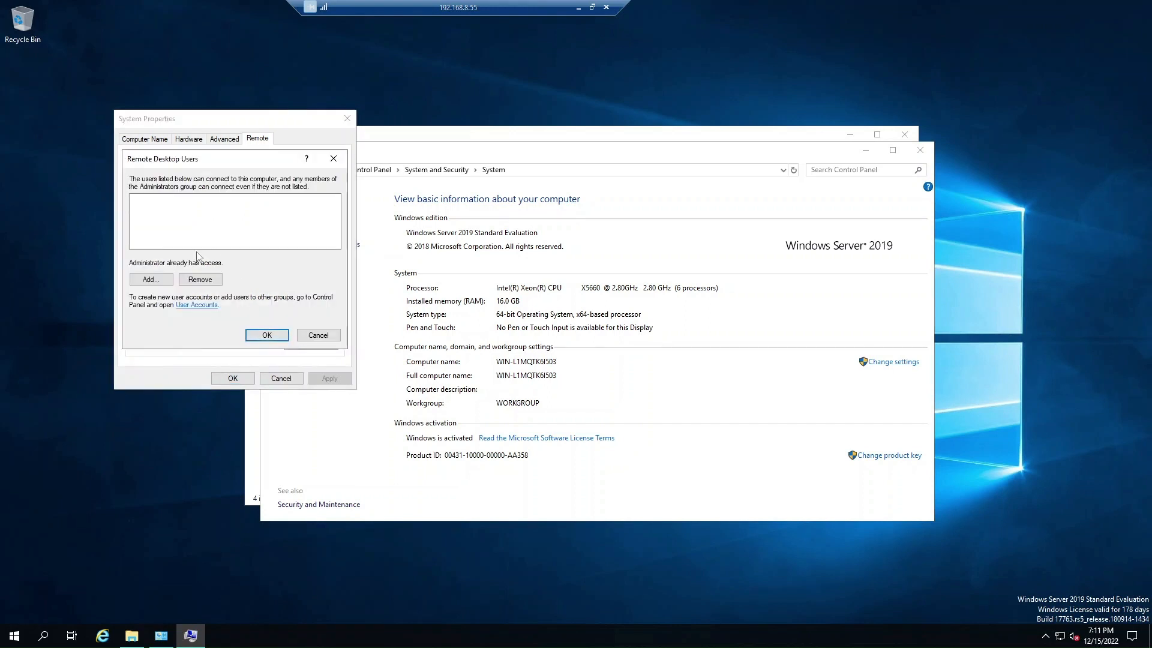
pyautogui.click(319, 336)
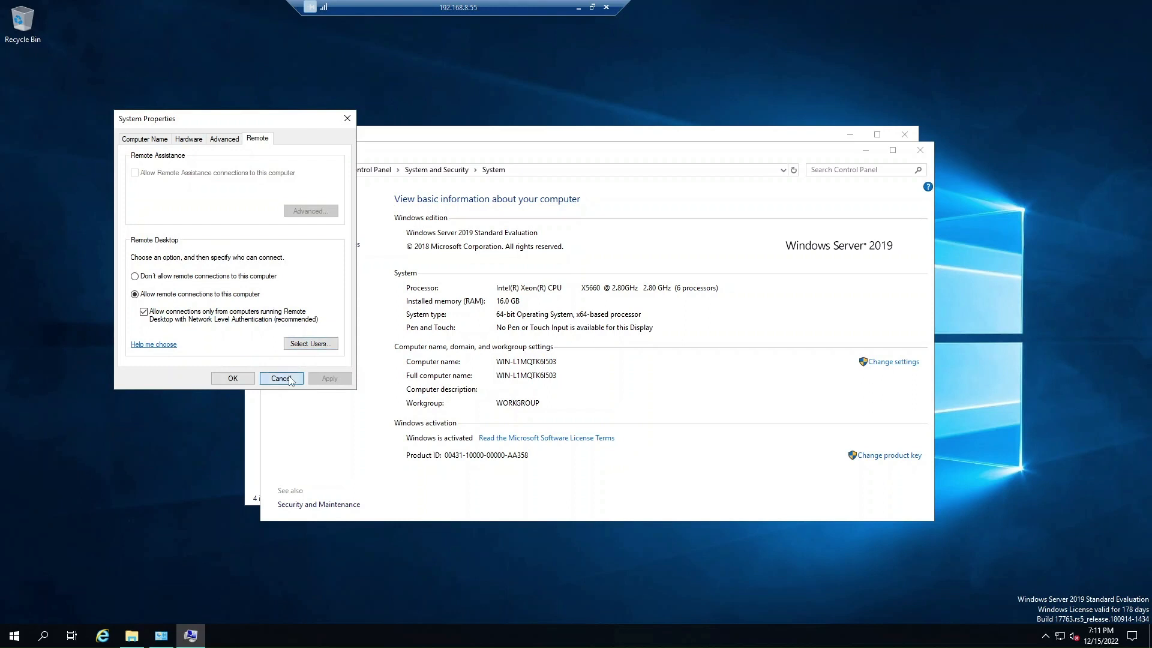
pyautogui.click(281, 378)
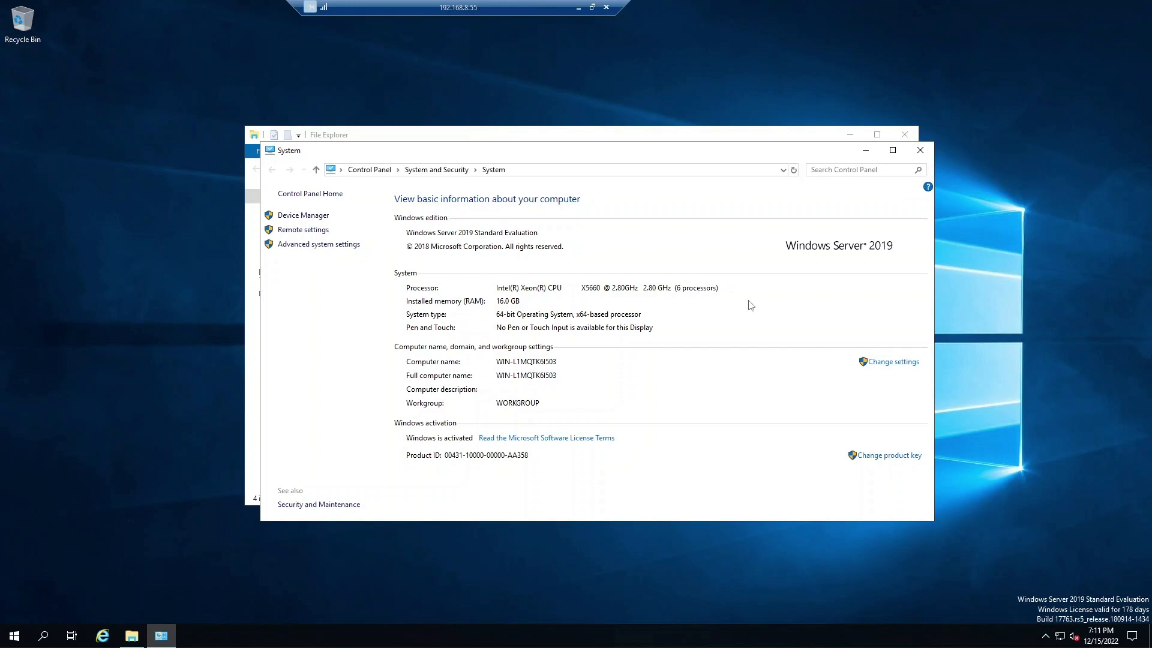
pyautogui.click(920, 152)
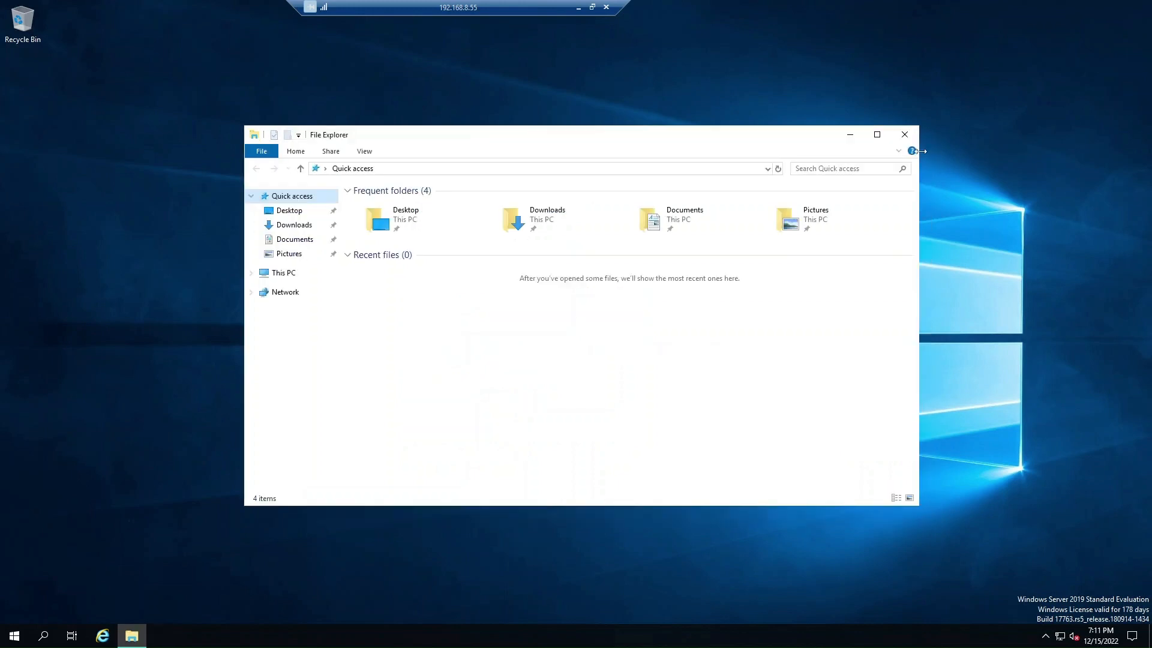
# Close the File Explorer window, leaving the empty Windows Server desktop.
pyautogui.click(905, 135)
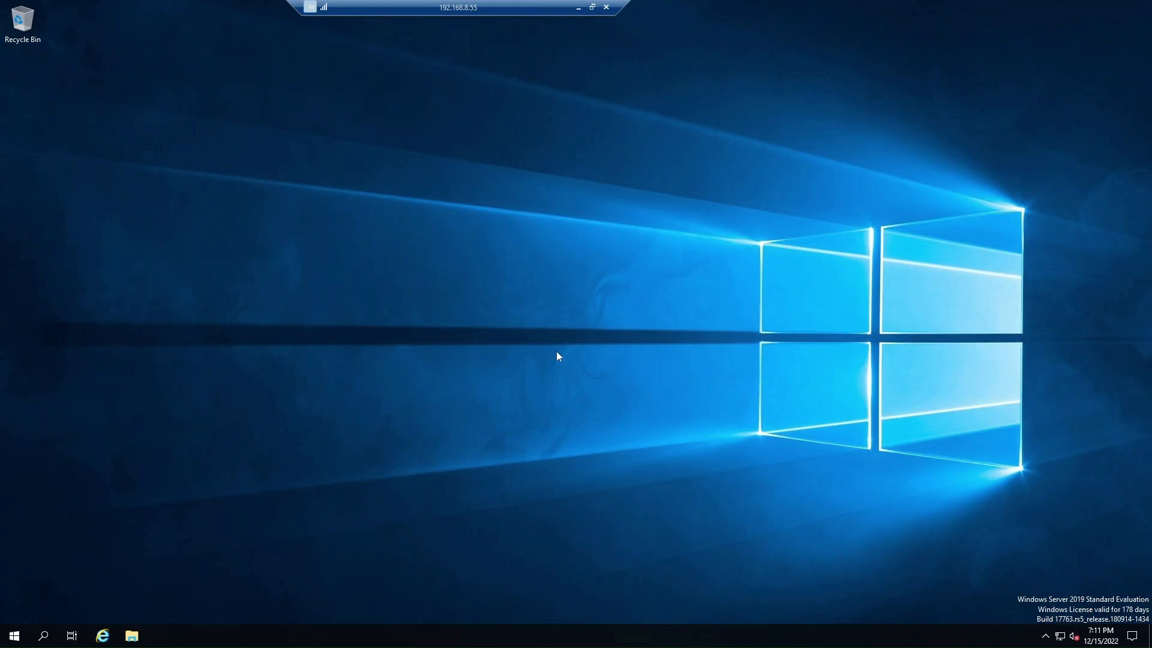
# Launch Server Manager from Start and dismiss the Windows Admin Center notice.
pyautogui.click(14, 638)
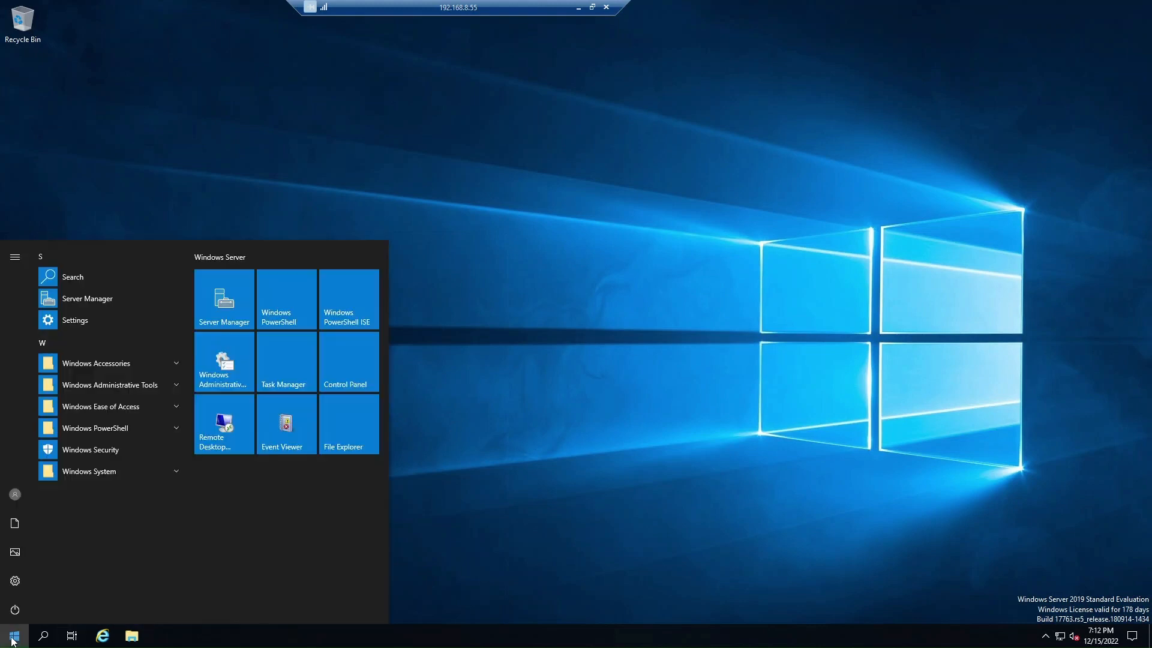
pyautogui.click(233, 323)
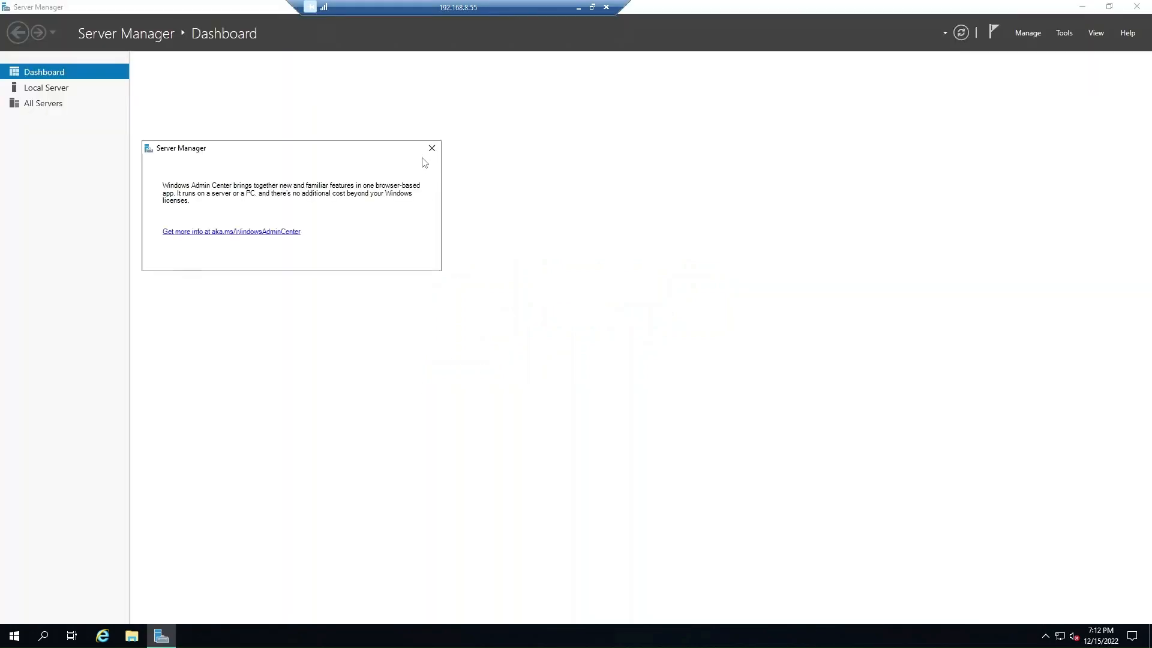
pyautogui.click(432, 149)
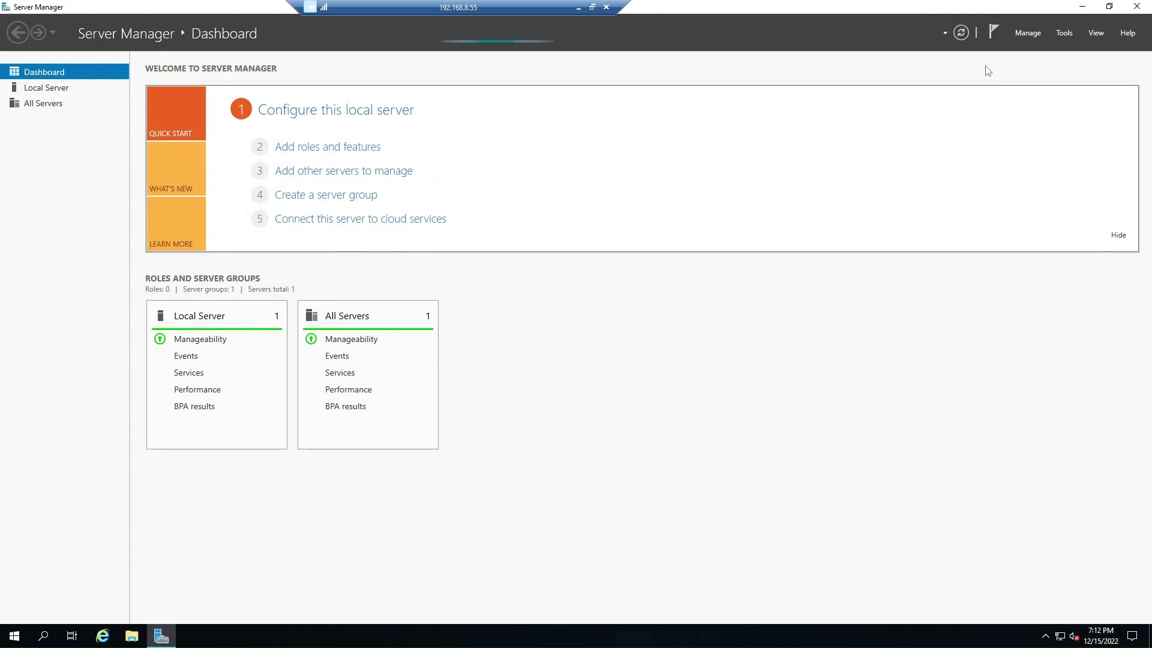
# Try Manage > Add Roles and Features and acknowledge the inventory collection message.
pyautogui.click(1016, 35)
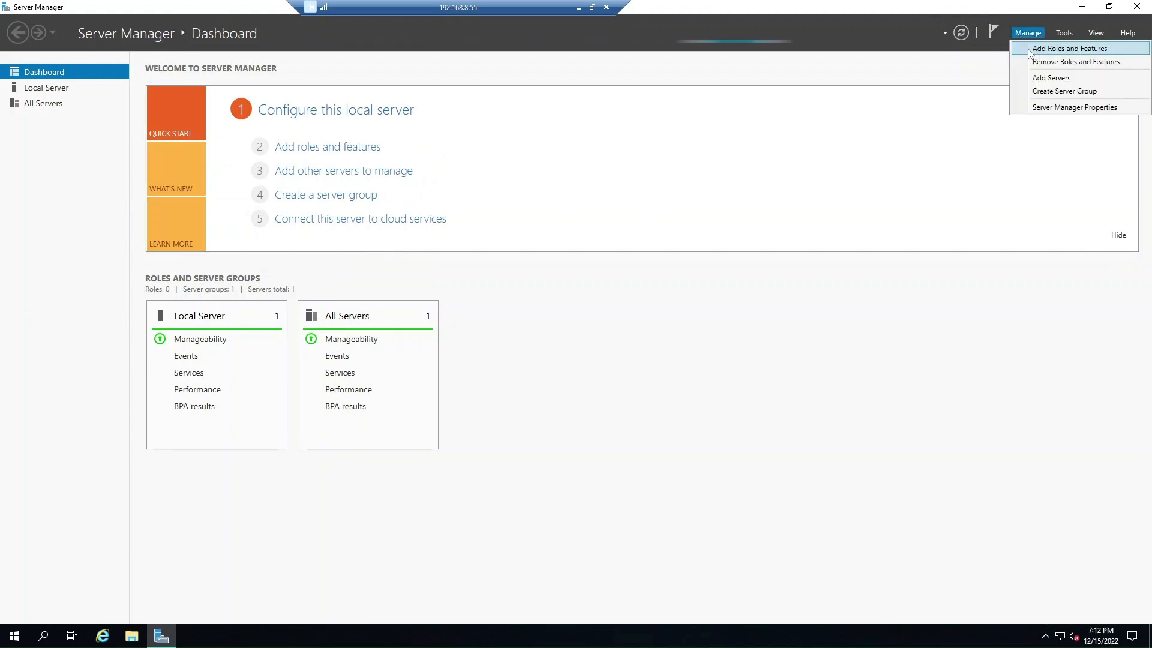
pyautogui.click(1028, 48)
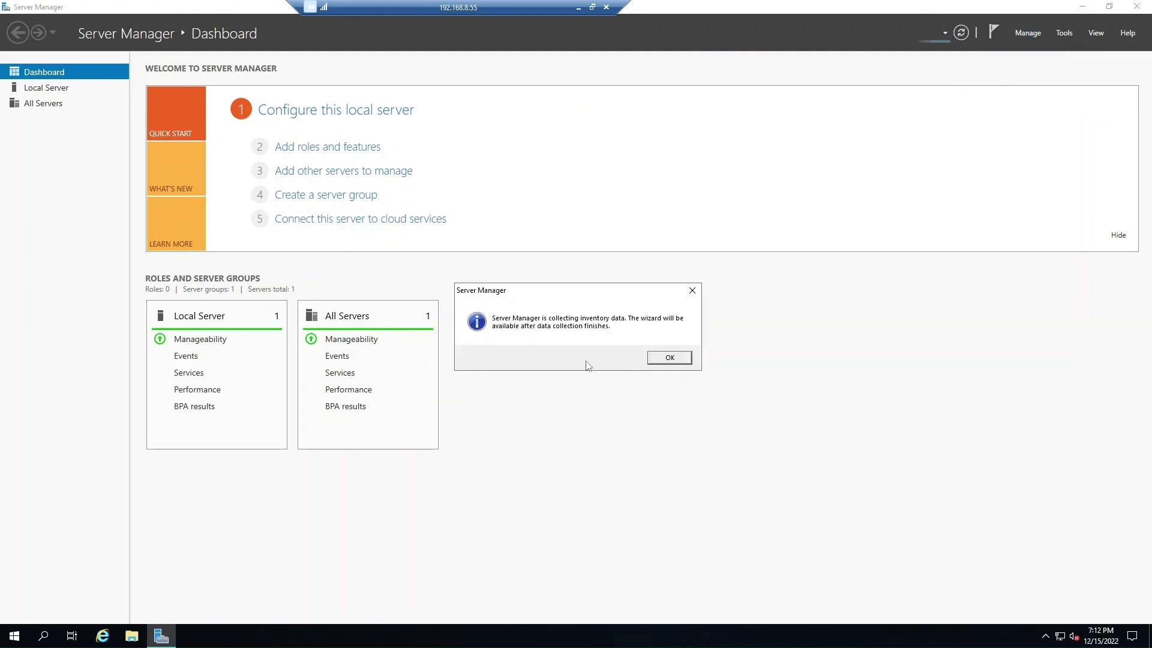
pyautogui.click(690, 361)
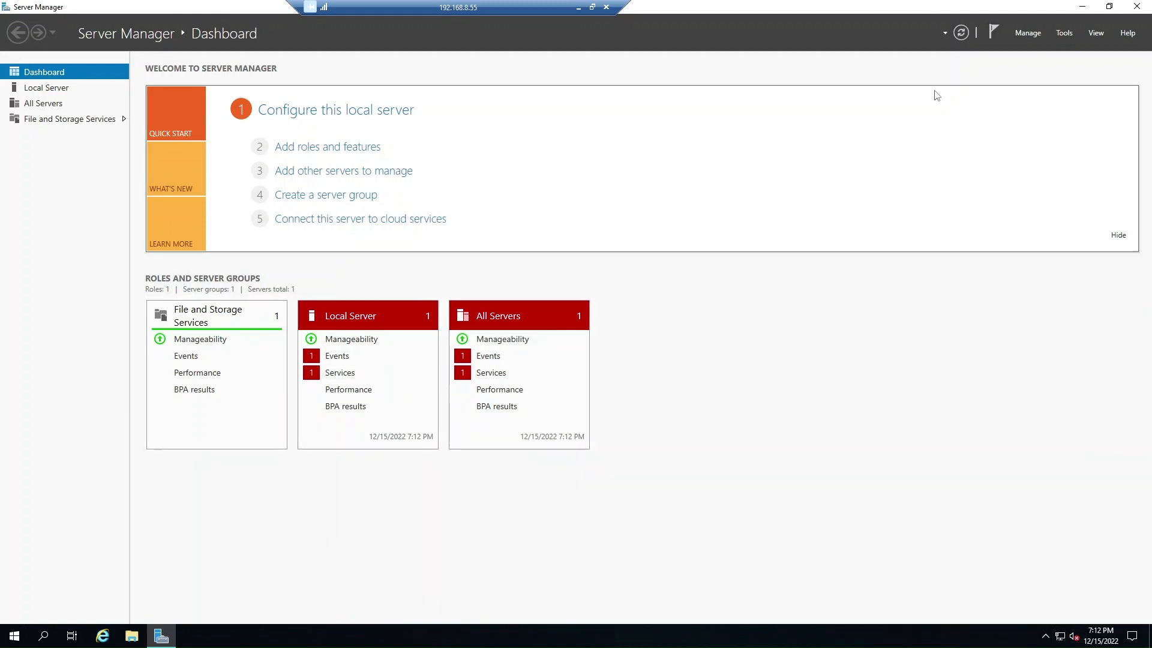
pyautogui.click(1021, 42)
# Start Add Roles and Features, skip the intro page by default, keep role-based installation on this server.
pyautogui.click(1022, 46)
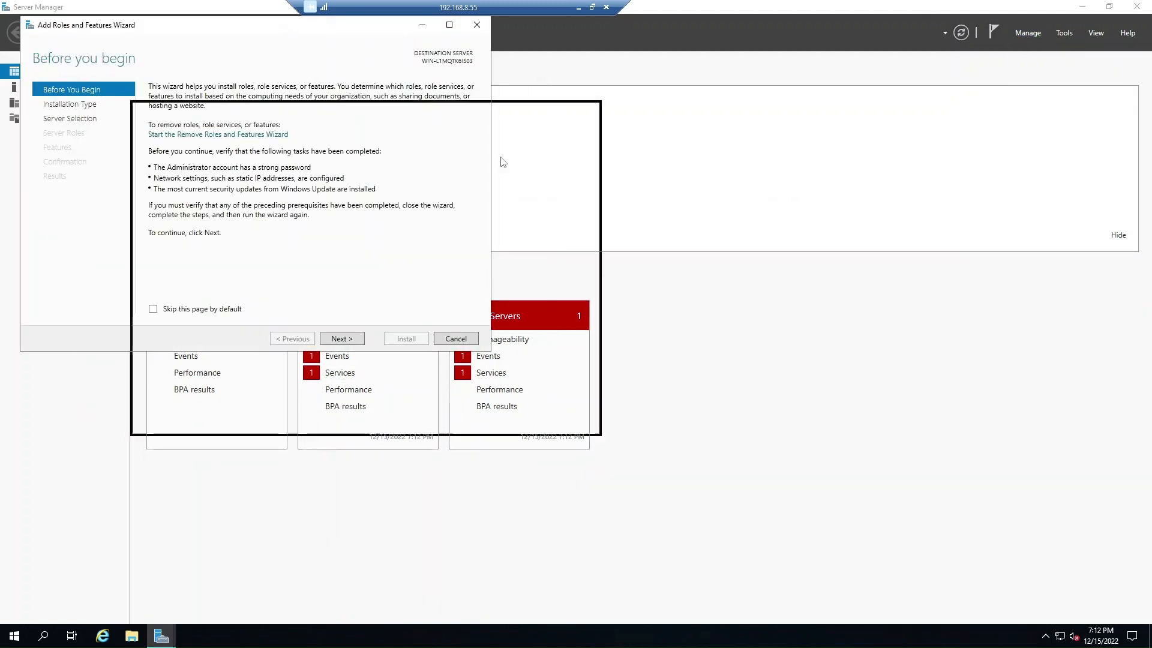
pyautogui.click(446, 445)
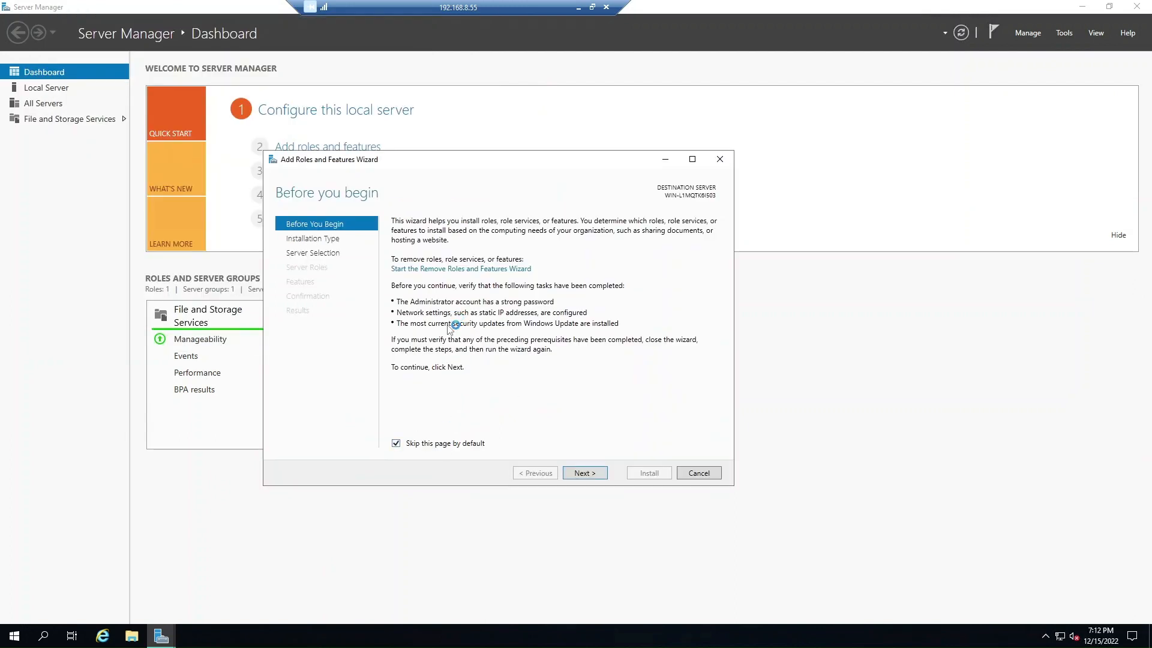
pyautogui.click(581, 474)
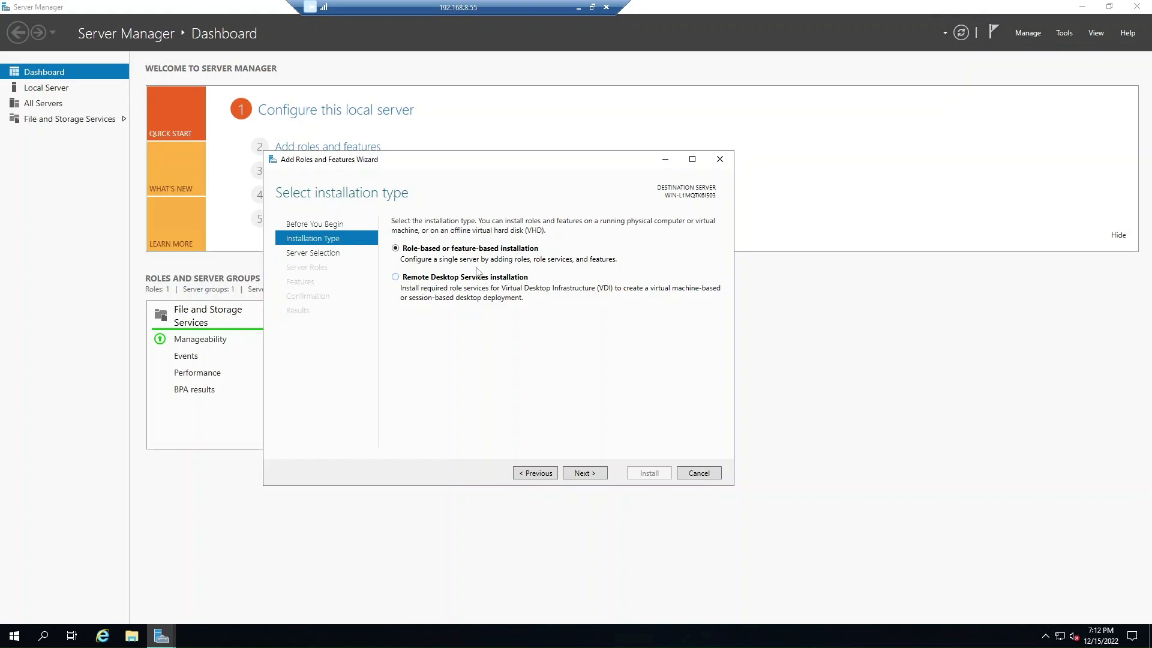
pyautogui.click(590, 475)
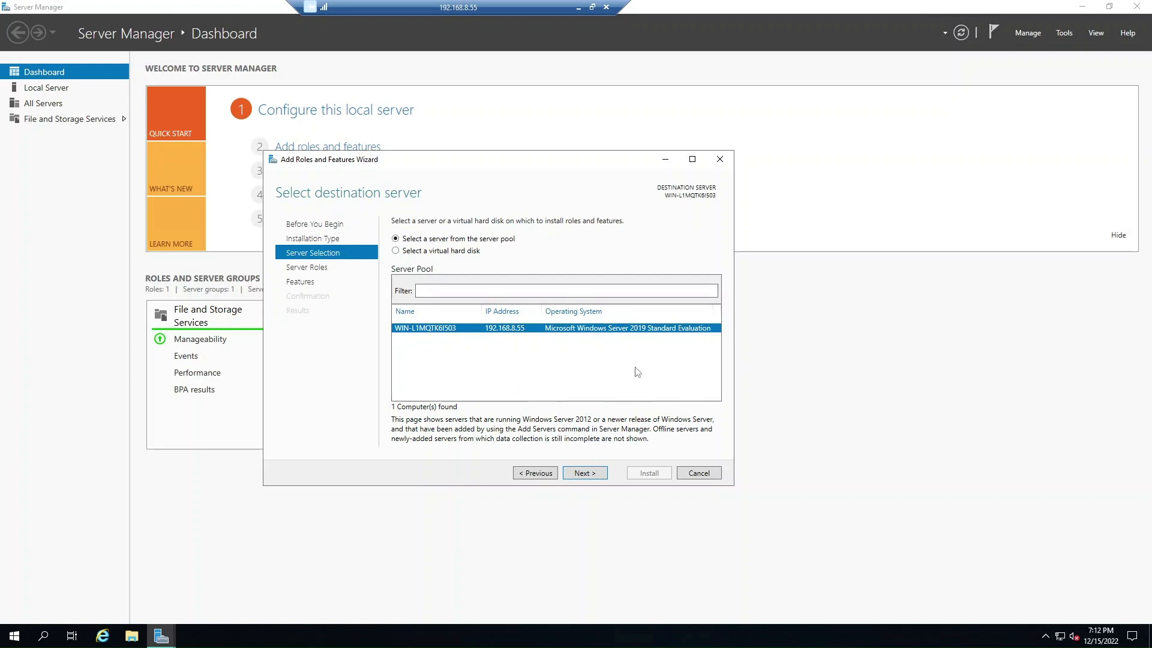
pyautogui.click(587, 474)
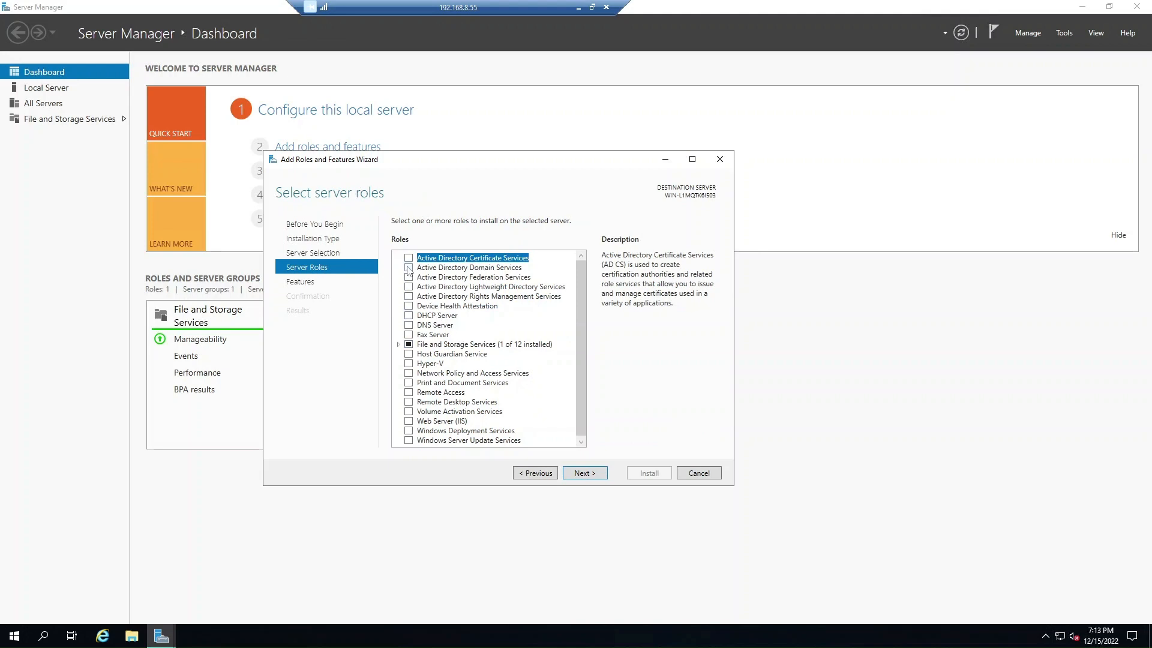
# Select Active Directory Domain Services and DNS Server roles with their required management features.
pyautogui.click(408, 268)
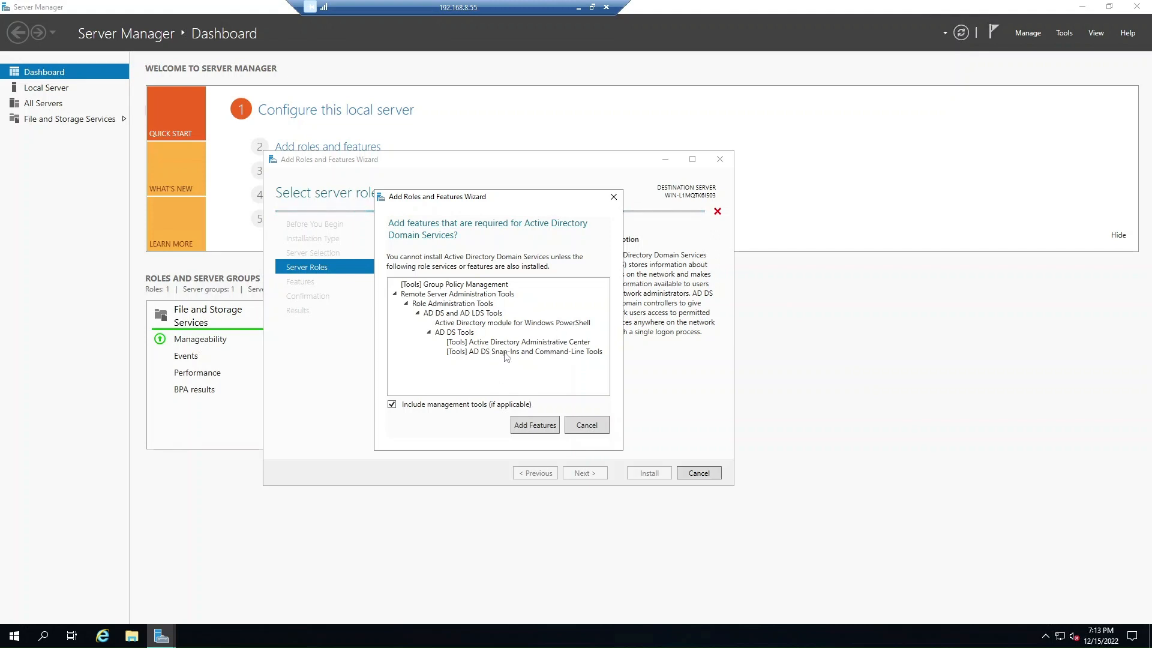
pyautogui.click(530, 429)
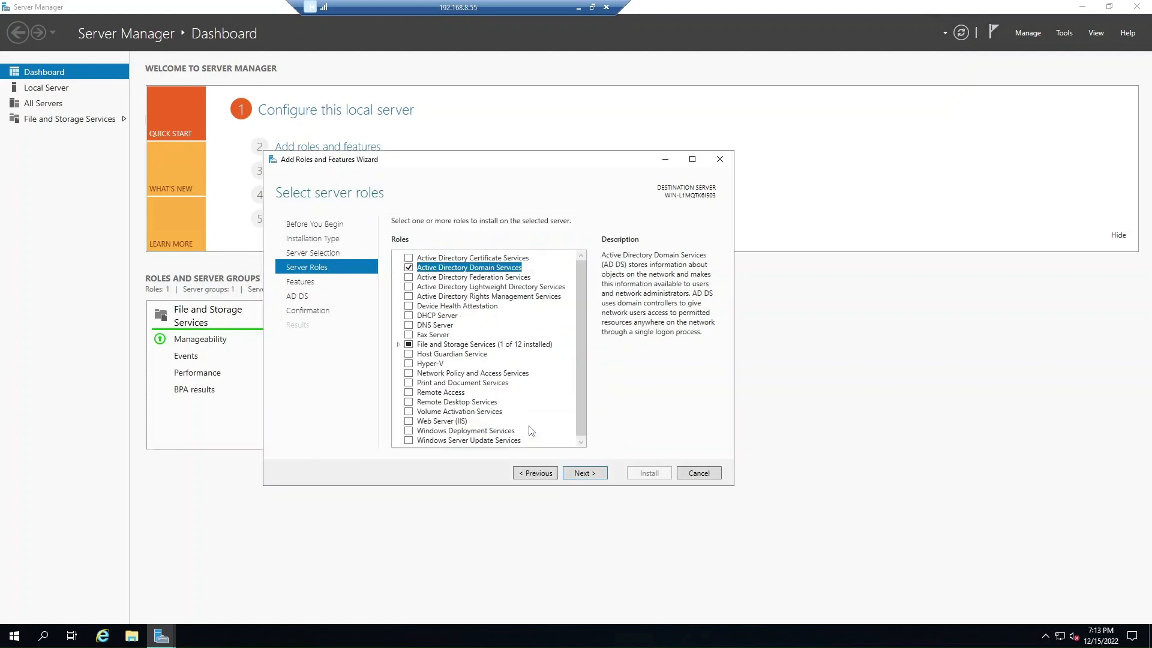
pyautogui.click(408, 325)
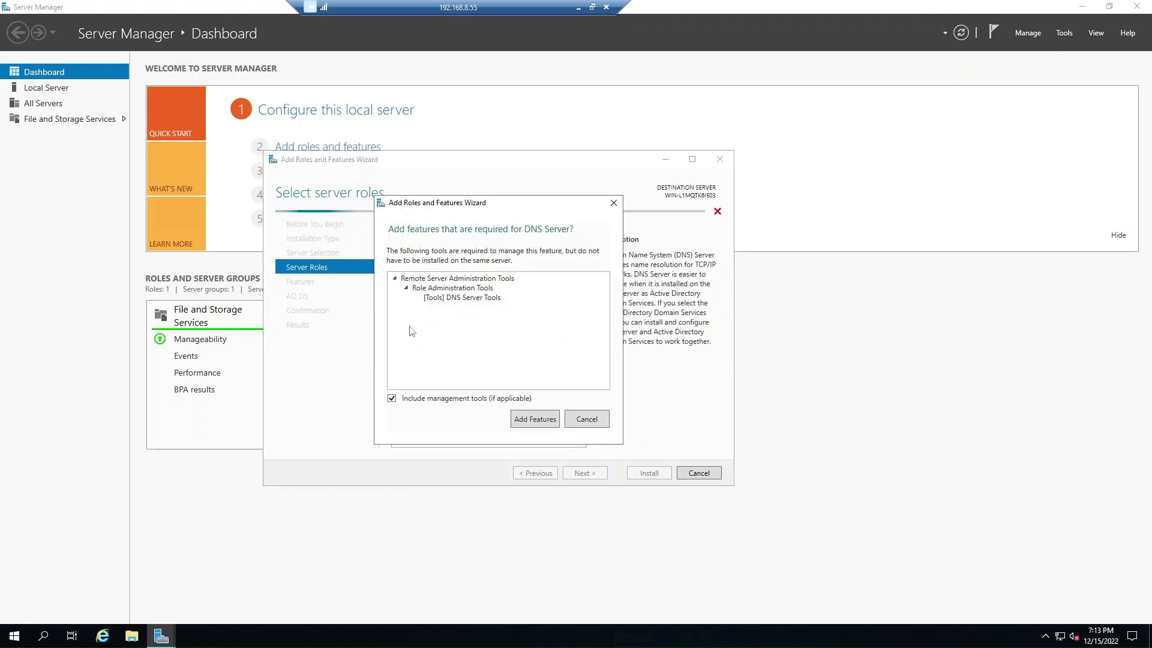
pyautogui.click(530, 419)
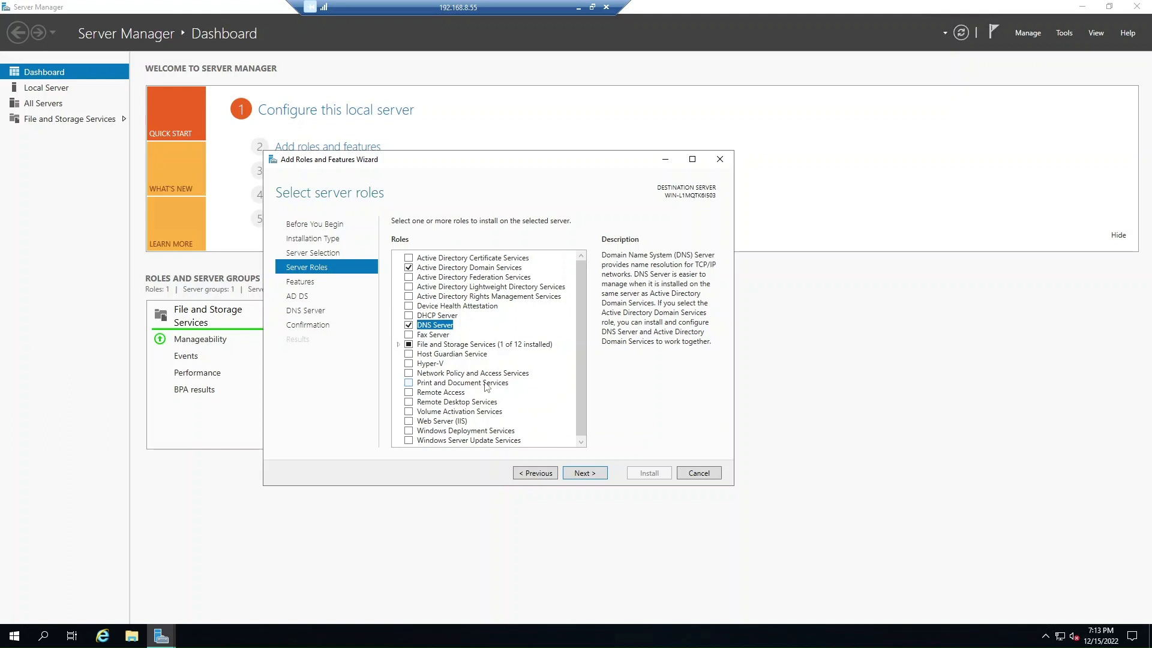
pyautogui.click(584, 474)
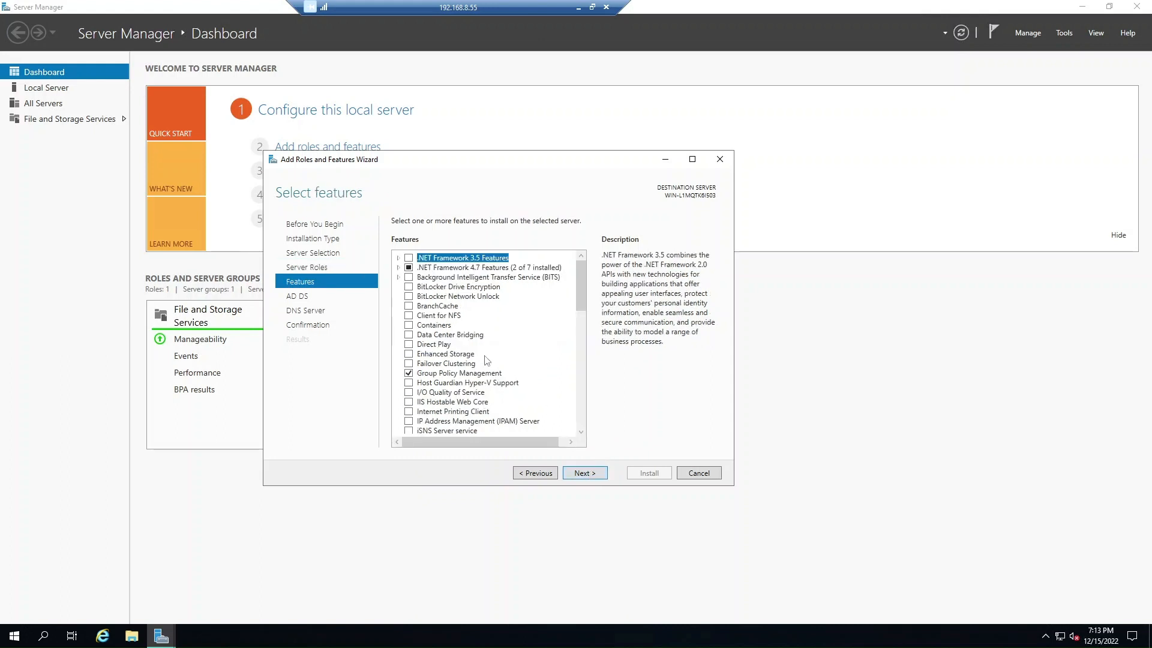
# Advance past the Features, AD DS and DNS pages and tick automatic restart if required.
pyautogui.scroll(-13, 484, 367)
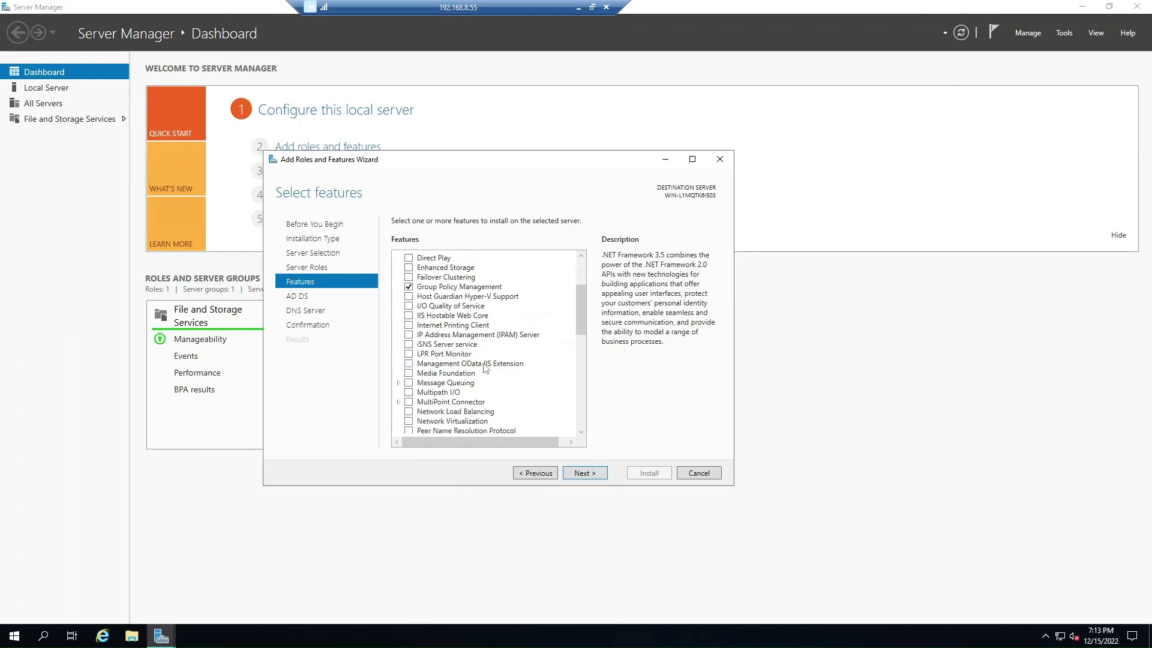
pyautogui.scroll(-2, 485, 368)
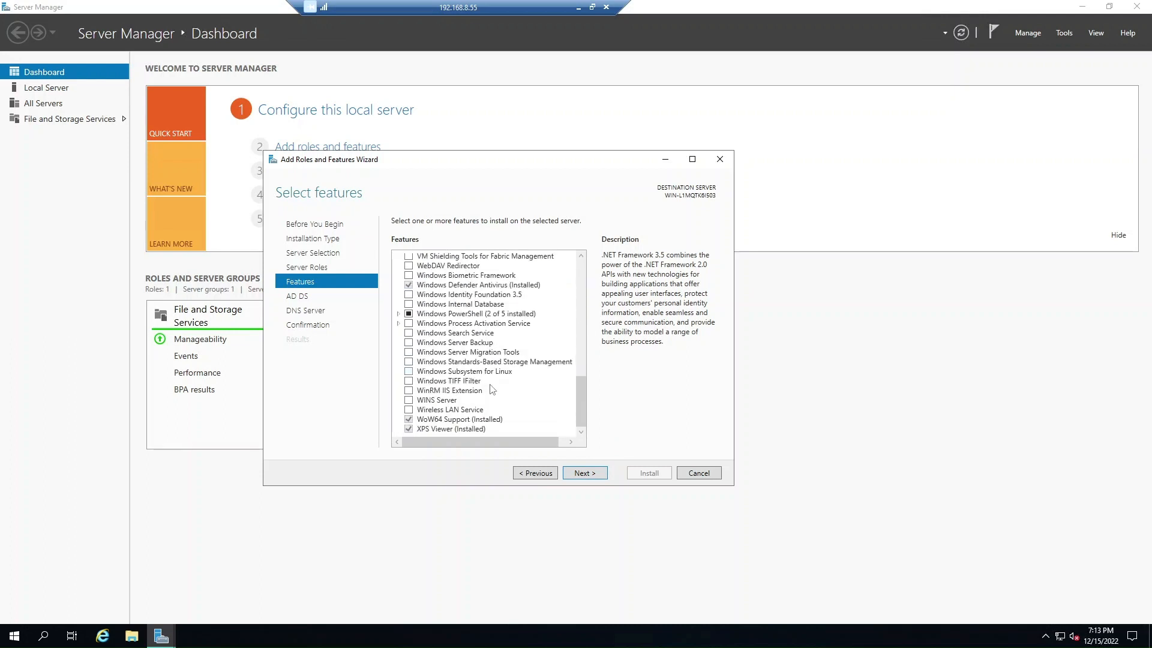
pyautogui.click(585, 473)
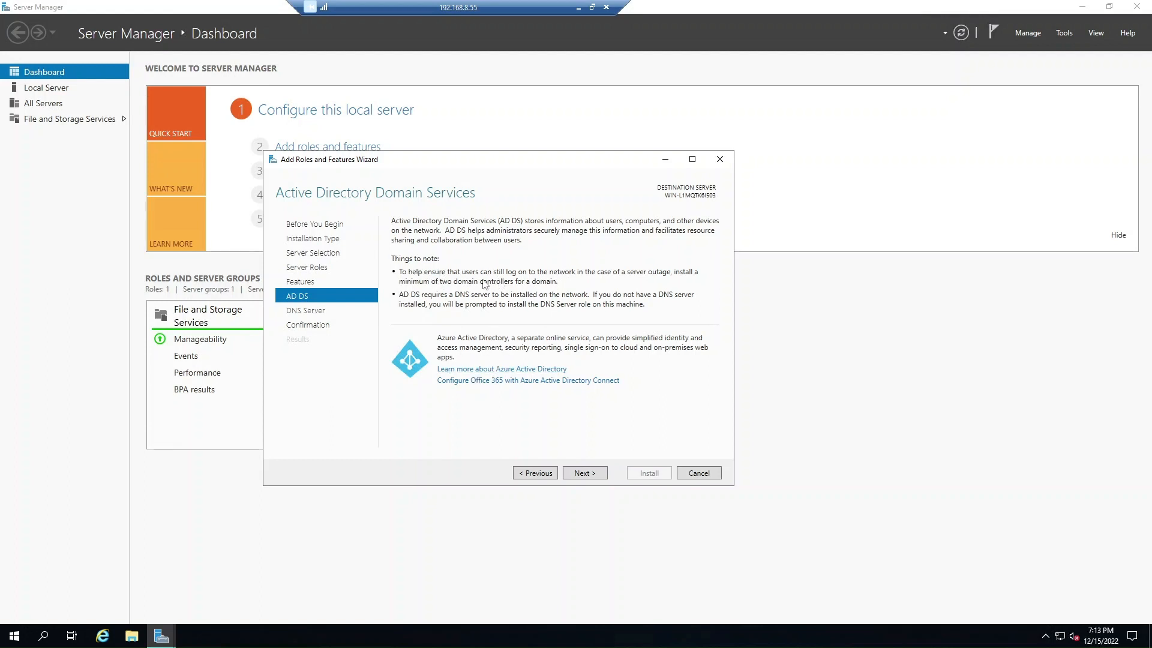
pyautogui.click(577, 476)
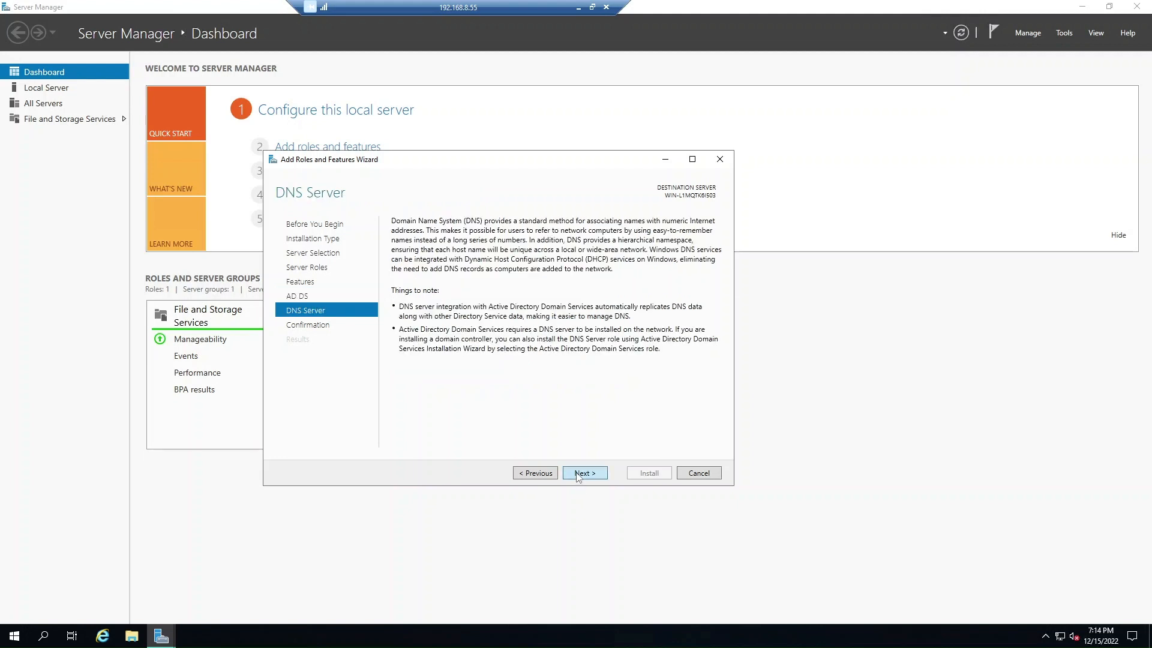
pyautogui.click(578, 474)
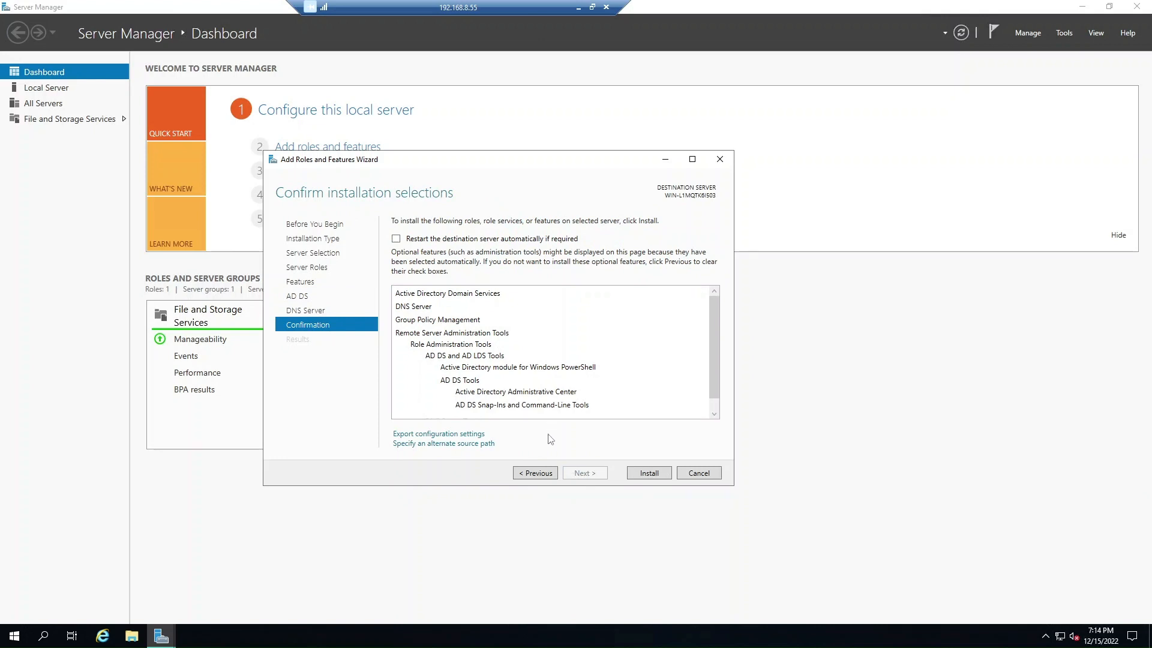
pyautogui.click(491, 240)
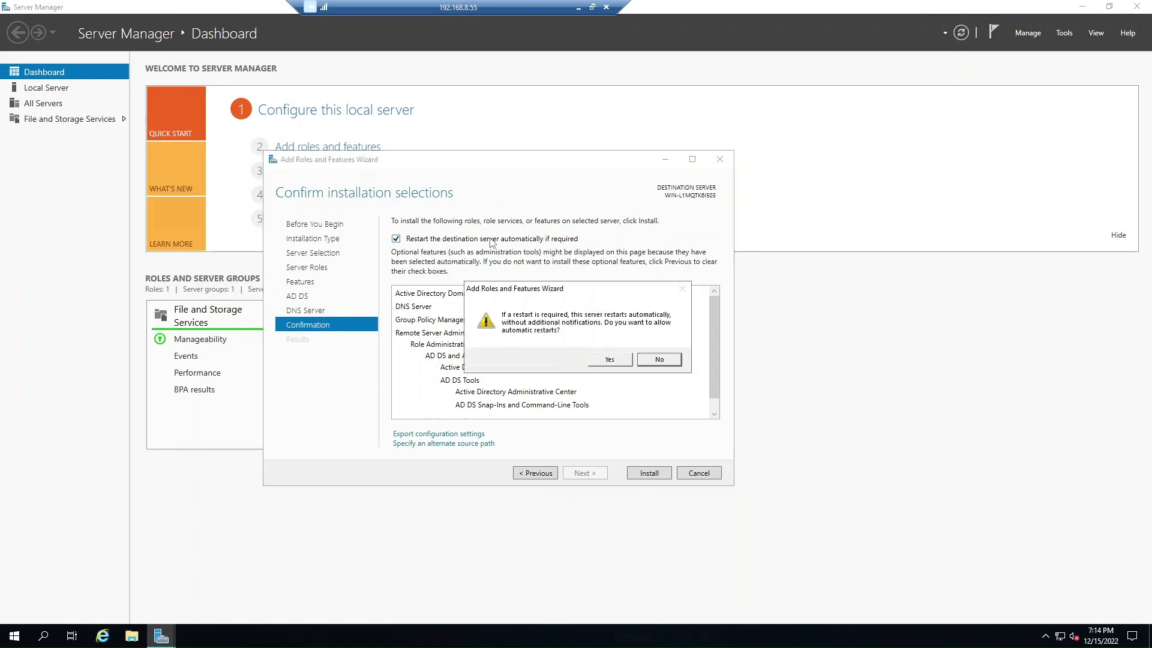
# Allow automatic restarts, install AD DS and DNS Server, and close the finished wizard.
pyautogui.click(607, 361)
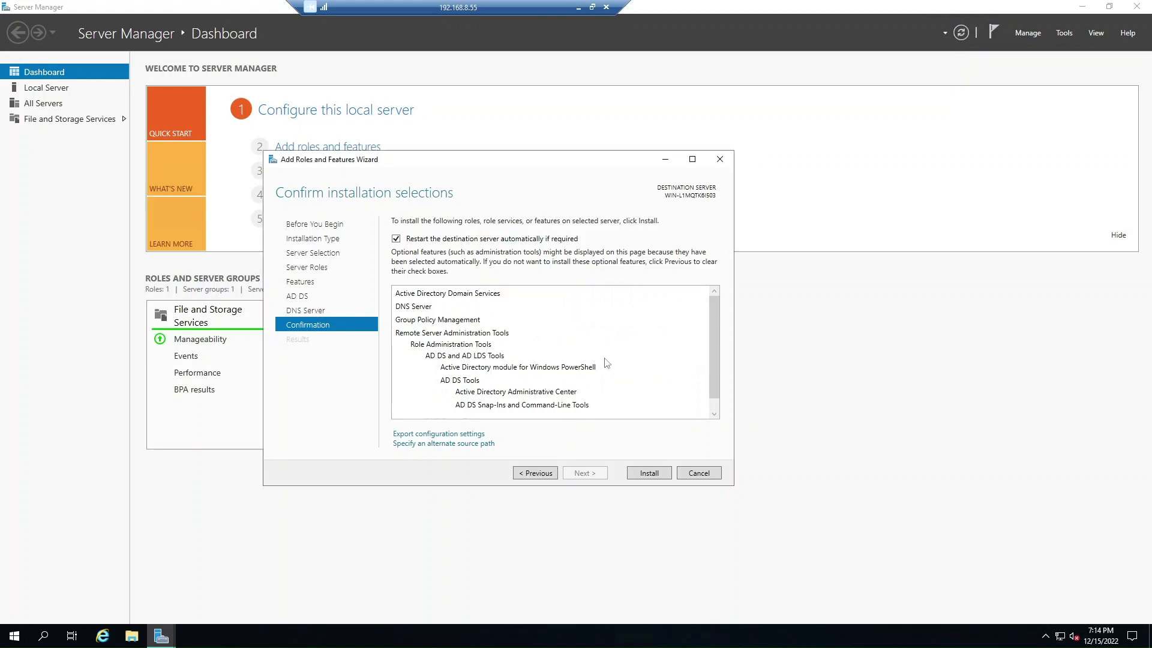
pyautogui.click(648, 477)
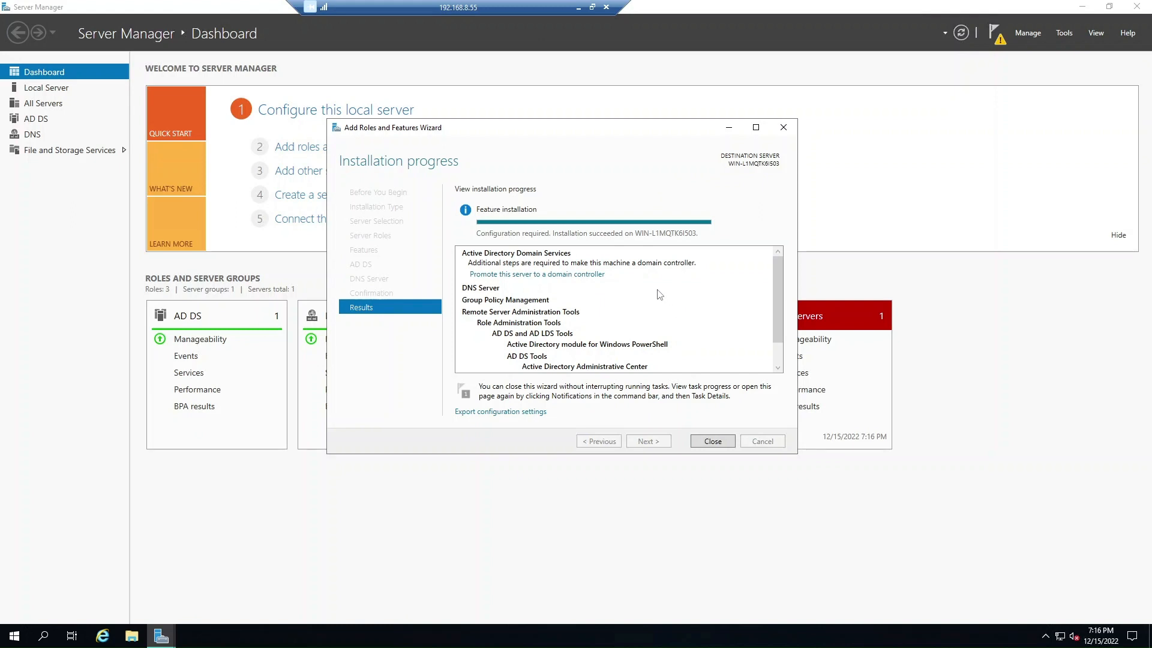
pyautogui.click(712, 441)
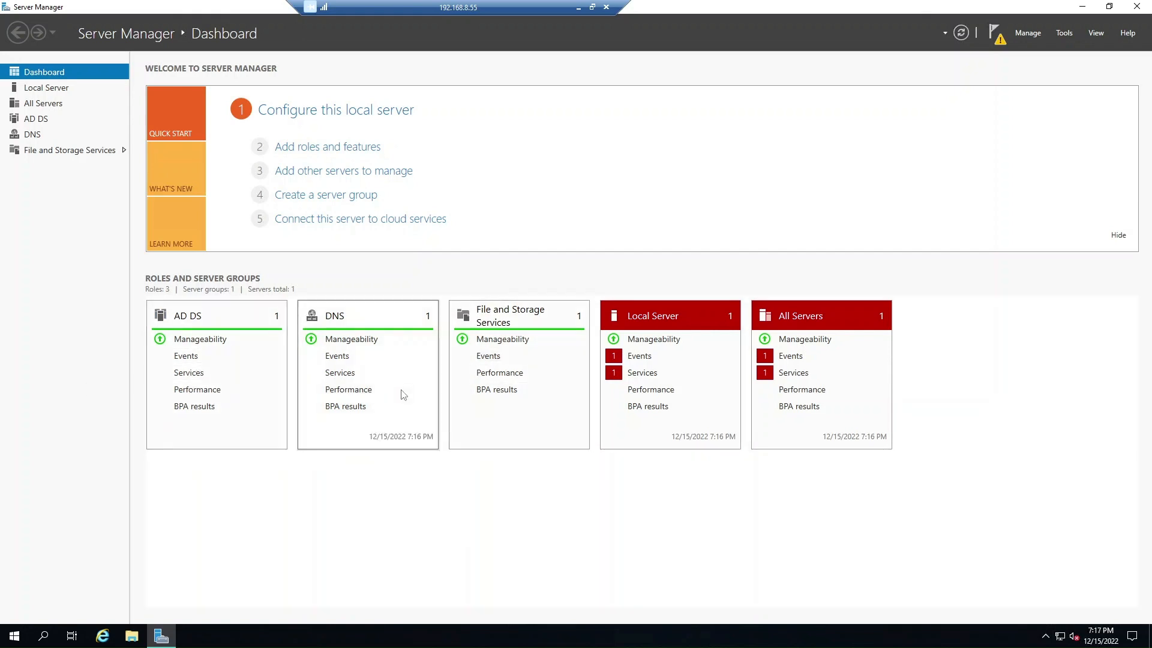
# From the notifications flag, choose 'Promote this server to a domain controller'.
pyautogui.click(996, 46)
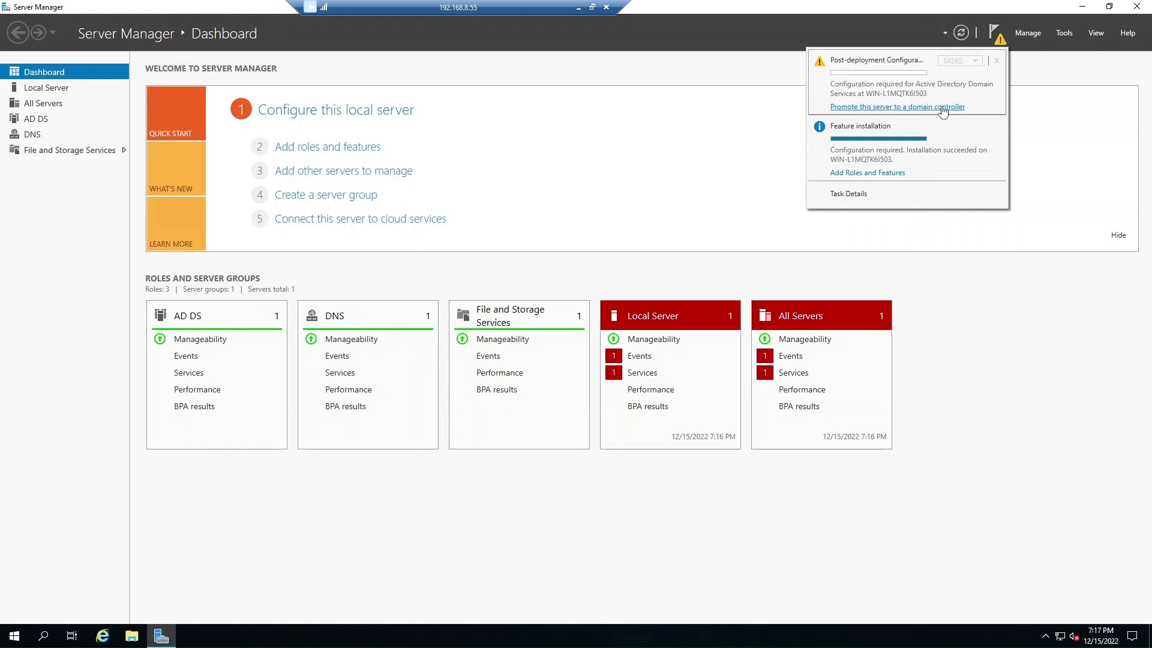
pyautogui.click(943, 108)
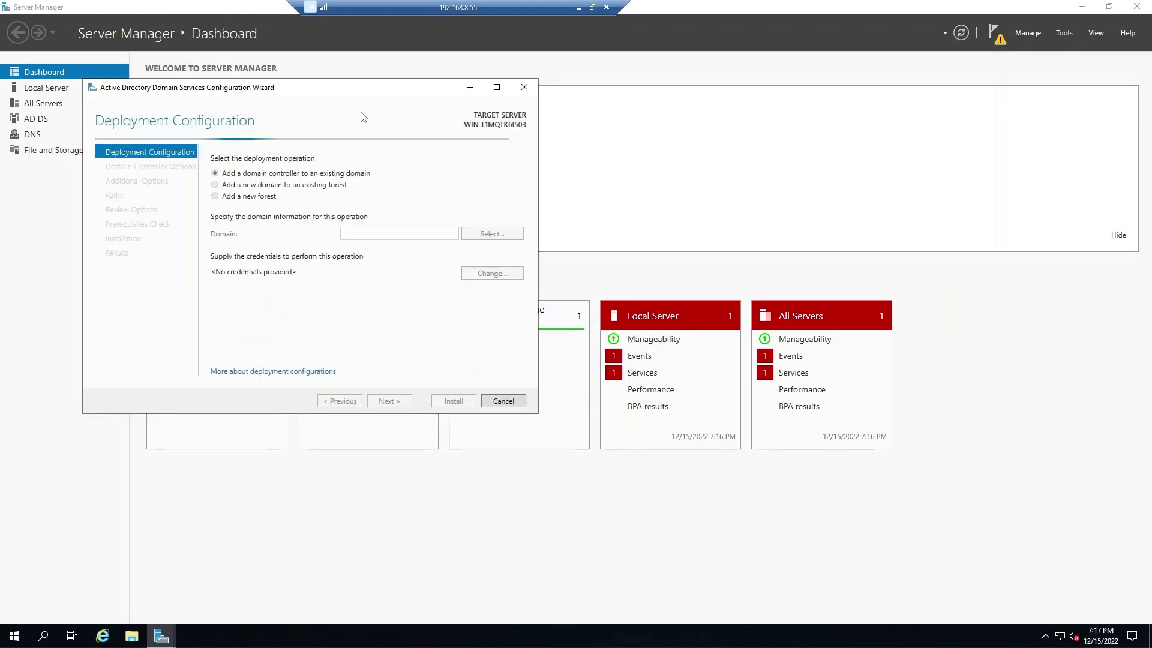
# Choose 'Add a new forest' with root domain name brad.tech and continue.
pyautogui.click(240, 197)
pyautogui.moveTo(287, 87); pyautogui.dragTo(531, 131)
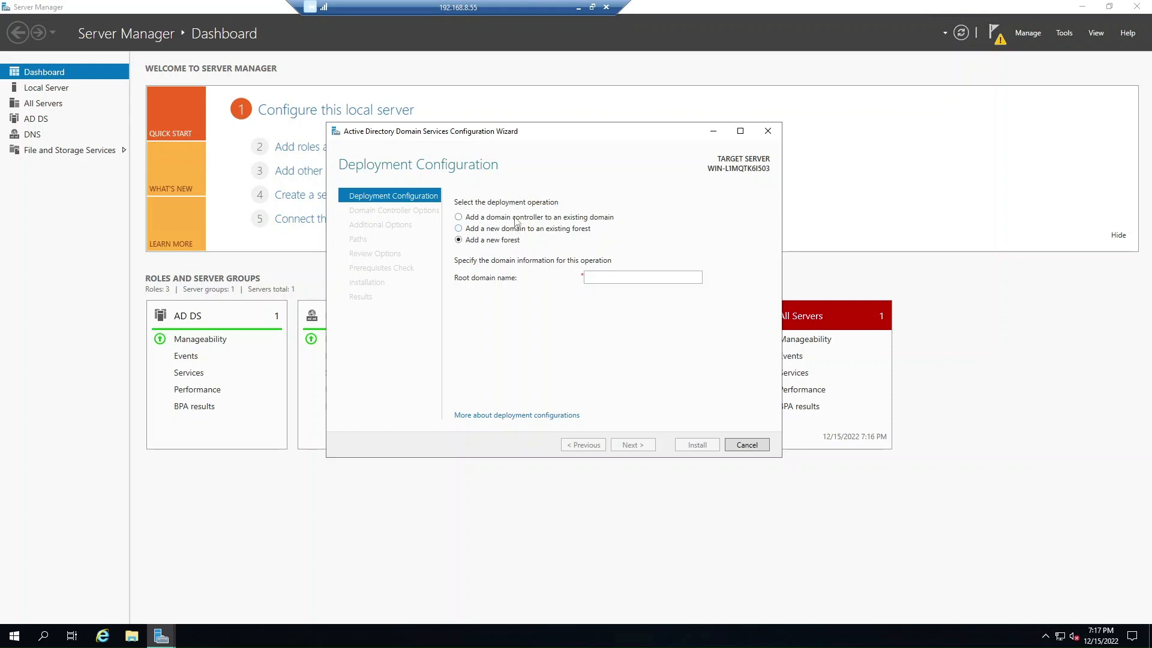
pyautogui.click(613, 277)
pyautogui.write('brad.tech')
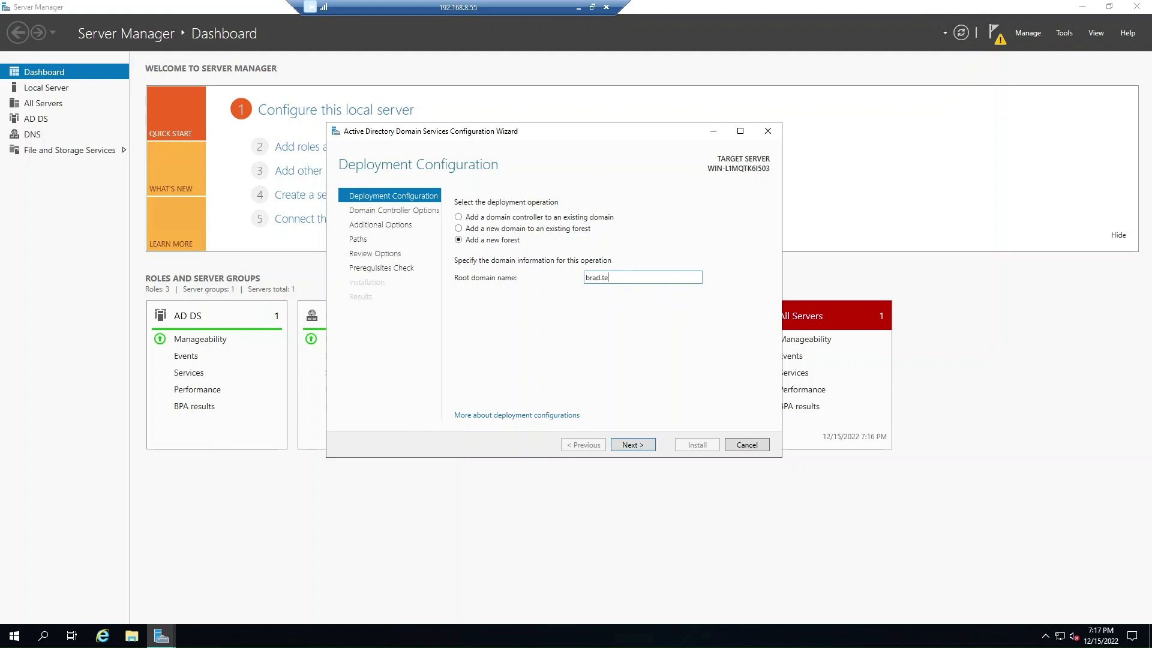
pyautogui.click(642, 448)
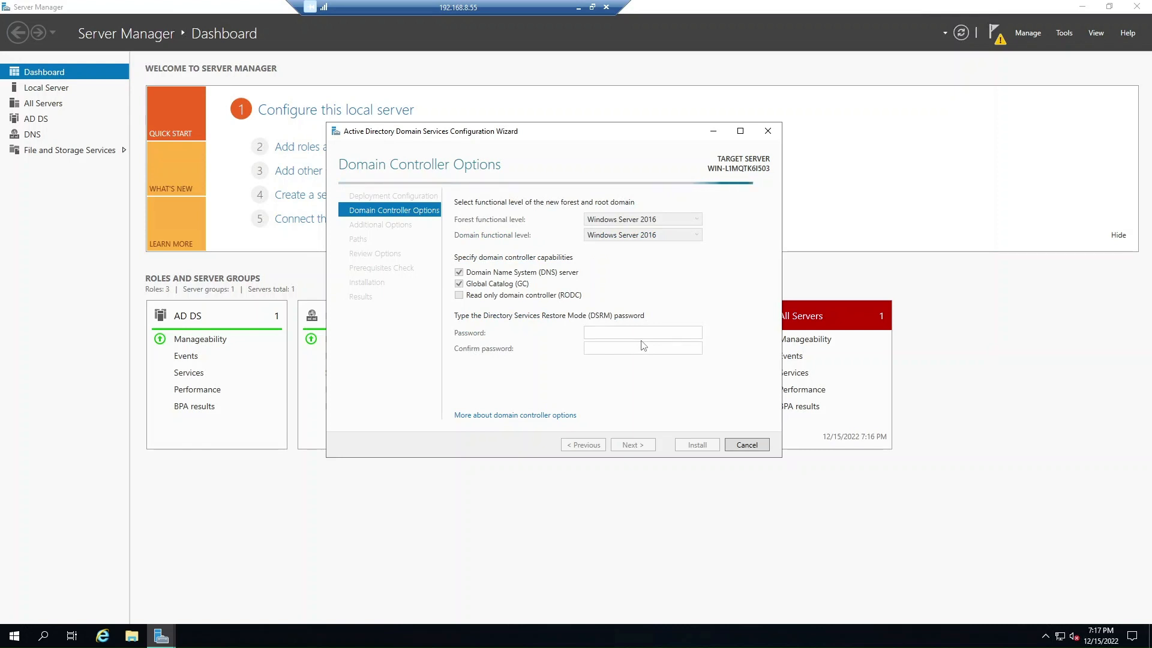
# Enter and confirm the DSRM password, then advance to the DNS Options page.
pyautogui.click(611, 335)
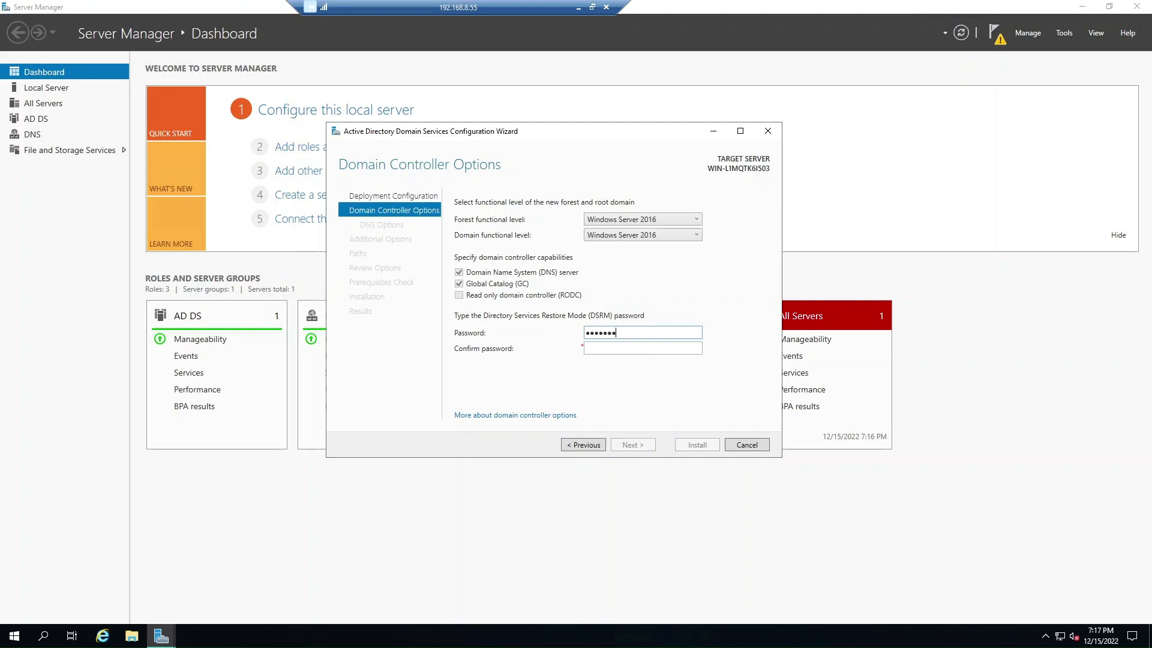
pyautogui.write('•')
pyautogui.press('Tab')
pyautogui.write('••••••••••')
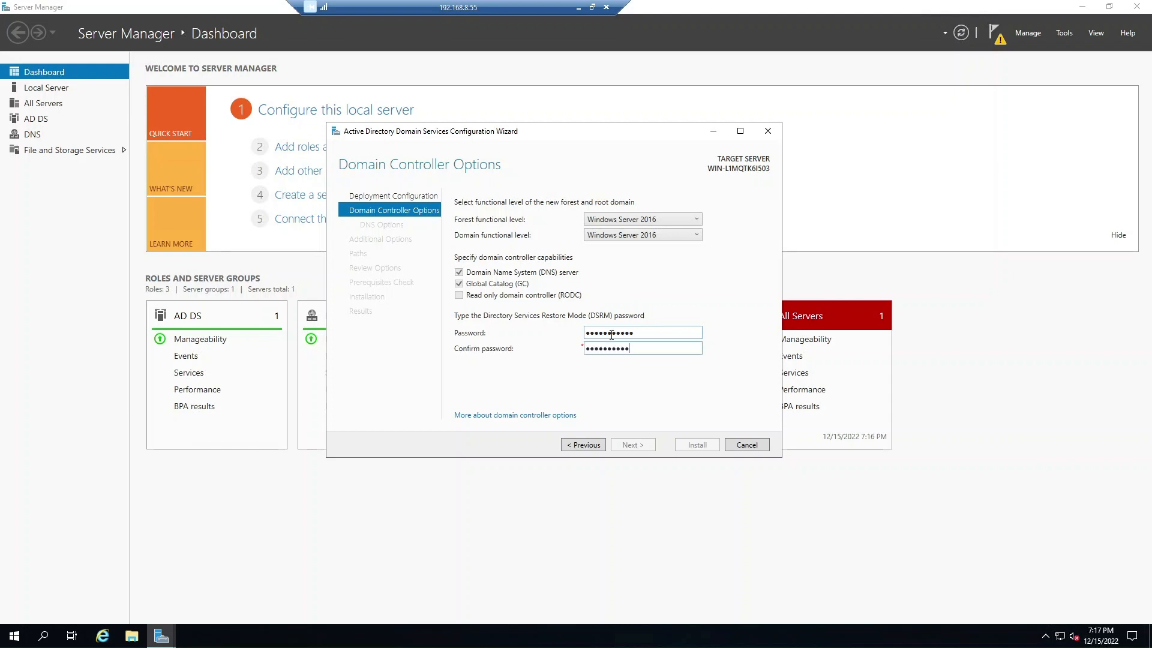
pyautogui.write('•')
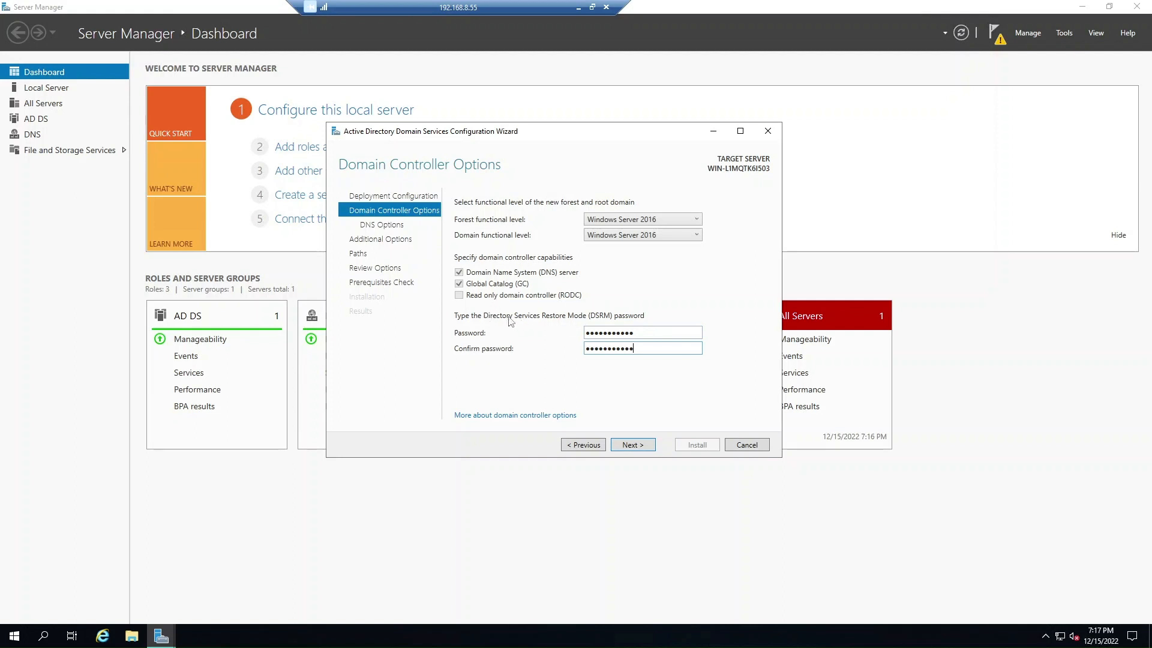
pyautogui.click(632, 450)
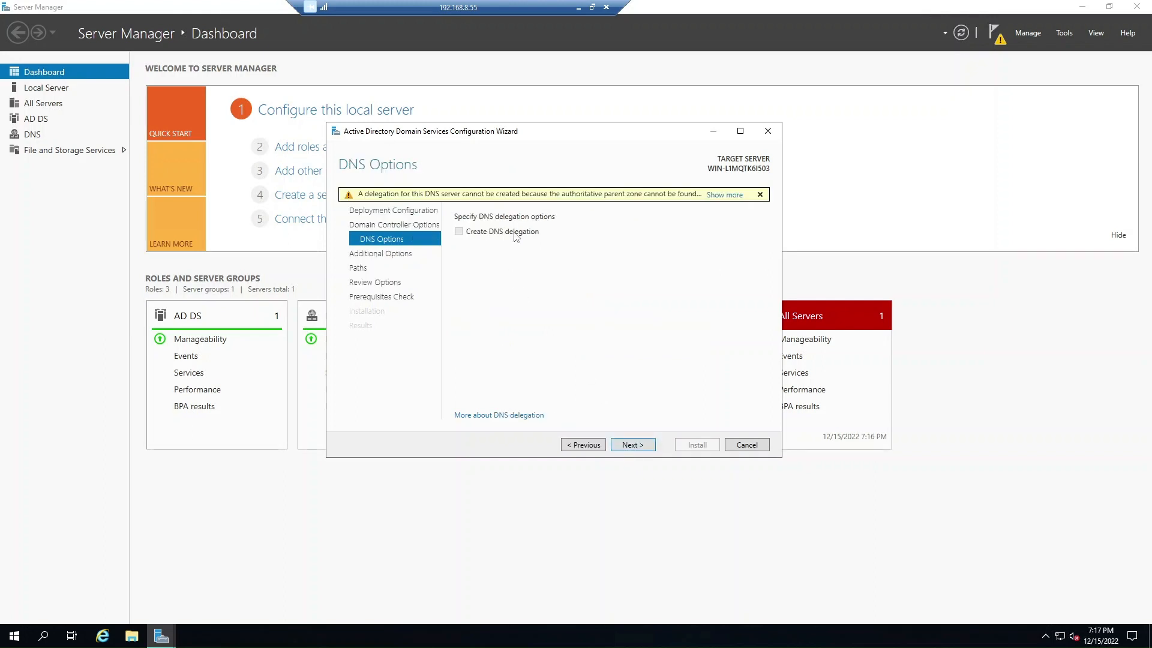
# Leave Create DNS delegation unticked and advance to Additional Options.
pyautogui.click(632, 447)
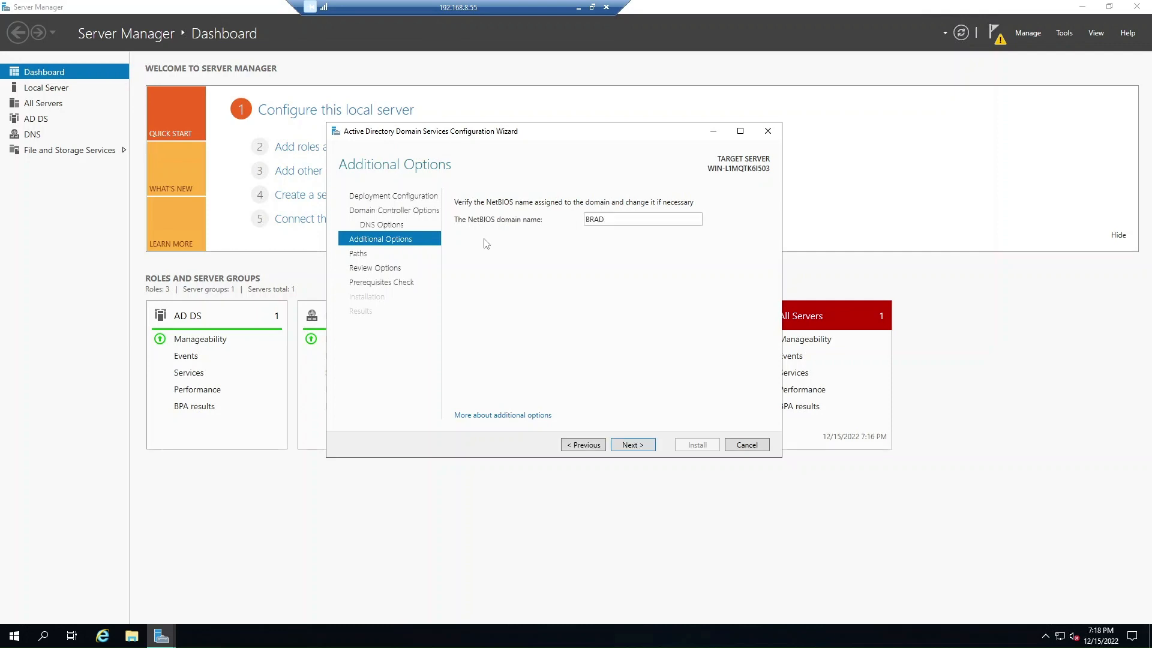
pyautogui.click(132, 635)
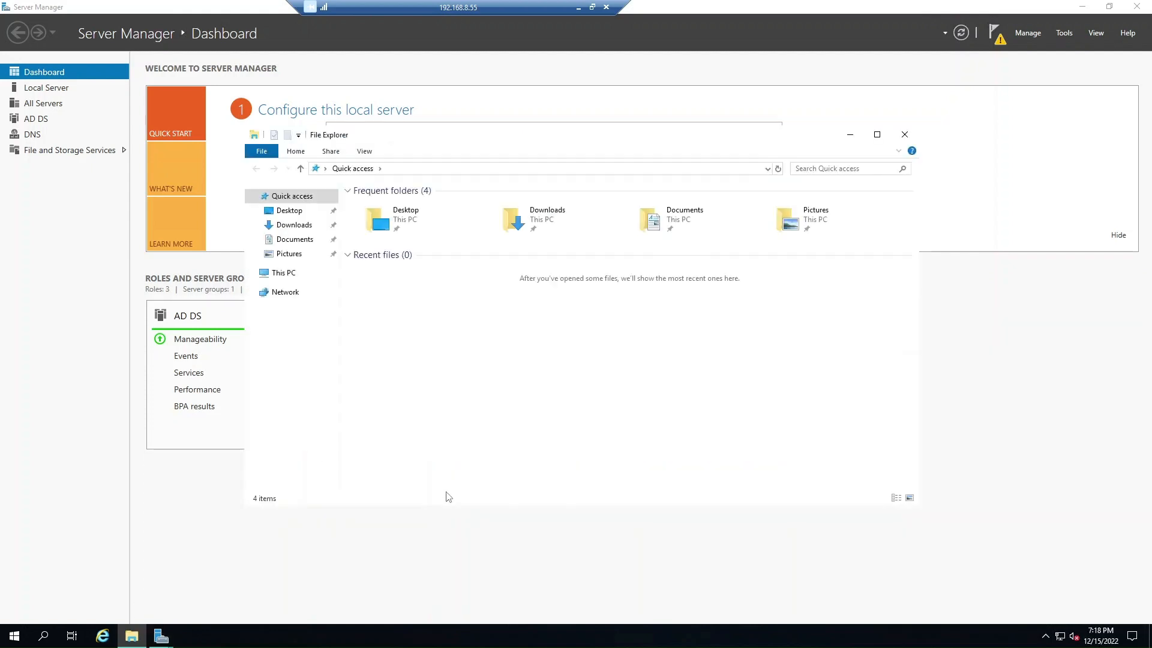
pyautogui.click(276, 271)
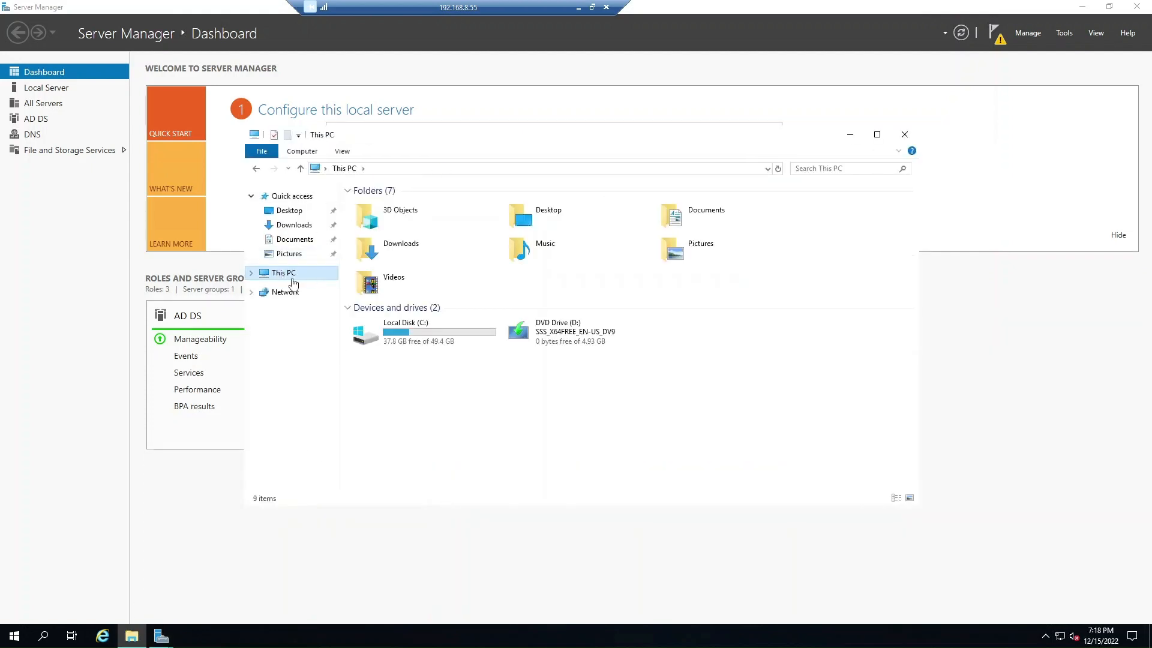
pyautogui.rightClick(291, 274)
pyautogui.click(345, 328)
pyautogui.click(502, 347)
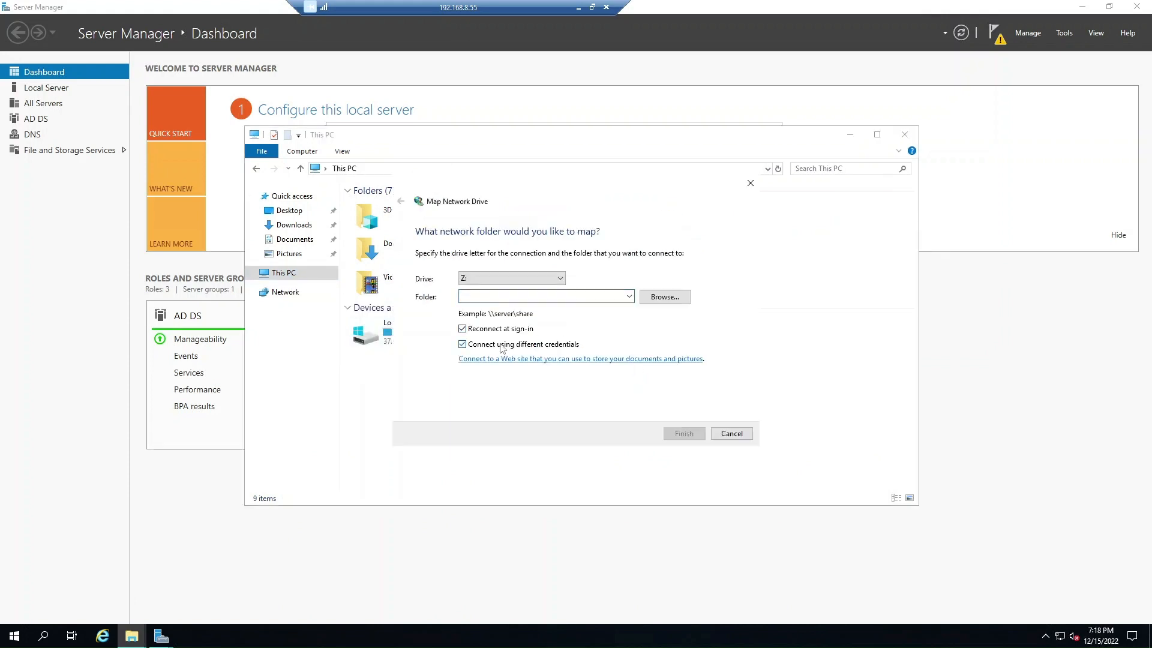
pyautogui.click(489, 295)
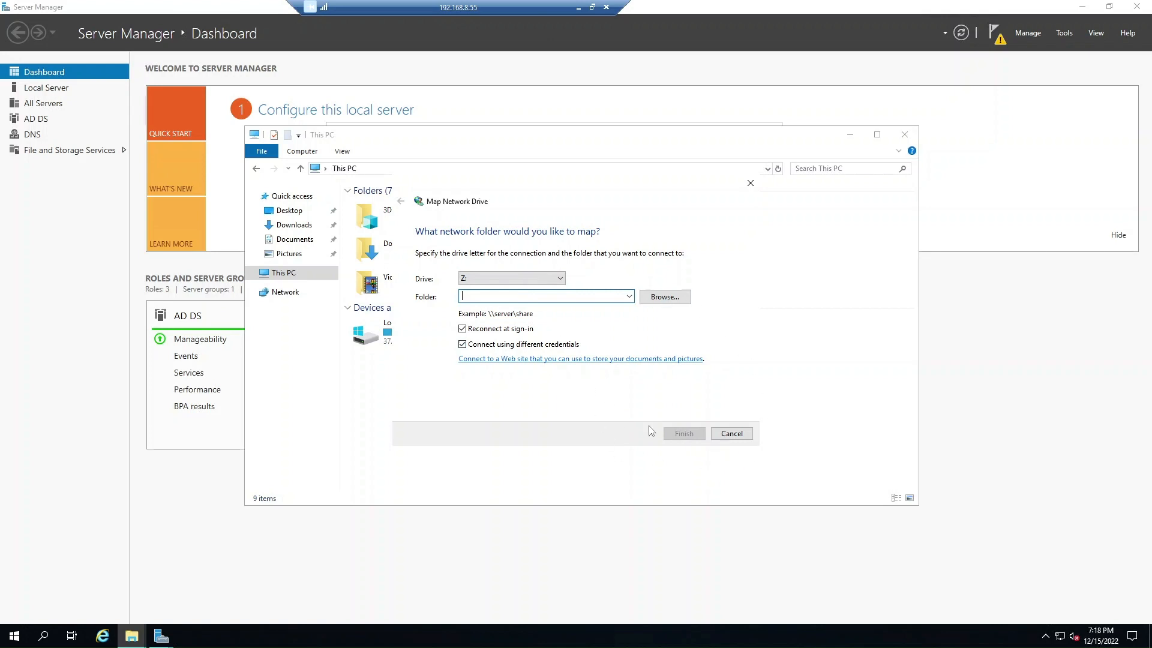
pyautogui.click(726, 433)
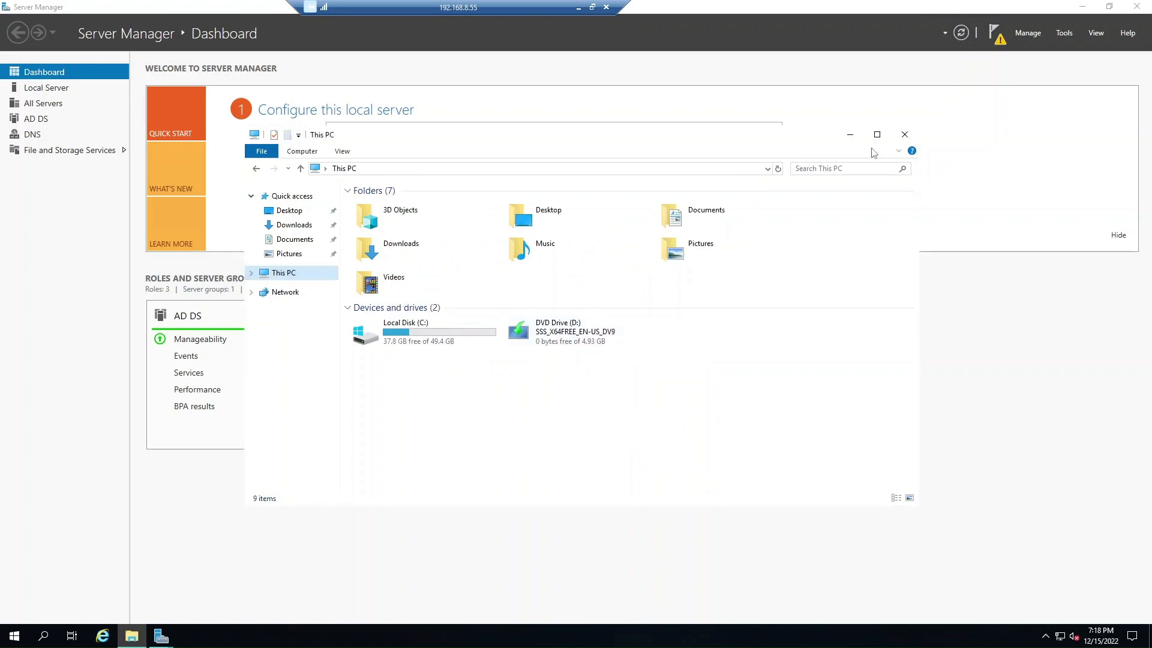
pyautogui.click(905, 134)
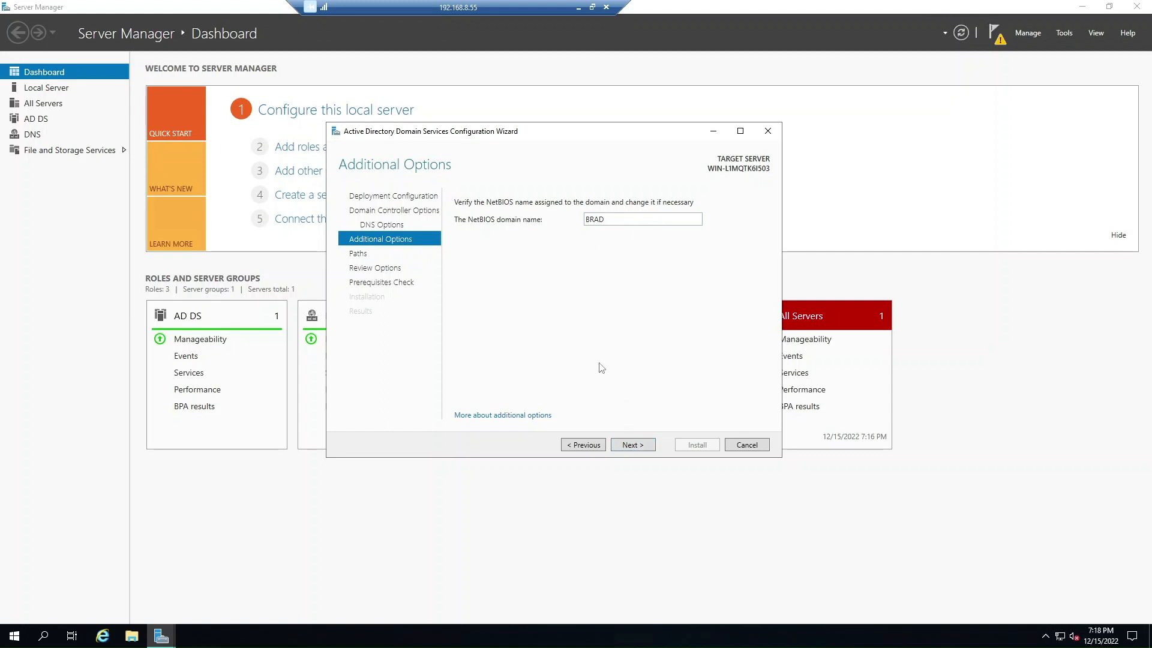
# Accept NetBIOS name BRAD and the default AD DS paths to reach the prerequisites check.
pyautogui.click(628, 451)
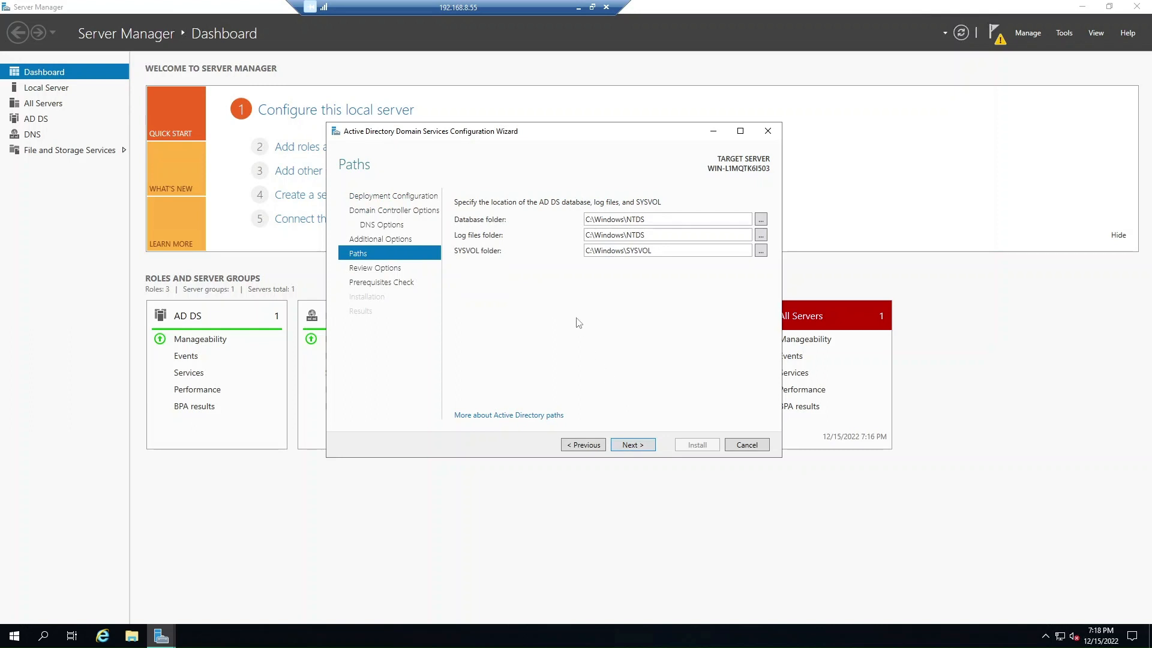
pyautogui.click(646, 447)
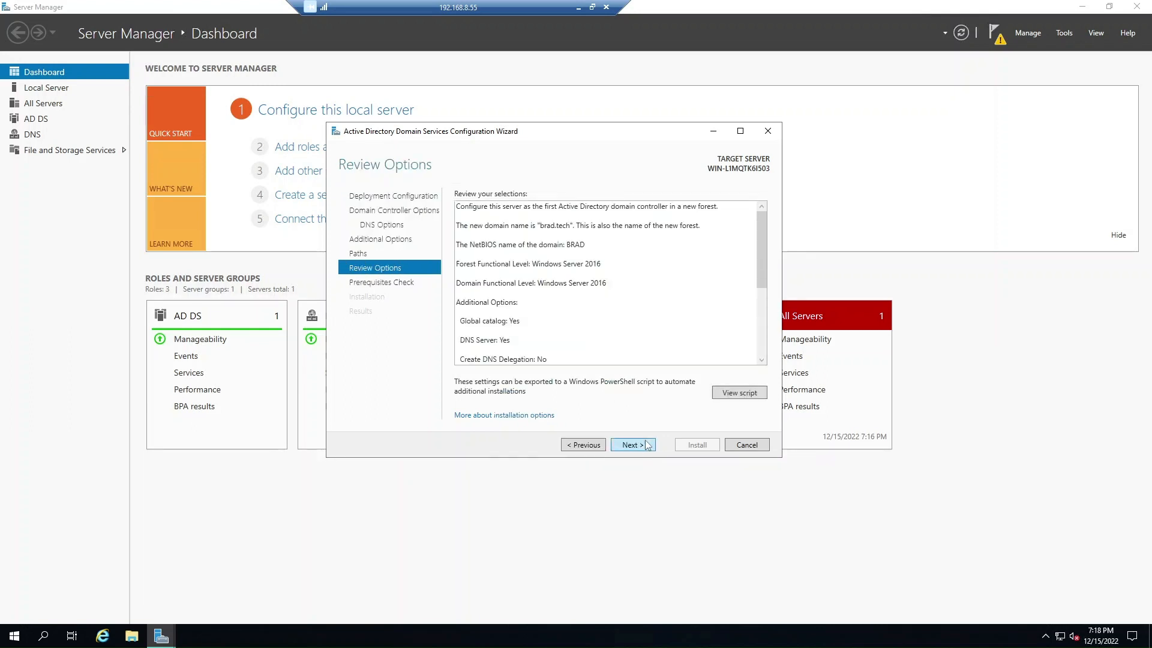
pyautogui.click(646, 445)
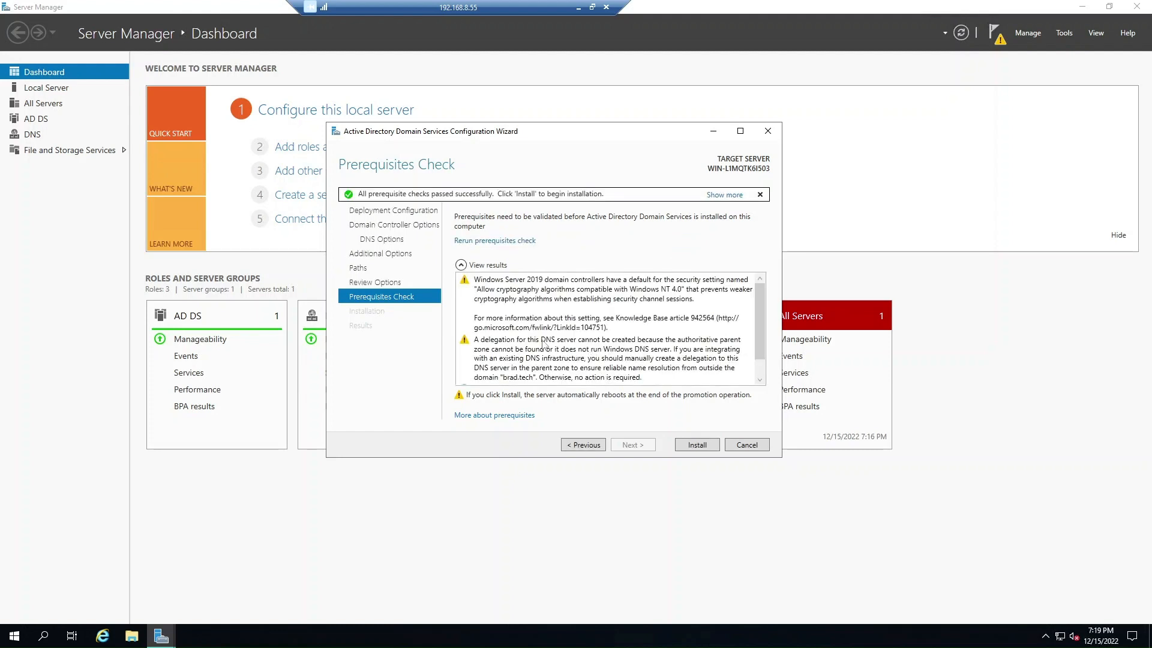
# Review the passed prerequisite results and install Active Directory Domain Services.
pyautogui.scroll(-2, 597, 340)
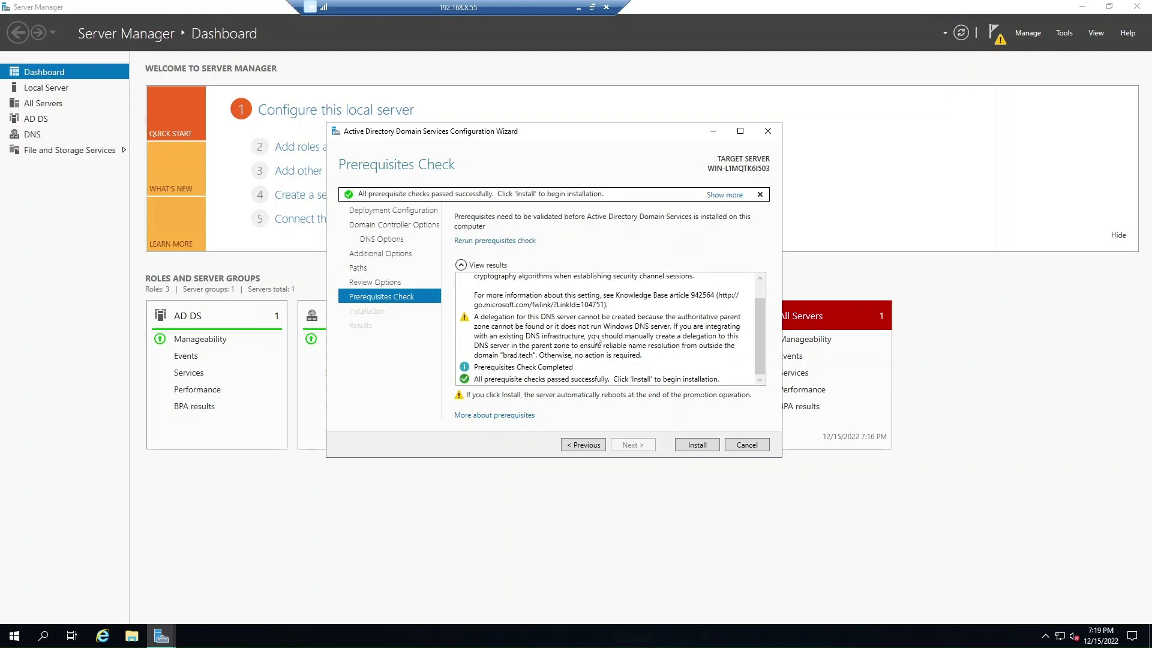
pyautogui.scroll(2, 594, 341)
pyautogui.scroll(-2, 591, 342)
pyautogui.scroll(1, 537, 330)
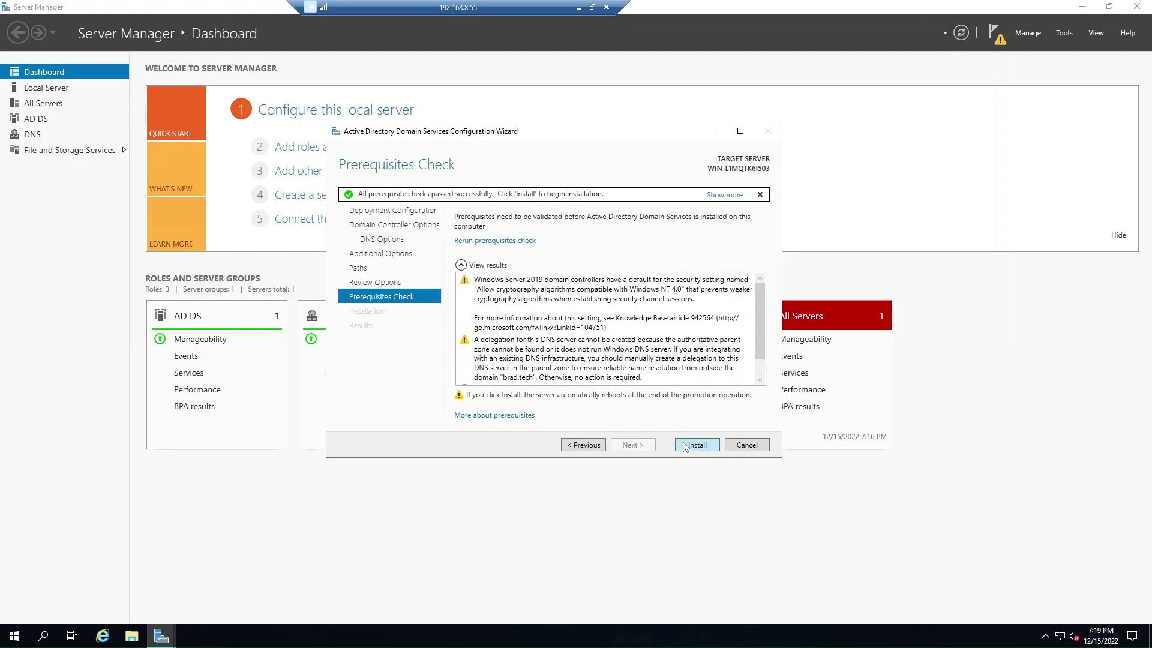
pyautogui.click(684, 446)
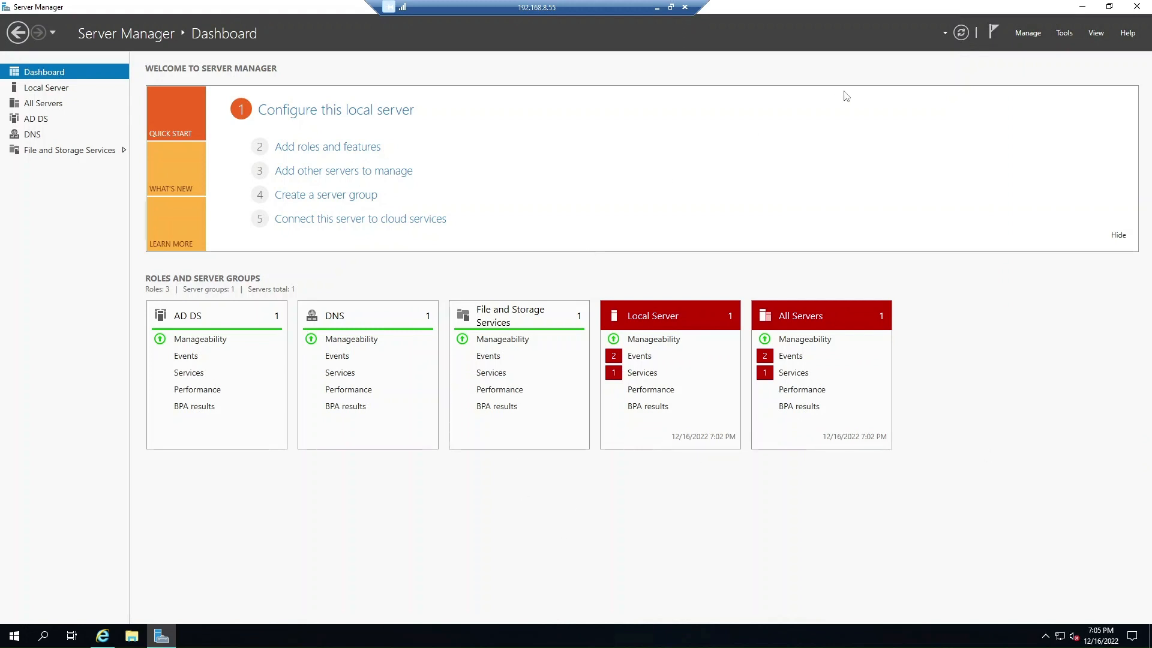
# Switch from Server Manager to the Windows 10 - AD Lab VM console in Internet Explorer.
pyautogui.click(1060, 35)
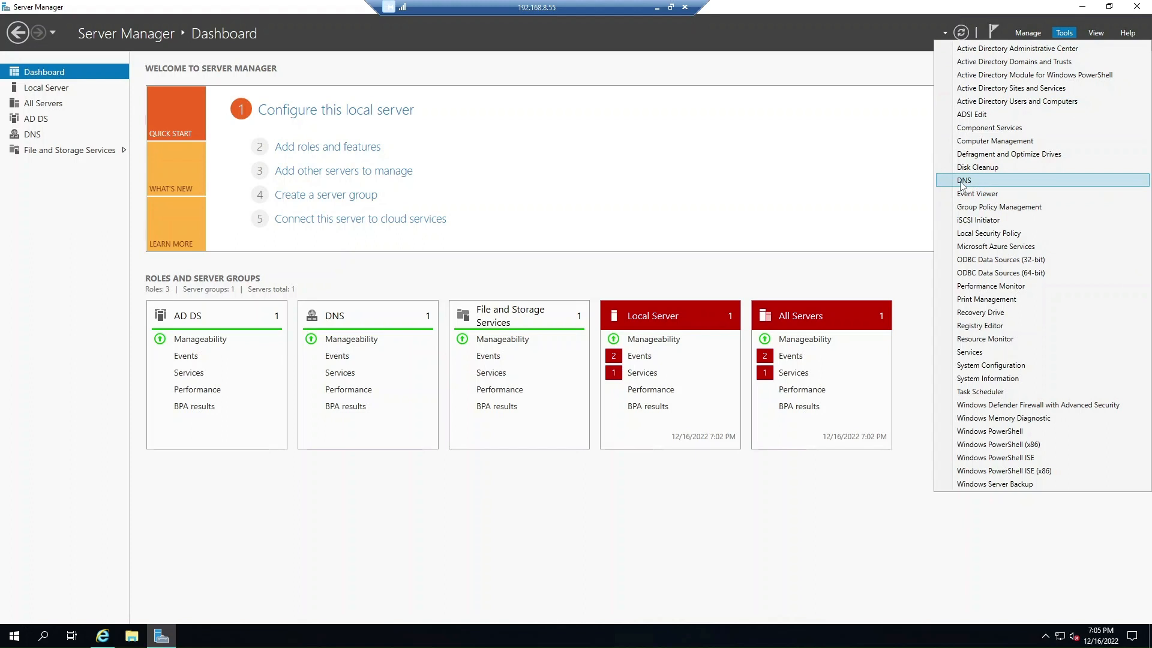
pyautogui.click(894, 258)
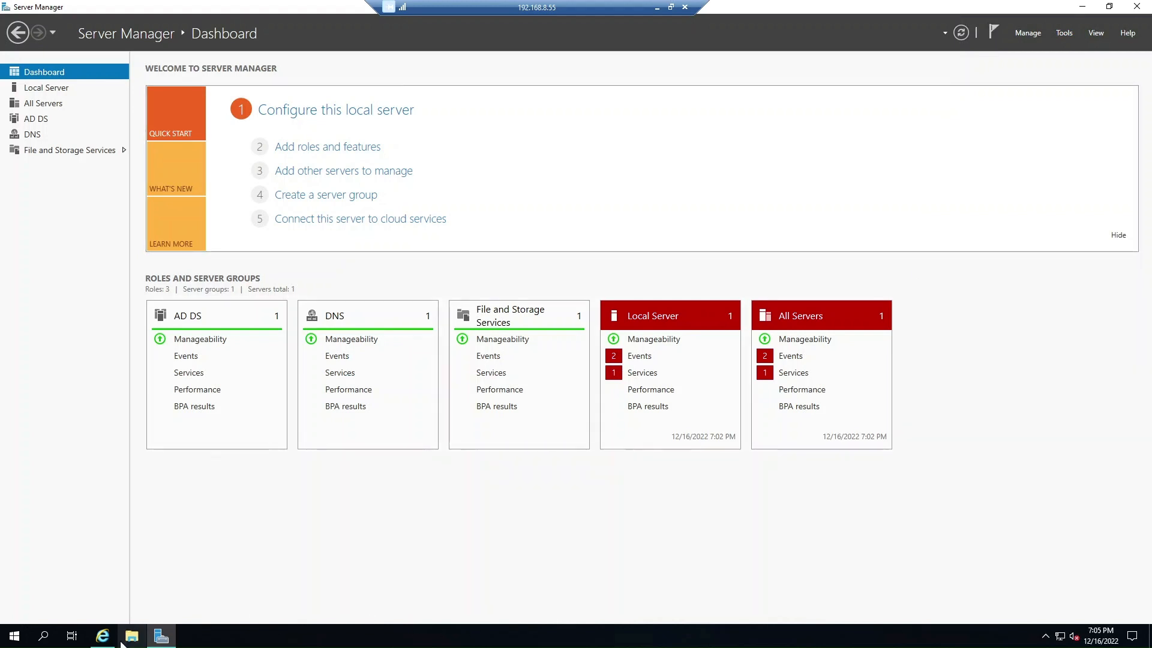
pyautogui.click(103, 636)
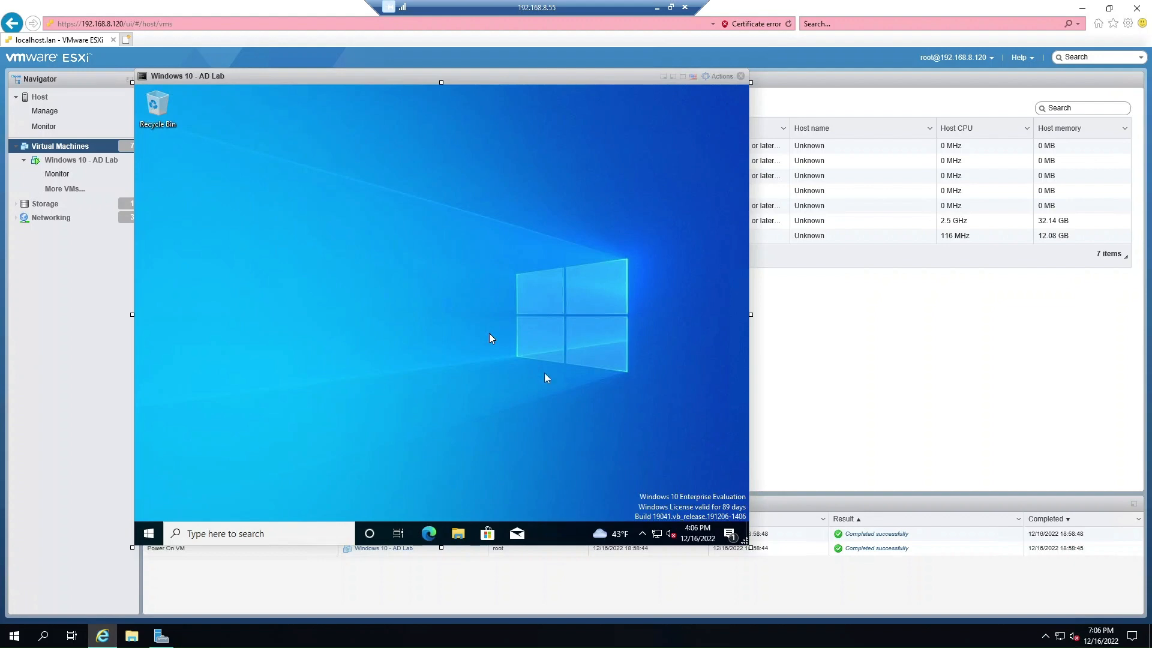
# Go from the VM's network tray icon through Network & Internet settings to Network and Sharing Center.
pyautogui.rightClick(656, 533)
pyautogui.click(648, 511)
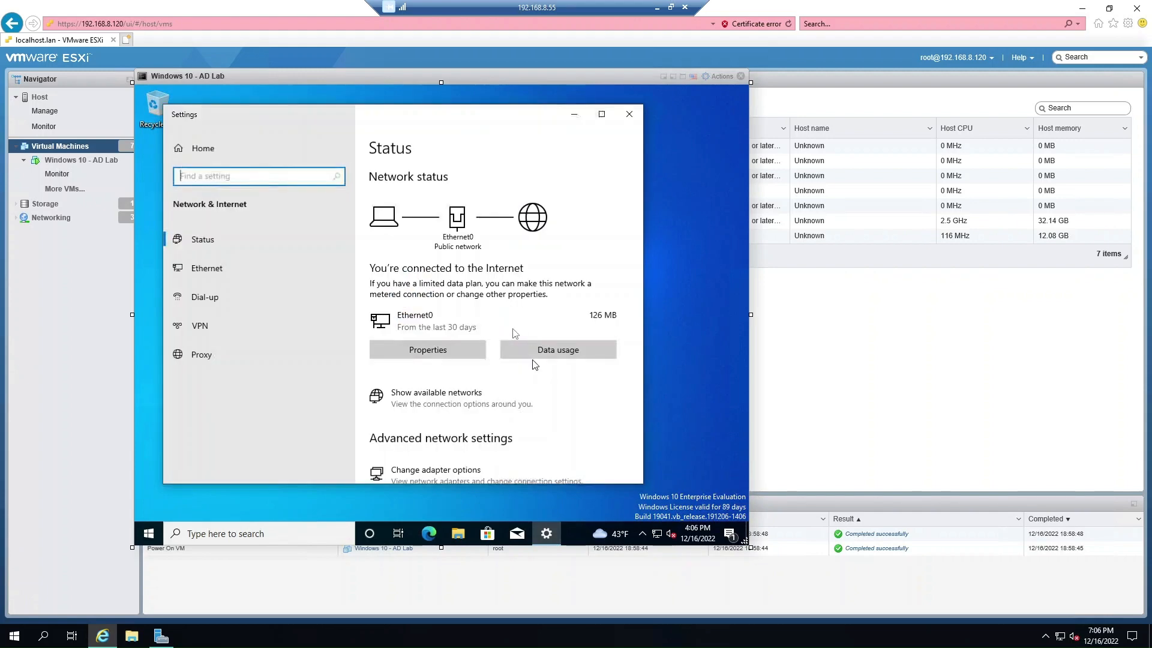
pyautogui.scroll(-3, 462, 377)
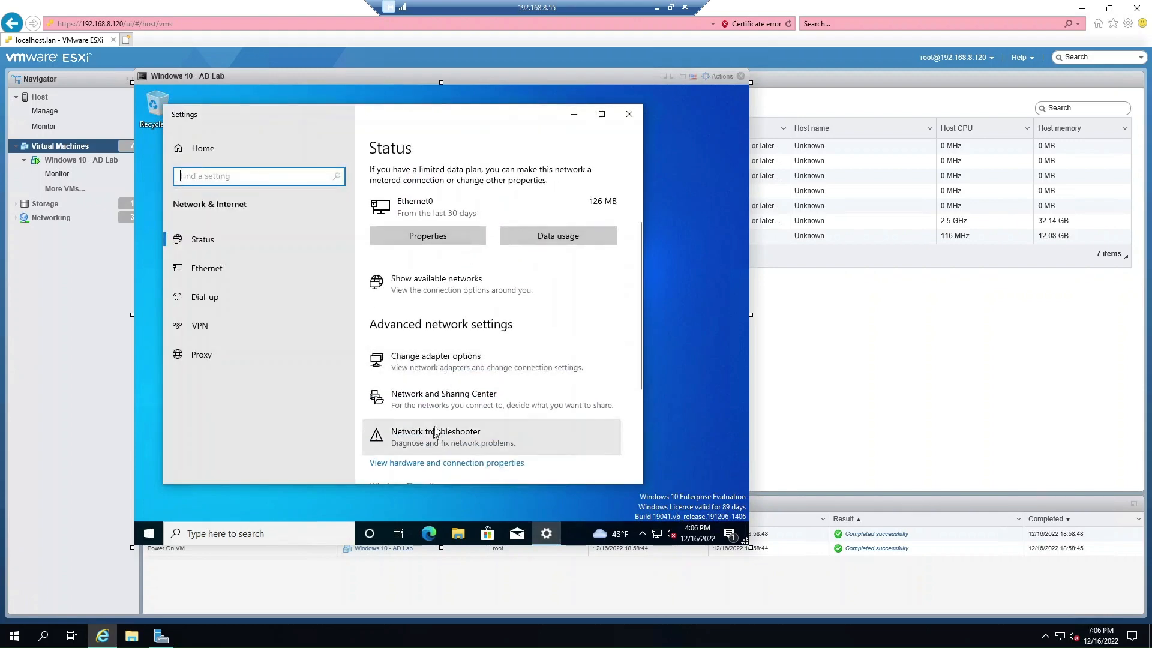
pyautogui.click(432, 397)
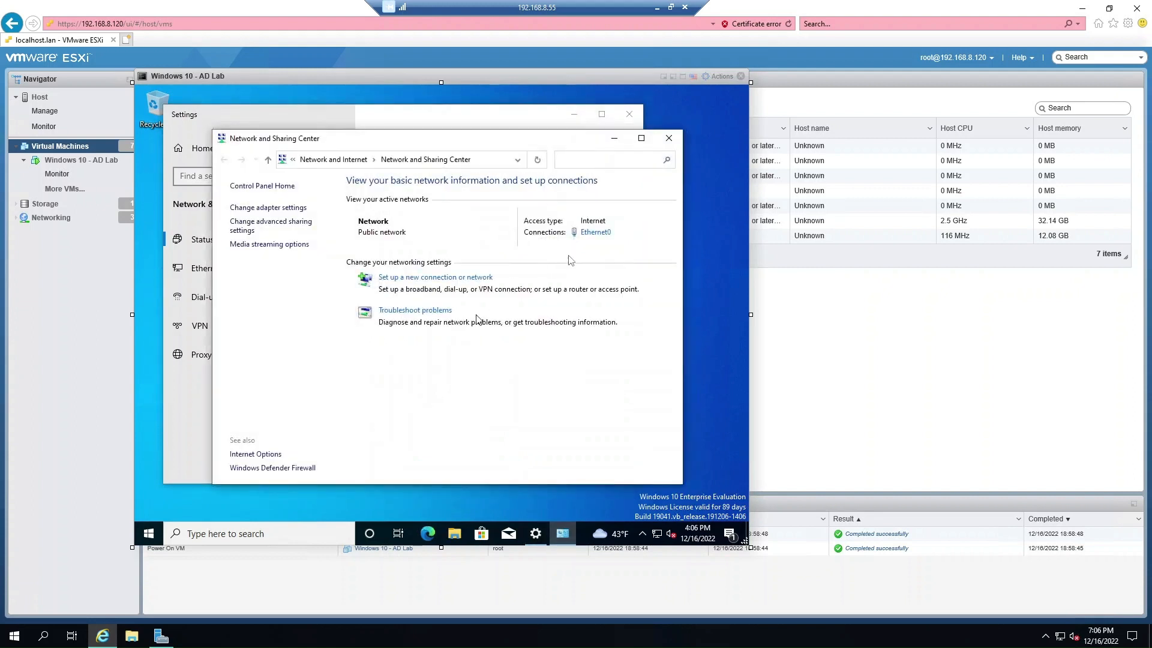
# Give Ethernet0 static IPv4 192.168.8.56, gateway 192.168.8.1, DNS 192.168.8.55 and 8.8.4.4.
pyautogui.click(590, 233)
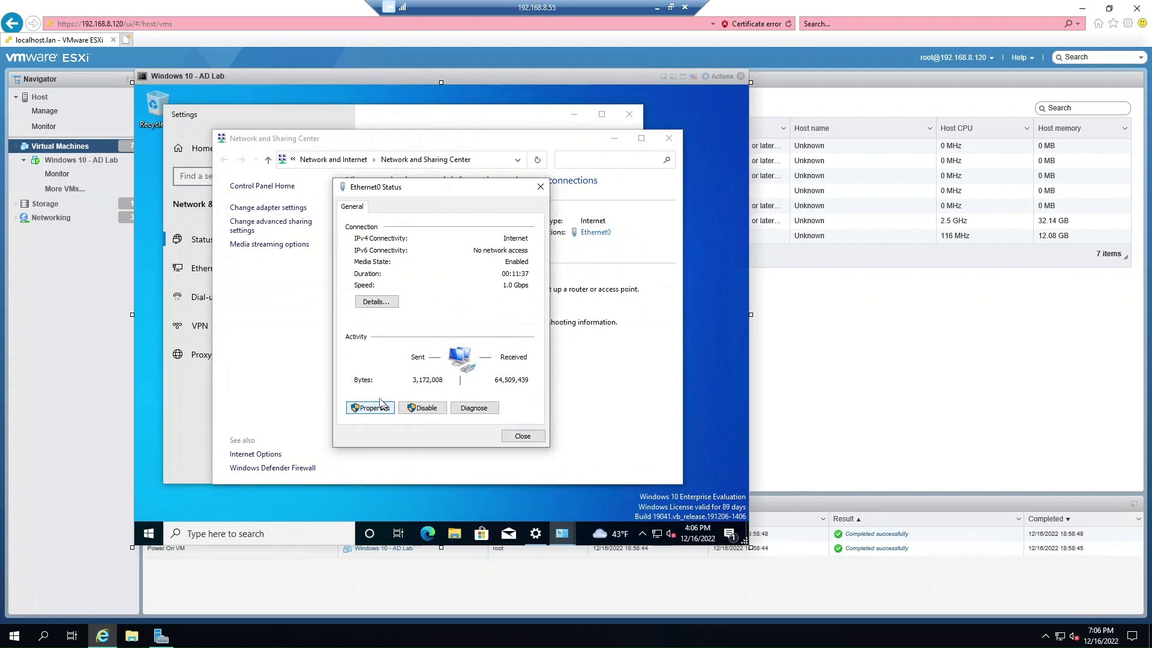
pyautogui.click(380, 404)
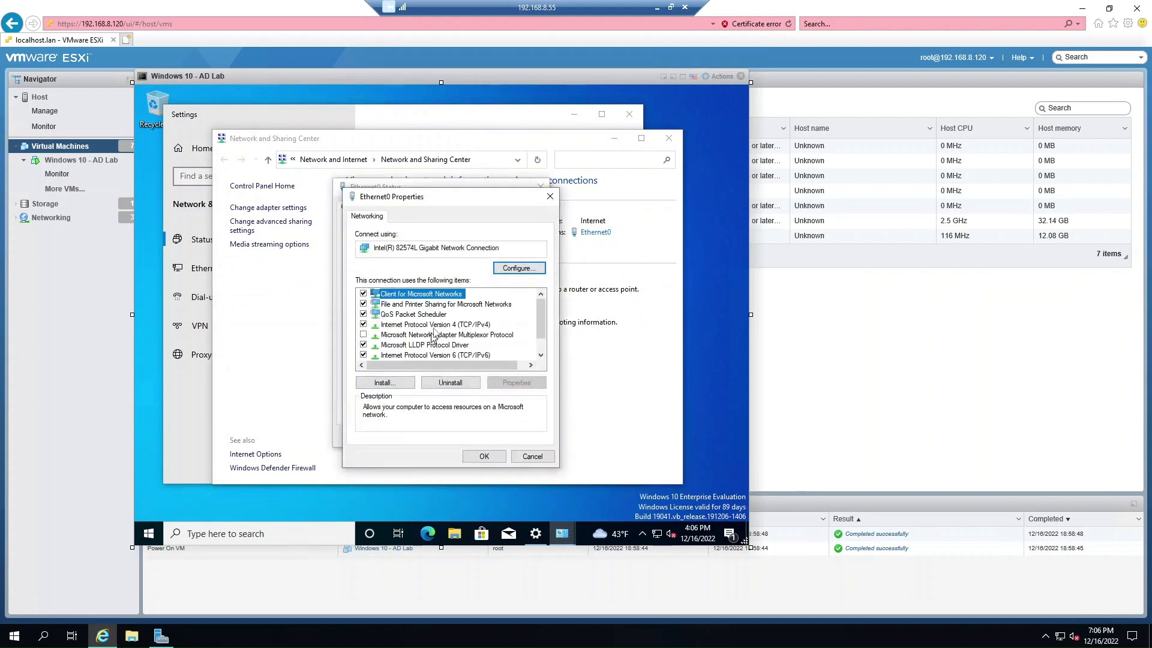
pyautogui.click(437, 325)
pyautogui.click(516, 383)
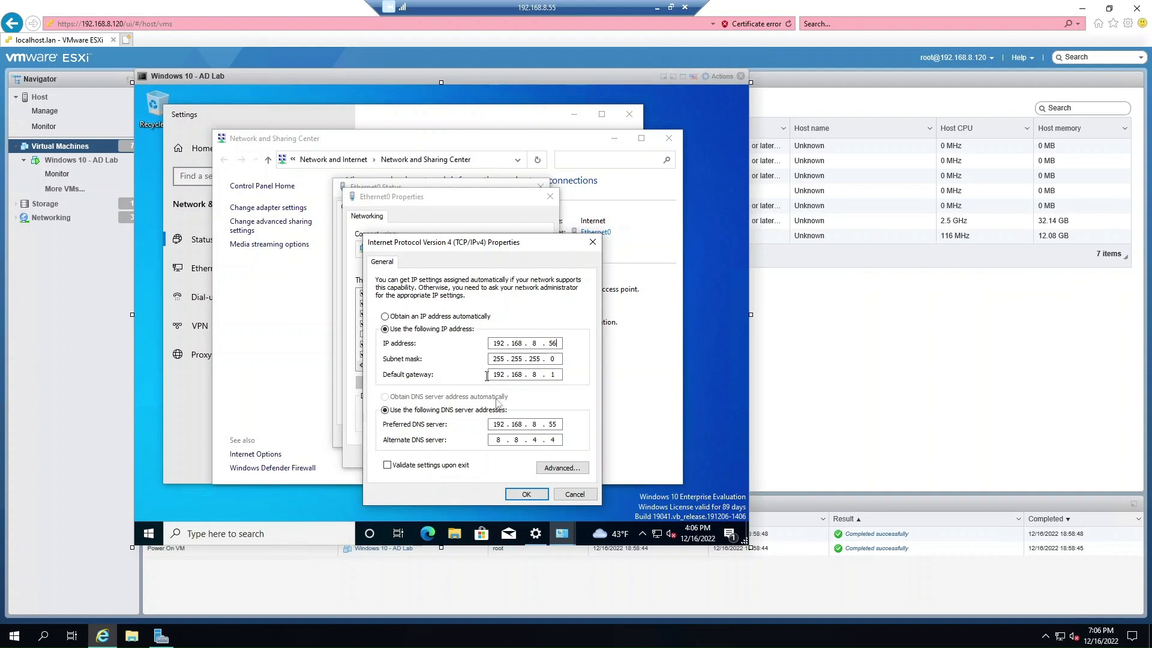
pyautogui.click(526, 494)
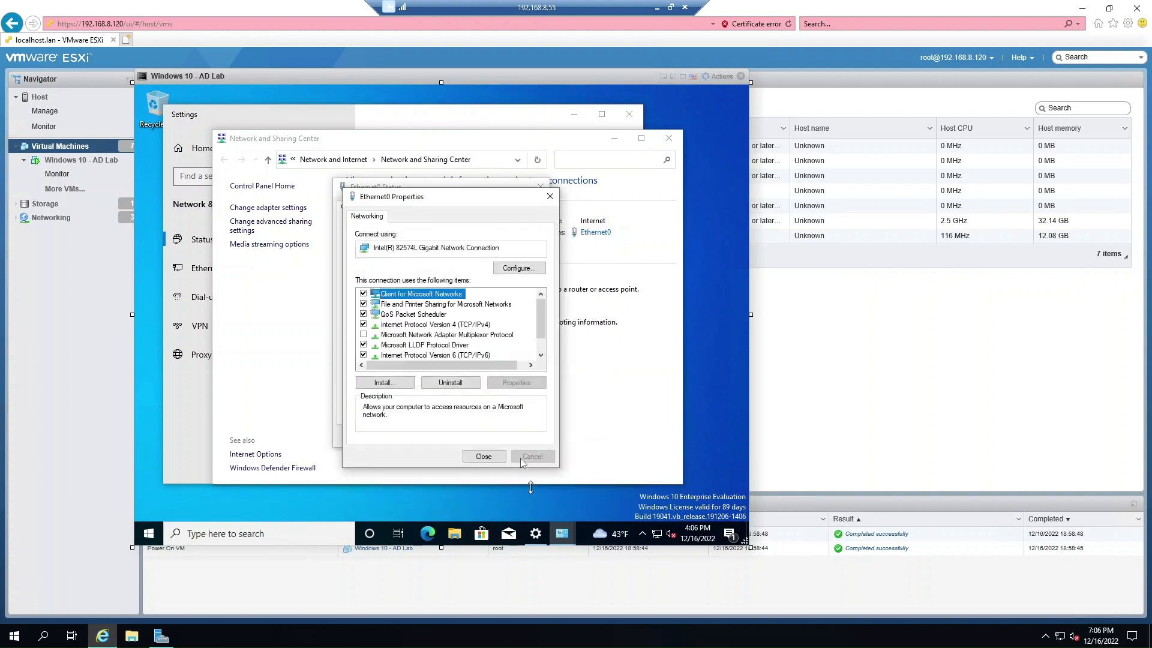
pyautogui.click(485, 456)
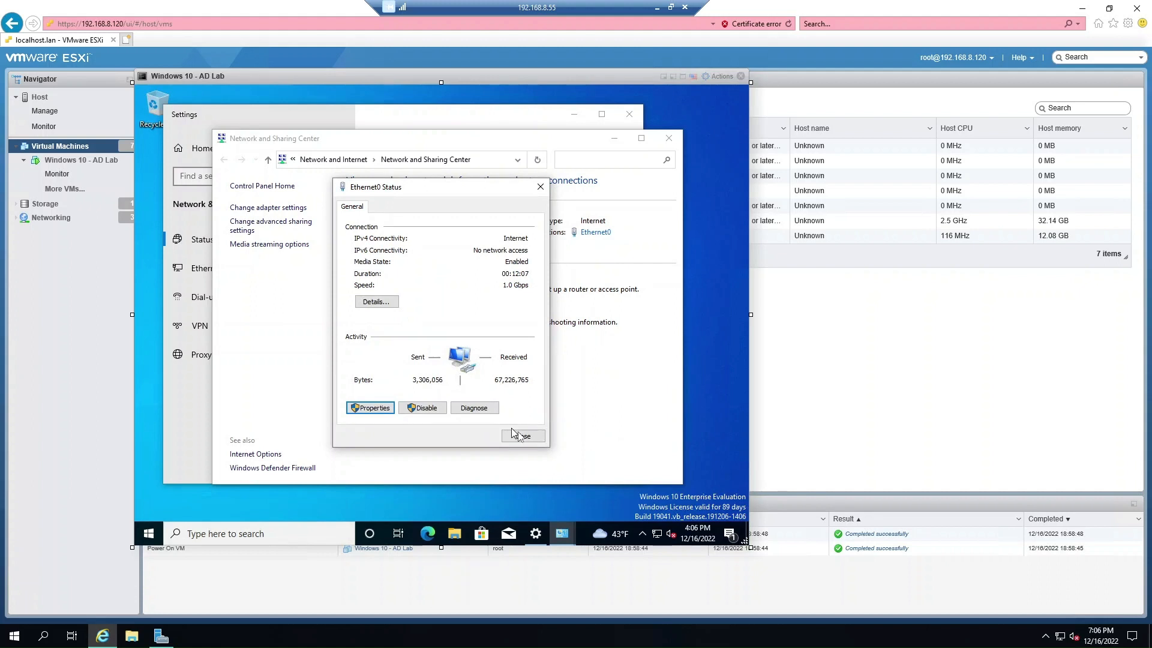
pyautogui.click(517, 436)
# Close Network and Sharing Center and launch Command Prompt via a cmd search.
pyautogui.click(668, 138)
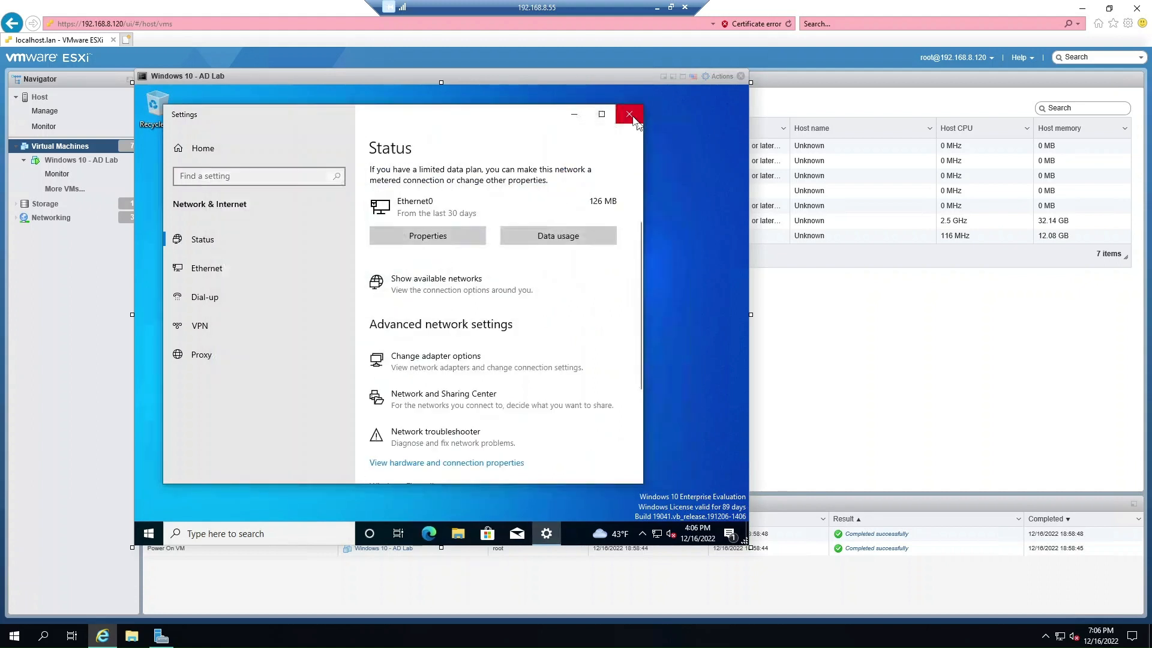
pyautogui.click(300, 532)
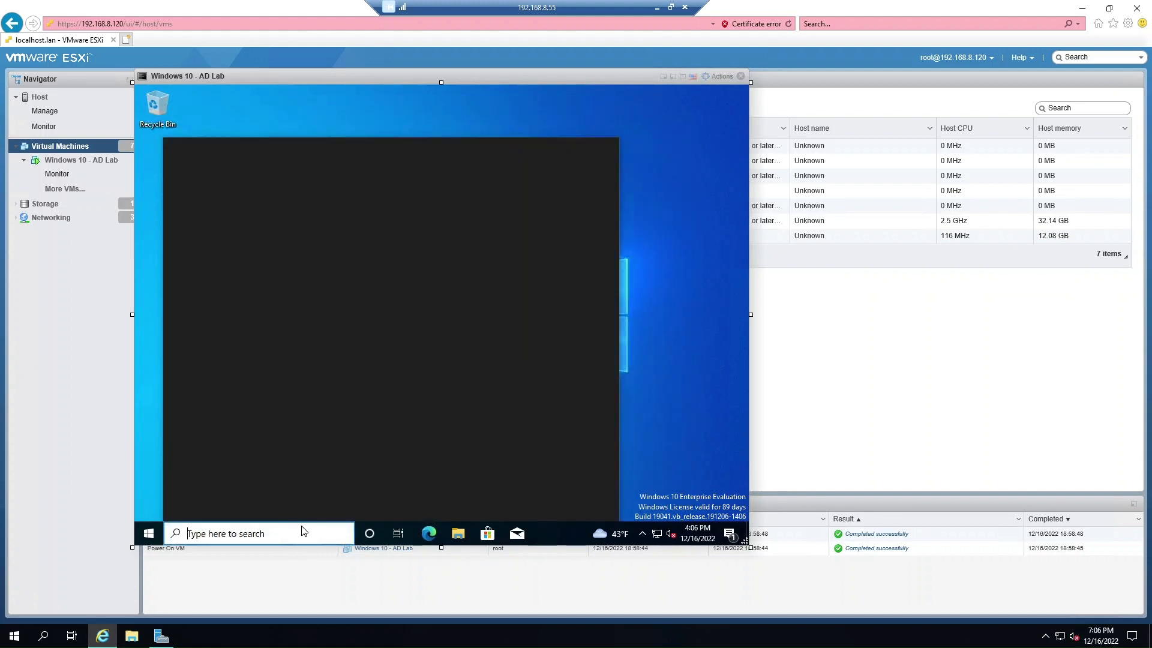
pyautogui.write('cmd')
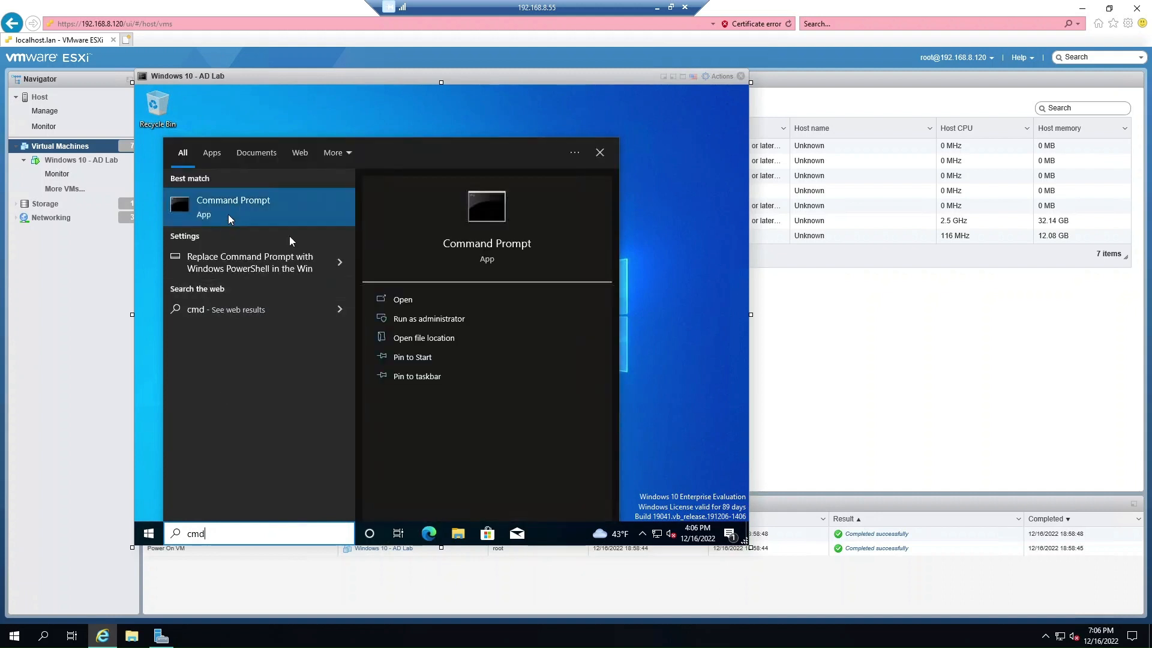
pyautogui.press('Return')
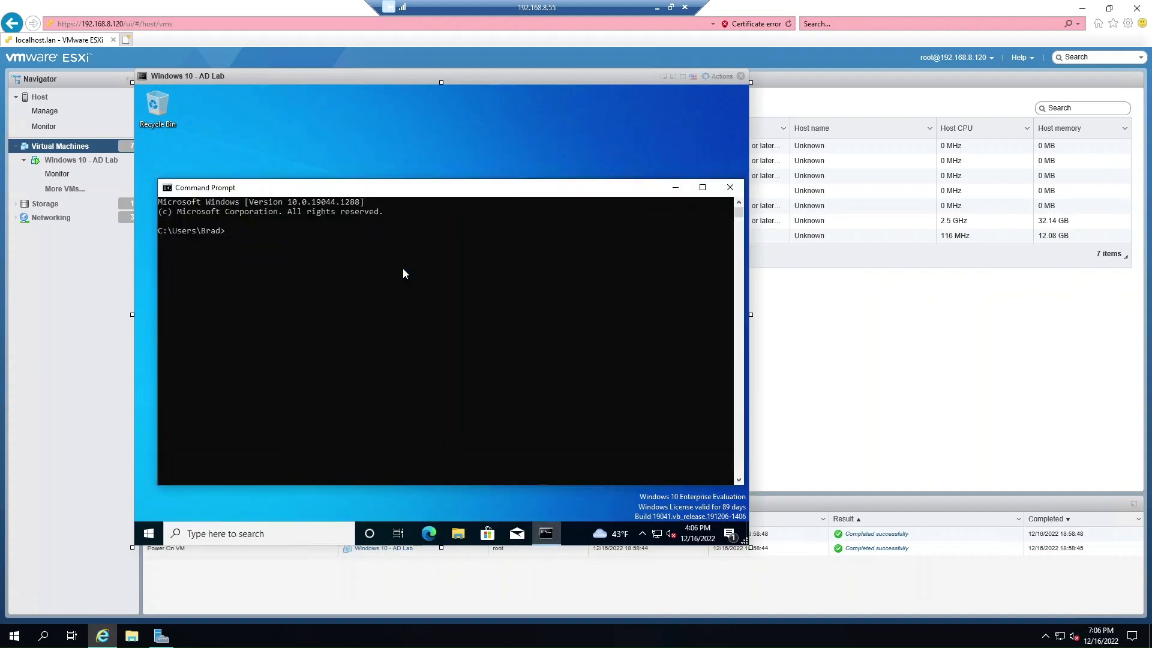
# Run ping brad.tech, getting 4 of 4 replies from 192.168.8.55, then close Command Prompt.
pyautogui.write('ping brad.tech')
pyautogui.press('Return')
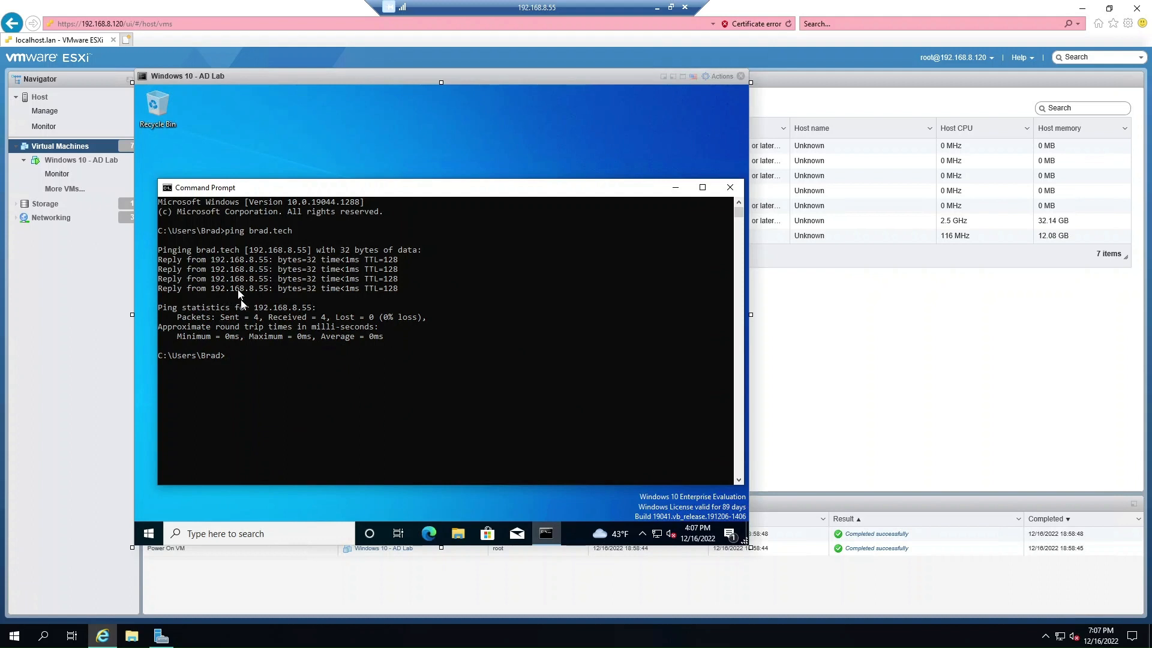
pyautogui.click(730, 187)
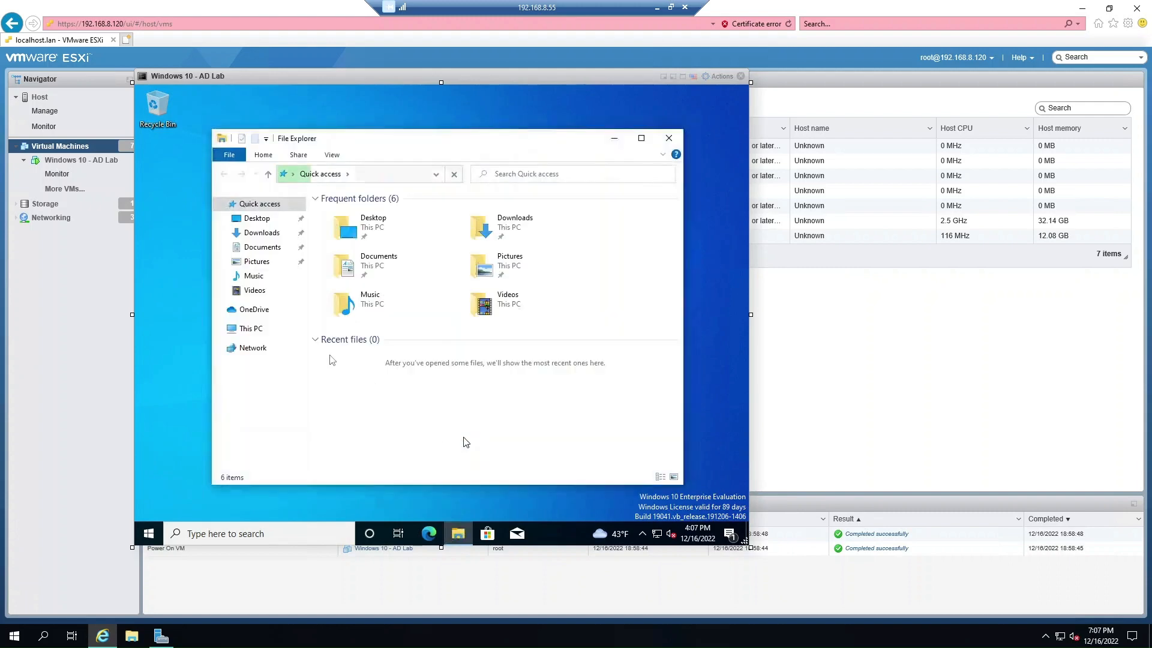
# Open This PC's properties and go to Advanced system settings in System Properties.
pyautogui.rightClick(259, 328)
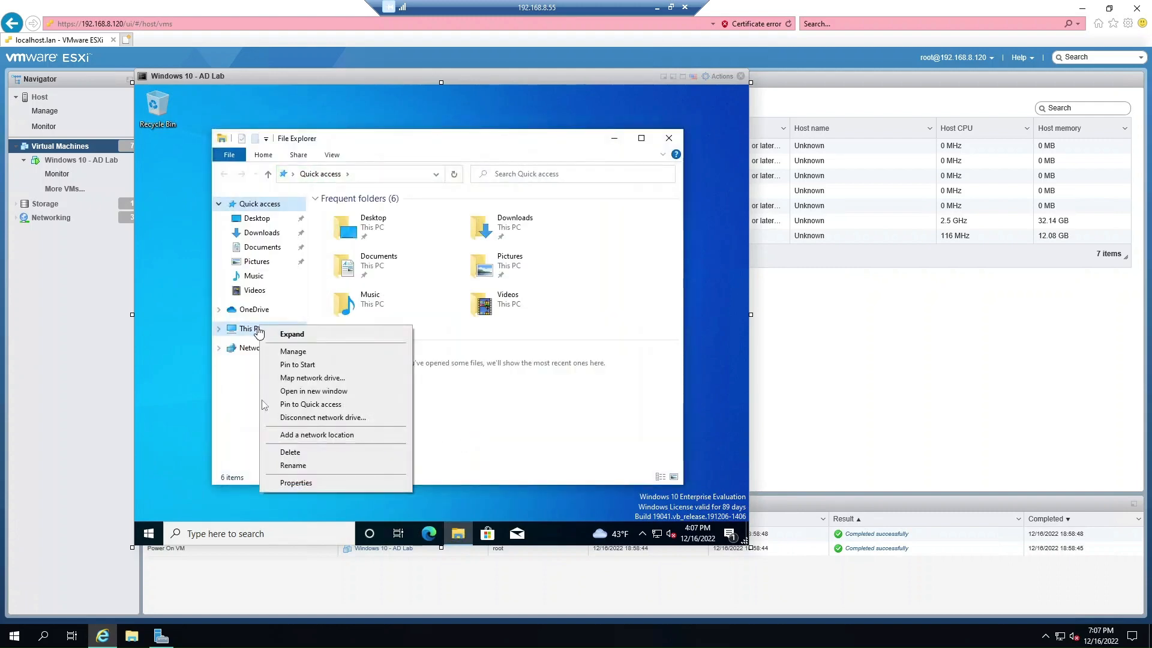
pyautogui.click(294, 482)
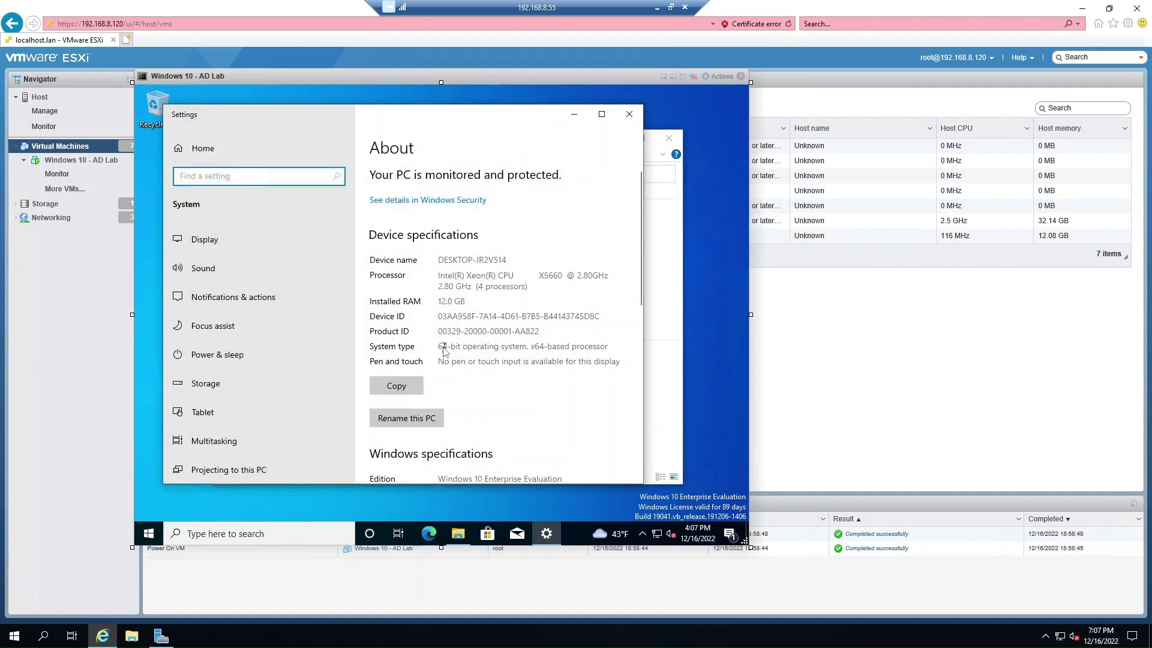
pyautogui.scroll(-2, 444, 349)
pyautogui.scroll(-4, 444, 351)
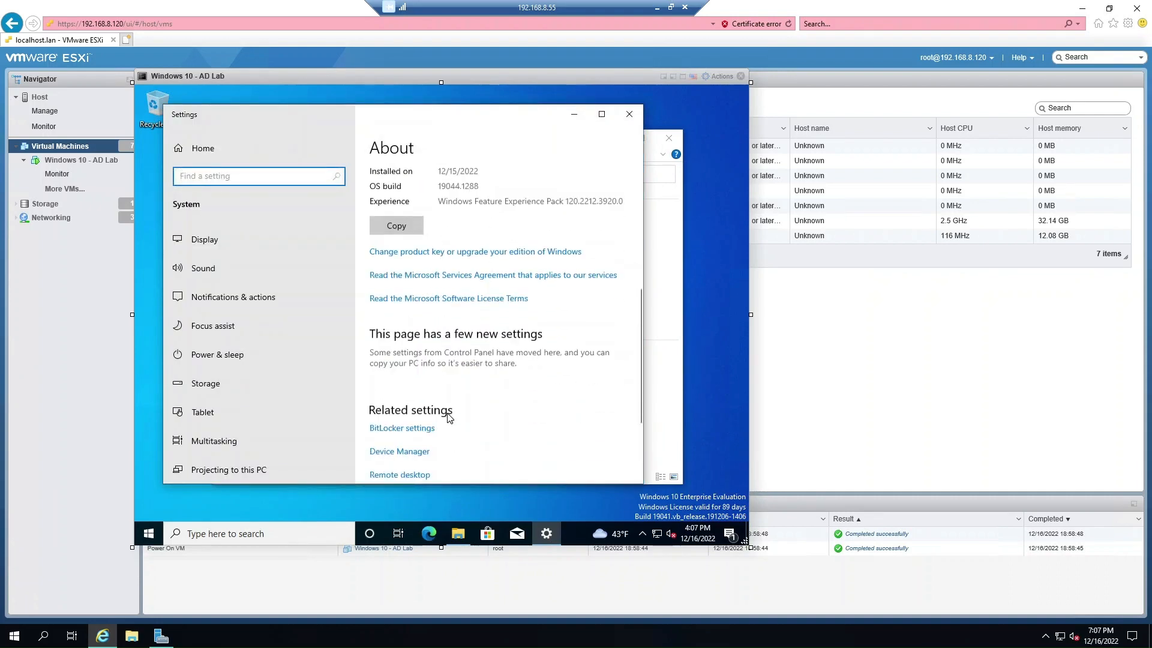
pyautogui.scroll(-2, 451, 447)
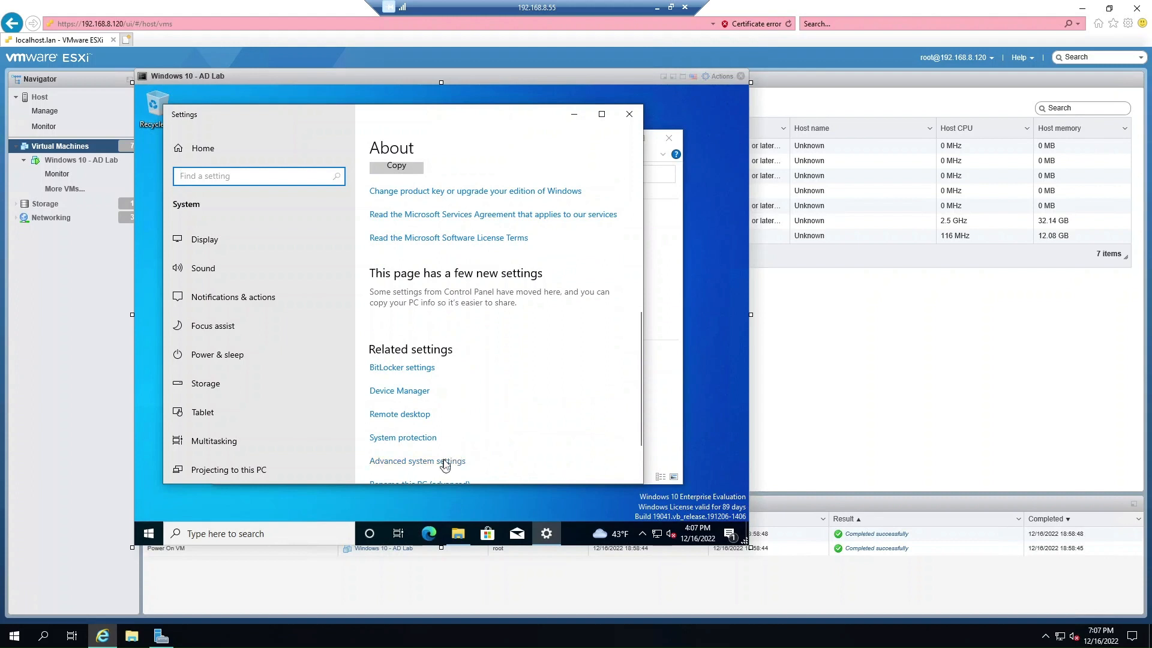
pyautogui.click(445, 461)
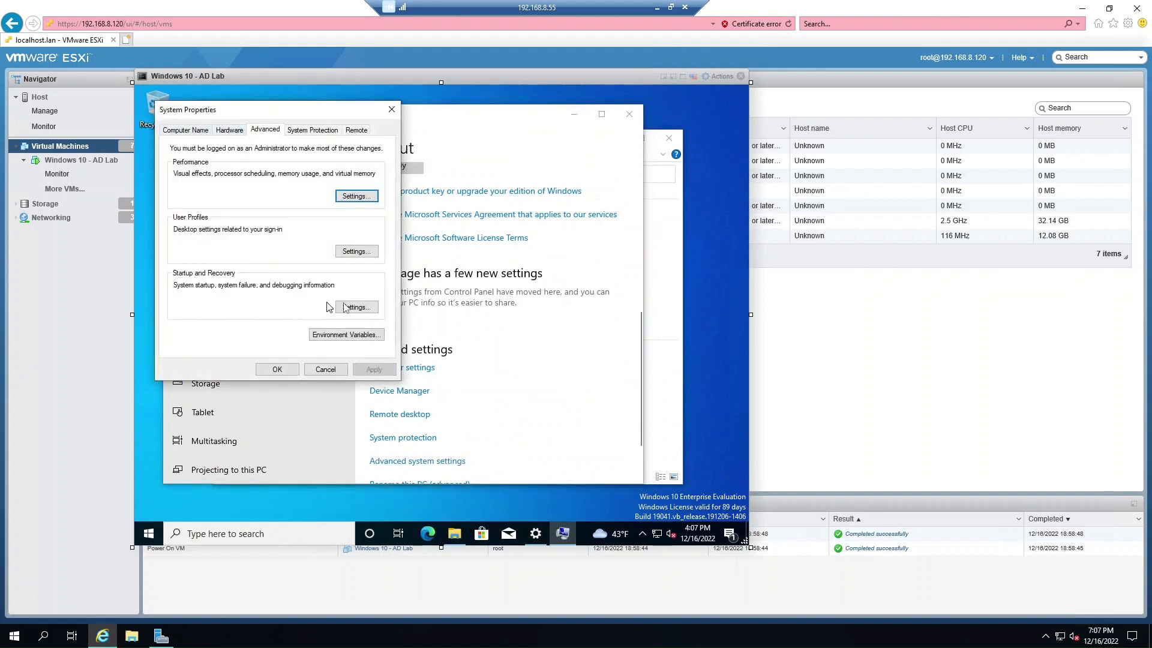
# On the Computer Name tab, change membership from workgroup to the brad.tech domain.
pyautogui.click(203, 133)
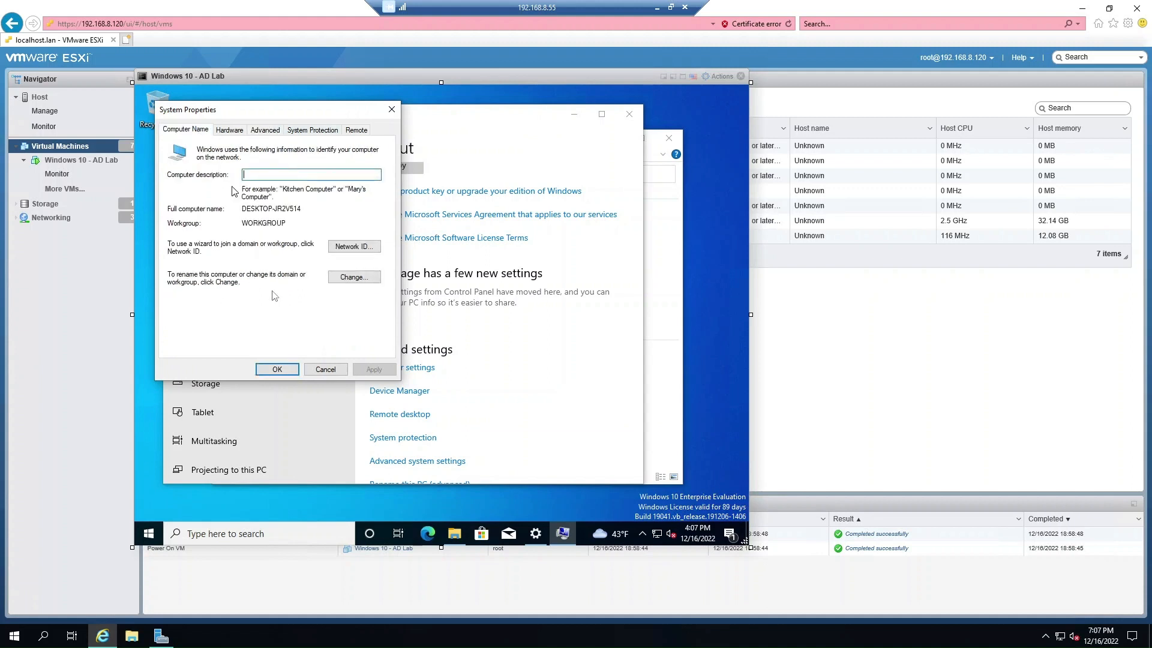
pyautogui.click(367, 279)
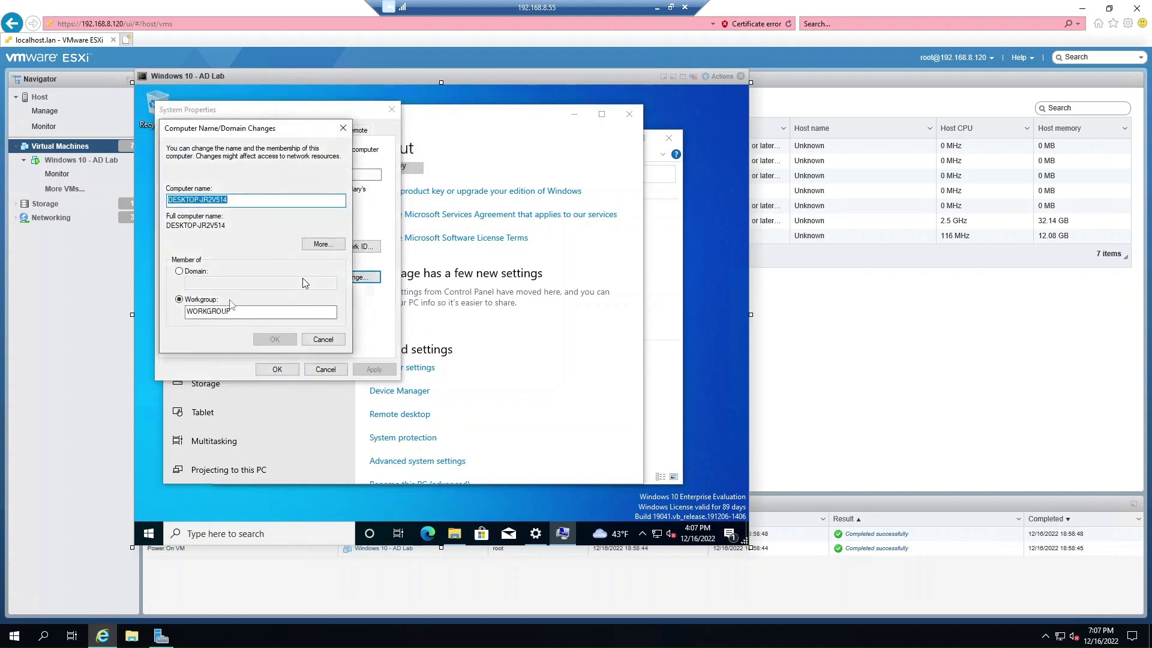
pyautogui.click(179, 271)
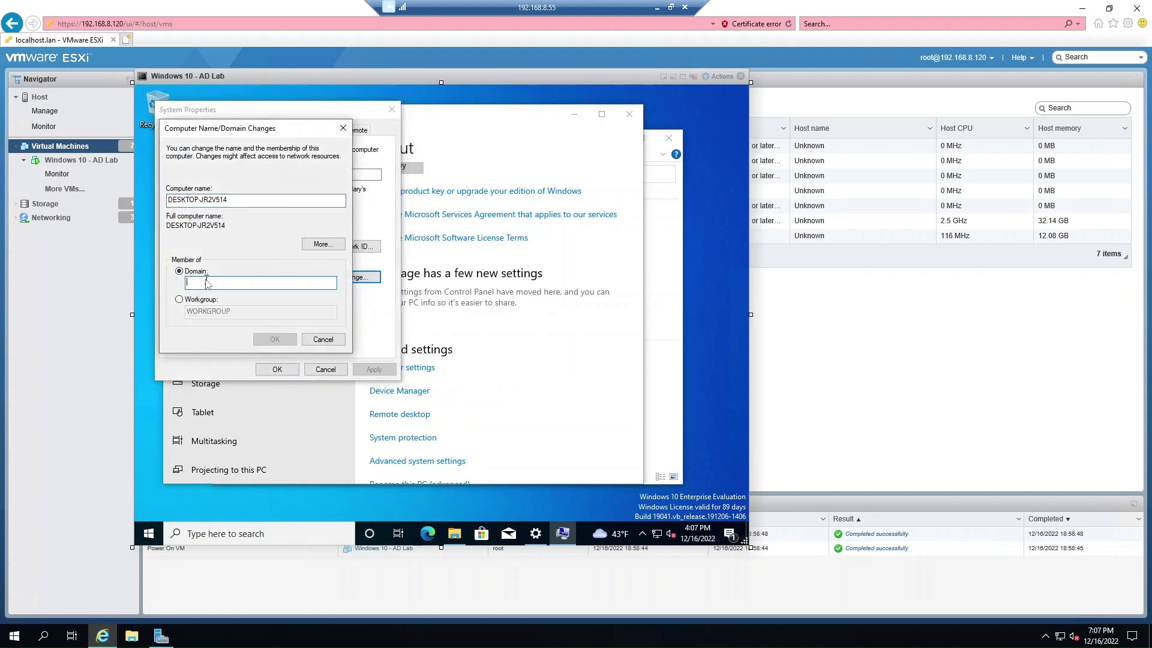
pyautogui.write('brad.tech')
pyautogui.click(271, 340)
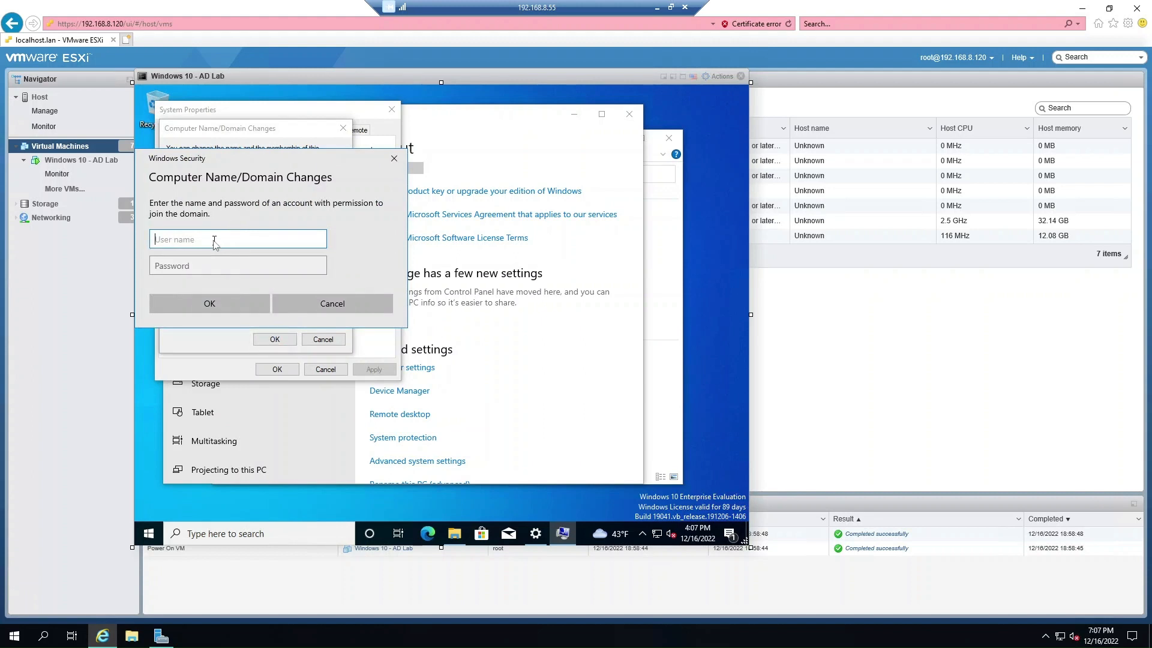
# Authenticate with the domain administrator credentials, acknowledge the welcome and restart notices, and close System Properties.
pyautogui.write('administrator')
pyautogui.press('Tab')
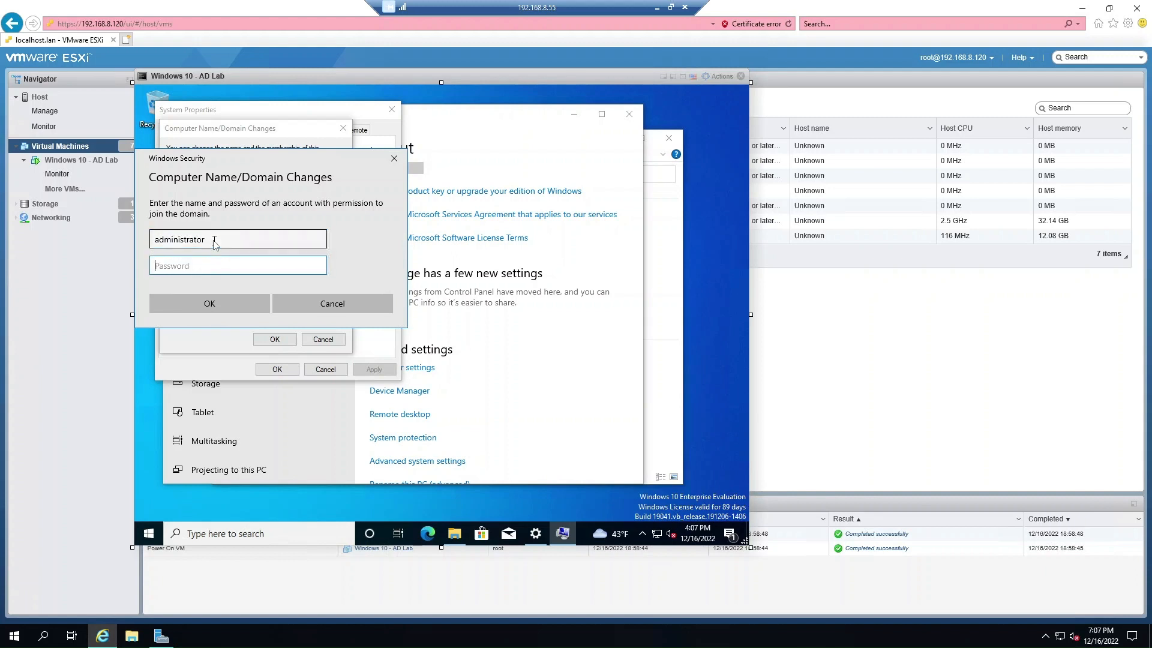
pyautogui.write('••')
pyautogui.click(211, 302)
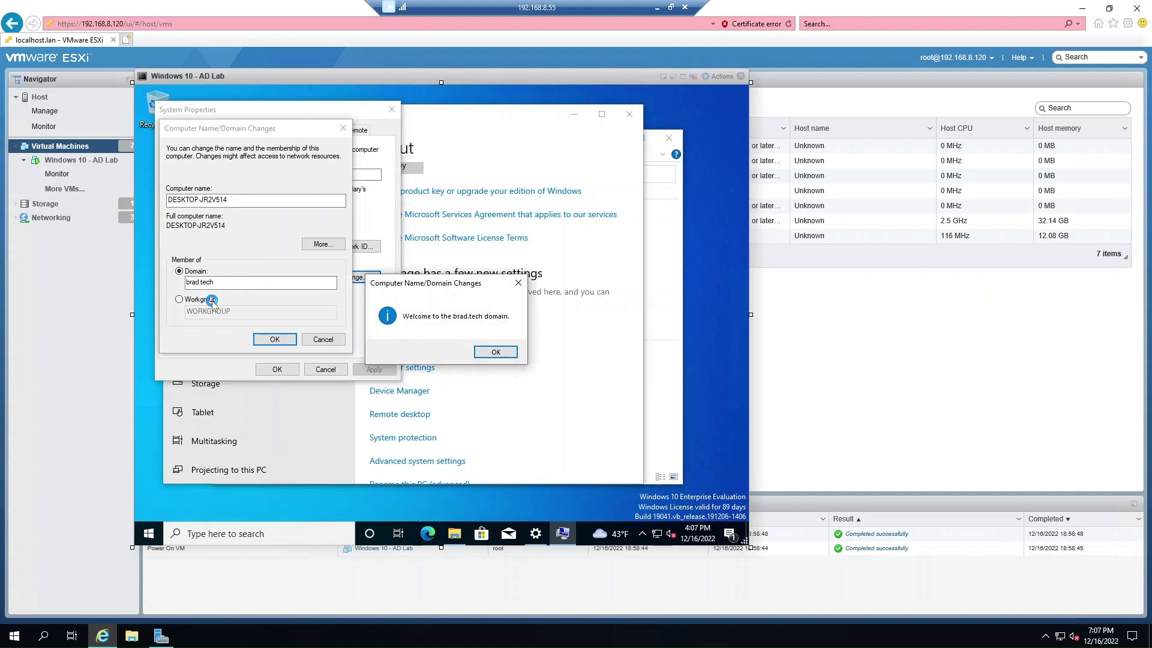
pyautogui.click(495, 354)
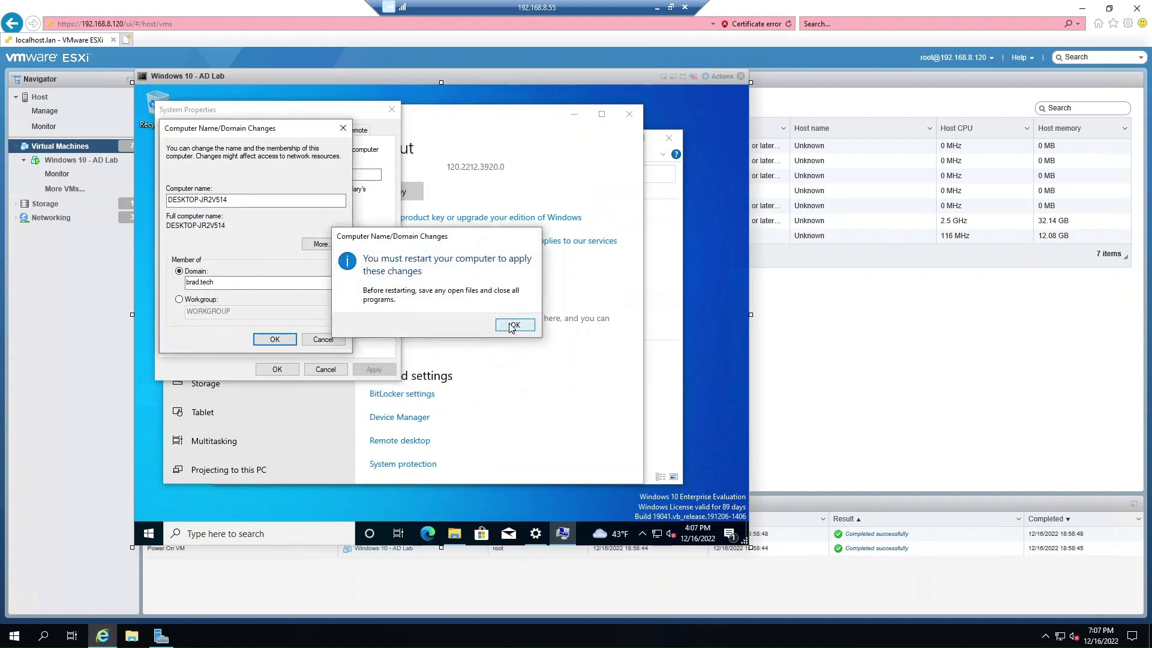
pyautogui.click(512, 326)
pyautogui.click(280, 370)
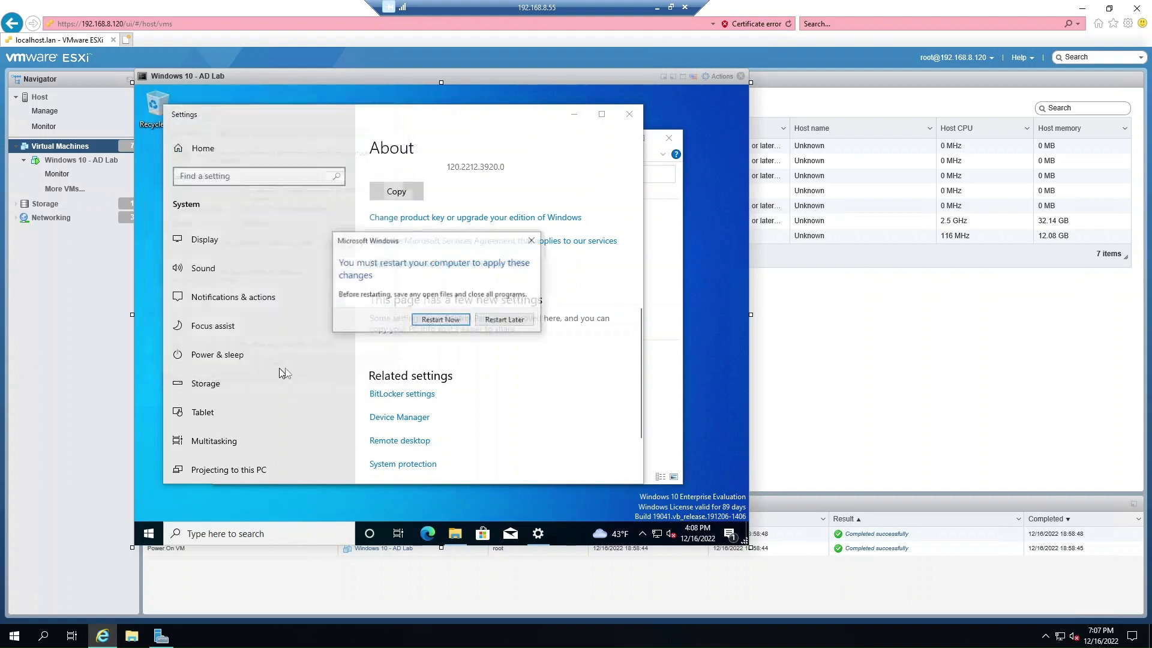
# Restart the Windows 10 VM now to apply its brad.tech domain membership.
pyautogui.click(456, 319)
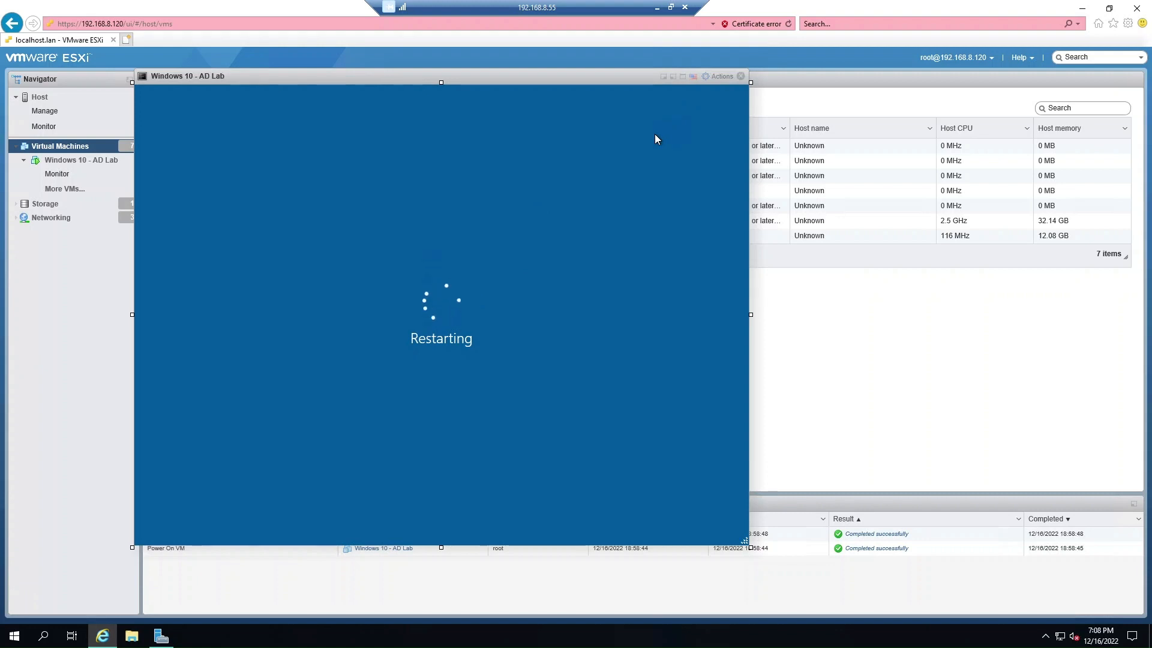
# Launch Active Directory Users and Computers from Server Manager's Tools menu and maximize it.
pyautogui.click(161, 636)
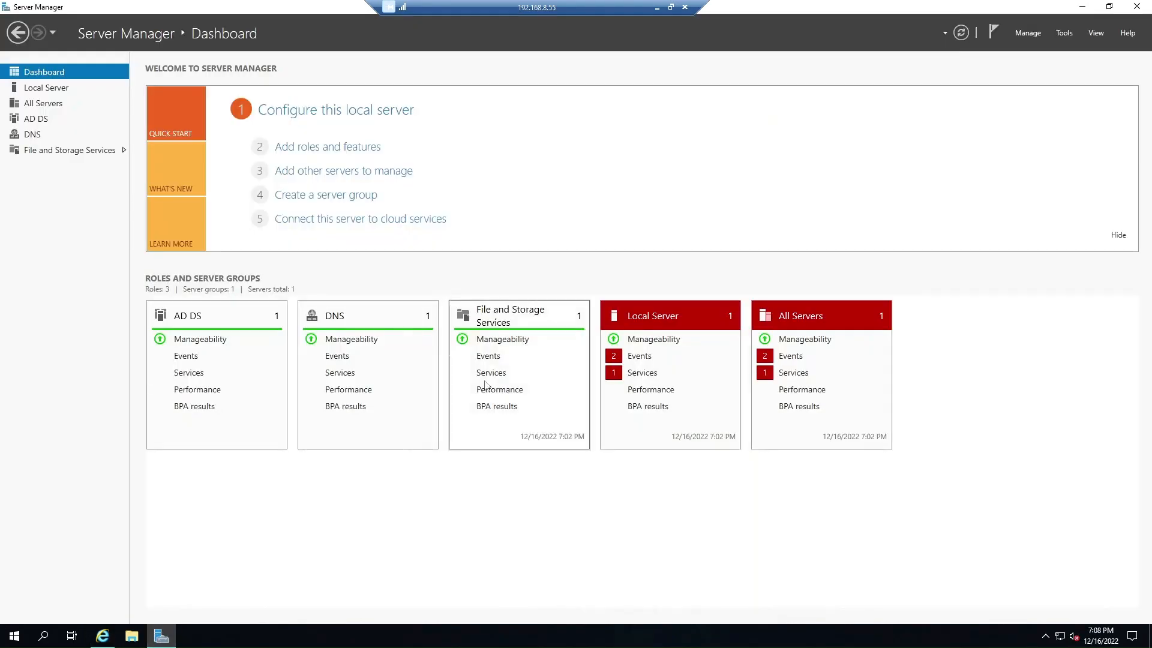
pyautogui.click(1064, 32)
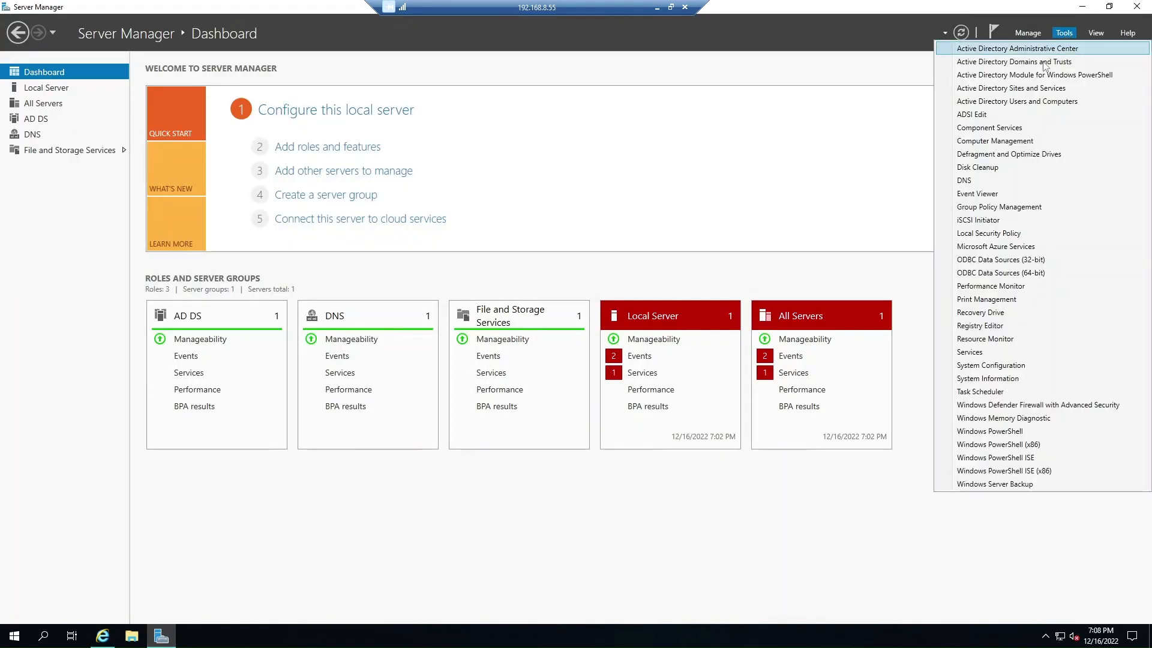
pyautogui.click(999, 102)
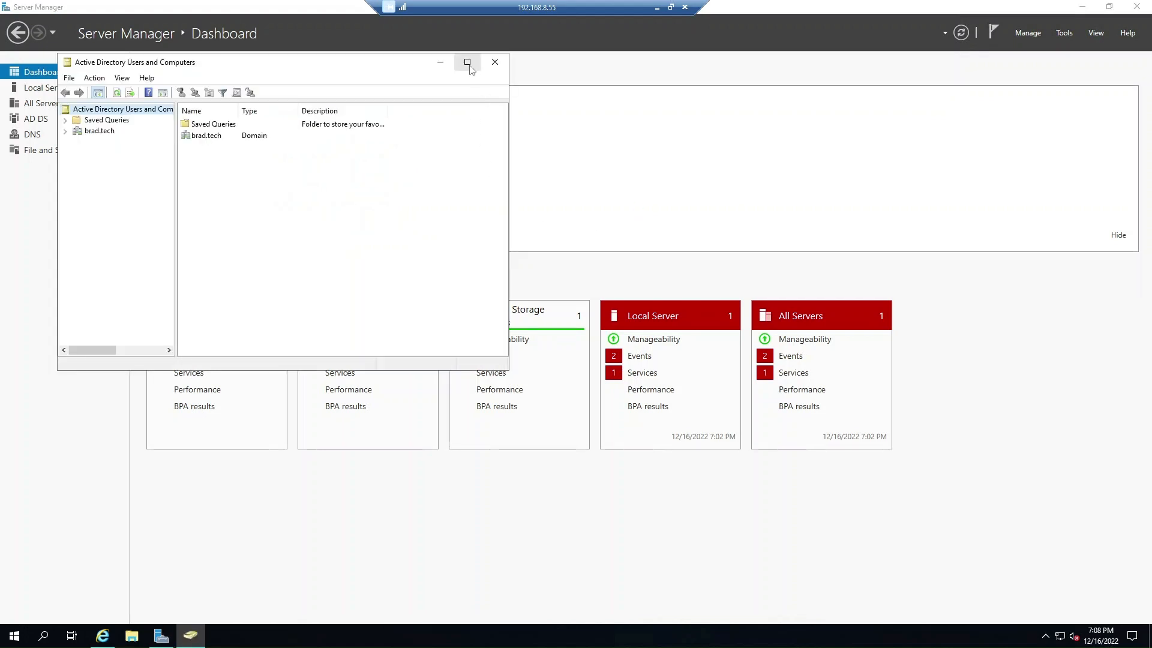
pyautogui.click(467, 63)
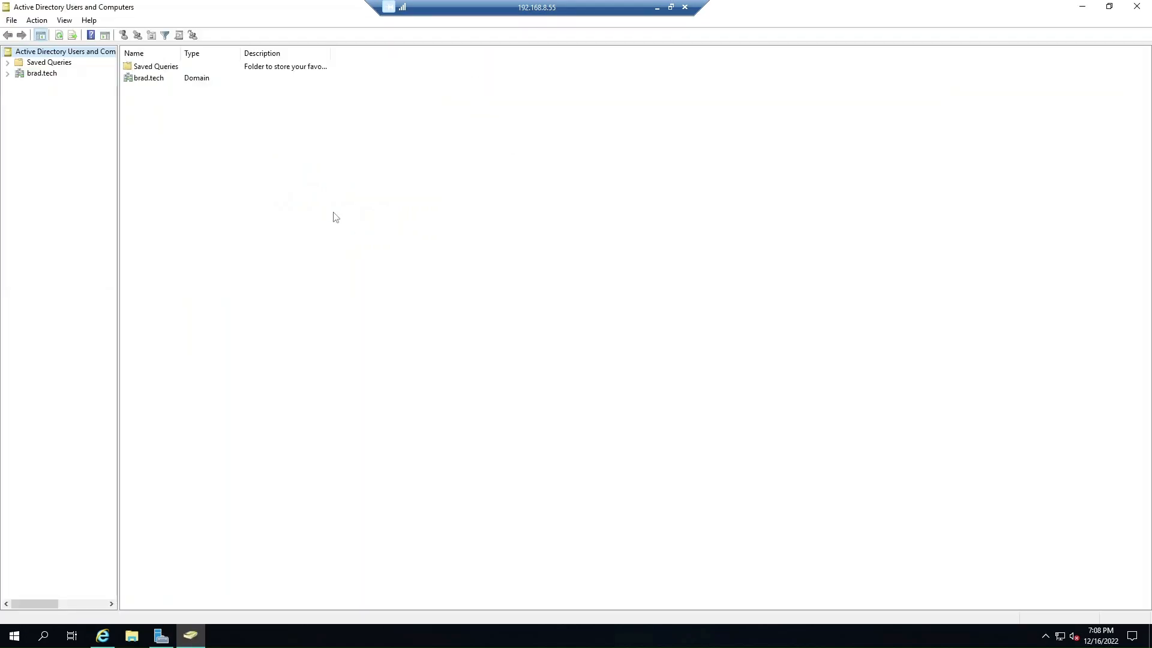
# Expand brad.tech, open the Computers container and widen the Name column to show DESKTOP-JR2V514.
pyautogui.click(9, 74)
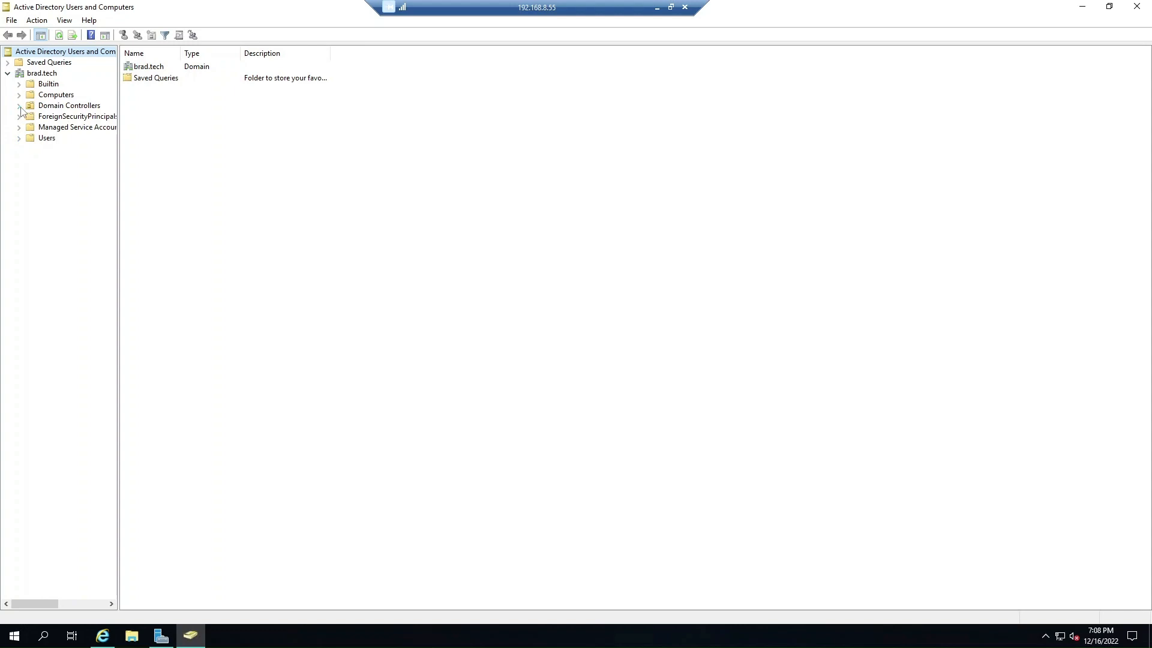
pyautogui.click(57, 106)
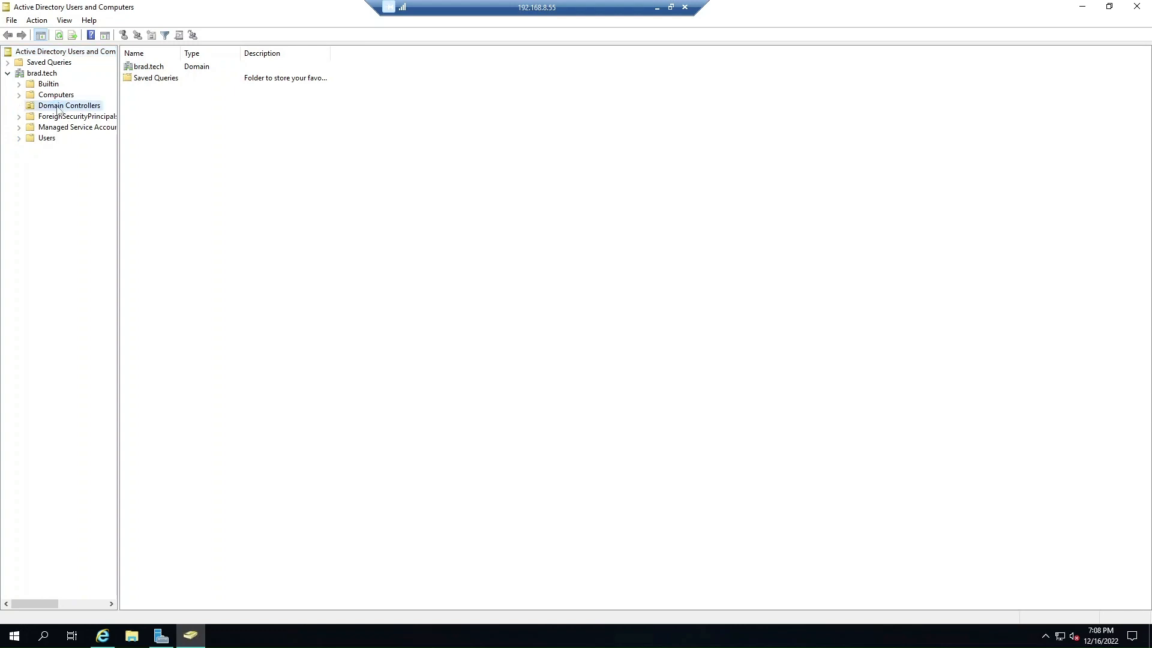
pyautogui.click(48, 139)
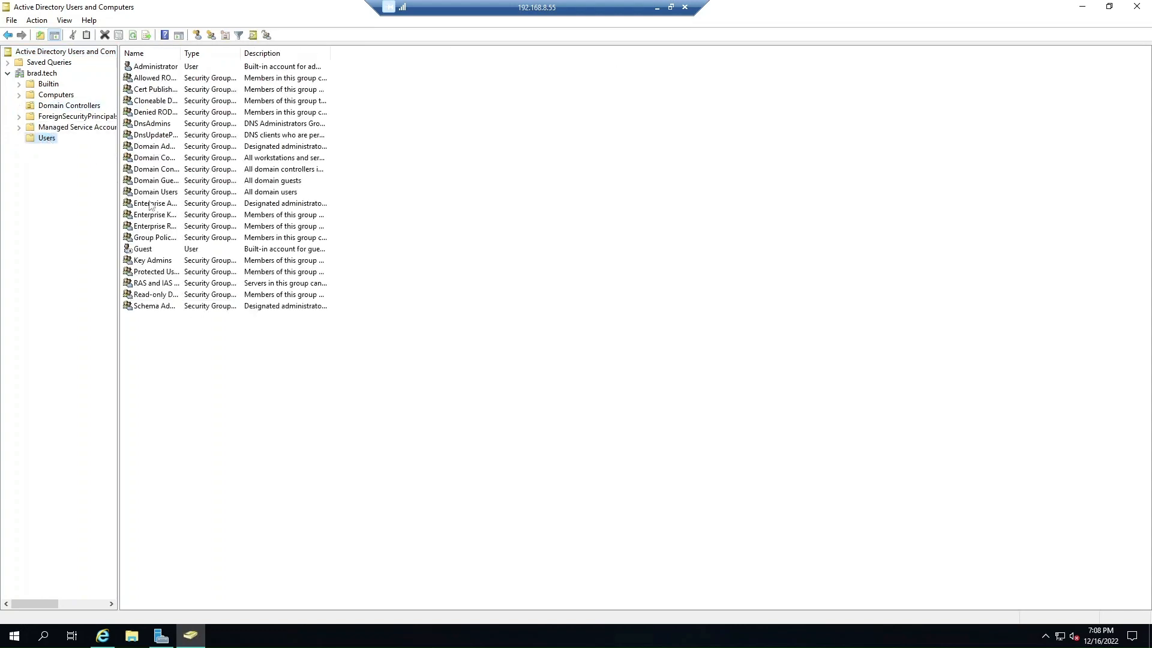
pyautogui.click(57, 97)
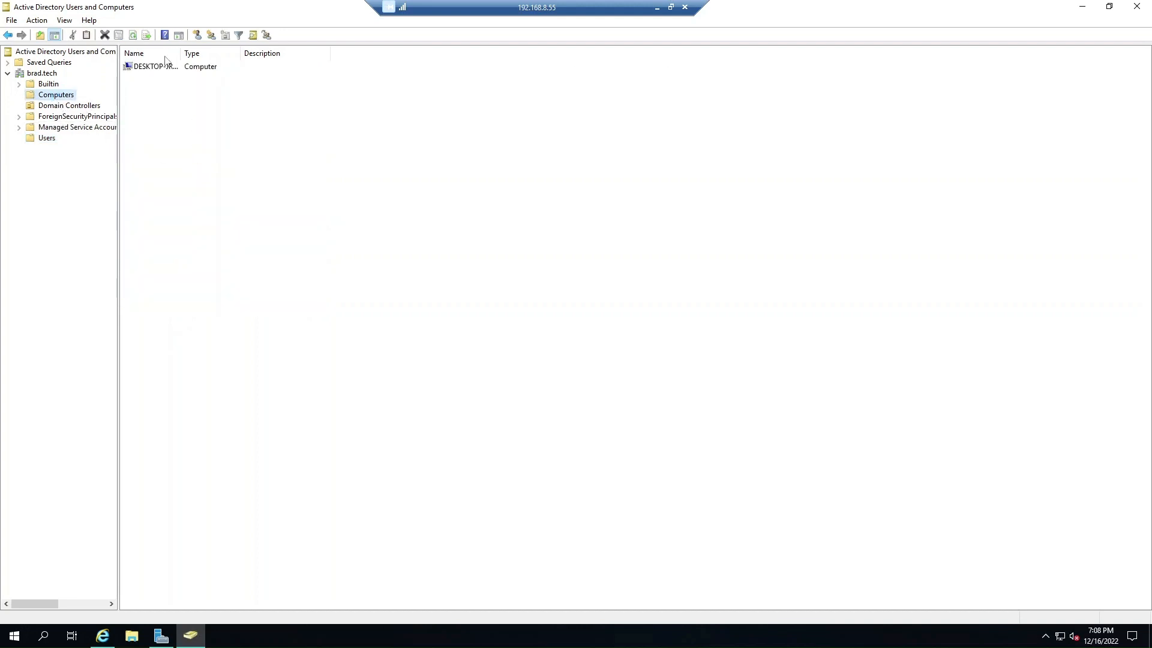
pyautogui.moveTo(180, 53); pyautogui.dragTo(268, 53)
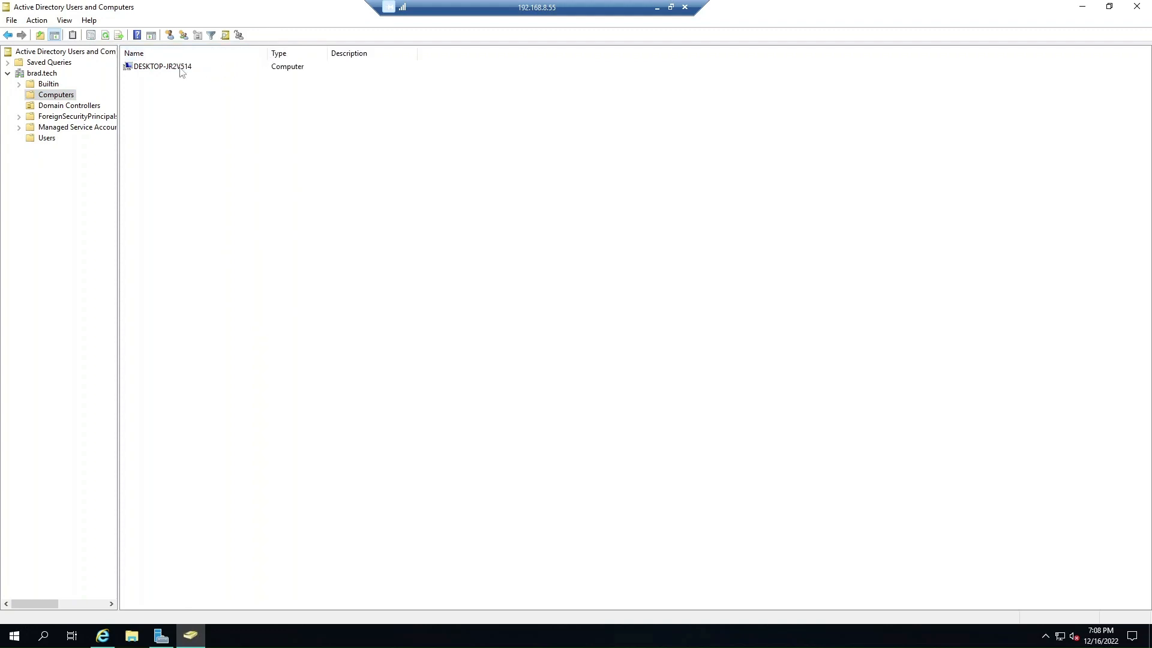
pyautogui.click(13, 636)
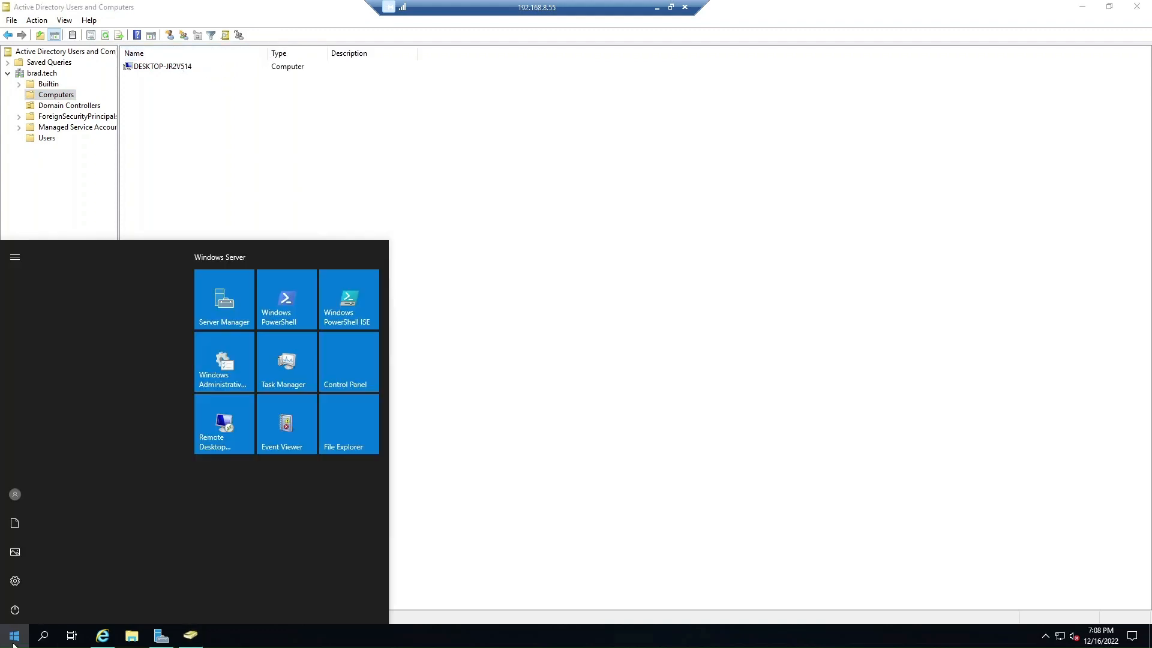
pyautogui.write('cmd')
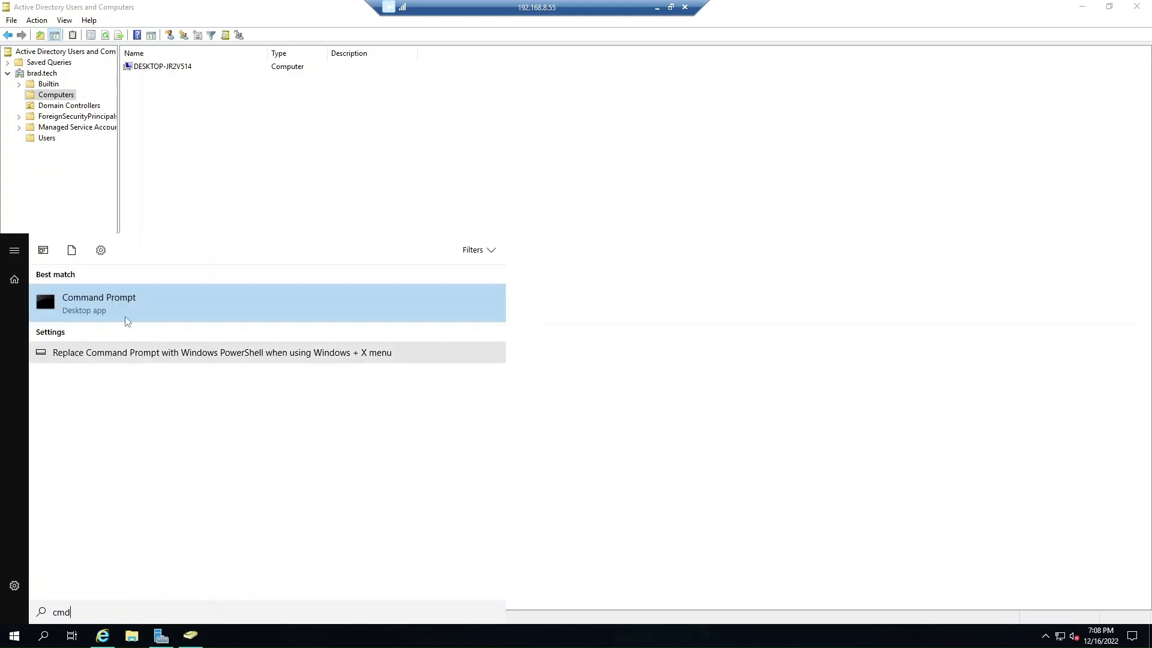
pyautogui.click(126, 314)
pyautogui.write('hostnae')
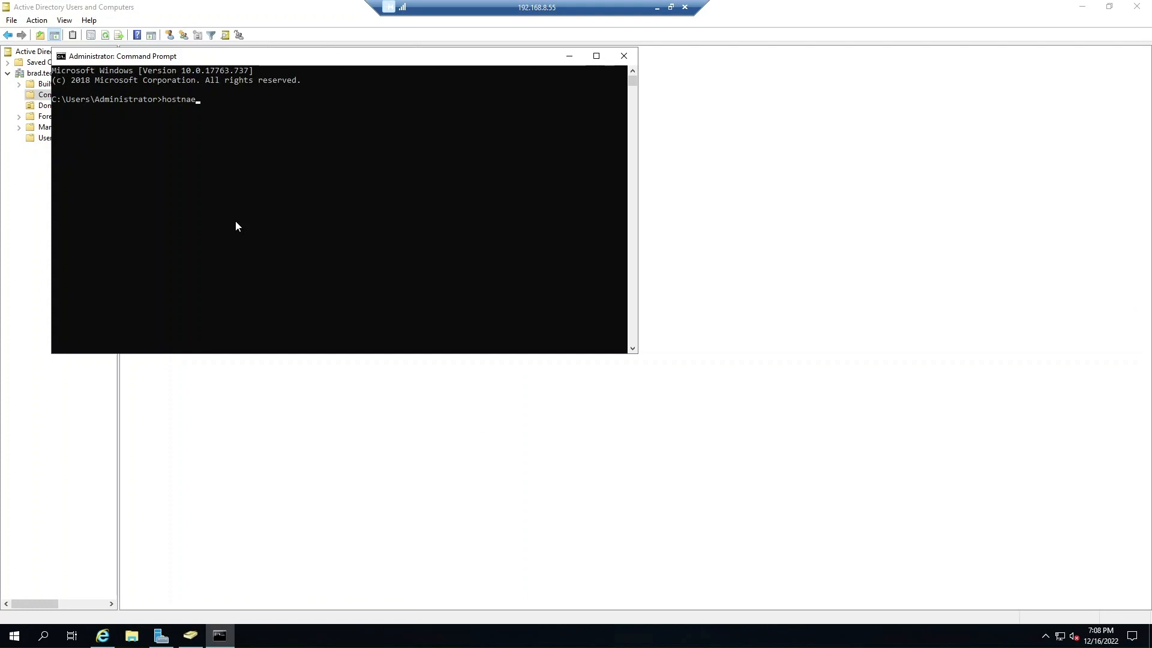
pyautogui.press('BackSpace')
pyautogui.write('me')
pyautogui.press('Return')
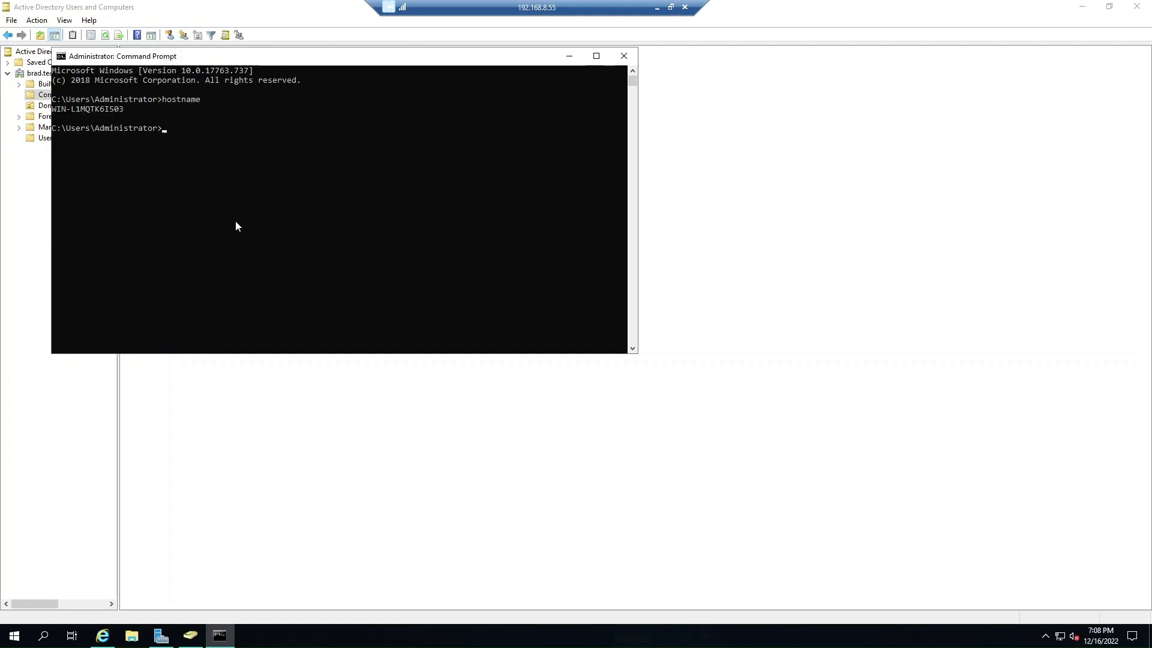
pyautogui.moveTo(226, 57); pyautogui.dragTo(288, 93)
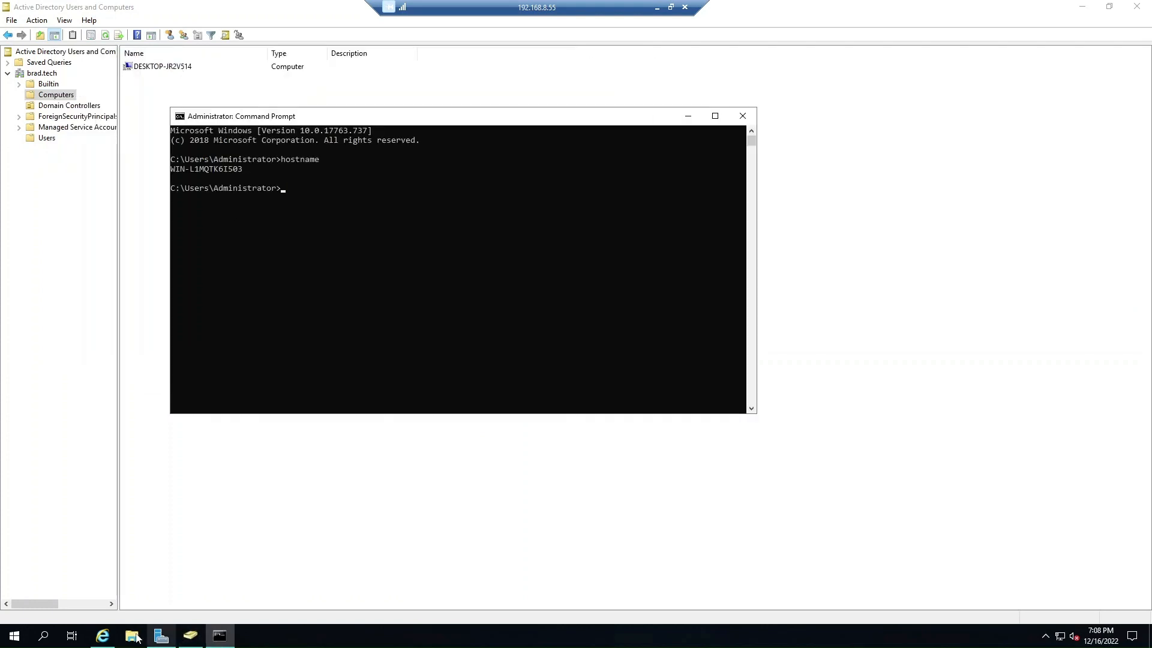
pyautogui.click(102, 636)
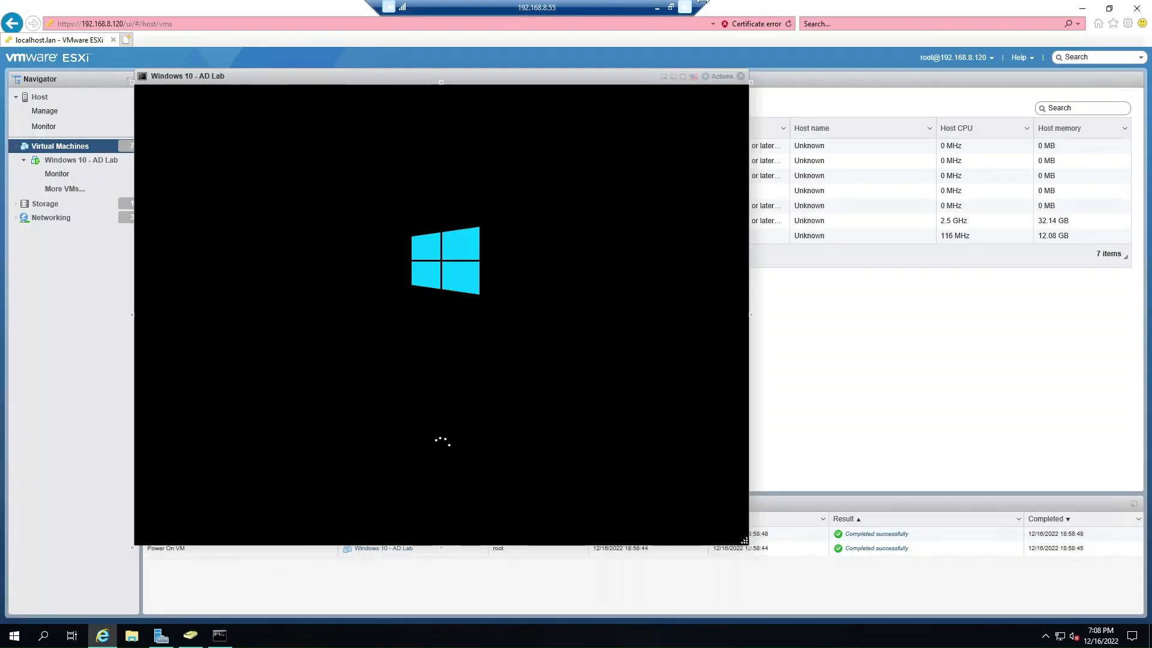
pyautogui.click(1082, 8)
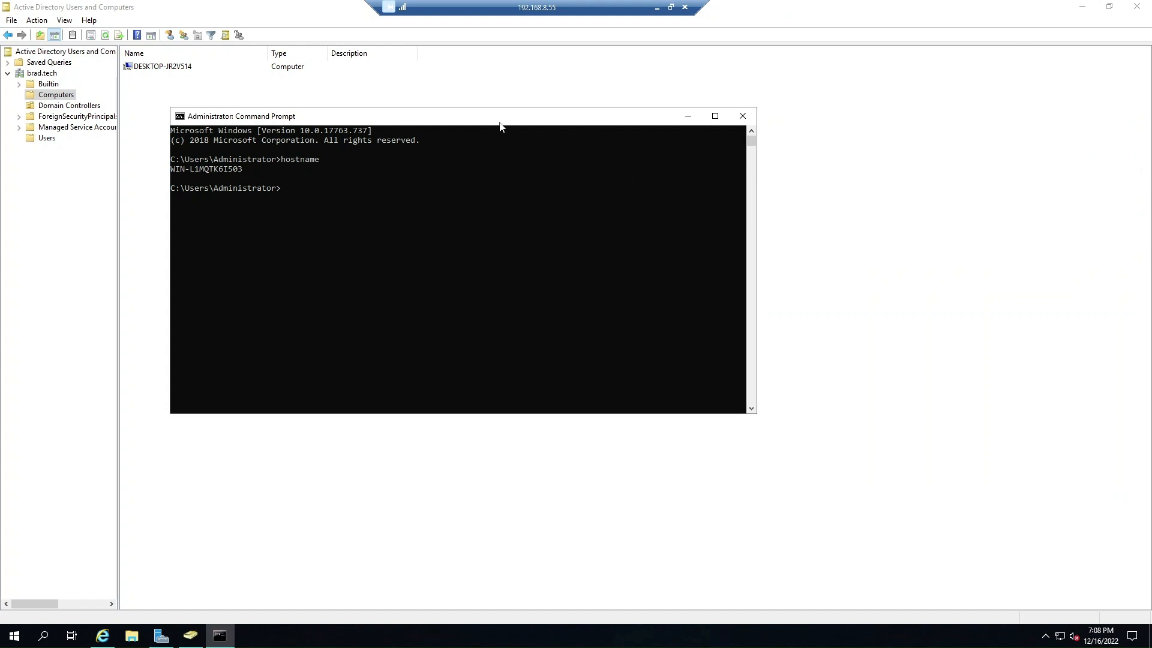
pyautogui.click(742, 116)
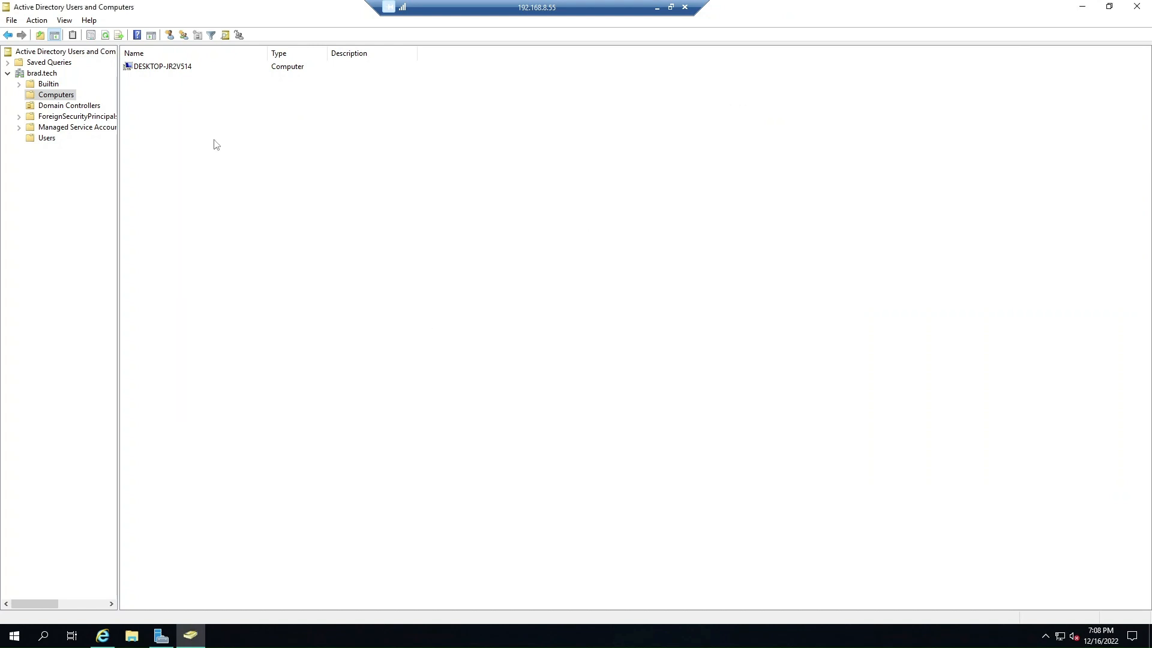
# Show the Users container and check the current domain controller, leaving it as WIN-L1MQTK6IS03.brad.tech.
pyautogui.click(47, 140)
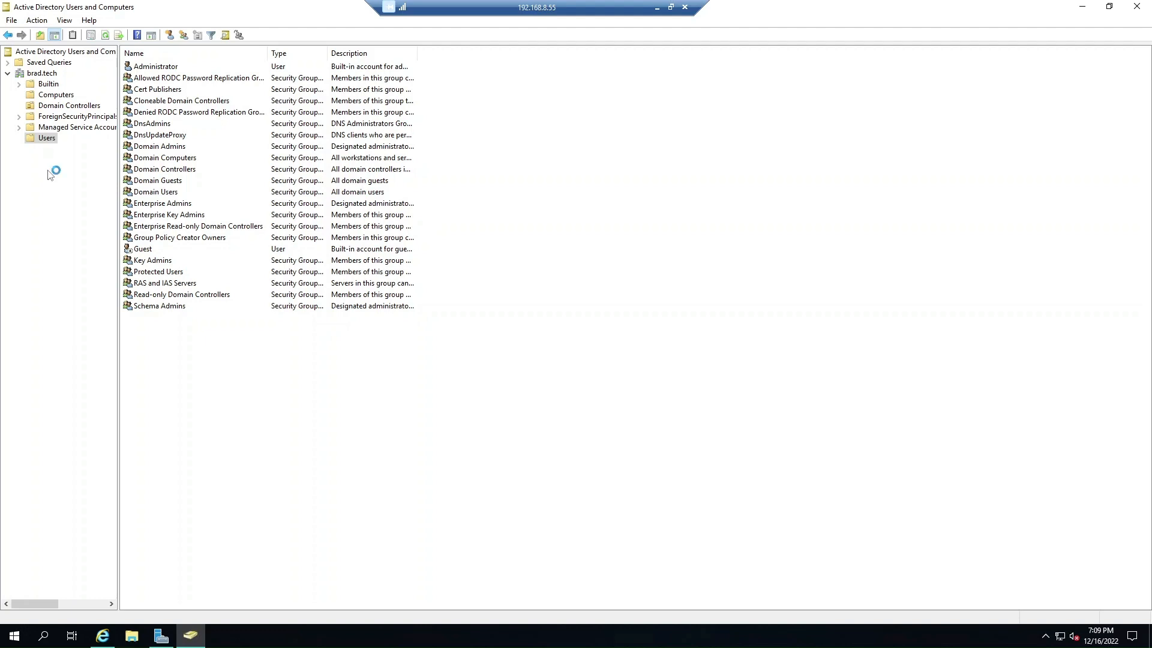
pyautogui.click(38, 76)
pyautogui.rightClick(37, 75)
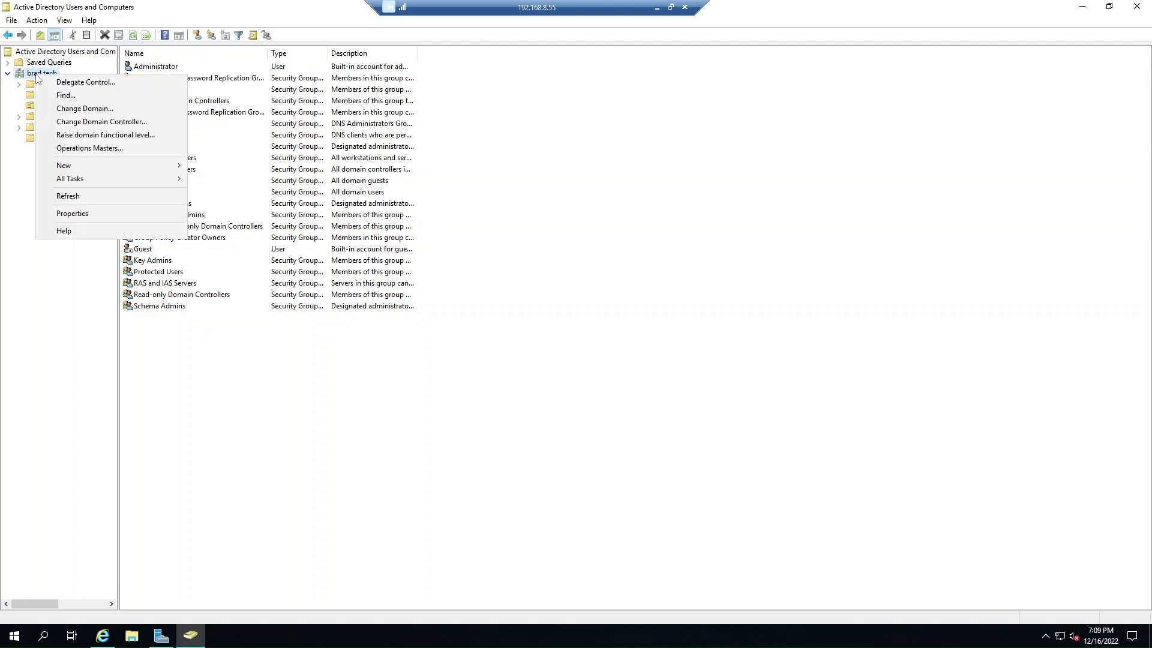
pyautogui.click(81, 122)
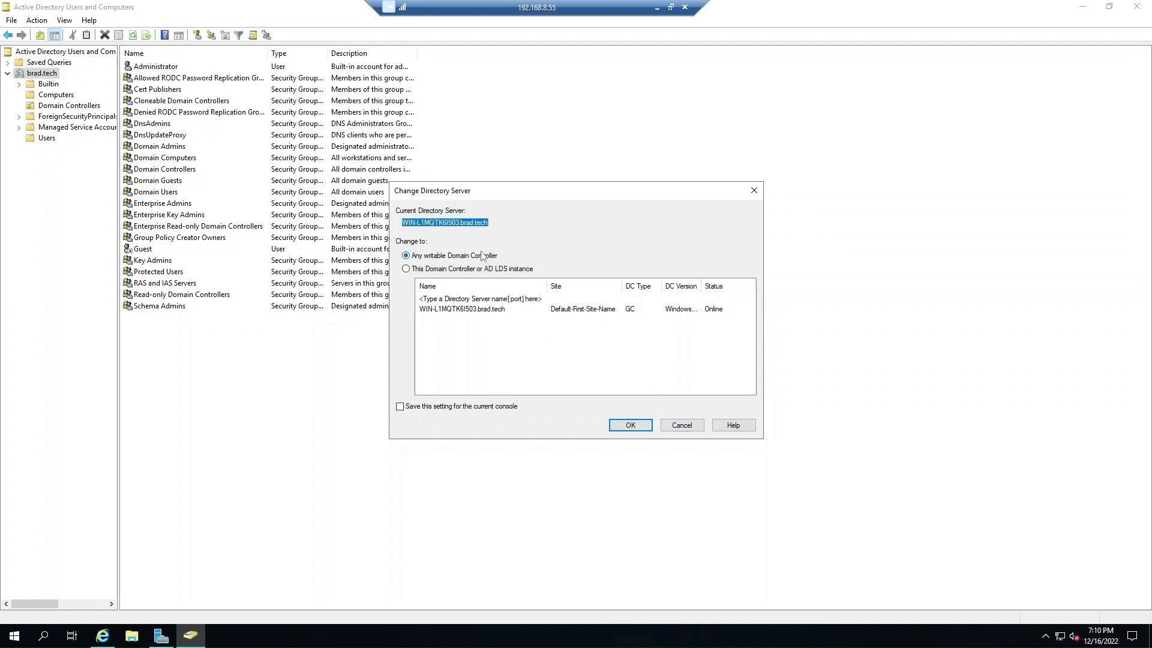
pyautogui.click(693, 425)
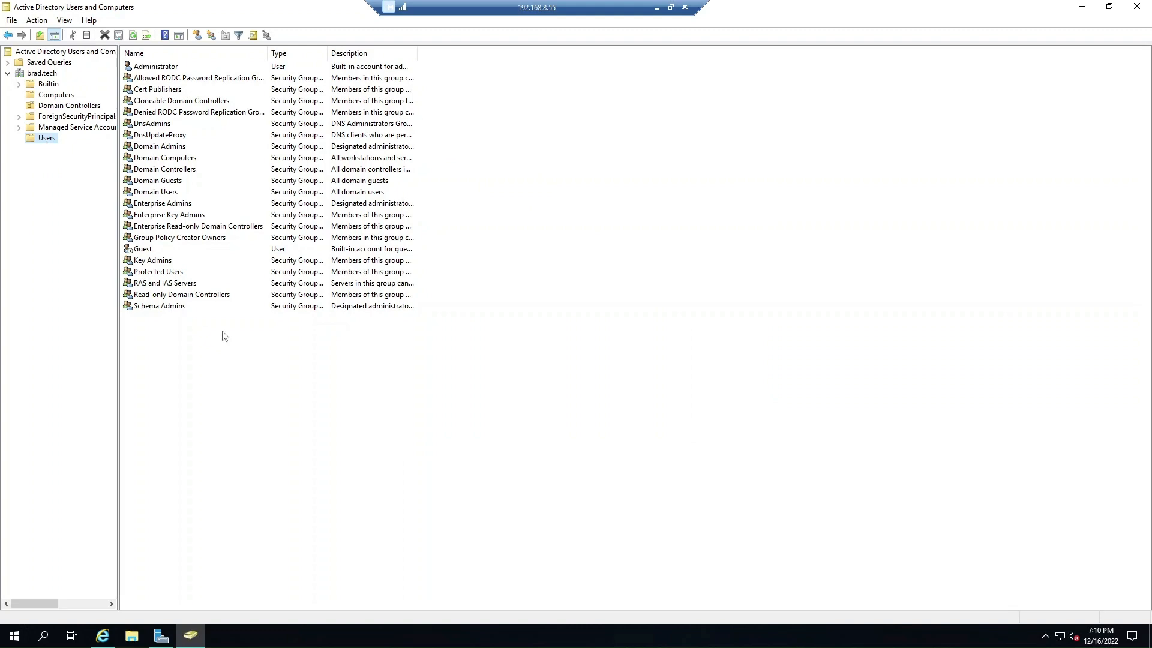
# In the ESXi VM console, lift the lock screen and choose Other user sign-in.
pyautogui.click(103, 637)
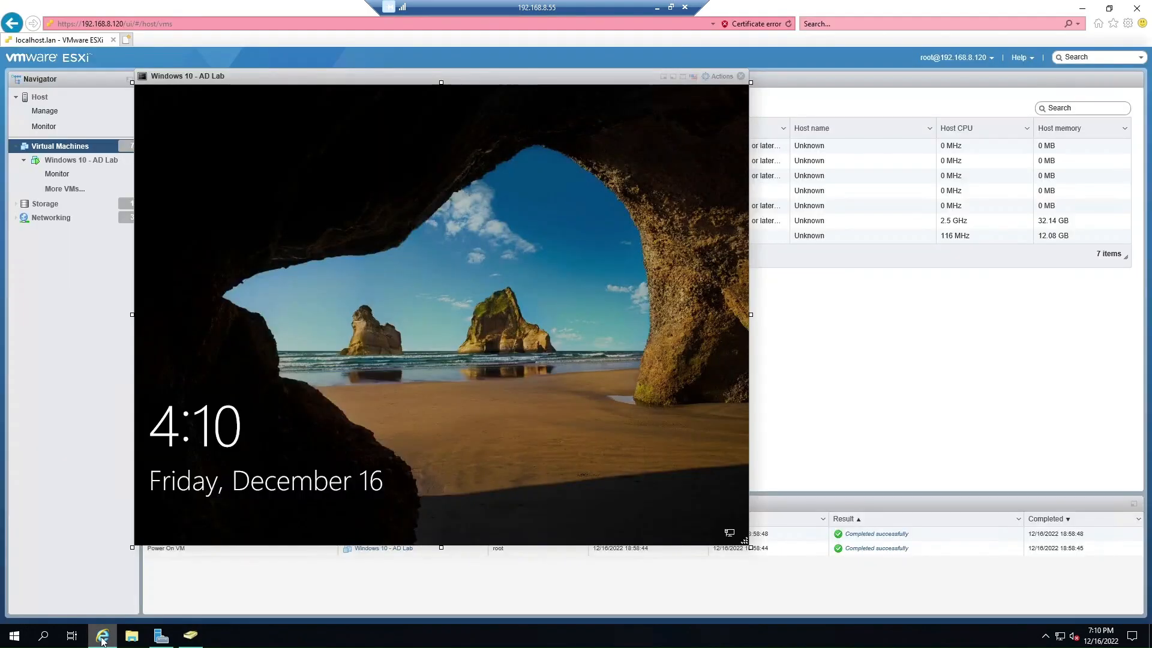
pyautogui.click(417, 361)
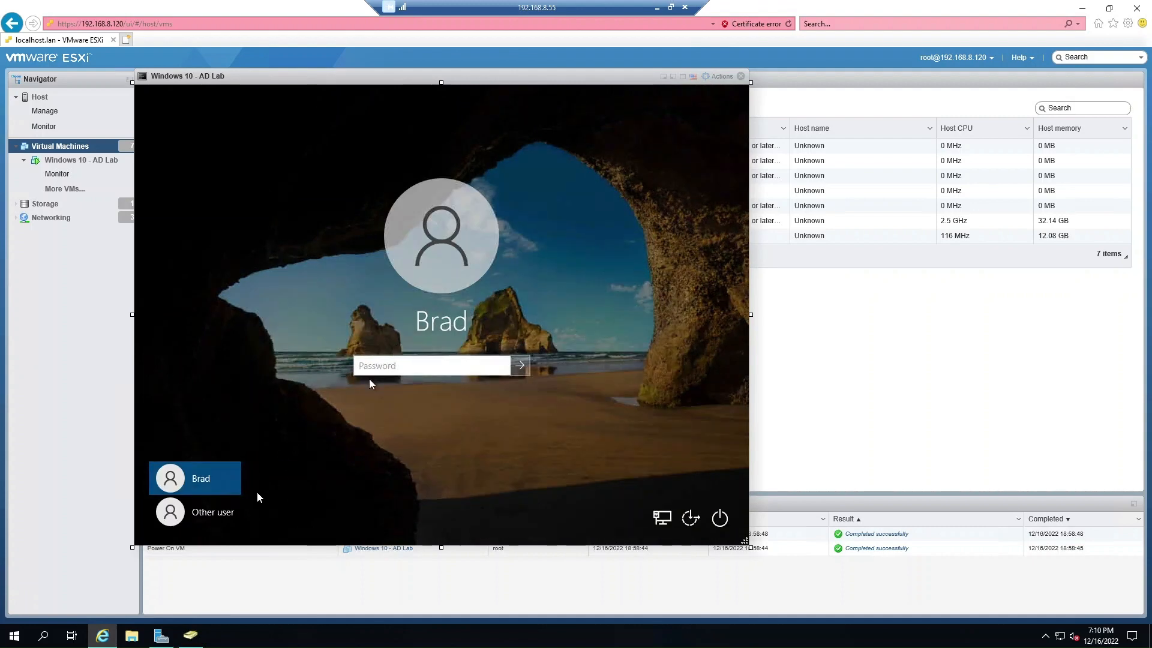
pyautogui.click(204, 510)
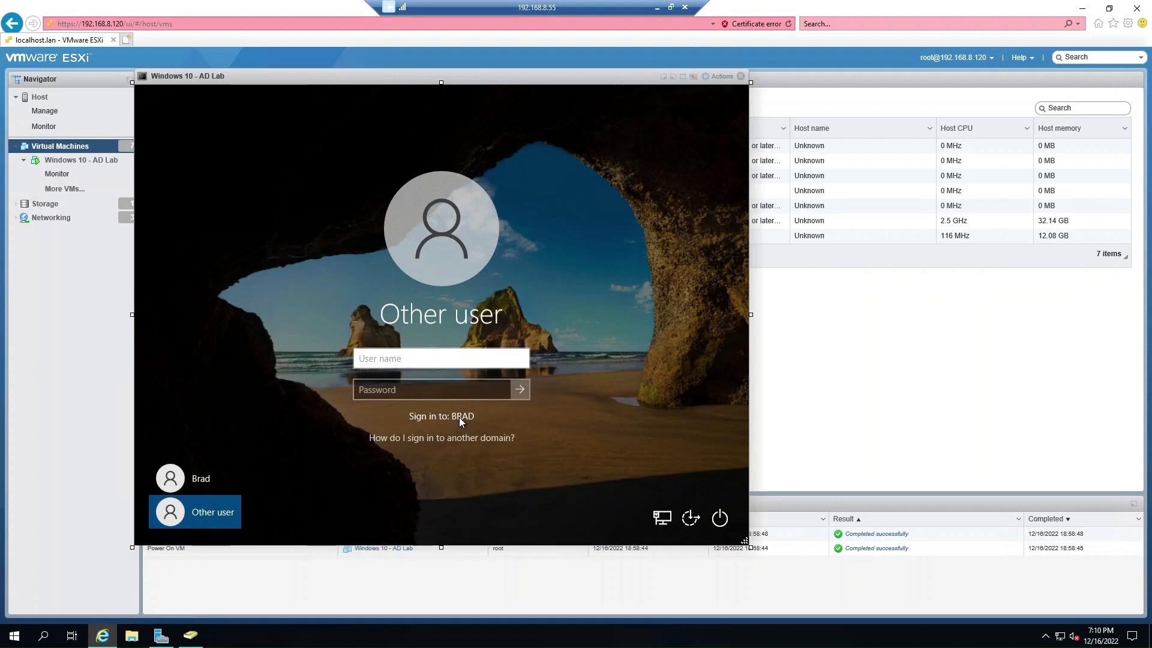
# Return to the brad.tech Users list in Active Directory Users and Computers.
pyautogui.click(190, 635)
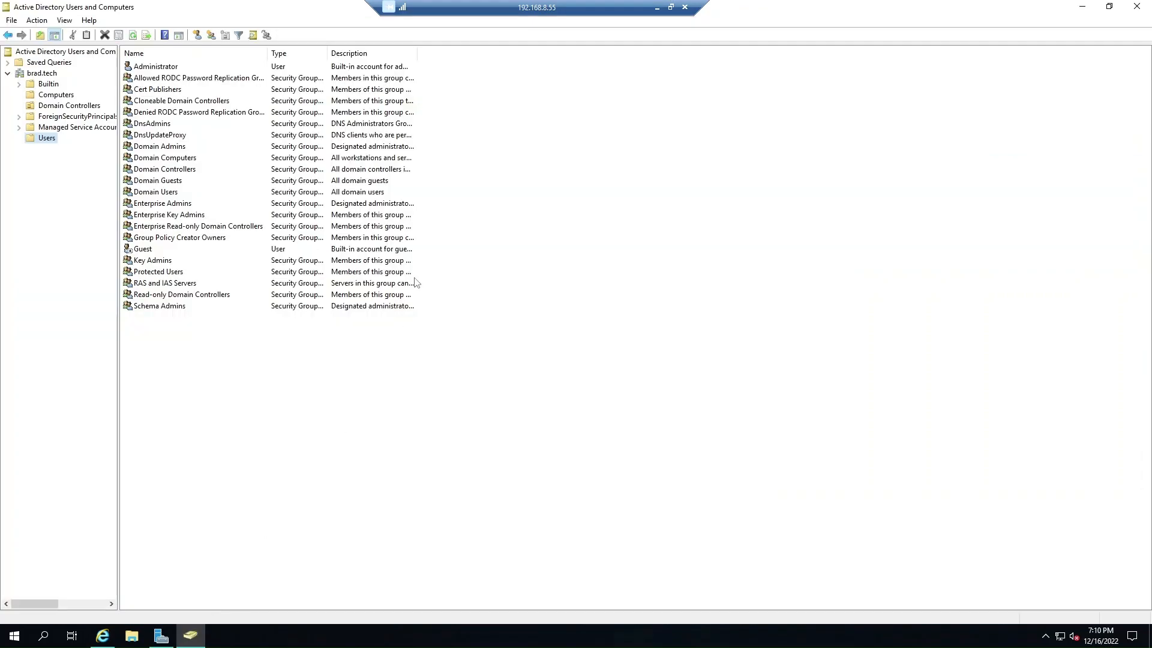
pyautogui.click(257, 390)
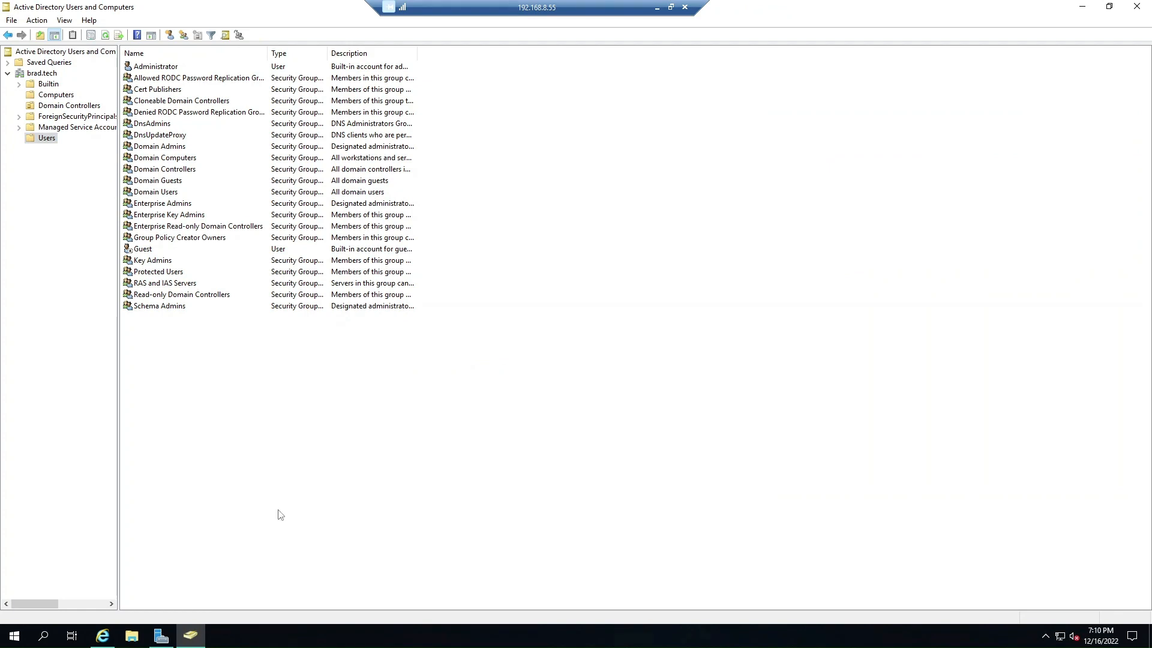
pyautogui.click(103, 635)
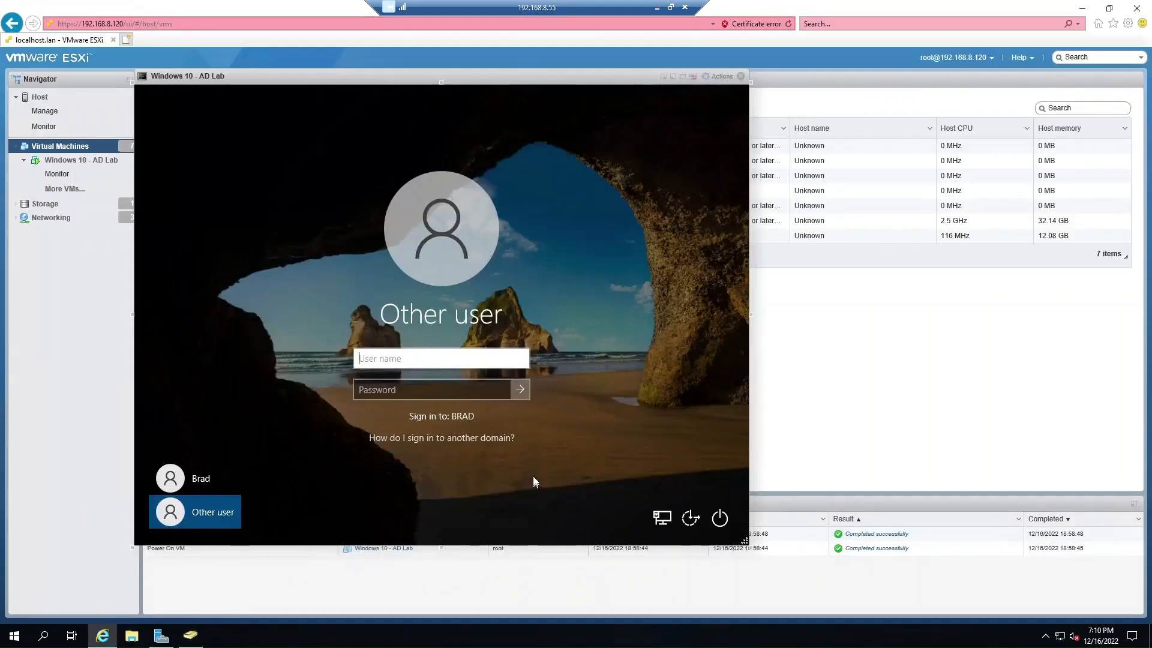
pyautogui.click(191, 634)
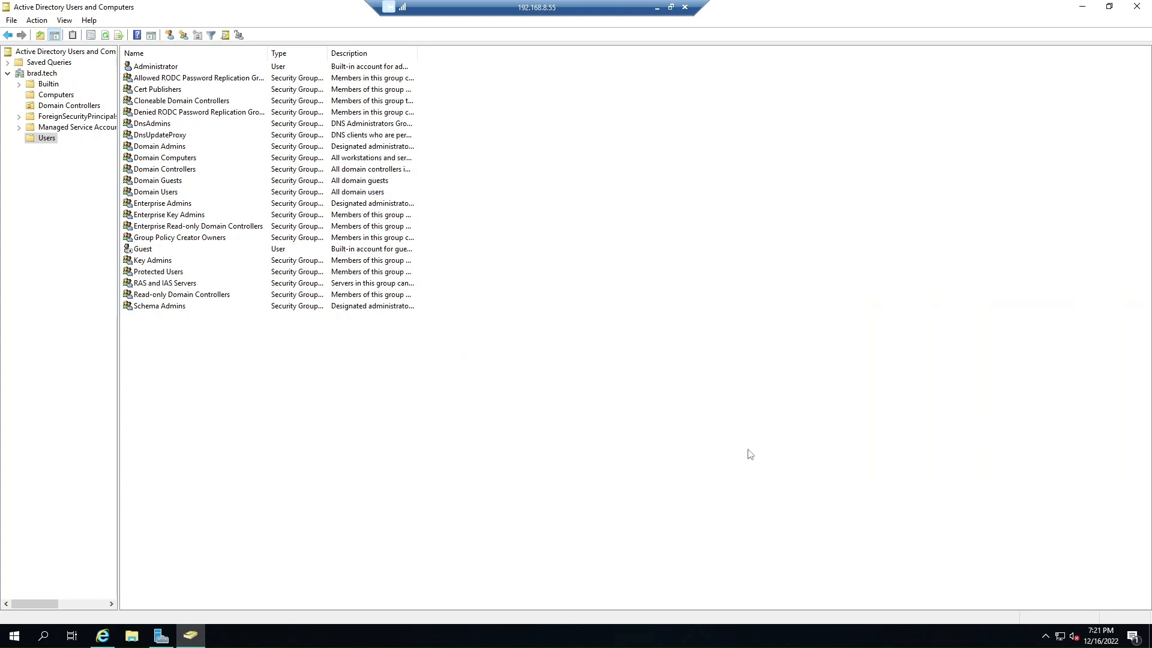
# Start a new user with first name Test, last name Test123 and logon name test.
pyautogui.click(169, 36)
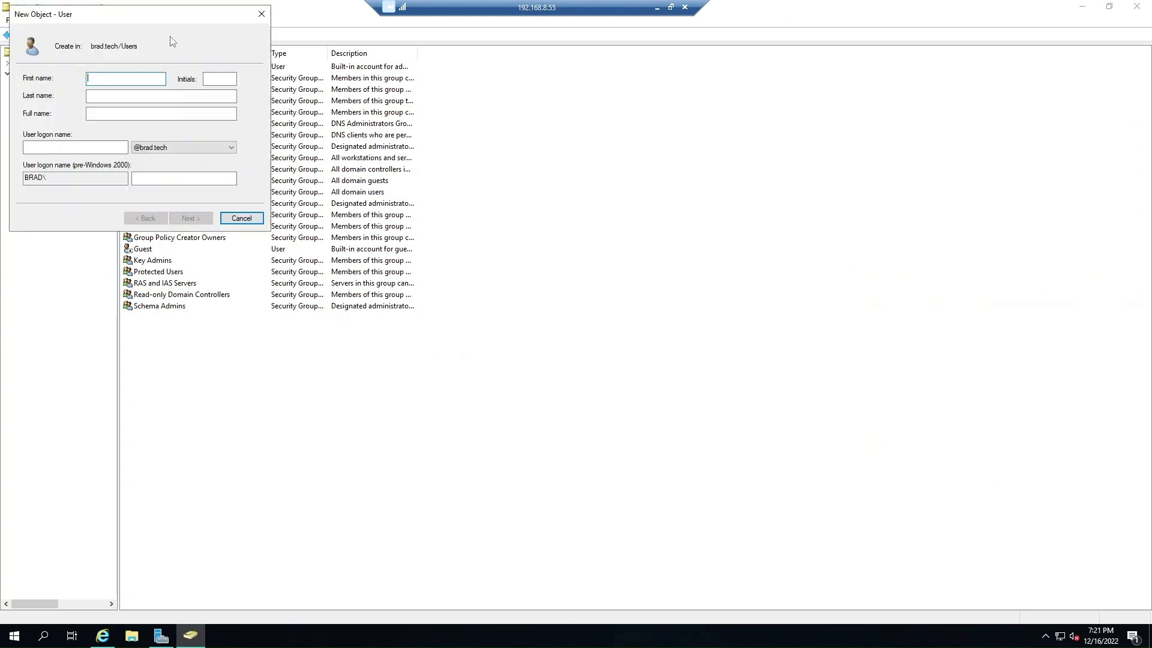
pyautogui.moveTo(136, 12); pyautogui.dragTo(594, 169)
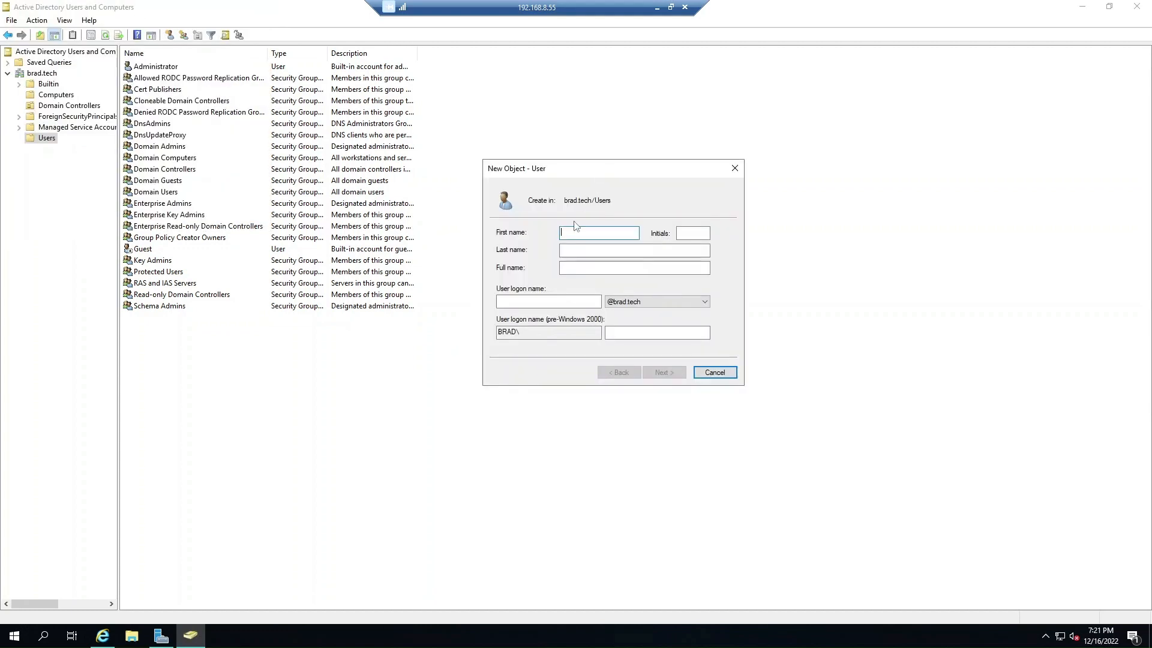
pyautogui.write('Test')
pyautogui.press('Tab')
pyautogui.press('Tab')
pyautogui.write('Test123')
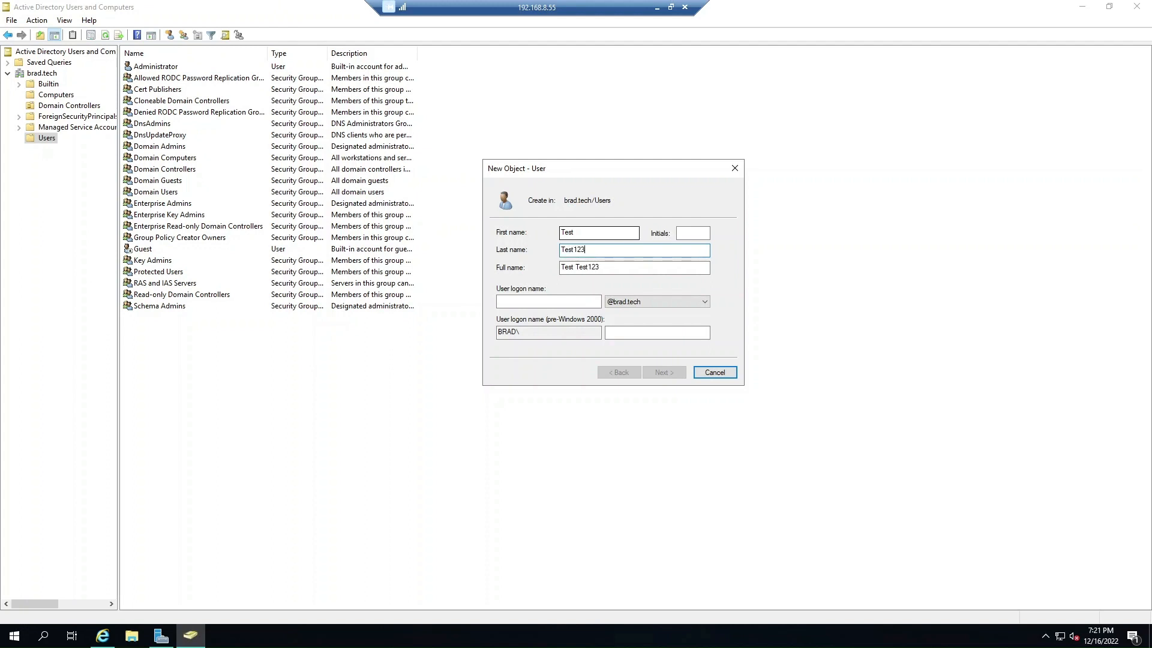
pyautogui.press('Tab')
pyautogui.press('Tab')
pyautogui.write('t')
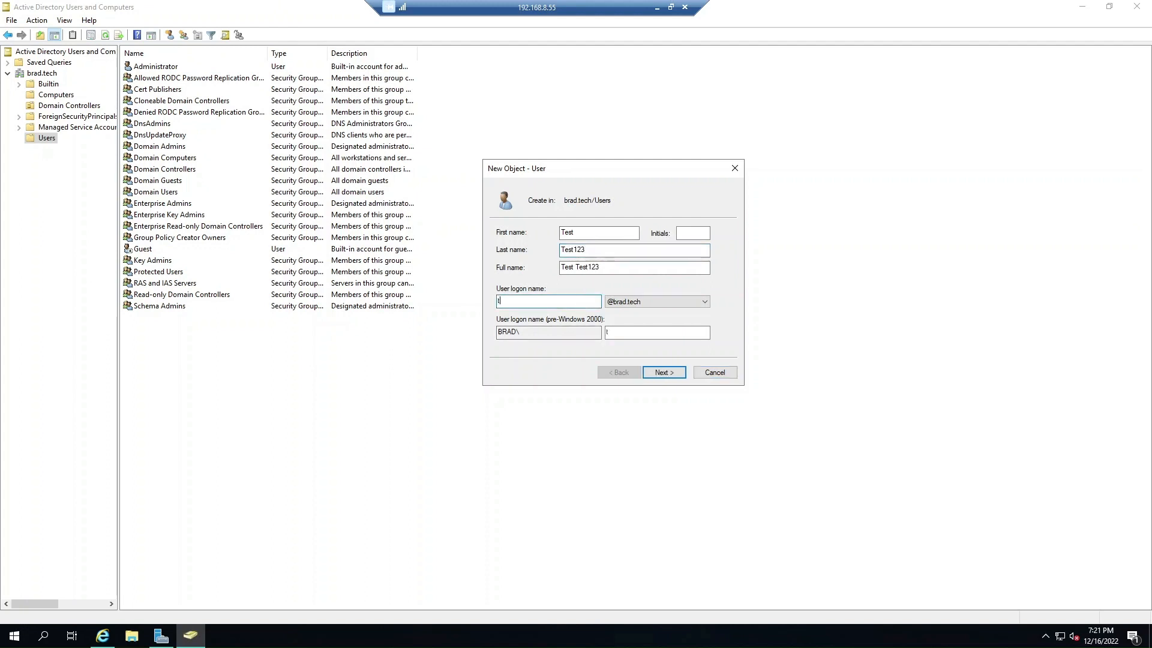
pyautogui.write('est')
# Enter and confirm the new user's password, retyping the mismatched confirmation.
pyautogui.click(658, 378)
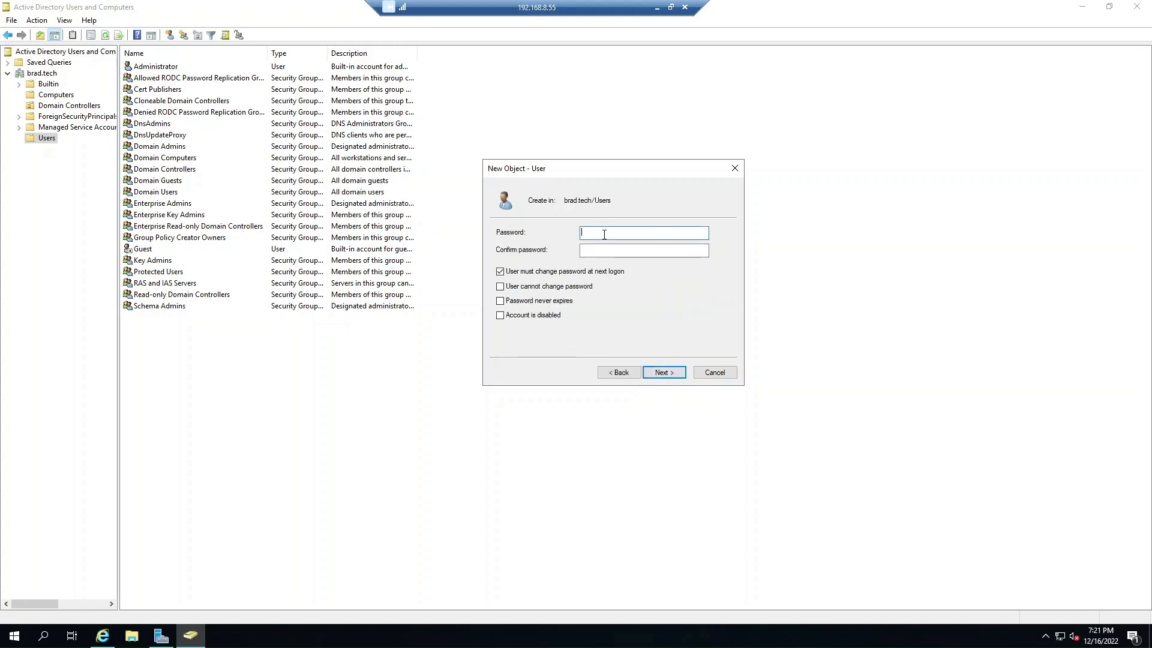
pyautogui.write('••••••••••••')
pyautogui.press('Tab')
pyautogui.write('••••••••••')
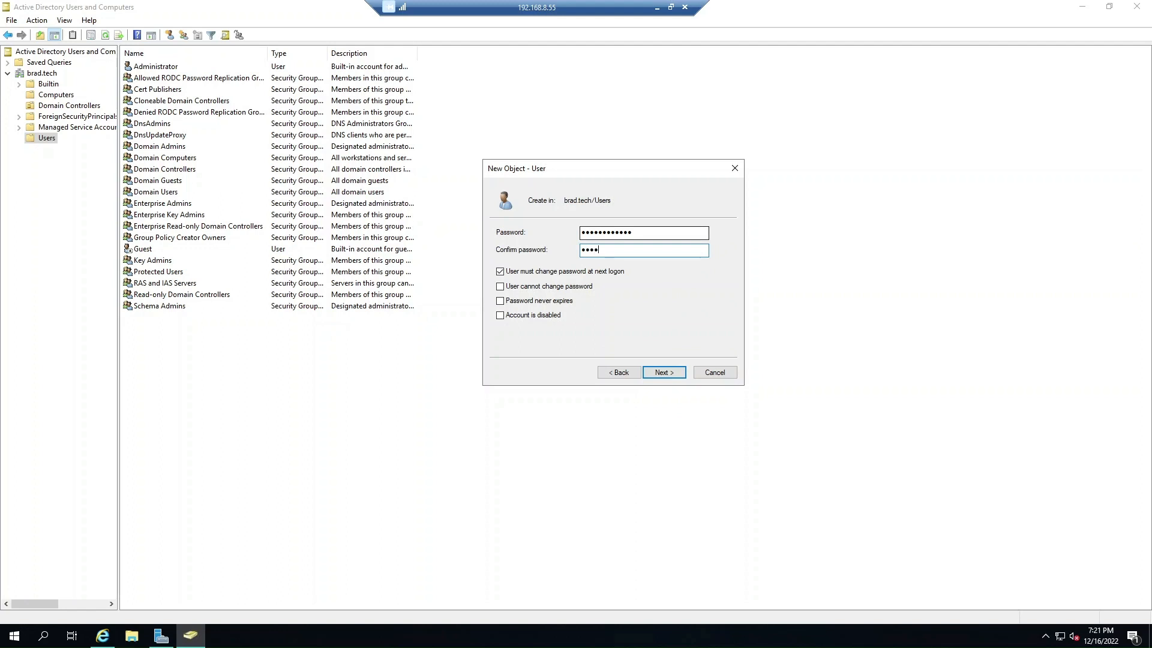
pyautogui.write('•')
pyautogui.press('BackSpace')
pyautogui.press('BackSpace')
pyautogui.press('BackSpace')
pyautogui.press('BackSpace')
pyautogui.press('BackSpace')
pyautogui.press('BackSpace')
pyautogui.press('BackSpace')
pyautogui.press('BackSpace')
pyautogui.press('BackSpace')
pyautogui.press('BackSpace')
pyautogui.press('BackSpace')
pyautogui.write('•••••••••••')
pyautogui.doubleClick(669, 232)
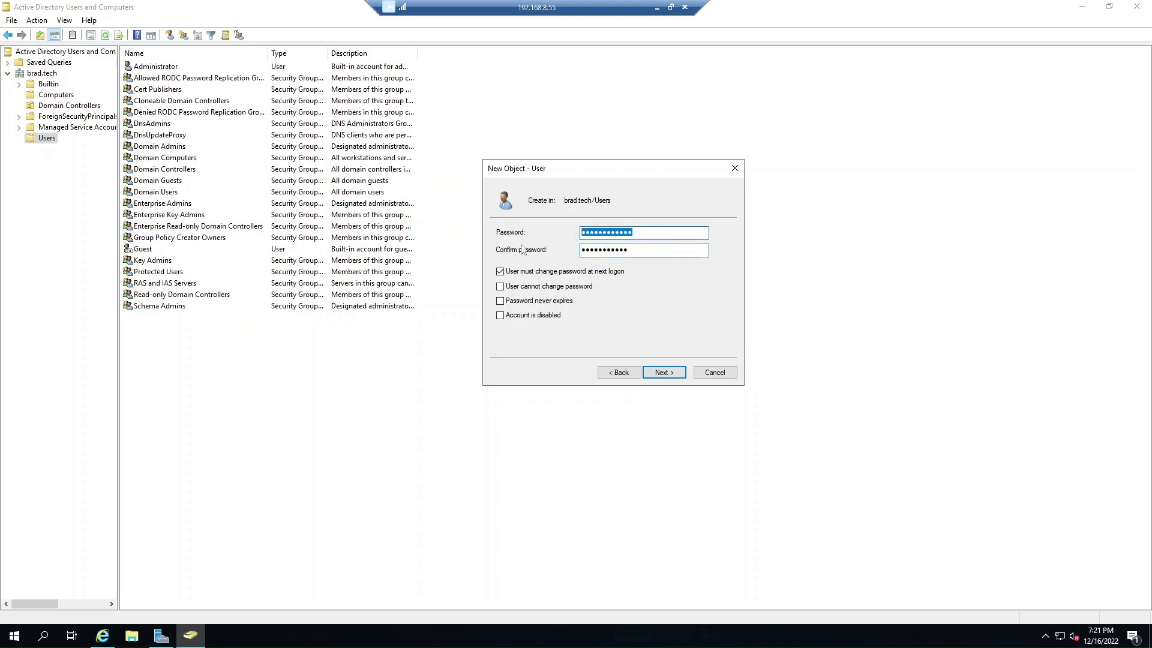
pyautogui.press('BackSpace')
pyautogui.write('•••••••••')
# Review the summary and finish creating the Test Test123 account.
pyautogui.click(666, 374)
pyautogui.moveTo(529, 248); pyautogui.dragTo(570, 247)
pyautogui.click(564, 264)
pyautogui.click(654, 367)
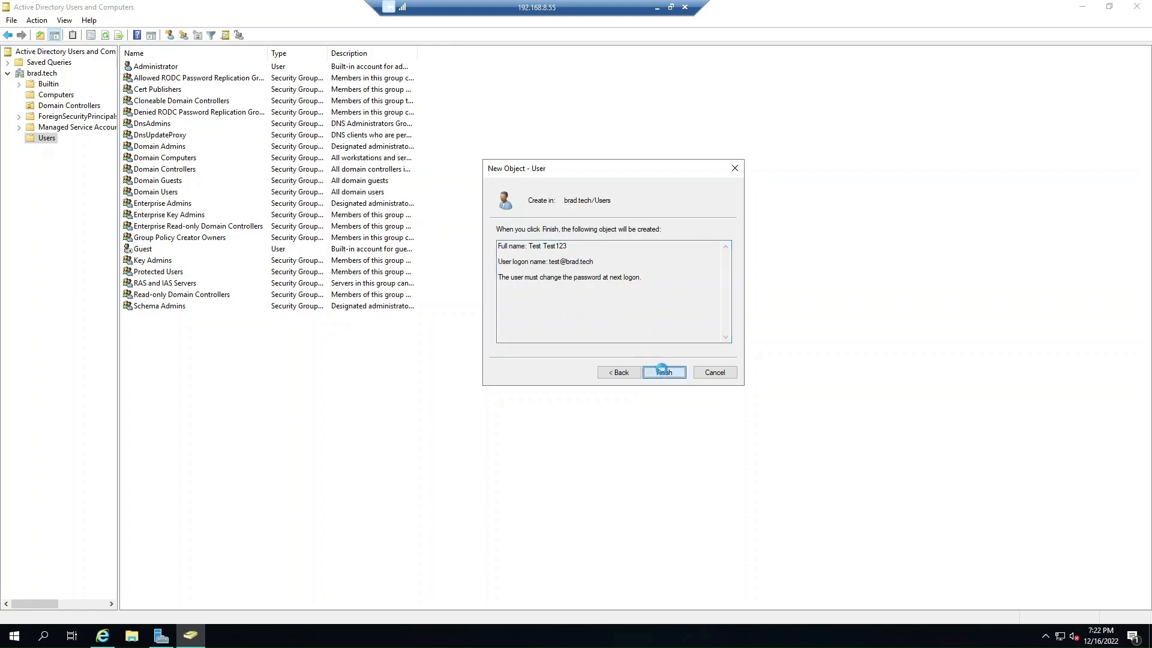
# In the VM console, sign in as Other user 'test' with its initial password.
pyautogui.click(111, 634)
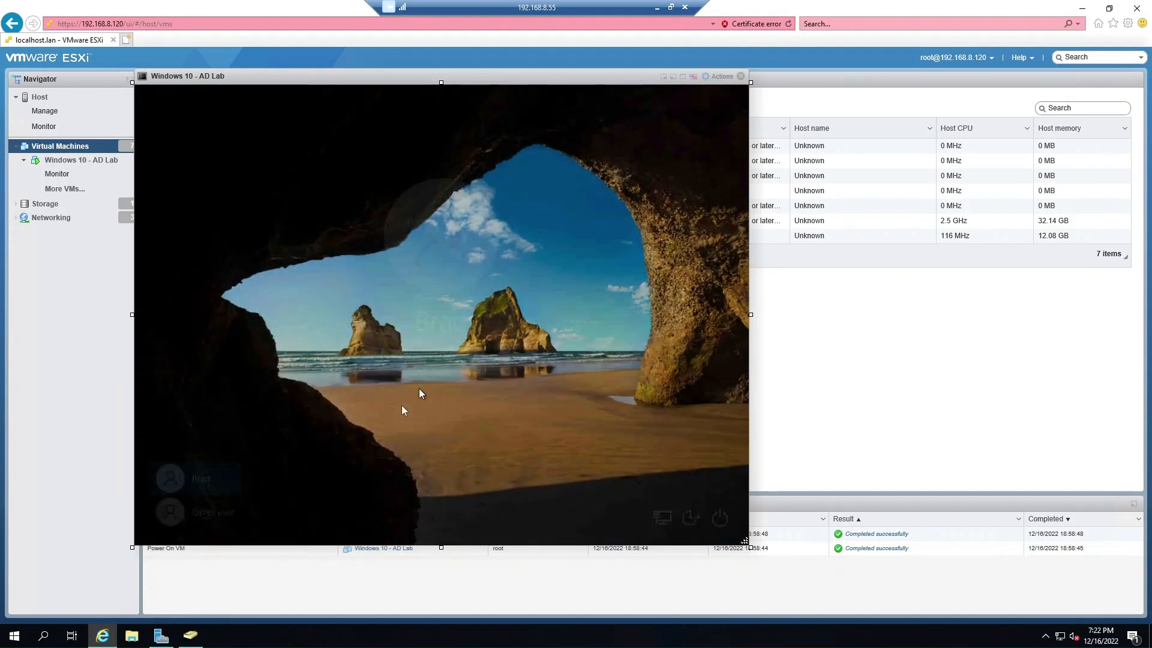
pyautogui.click(401, 405)
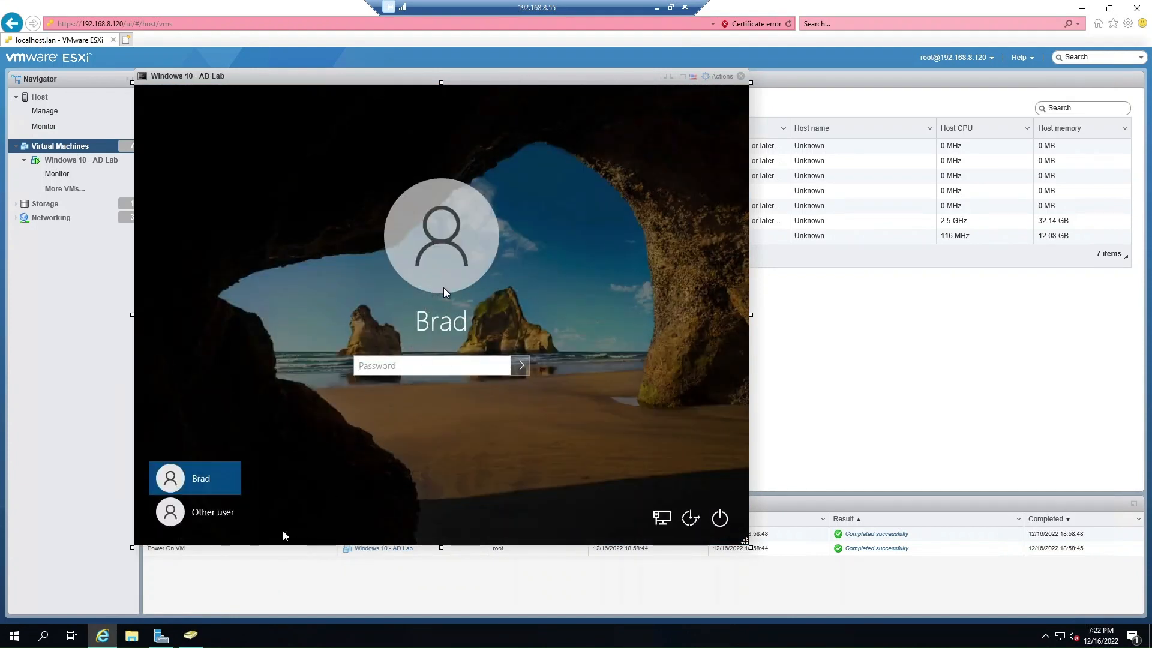
pyautogui.click(201, 513)
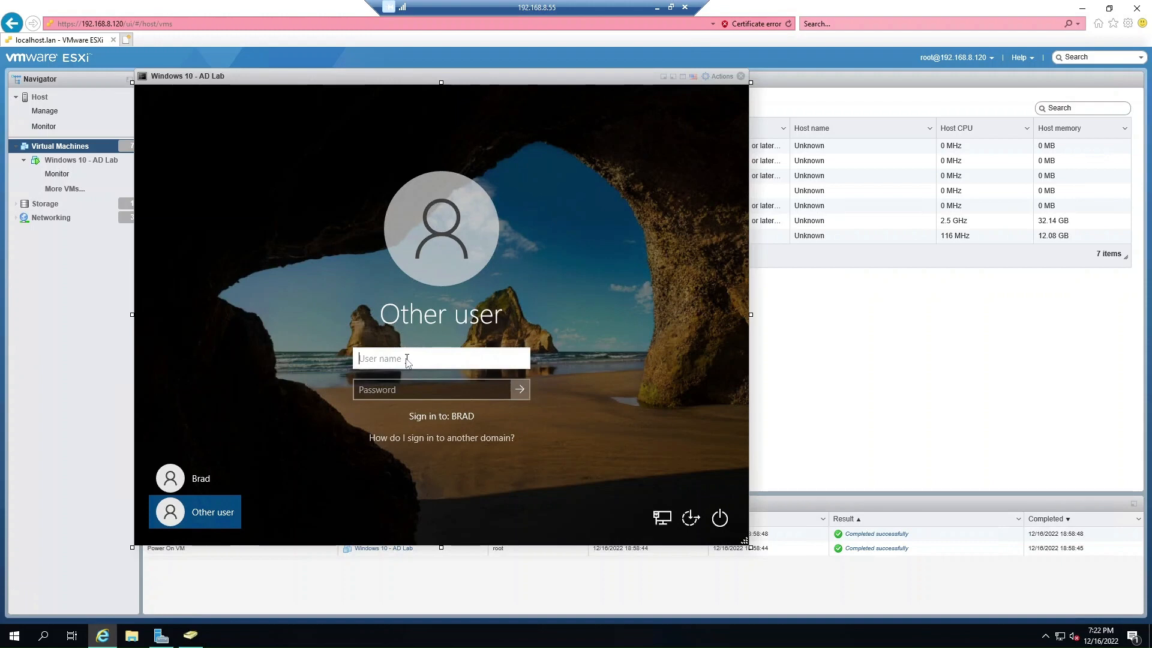
pyautogui.write('test')
pyautogui.press('Tab')
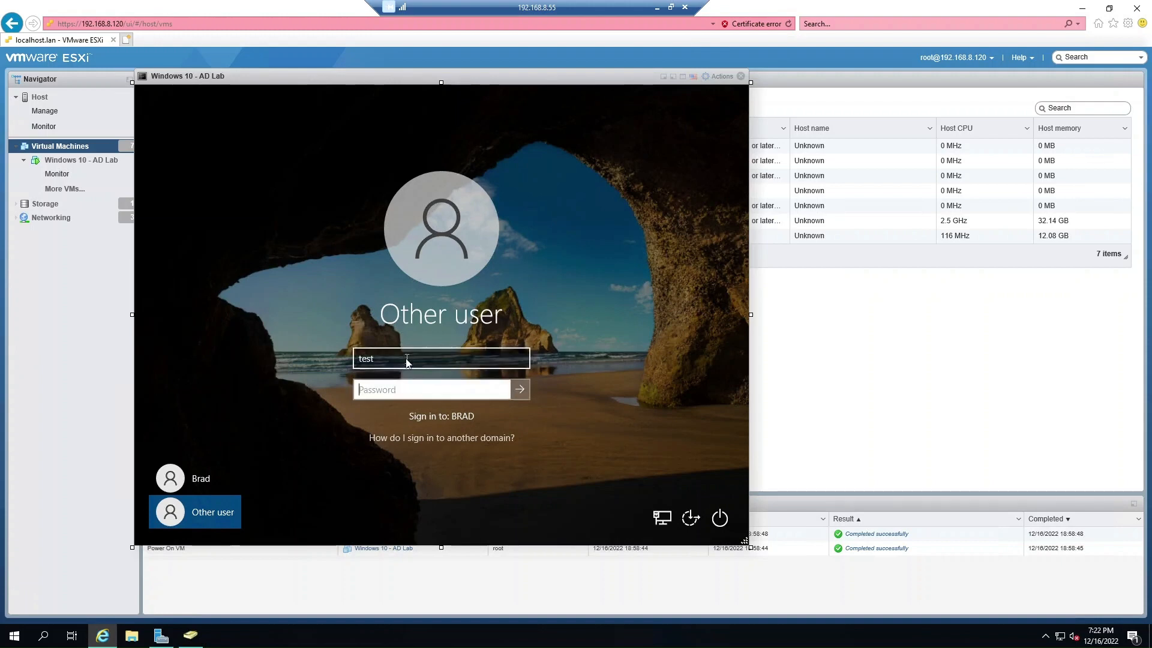
pyautogui.write('Password123')
pyautogui.press('Return')
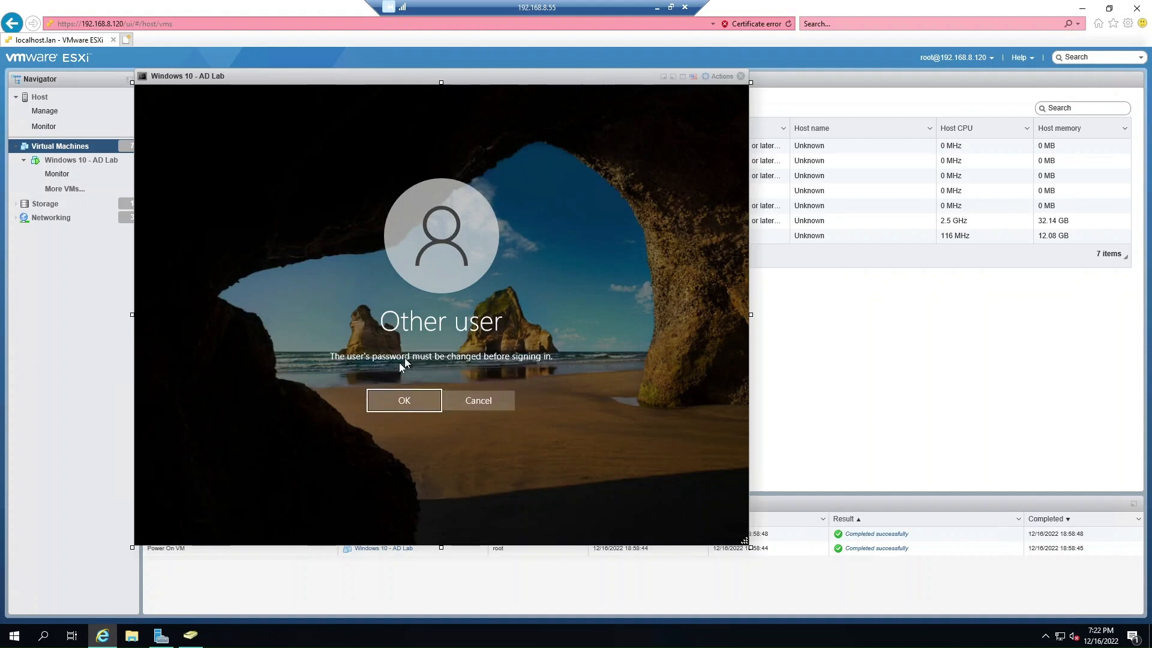
# Set the required new password for the test user and continue signing in.
pyautogui.click(400, 404)
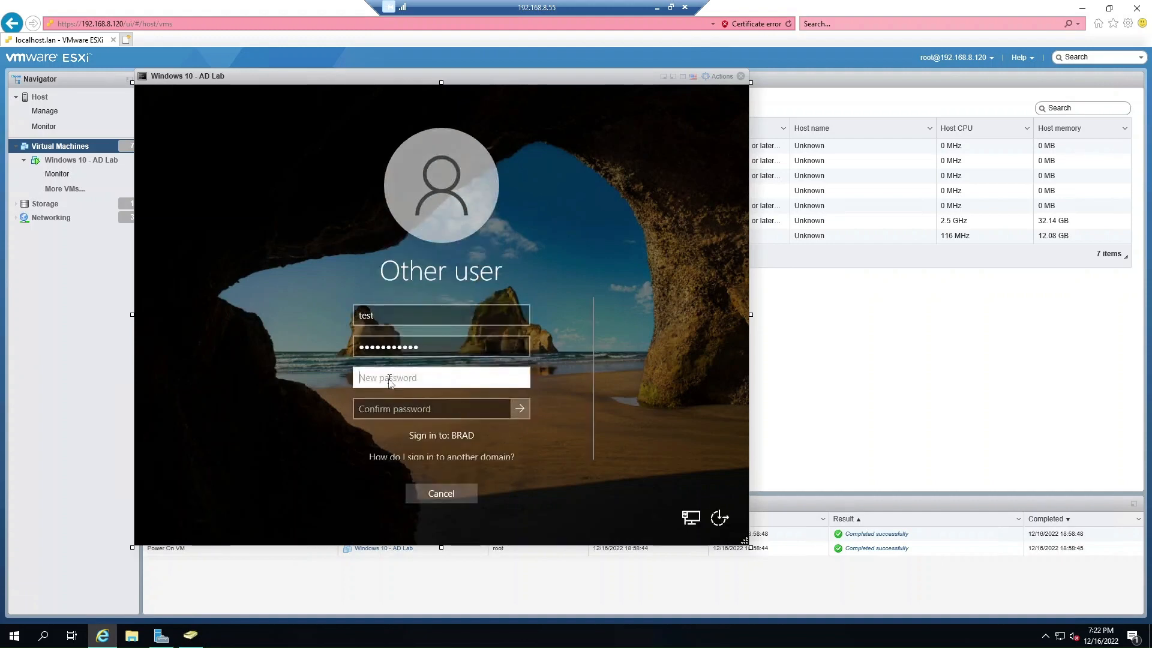
pyautogui.write('••••••••')
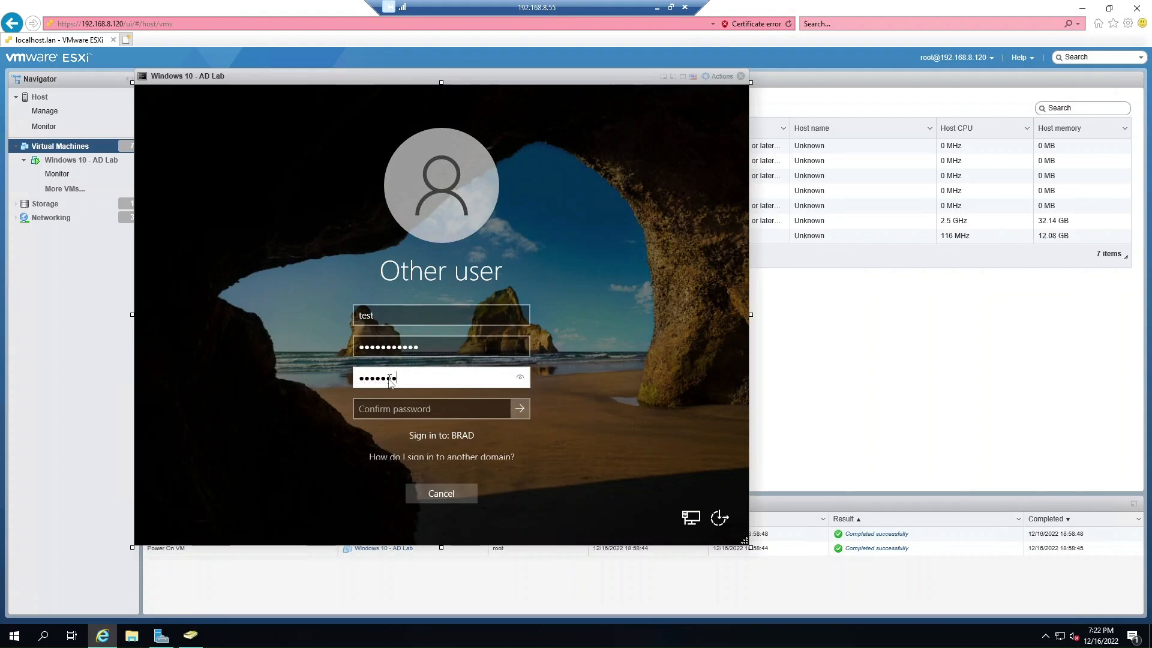
pyautogui.write('••••')
pyautogui.press('Tab')
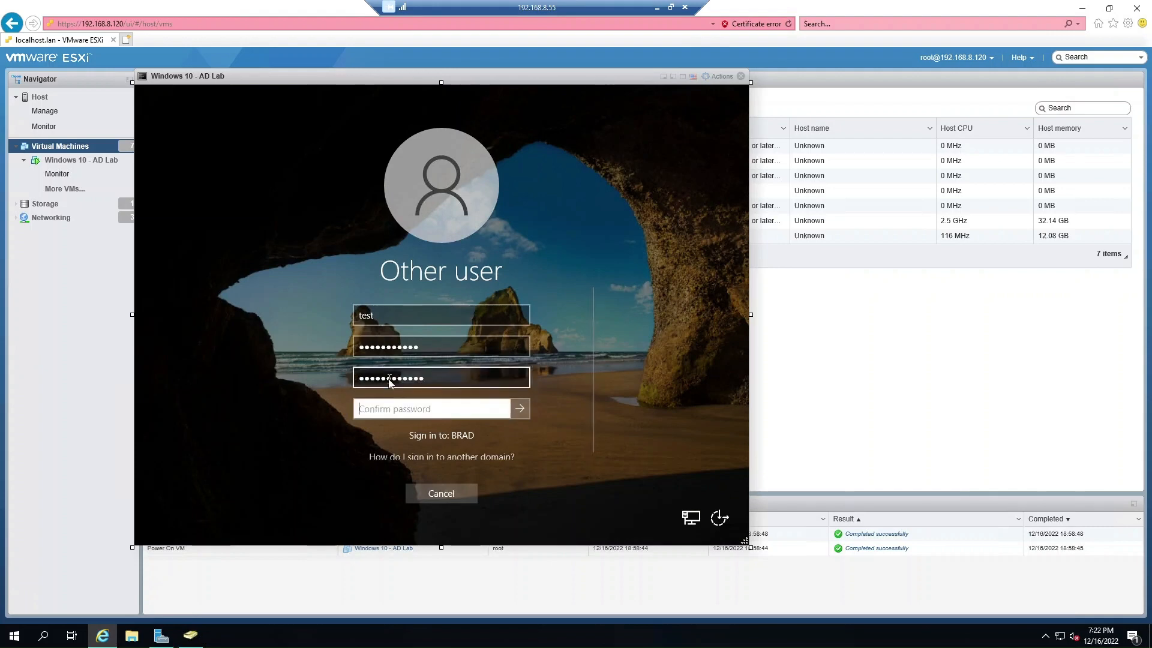
pyautogui.write('••••••••••••')
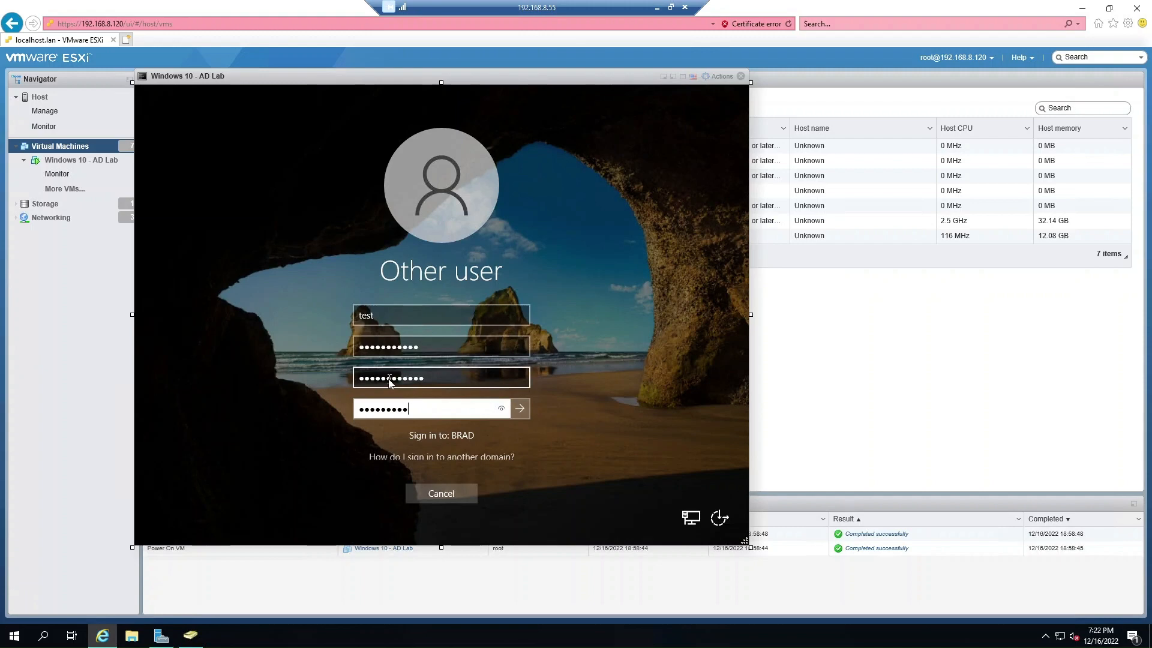
pyautogui.click(516, 407)
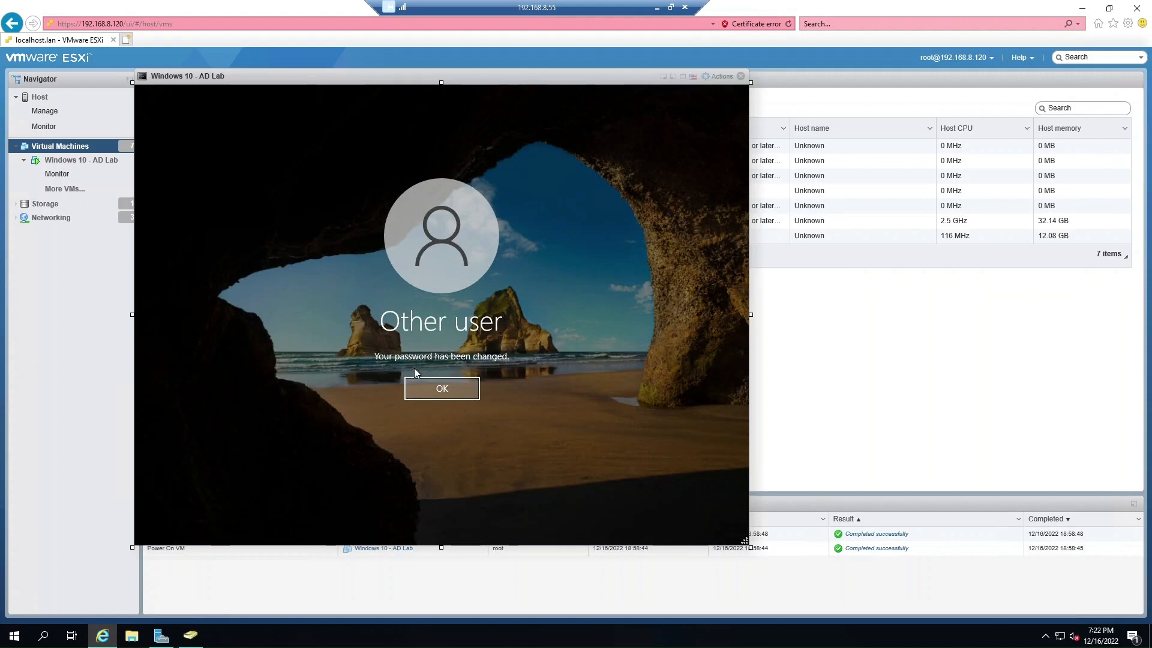
pyautogui.click(429, 387)
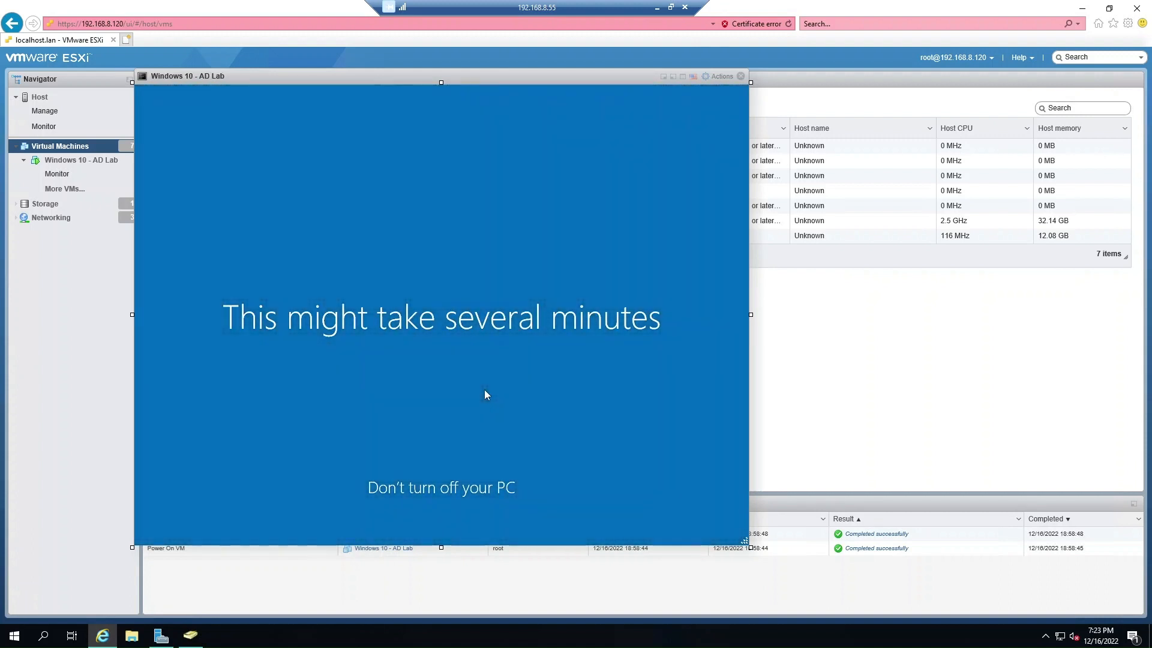
# Disable the Test Test123 account from its context menu and acknowledge the confirmation.
pyautogui.click(190, 636)
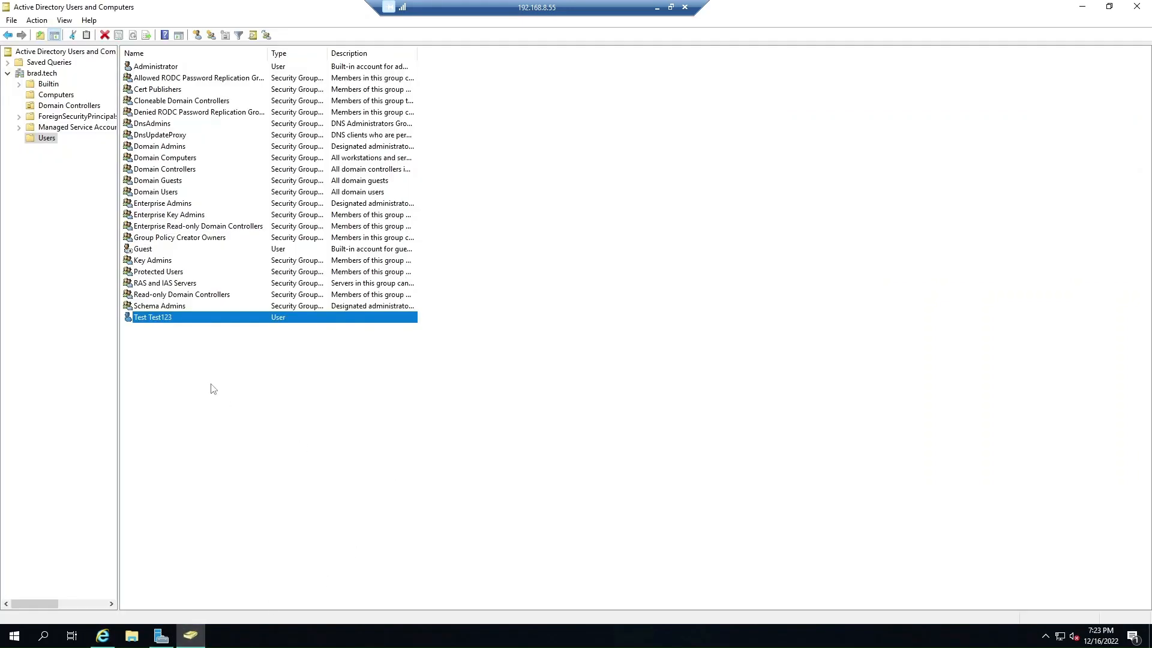
pyautogui.click(155, 319)
pyautogui.rightClick(169, 318)
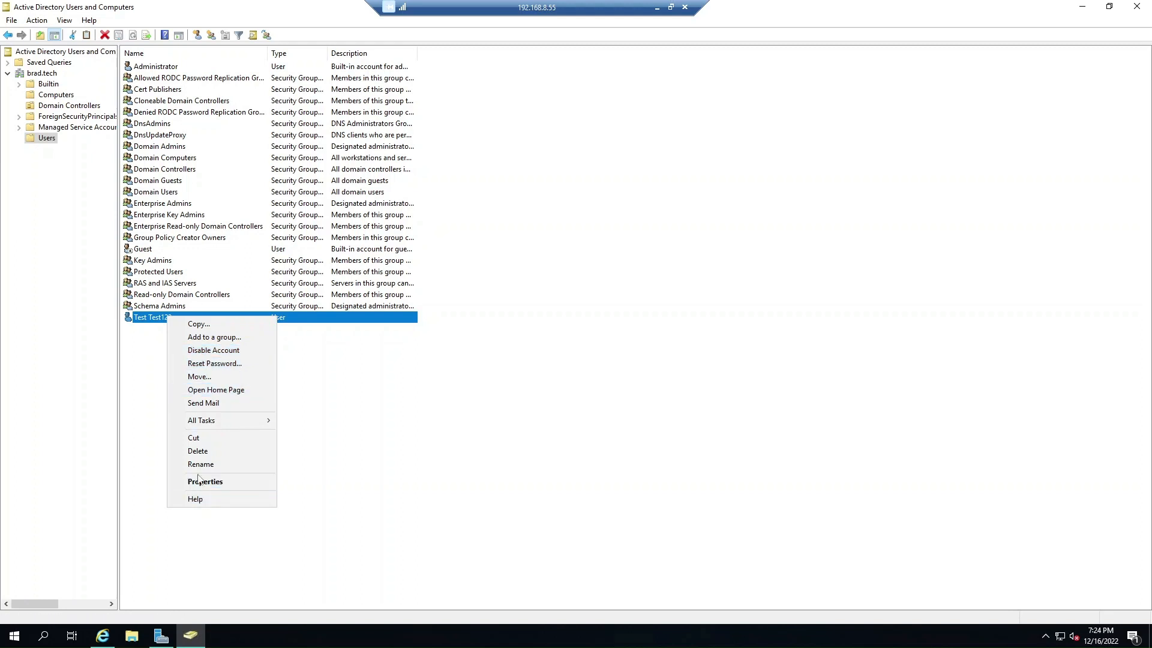
pyautogui.rightClick(164, 321)
pyautogui.click(226, 355)
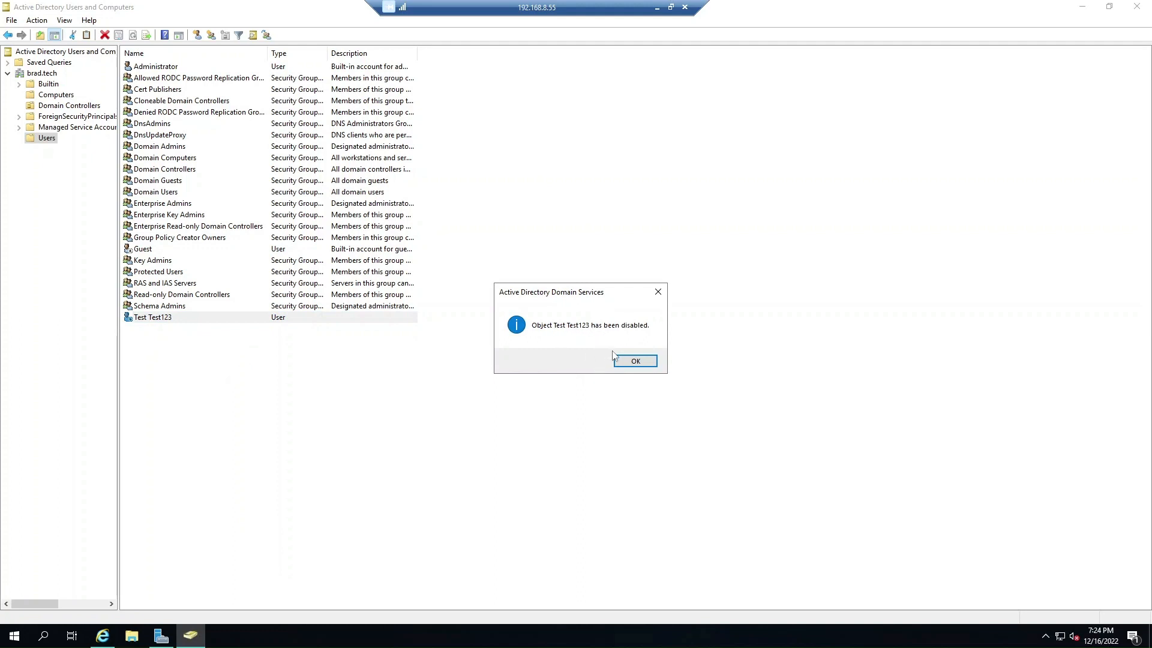
pyautogui.click(636, 361)
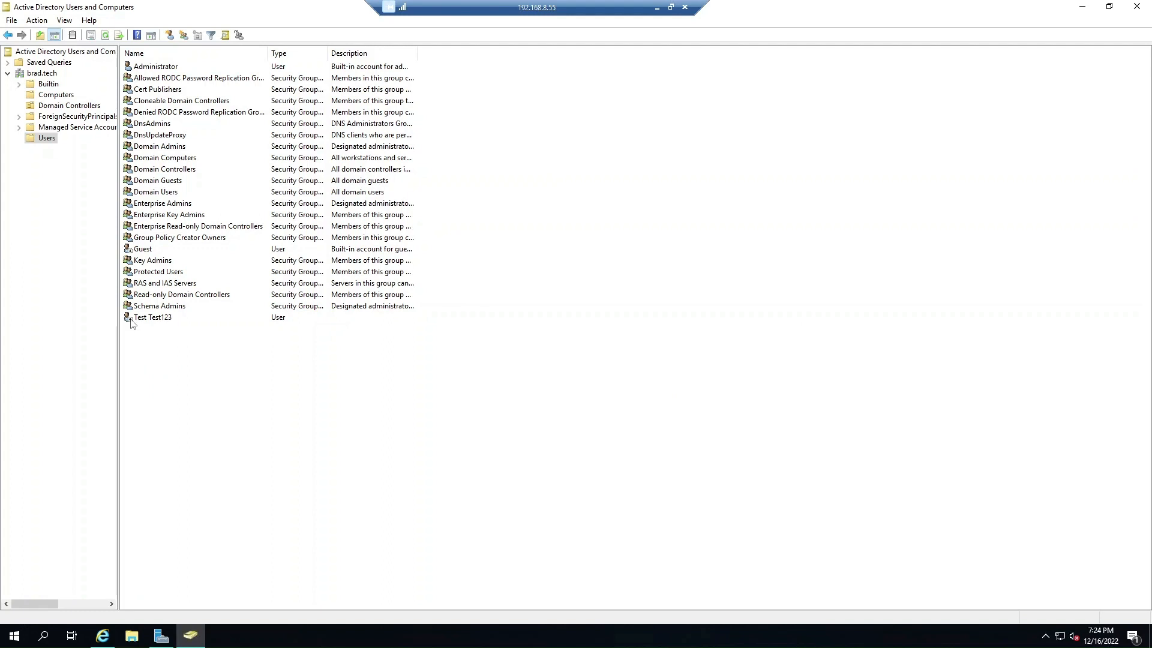
# Sign out of the Windows 10 VM and sign back in as Test Test123.
pyautogui.click(103, 635)
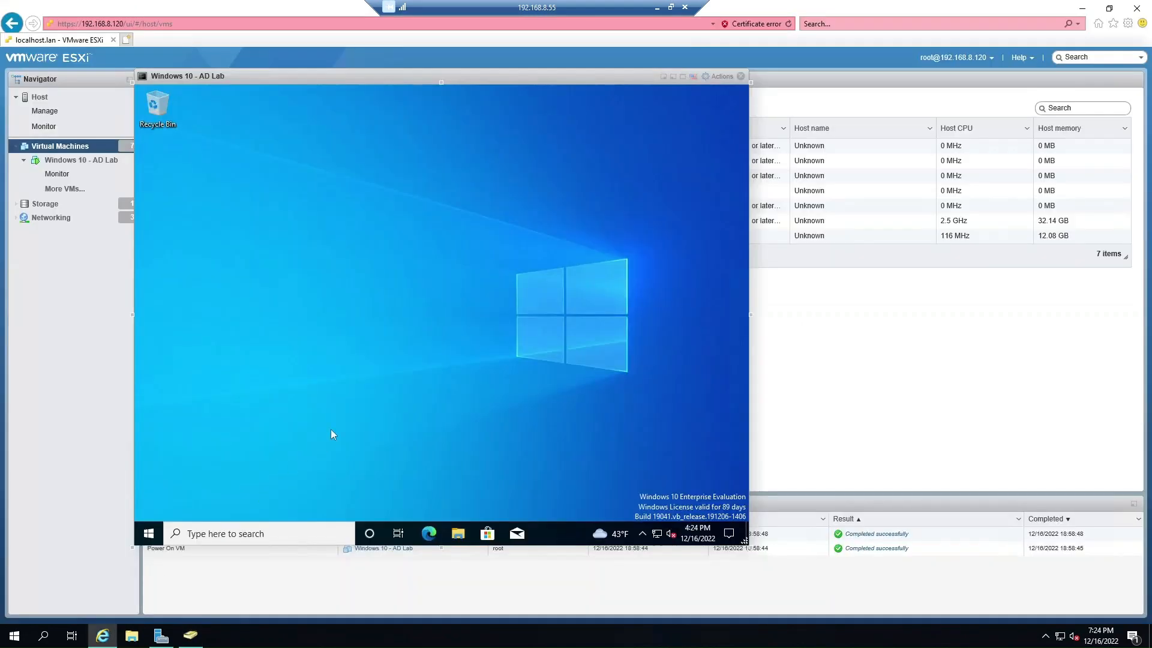
pyautogui.rightClick(151, 532)
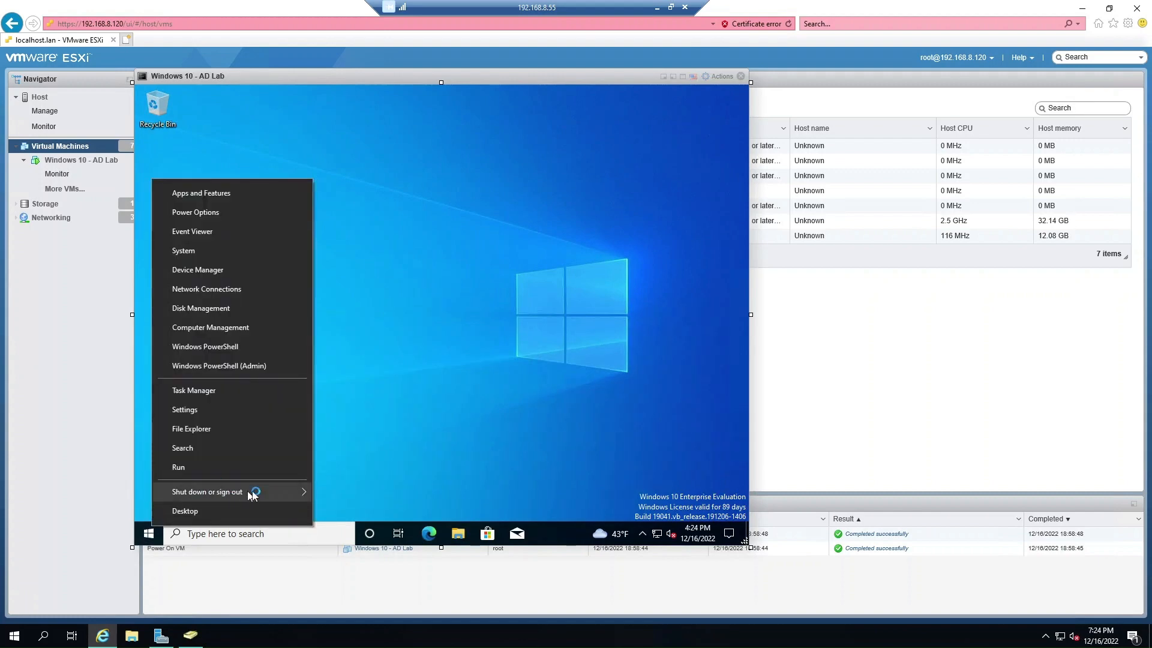
pyautogui.moveTo(279, 492)
pyautogui.click(347, 449)
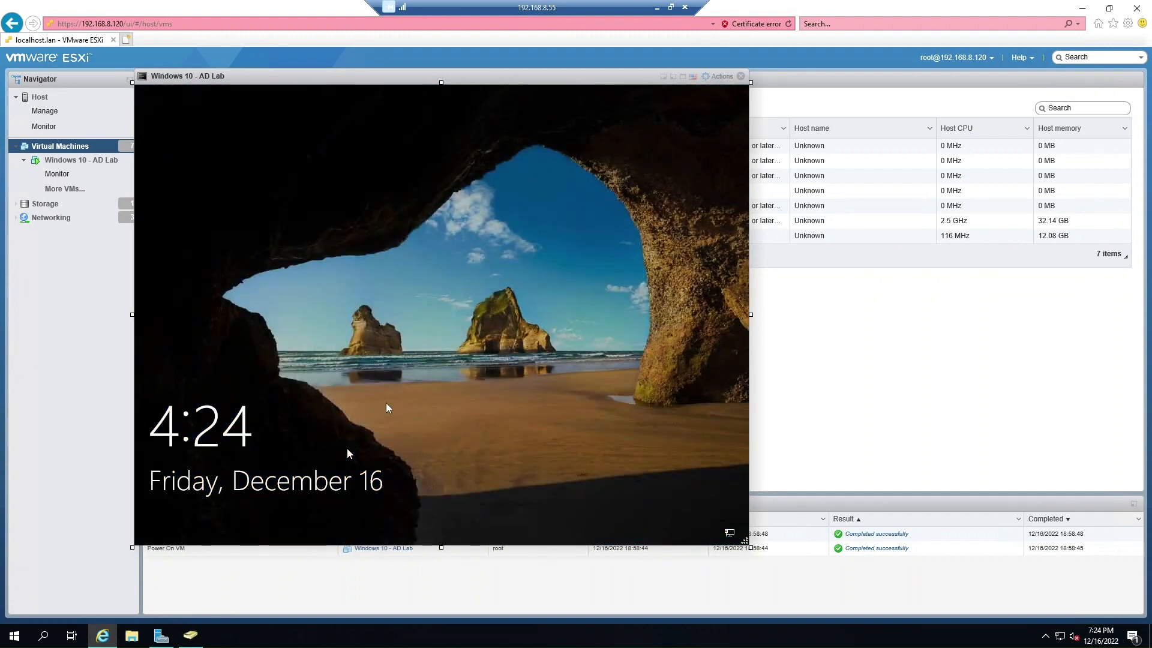
pyautogui.click(386, 401)
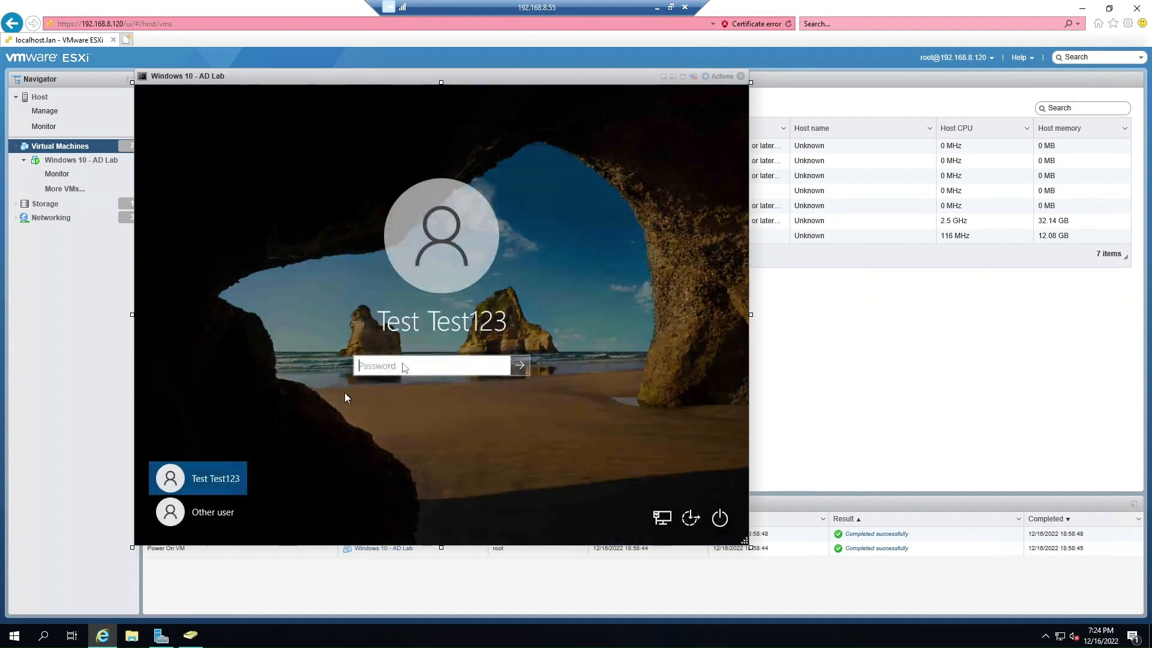
pyautogui.write('•••••••')
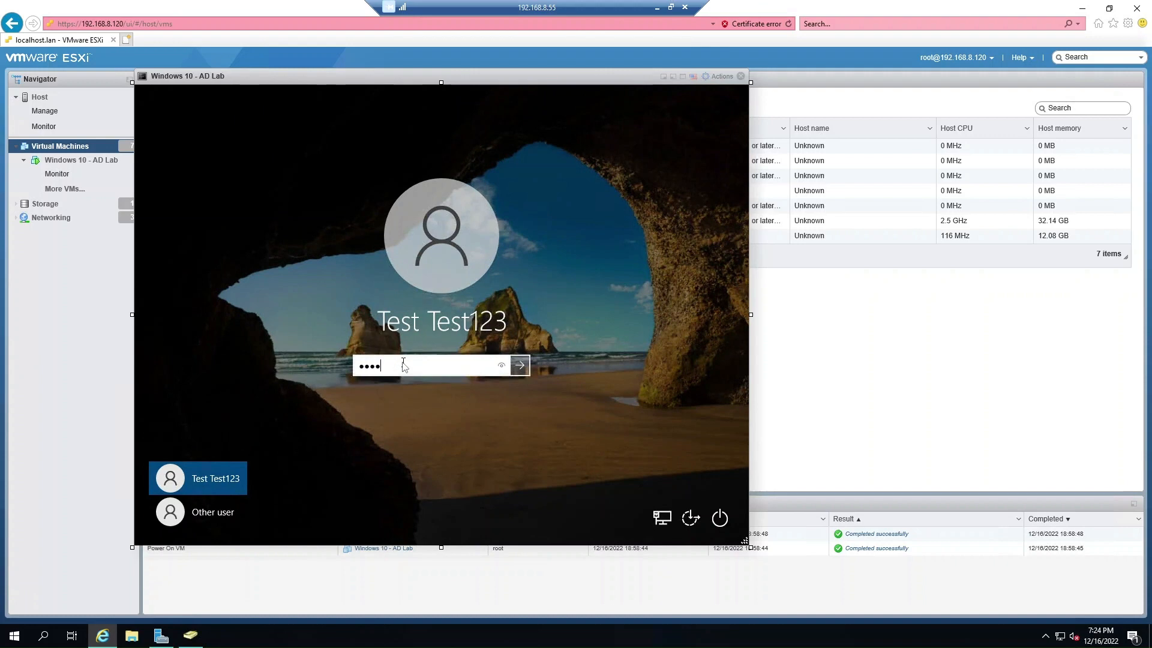
pyautogui.write('•••••')
pyautogui.press('Return')
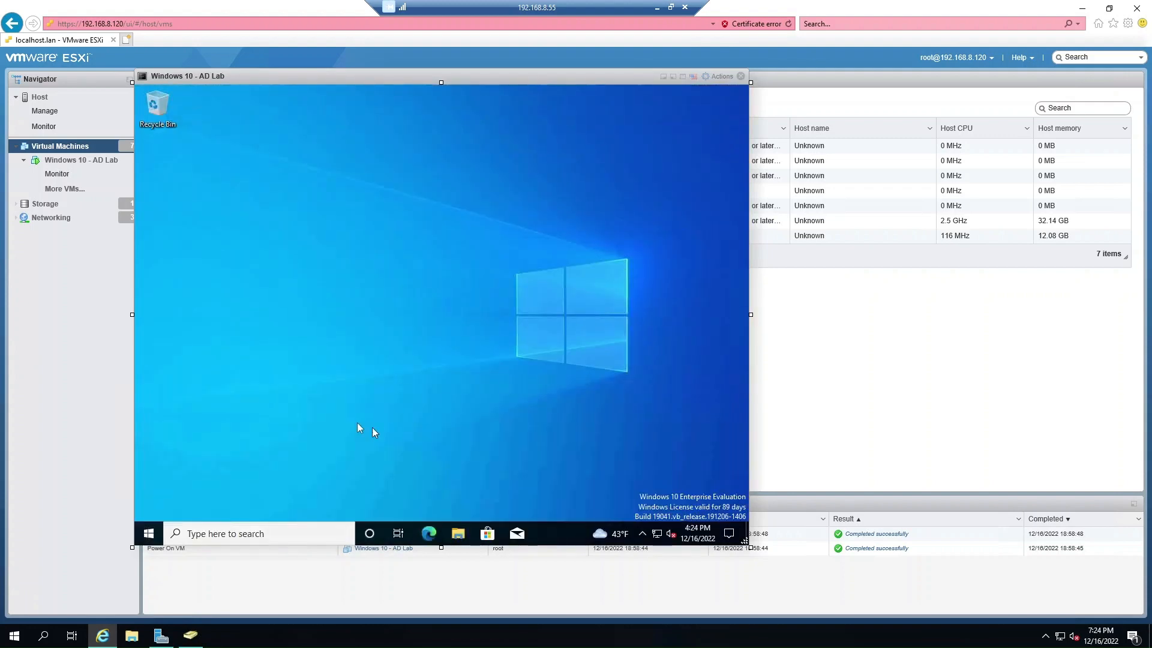
# Restart the Windows 10 VM from the Start menu, then return to Active Directory Users and Computers.
pyautogui.rightClick(150, 536)
pyautogui.moveTo(247, 499)
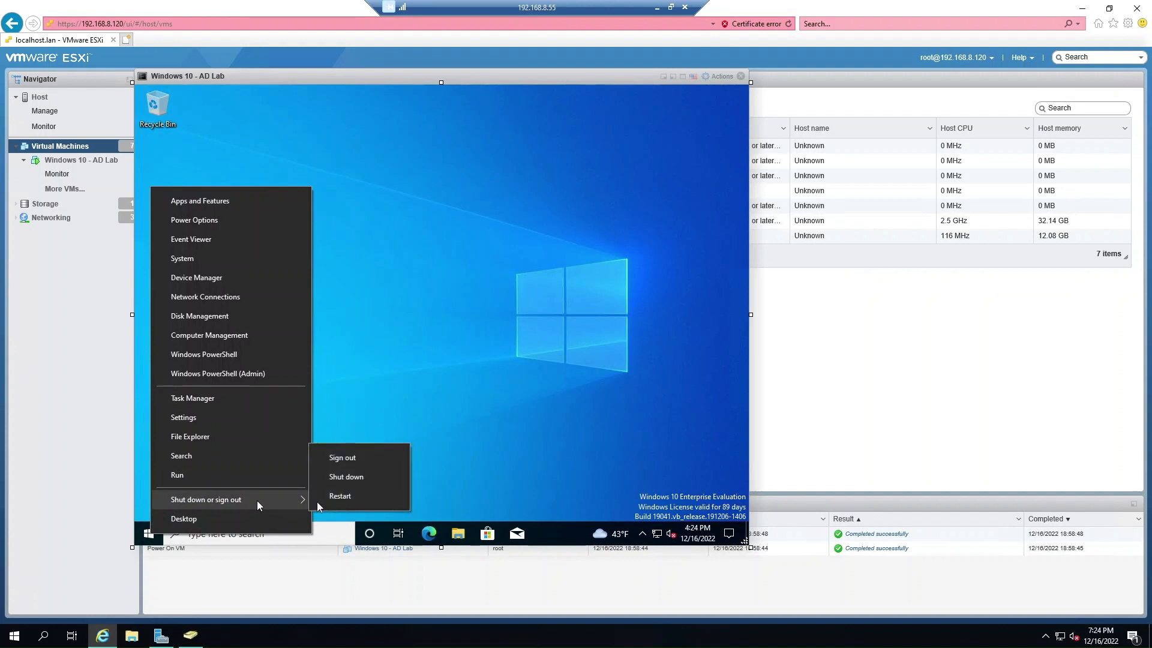
pyautogui.click(351, 496)
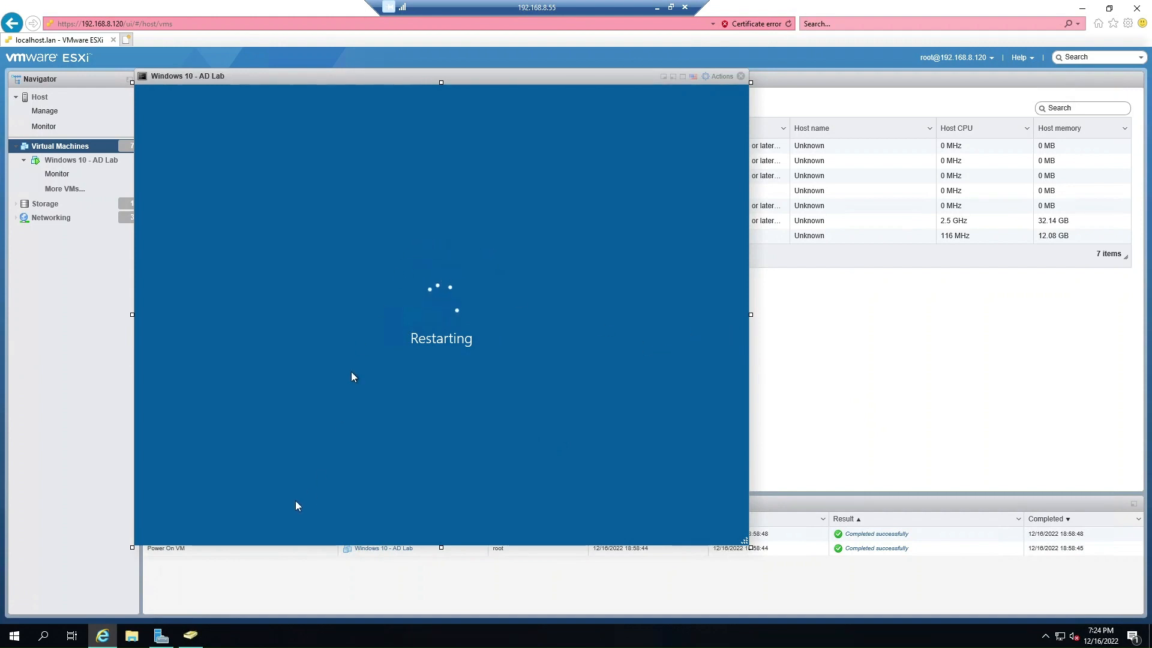
pyautogui.click(190, 636)
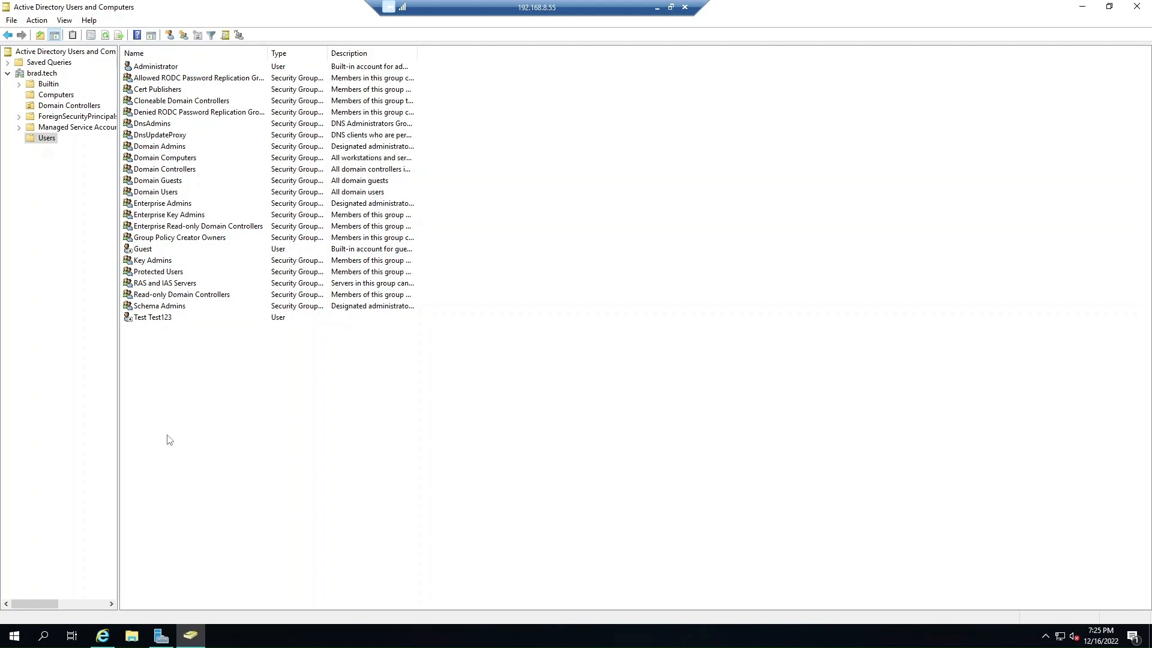
# Create a new group 'Email group' in Users with Universal scope and Distribution type.
pyautogui.rightClick(49, 141)
pyautogui.moveTo(99, 177)
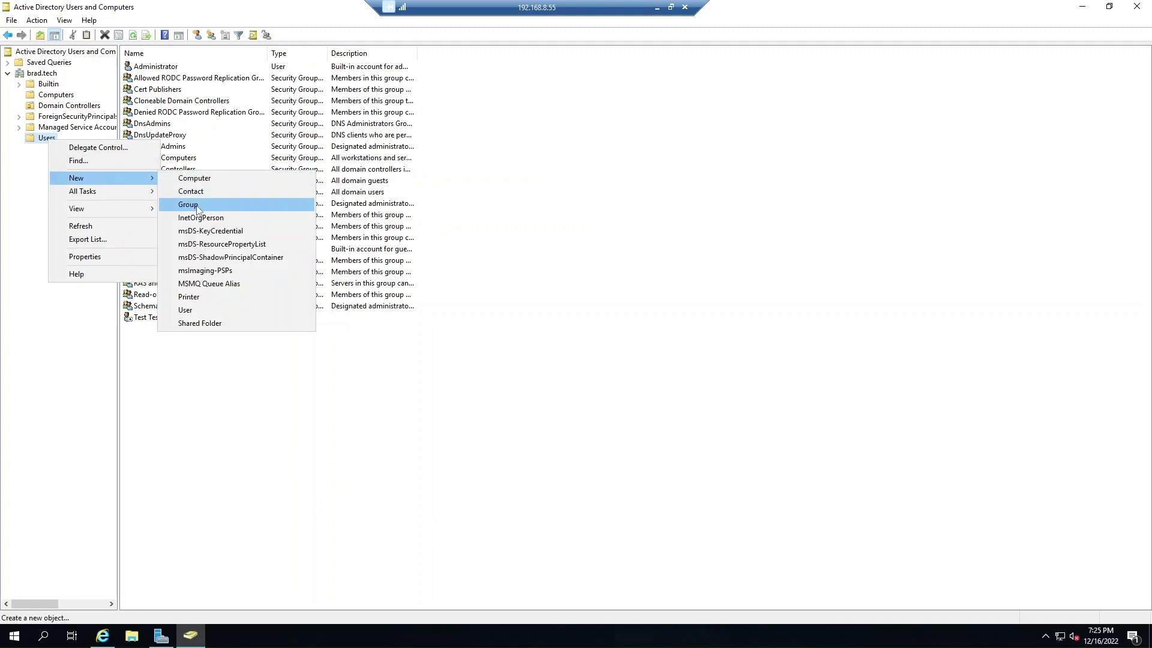
pyautogui.click(376, 399)
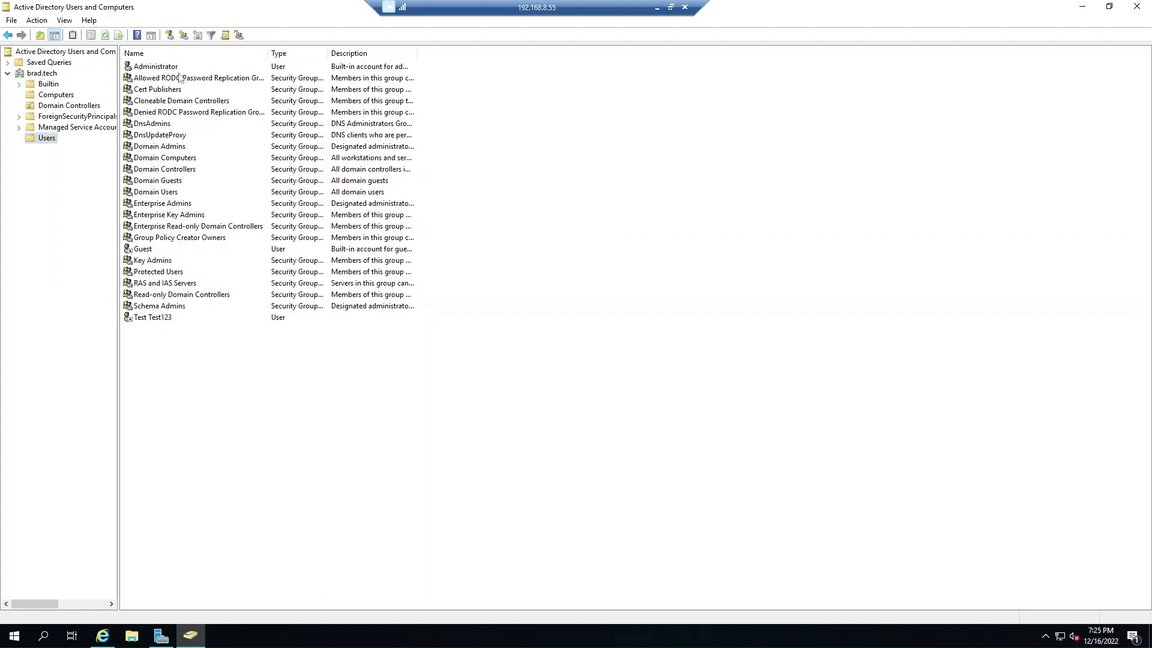
pyautogui.click(186, 38)
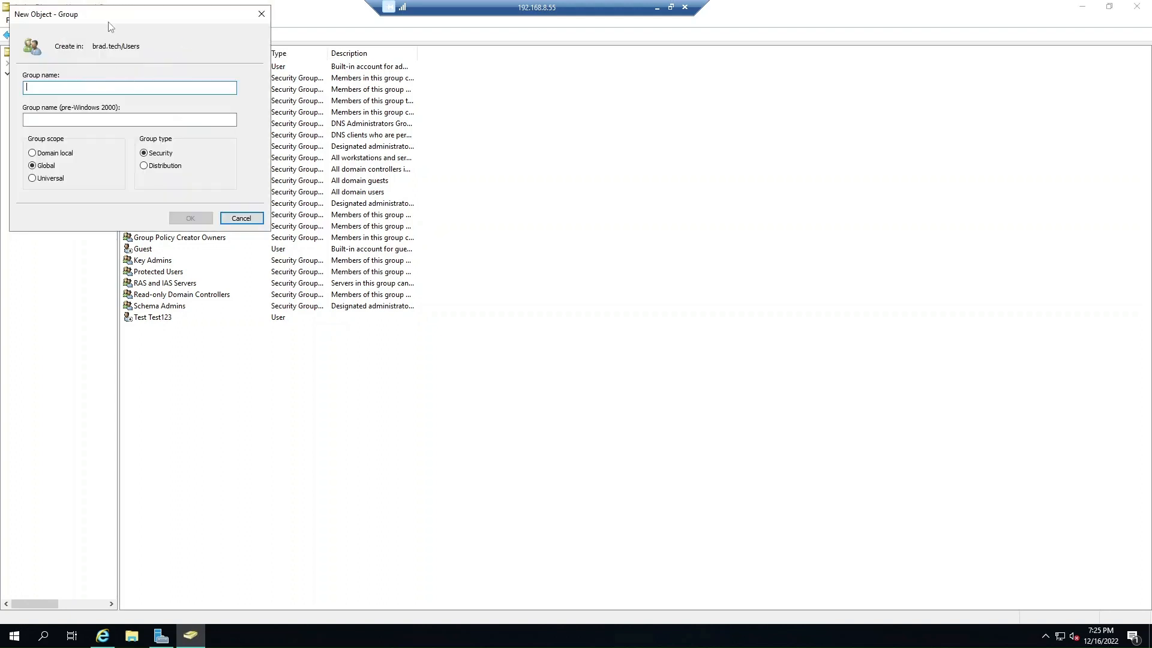
pyautogui.moveTo(114, 20); pyautogui.dragTo(499, 183)
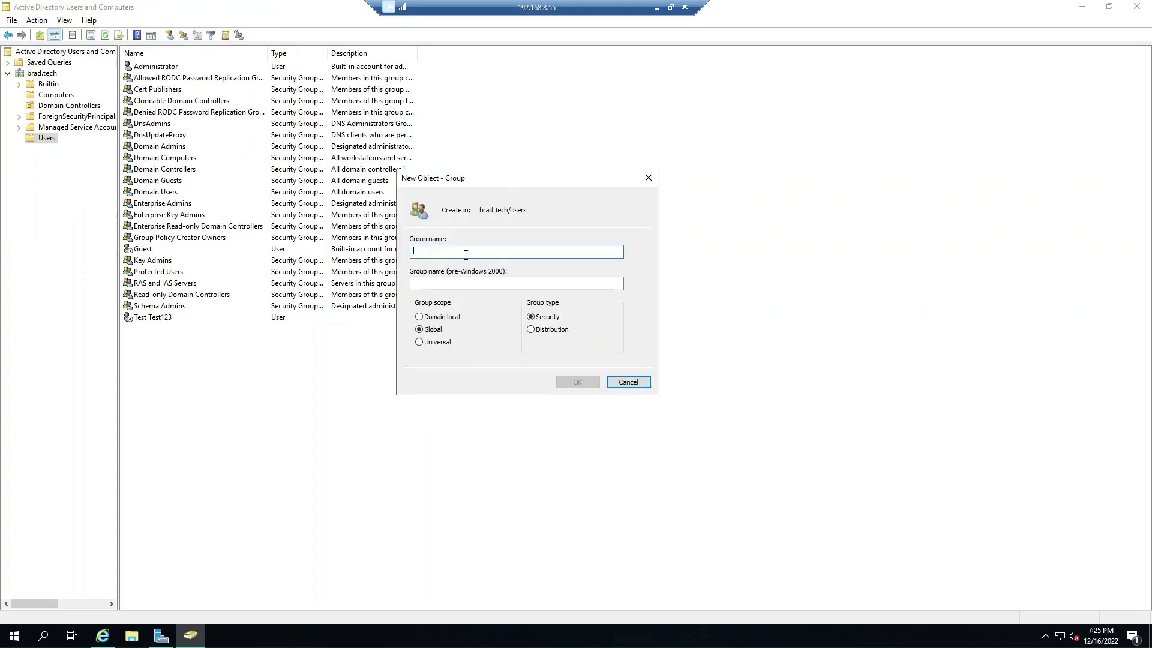
pyautogui.write('Email group')
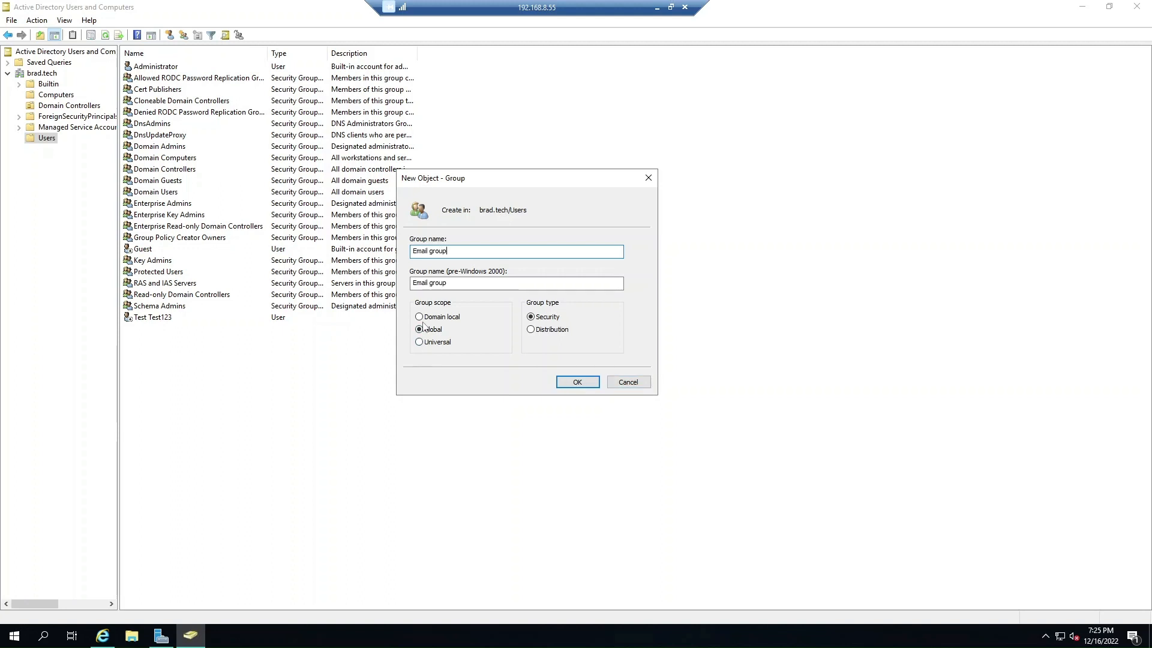
pyautogui.click(423, 341)
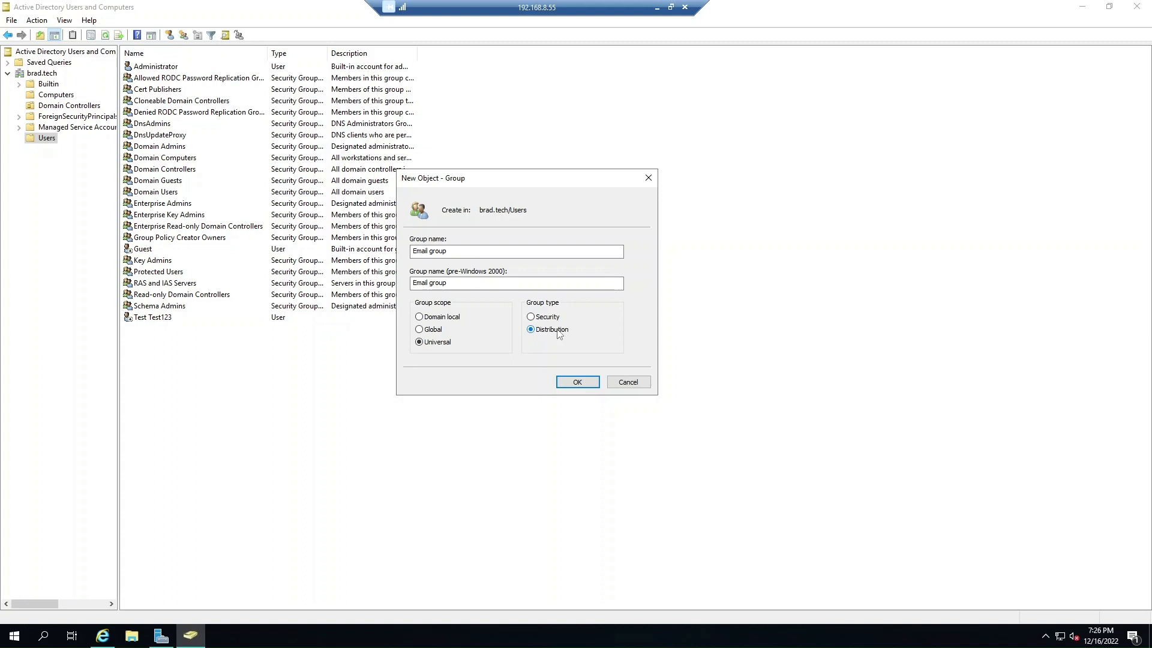
pyautogui.click(580, 382)
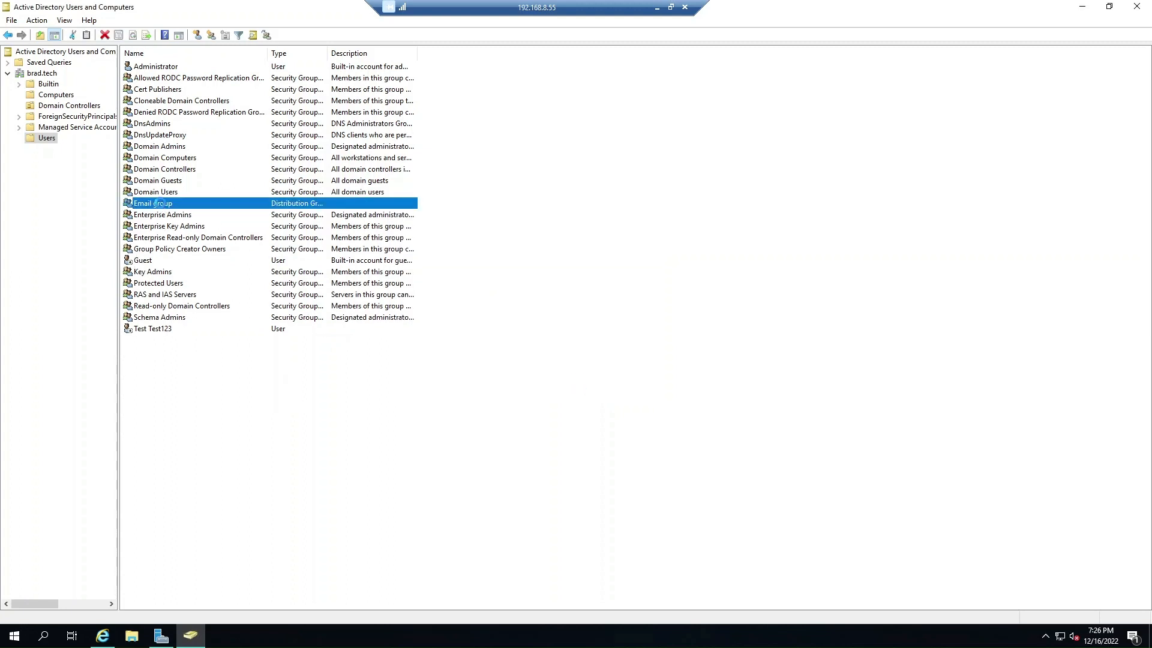
# Open Email group's properties and add the test user (Test Test123) to its Members.
pyautogui.doubleClick(159, 205)
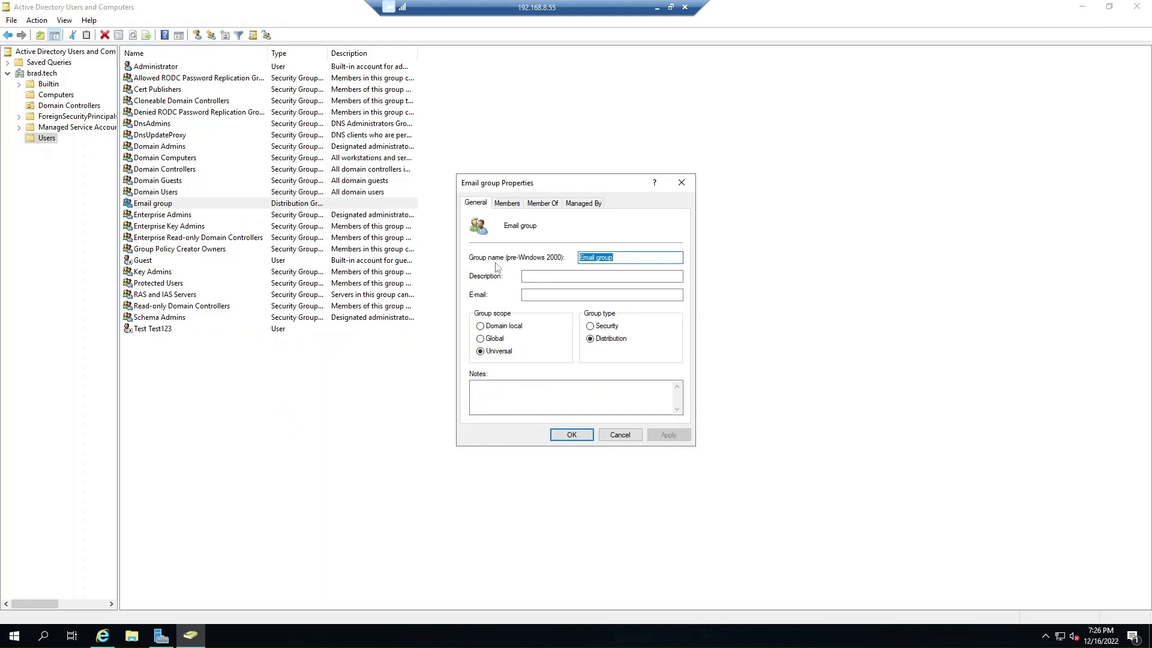
pyautogui.click(558, 278)
pyautogui.click(530, 296)
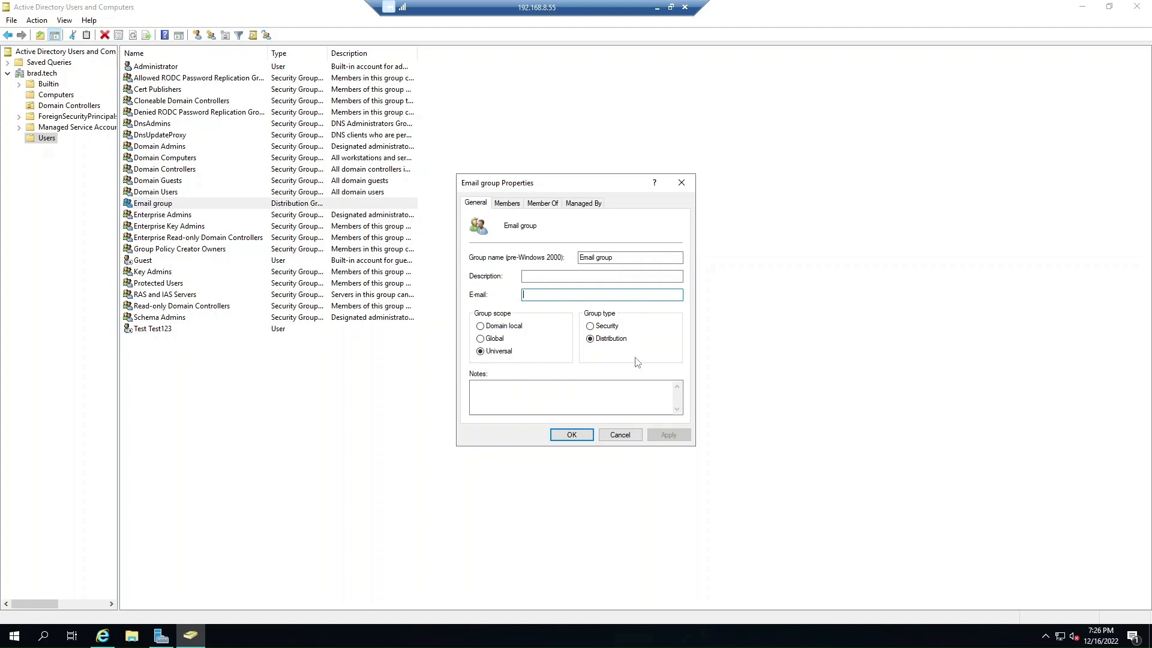
pyautogui.click(517, 204)
pyautogui.click(485, 400)
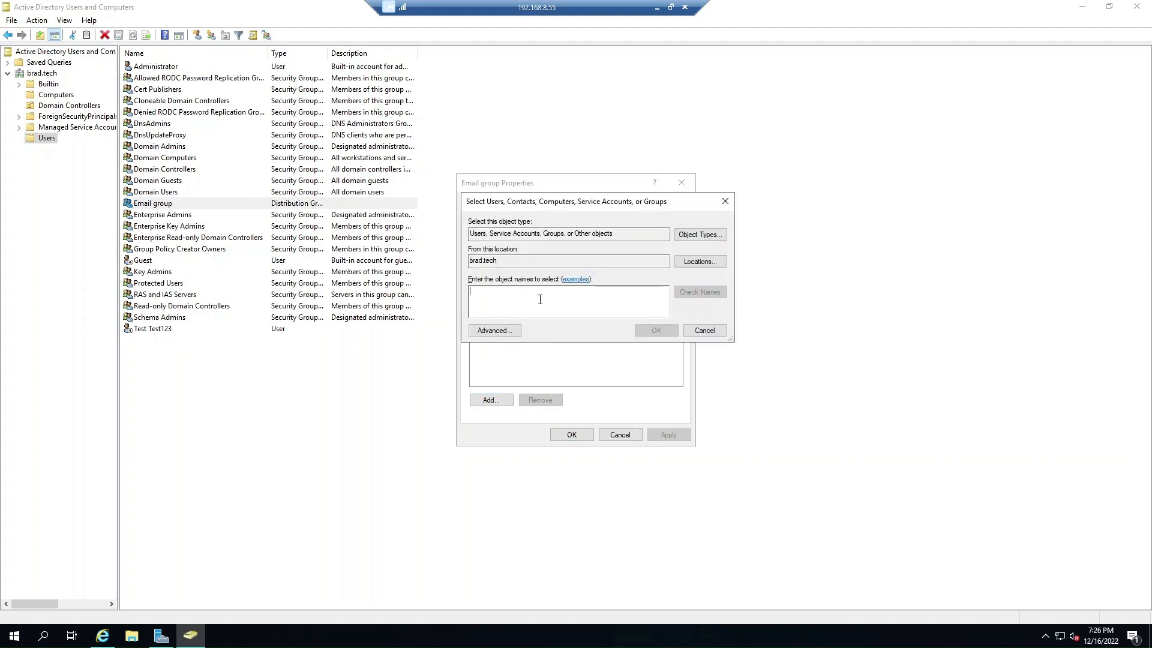
pyautogui.write('test')
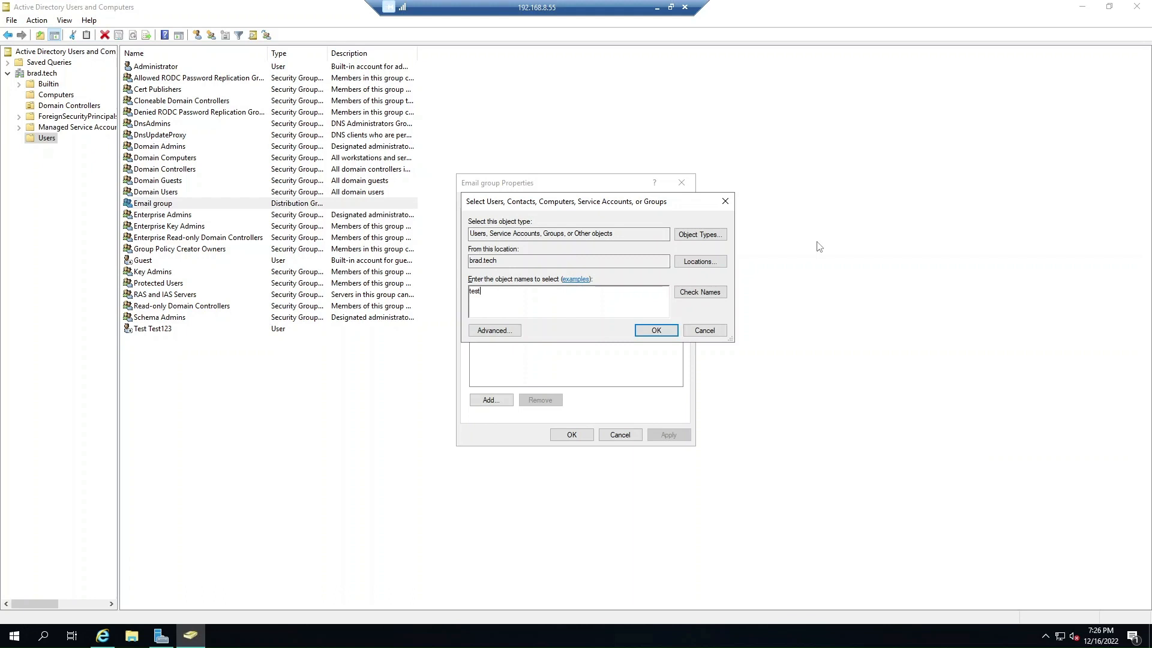
pyautogui.click(701, 293)
pyautogui.click(655, 331)
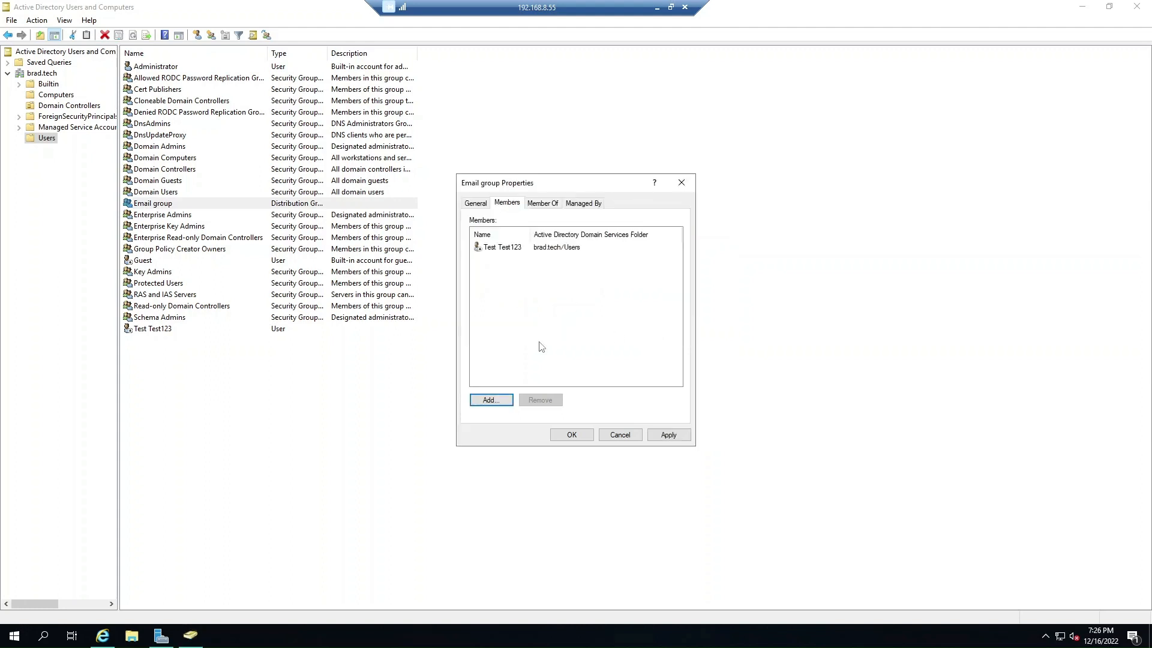
pyautogui.click(536, 204)
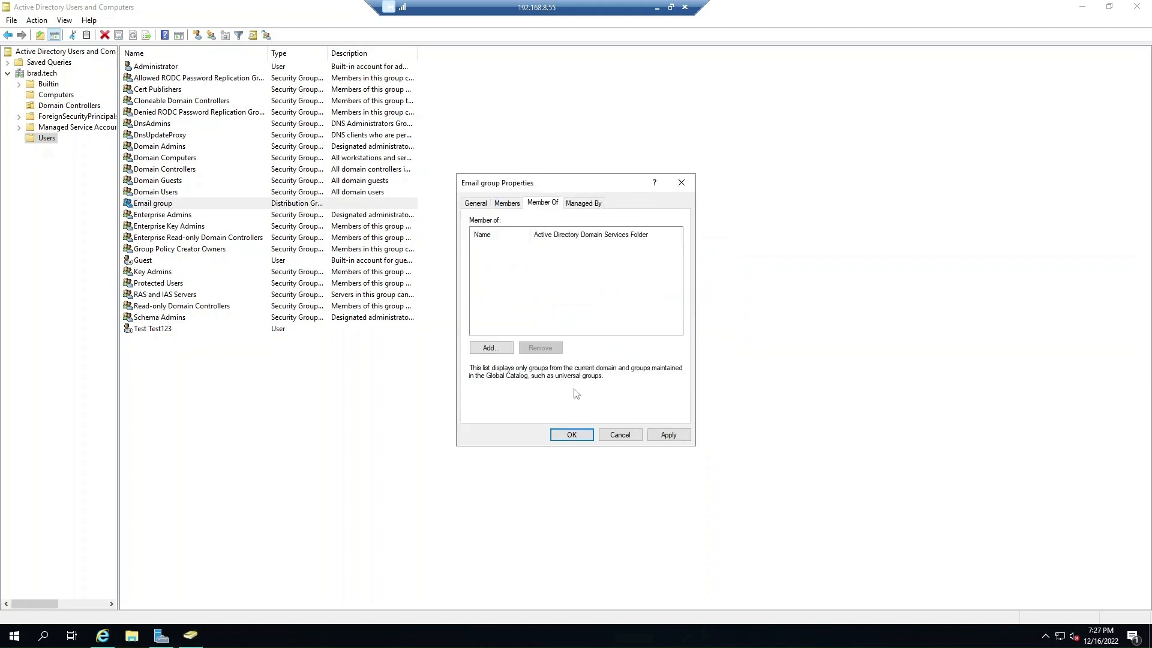
# Try adding Email group to 'Domain Users', which isn't found, and cancel the selection.
pyautogui.click(511, 348)
pyautogui.write('Domain')
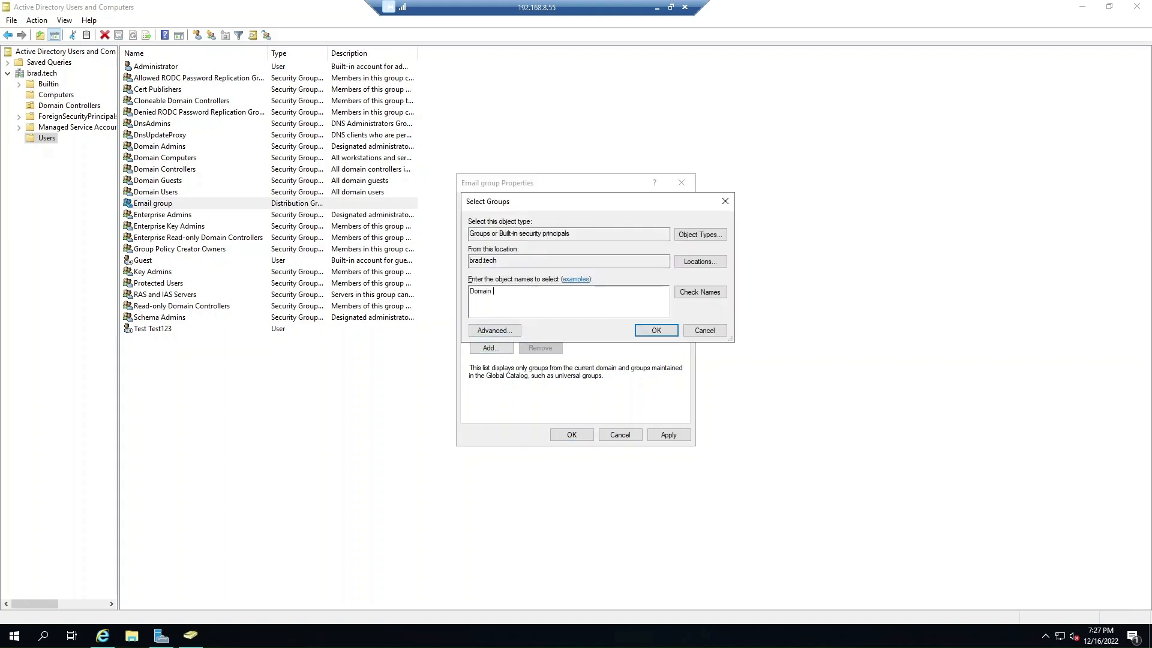
pyautogui.write(' Users')
pyautogui.click(700, 292)
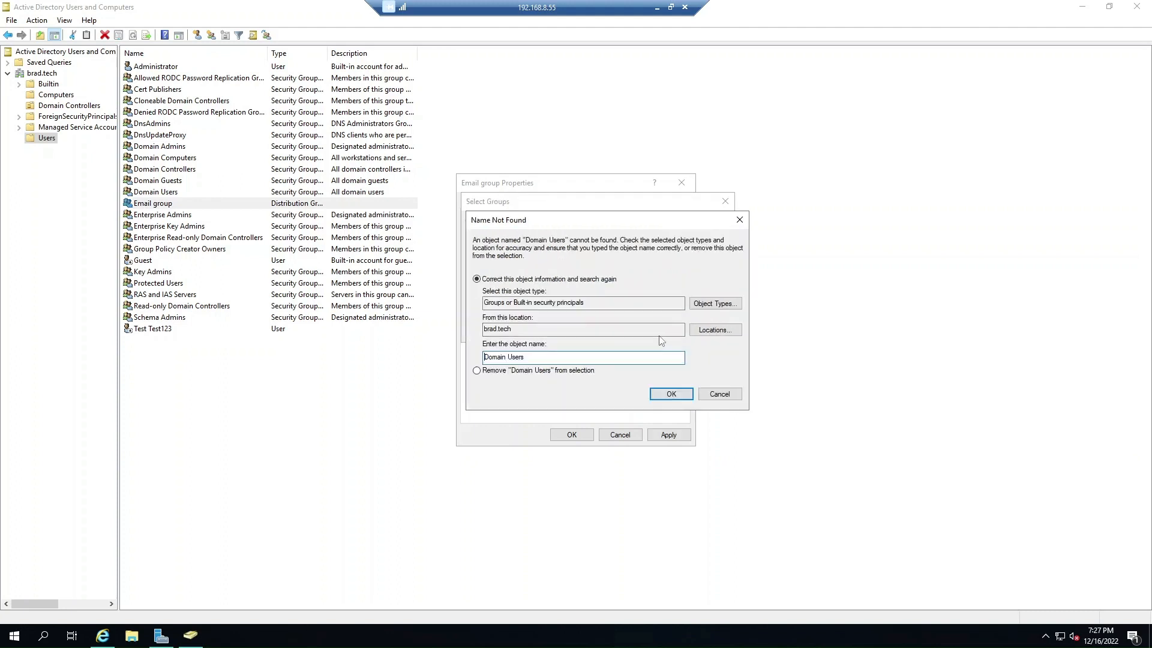
pyautogui.click(719, 398)
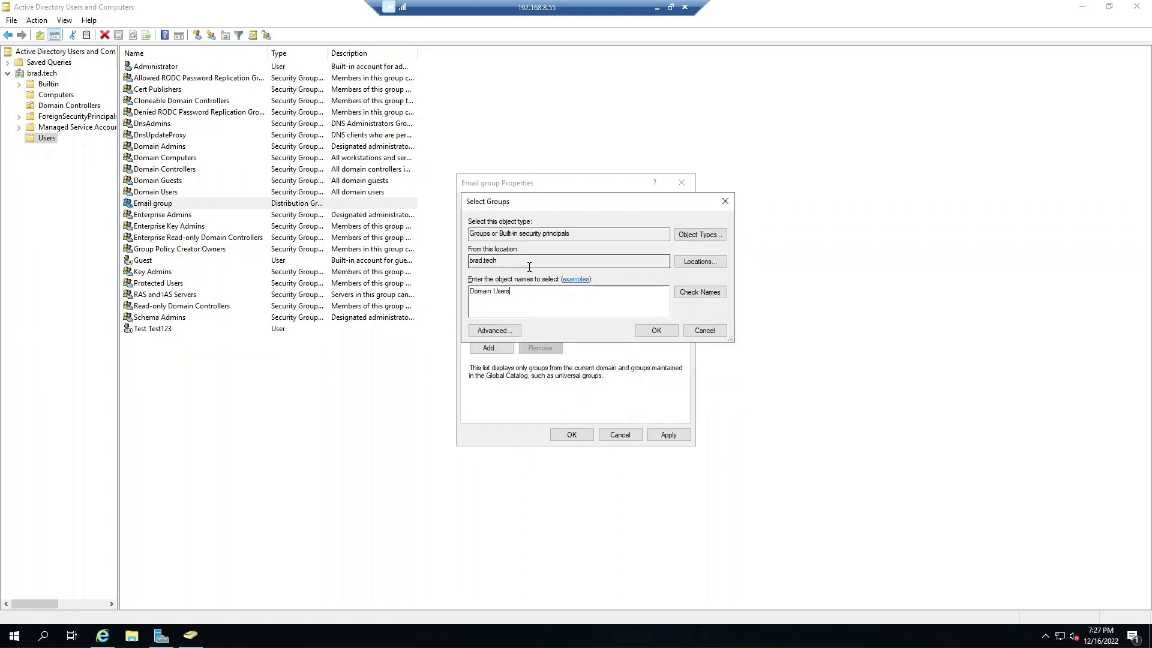
pyautogui.click(495, 292)
pyautogui.press('BackSpace')
pyautogui.click(700, 292)
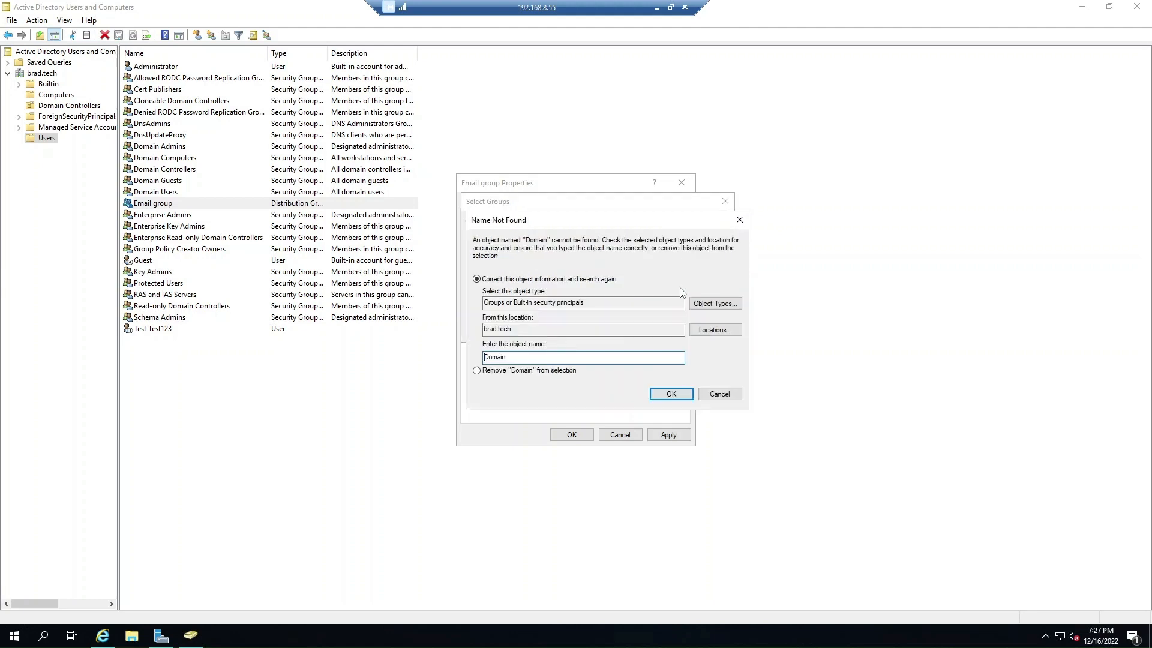
pyautogui.click(721, 392)
pyautogui.click(704, 330)
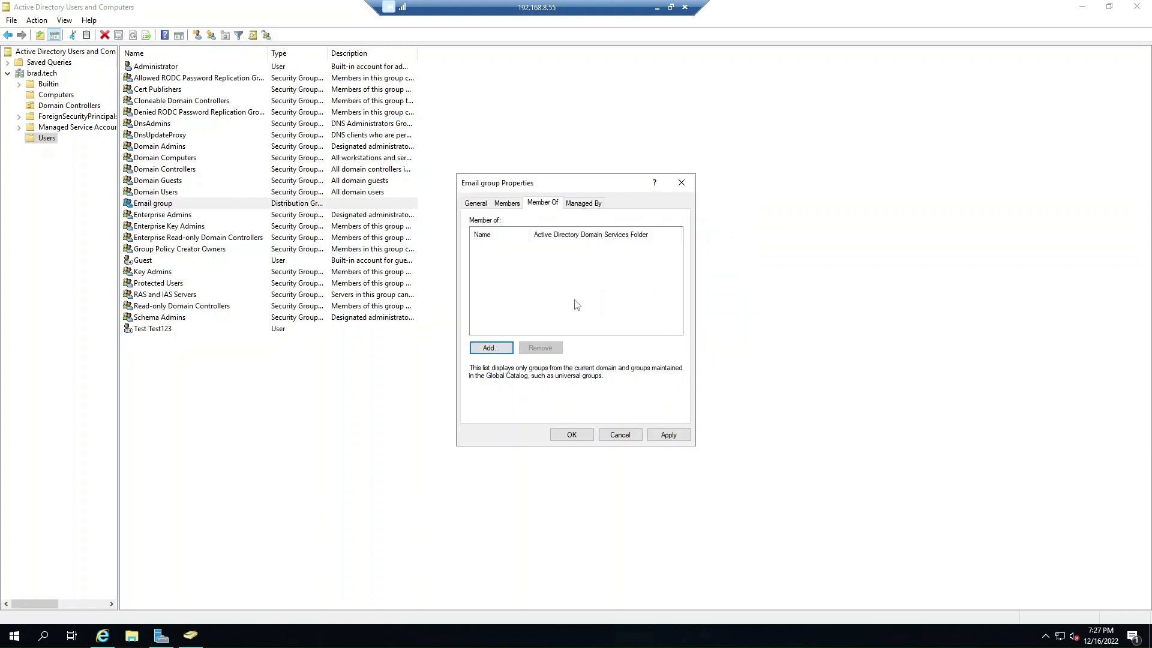
# Add Email group to the built-in Administrators group, then apply and close the properties.
pyautogui.click(483, 350)
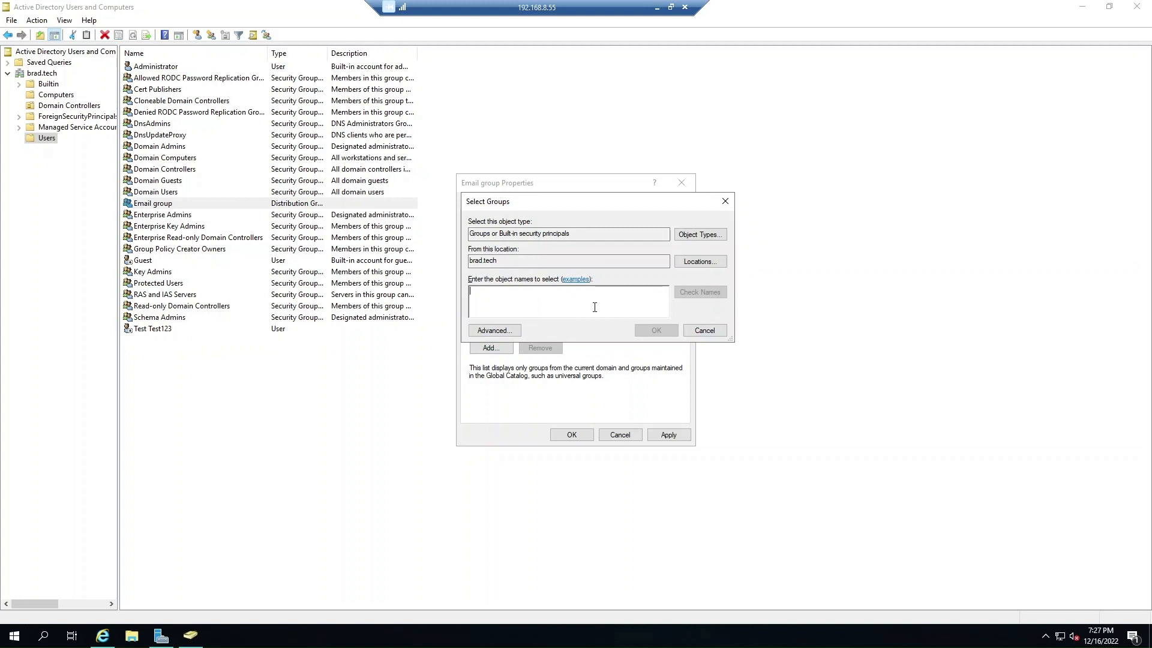
pyautogui.write('Admin')
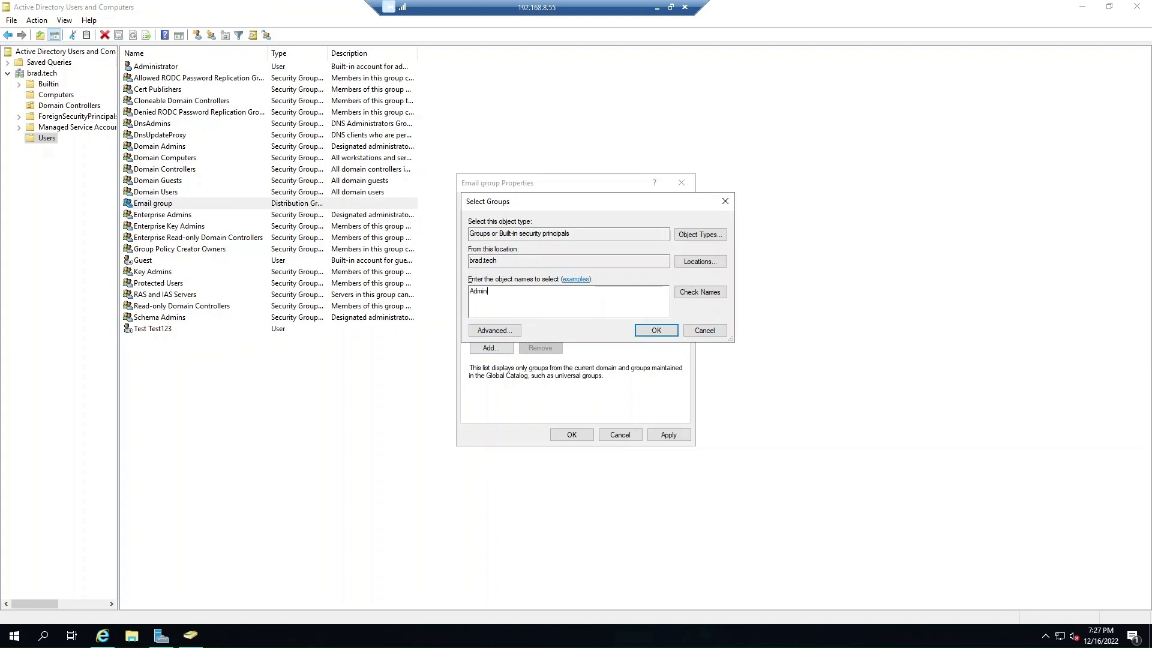
pyautogui.click(705, 294)
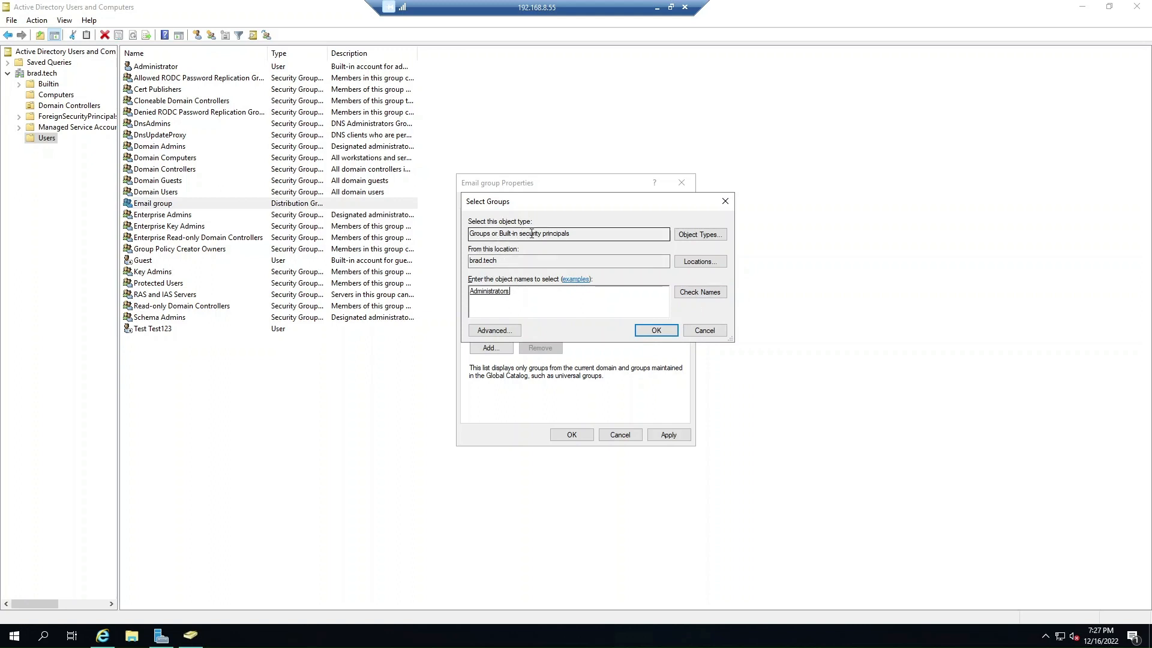
pyautogui.click(700, 234)
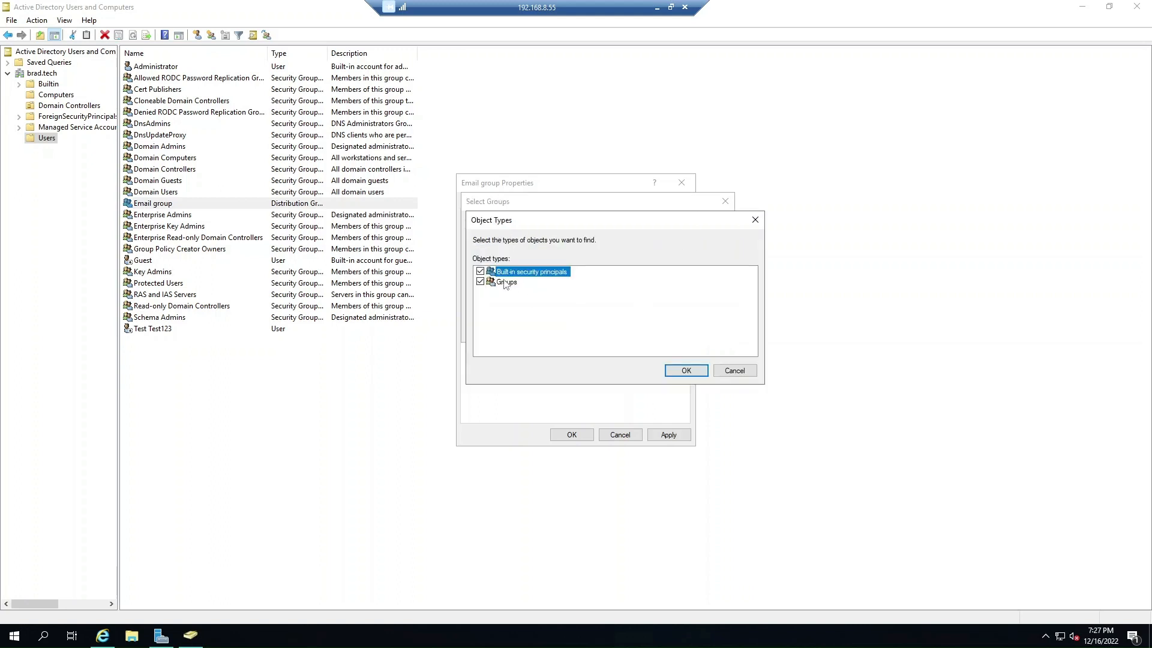
pyautogui.click(686, 370)
pyautogui.click(651, 331)
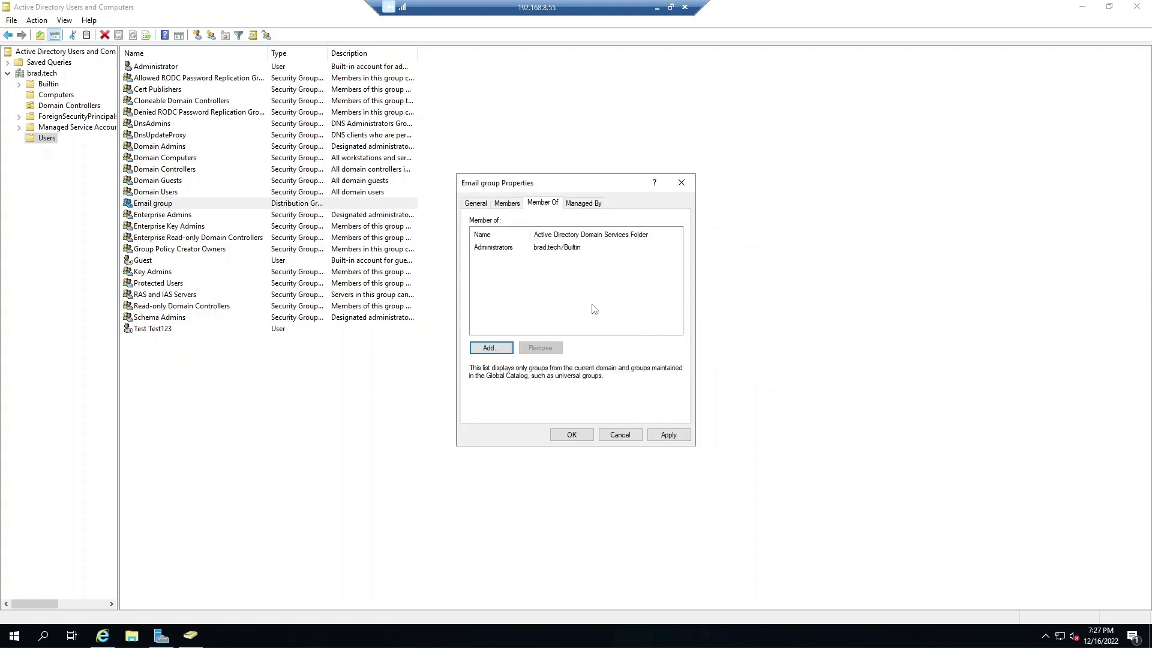
pyautogui.click(486, 247)
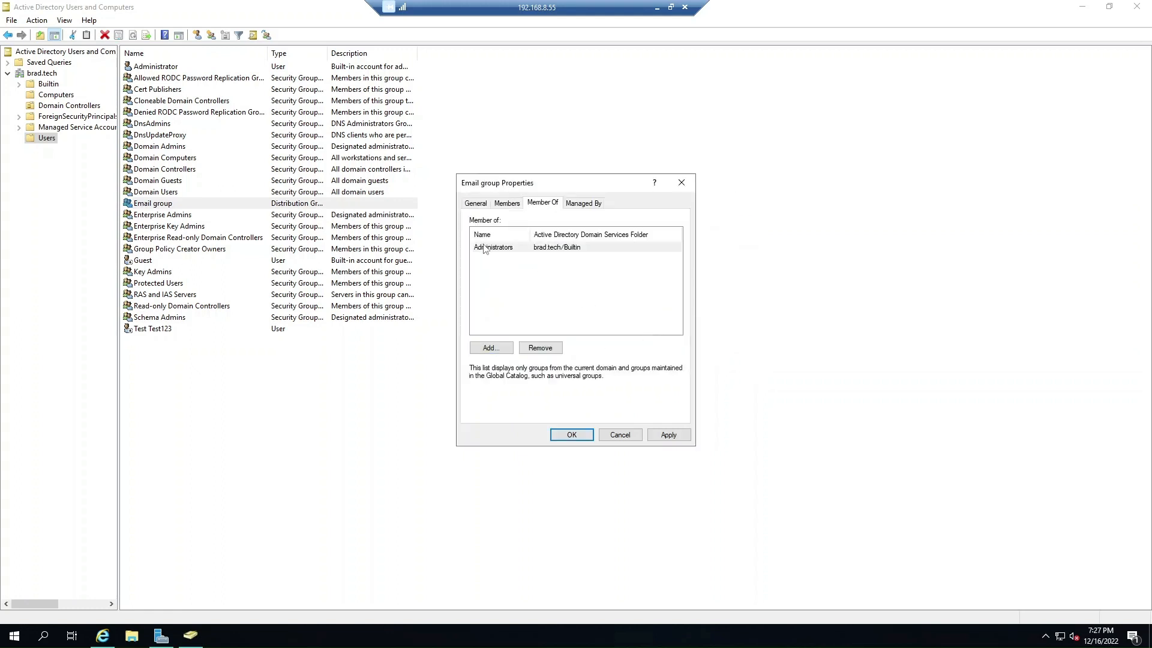
pyautogui.click(676, 436)
pyautogui.click(574, 436)
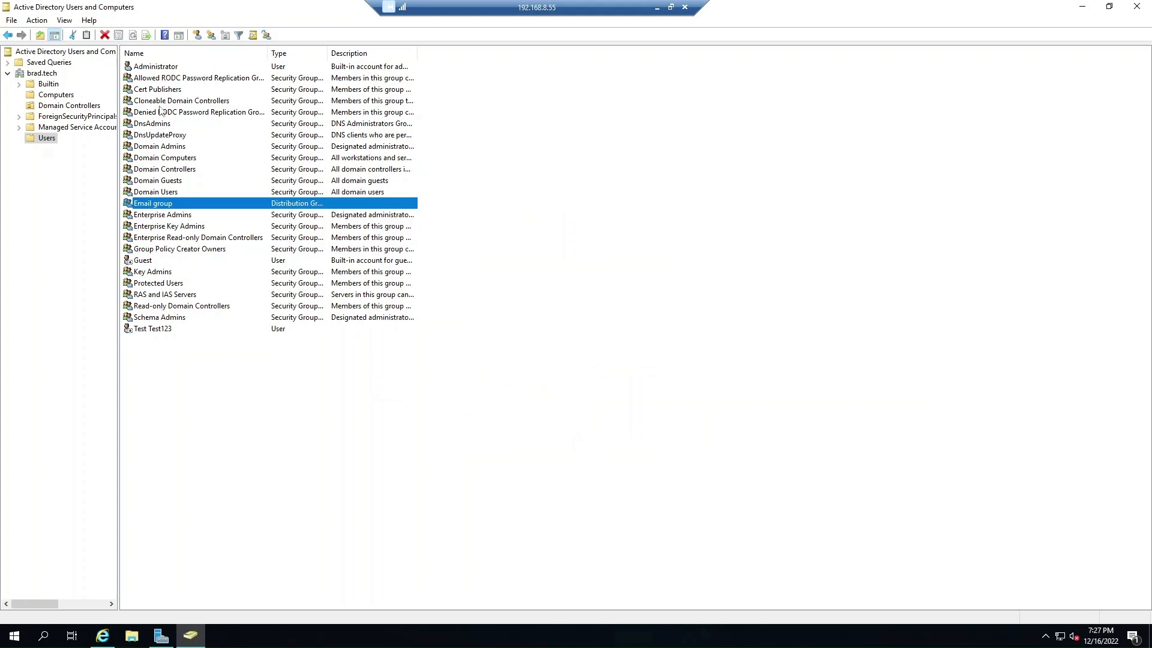
# Open Find Users, Contacts, and Groups with the Users, Contacts, and Groups object type selected.
pyautogui.click(252, 36)
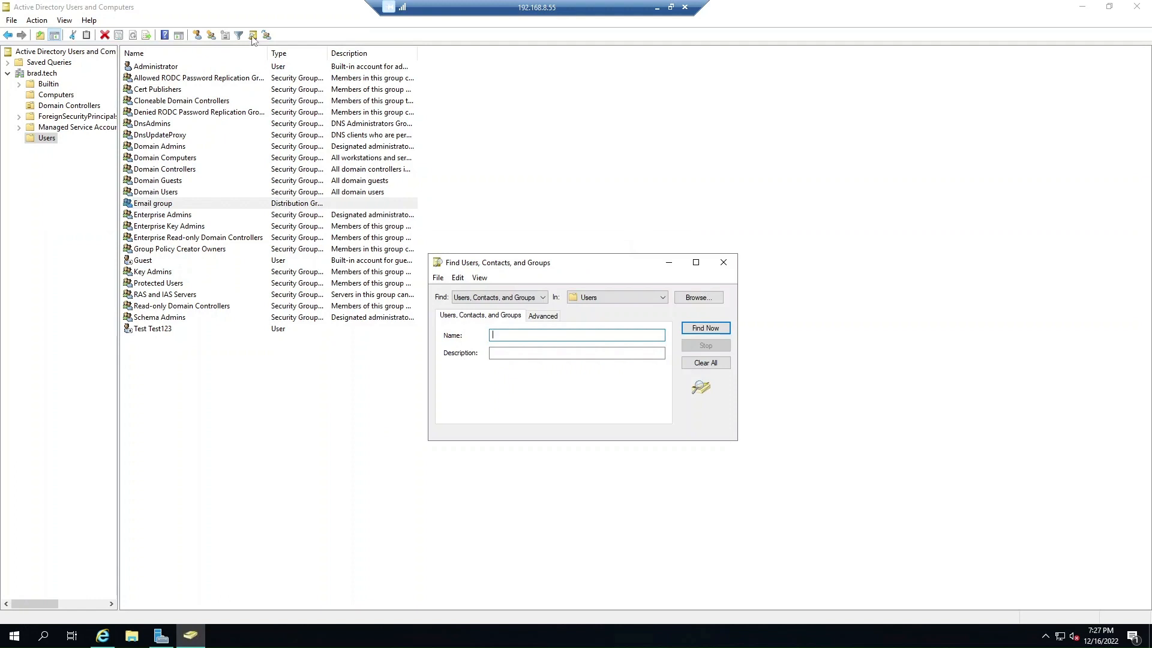
pyautogui.click(496, 299)
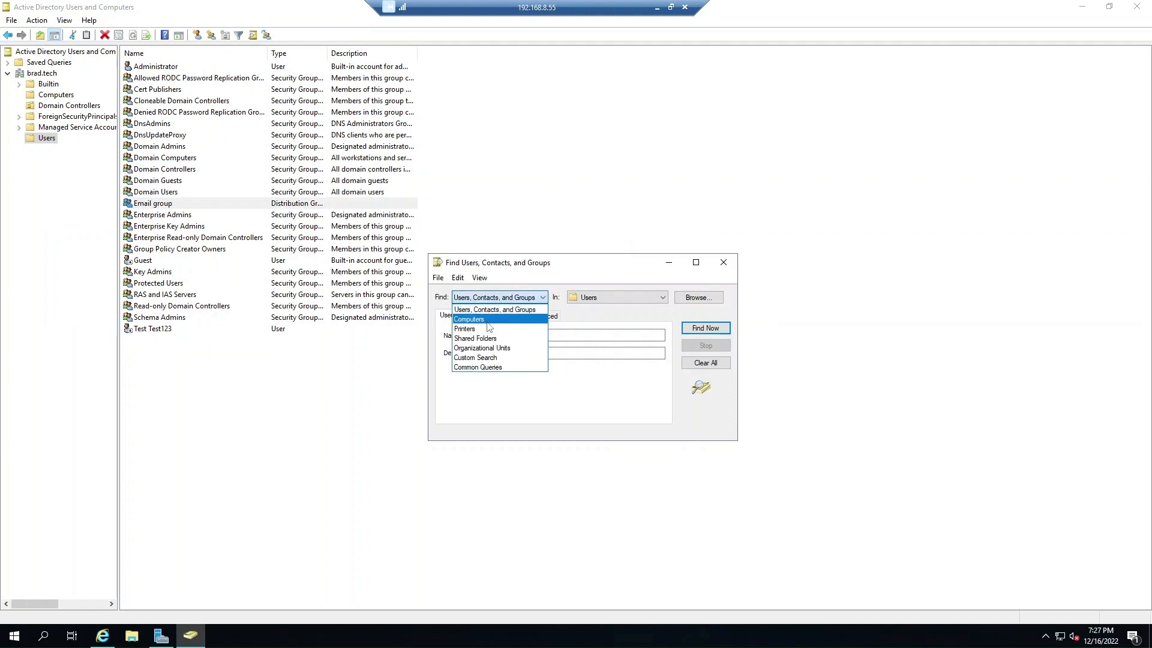
pyautogui.click(484, 358)
pyautogui.click(495, 297)
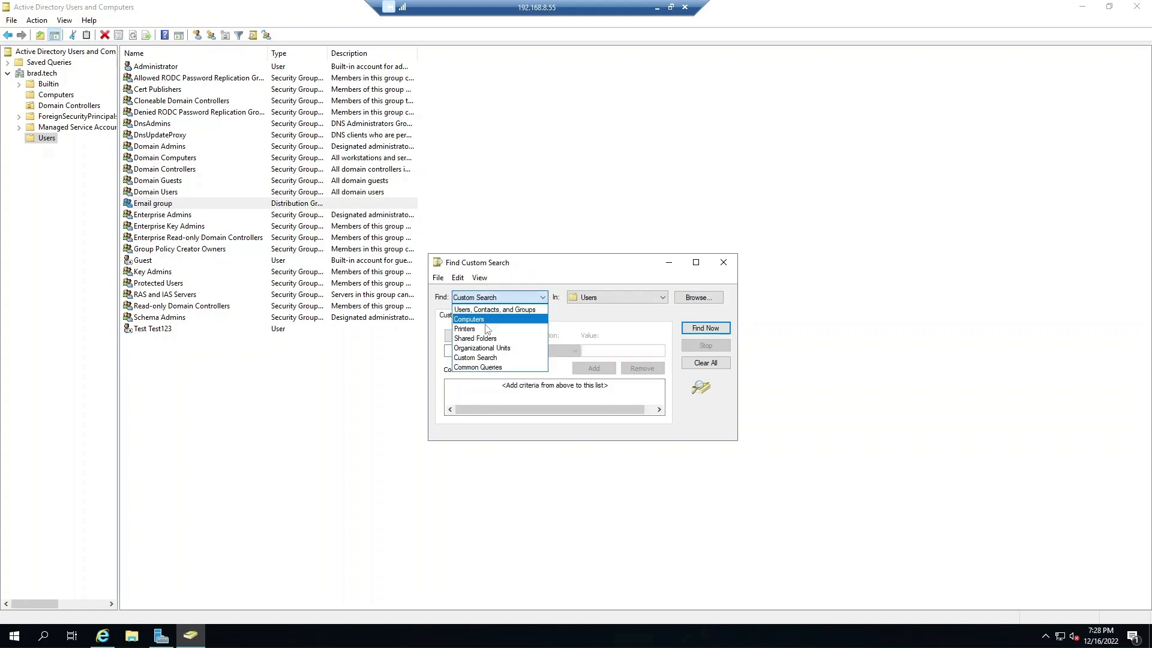
pyautogui.click(491, 306)
# Search the Entire Directory for 'Admin' and show the Administrators group's members.
pyautogui.click(496, 334)
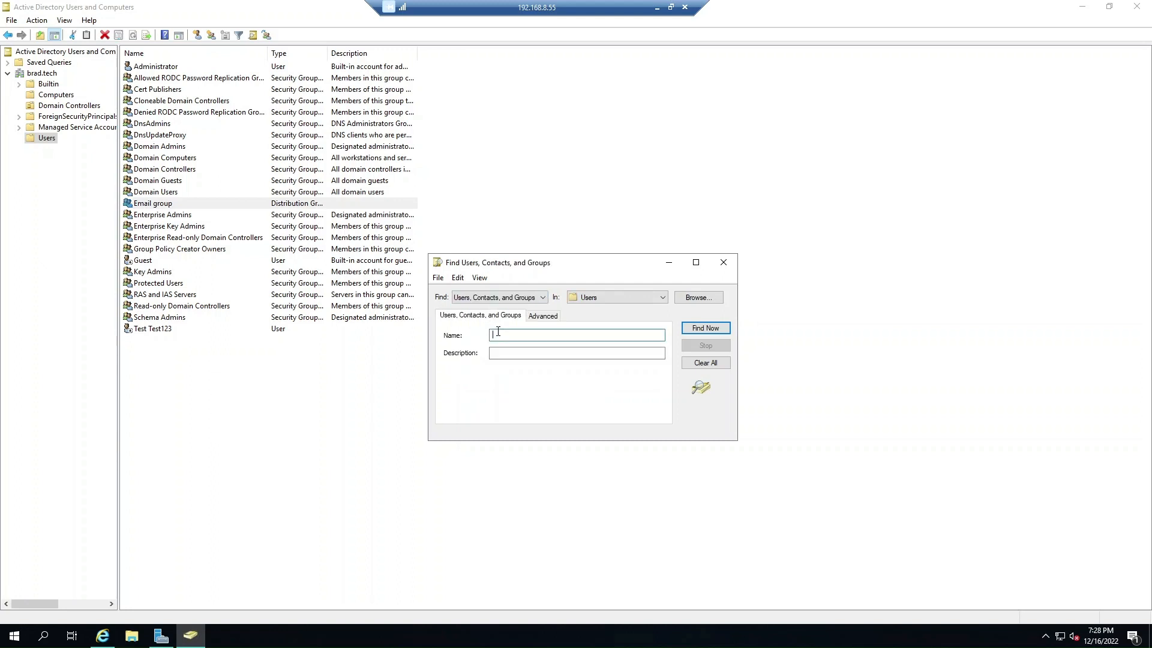
pyautogui.write('Admin')
pyautogui.click(624, 298)
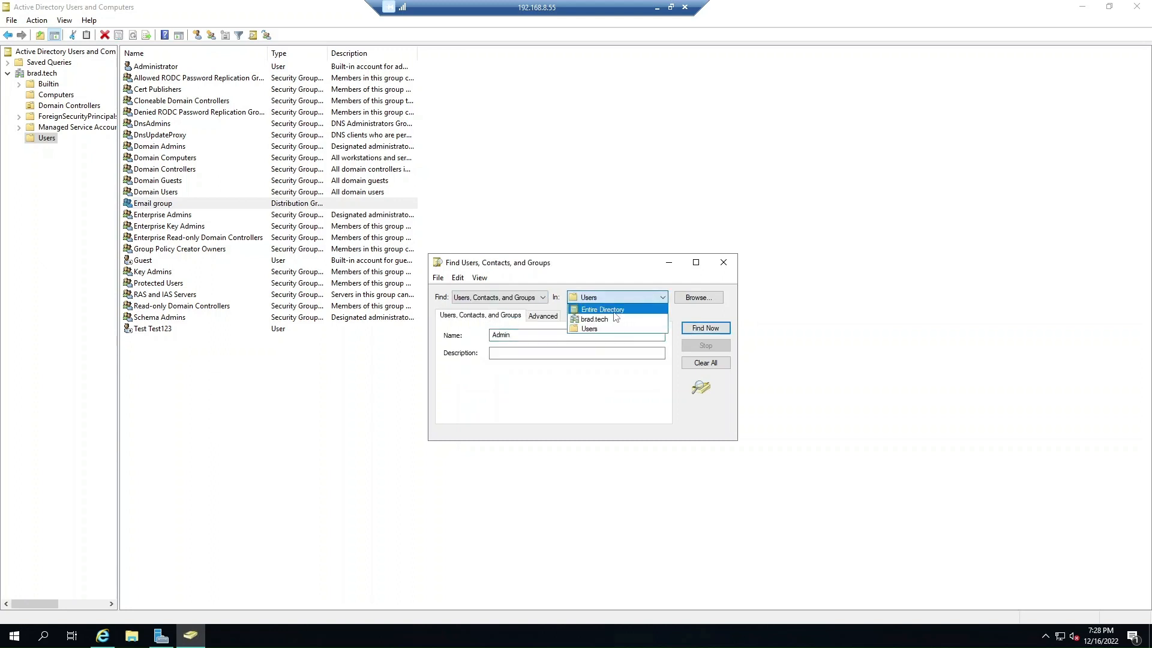
pyautogui.click(601, 310)
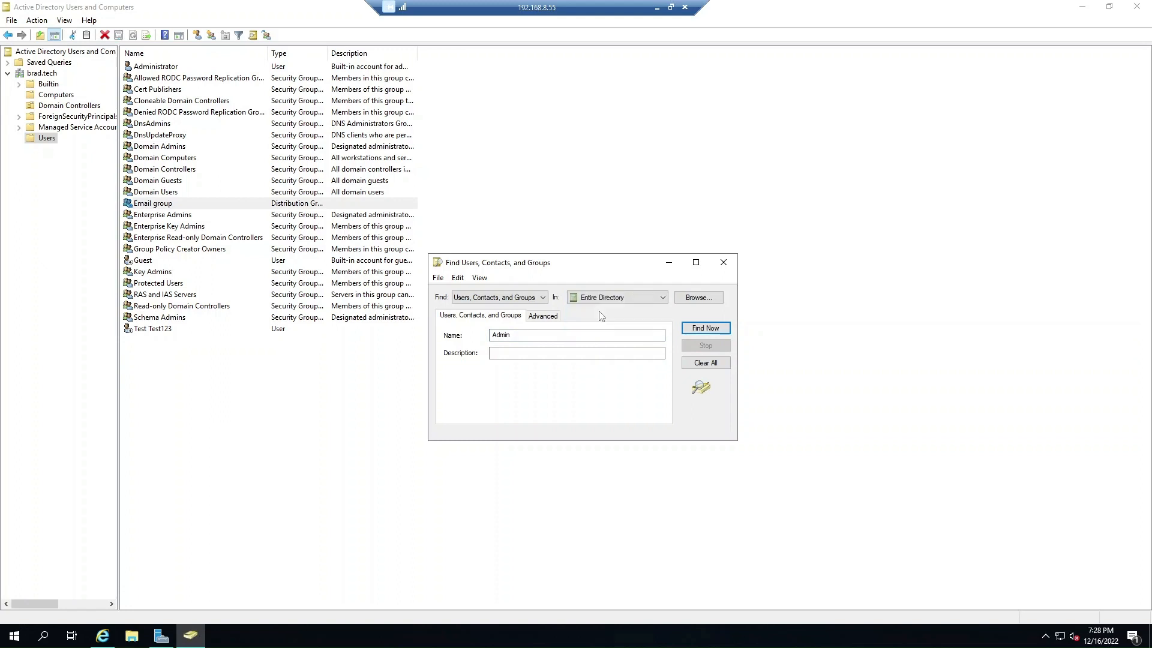
pyautogui.click(706, 328)
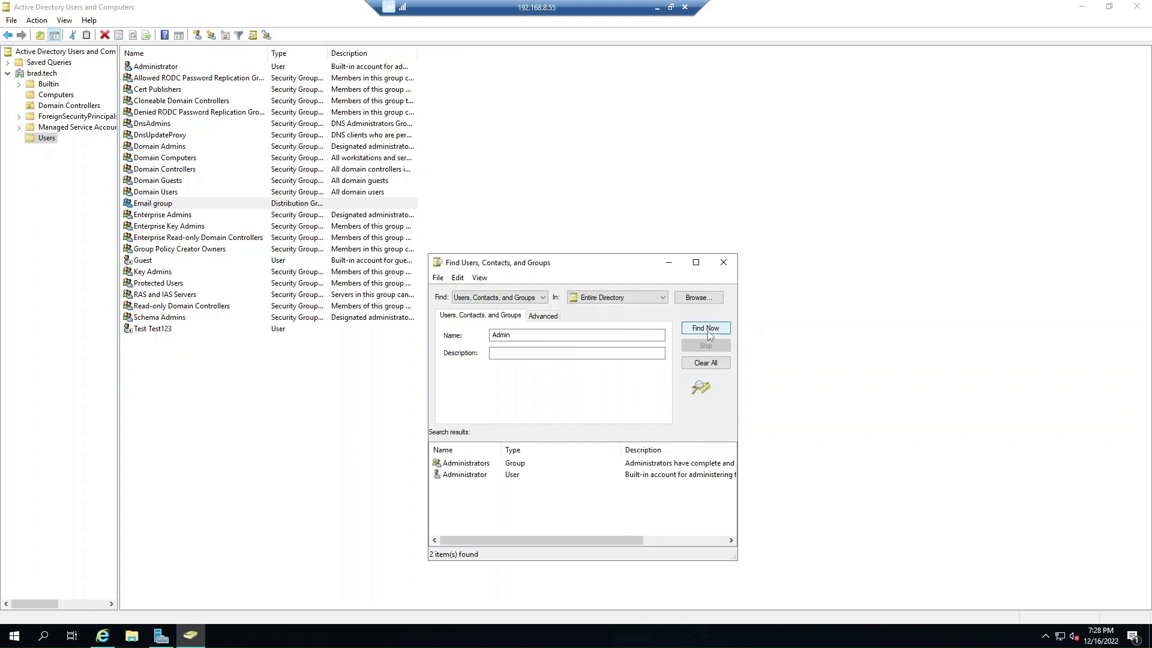
pyautogui.doubleClick(474, 463)
pyautogui.click(526, 376)
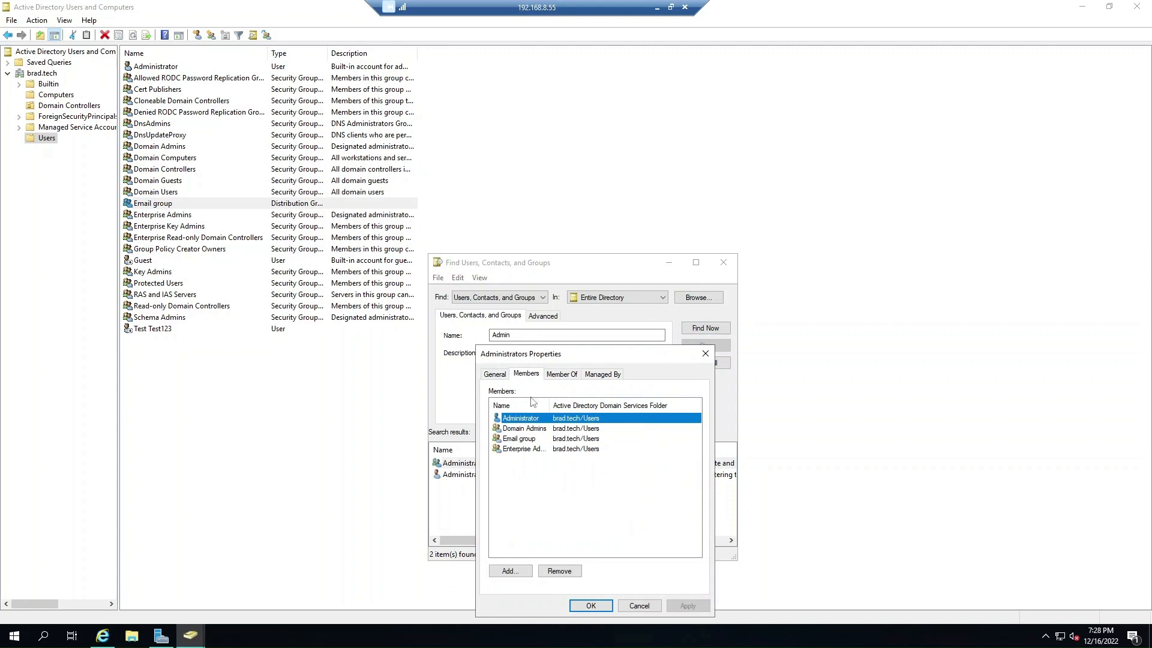
# Widen the Name column and review the members Email group, Administrator and Domain Admins.
pyautogui.moveTo(549, 400); pyautogui.dragTo(620, 402)
pyautogui.click(524, 440)
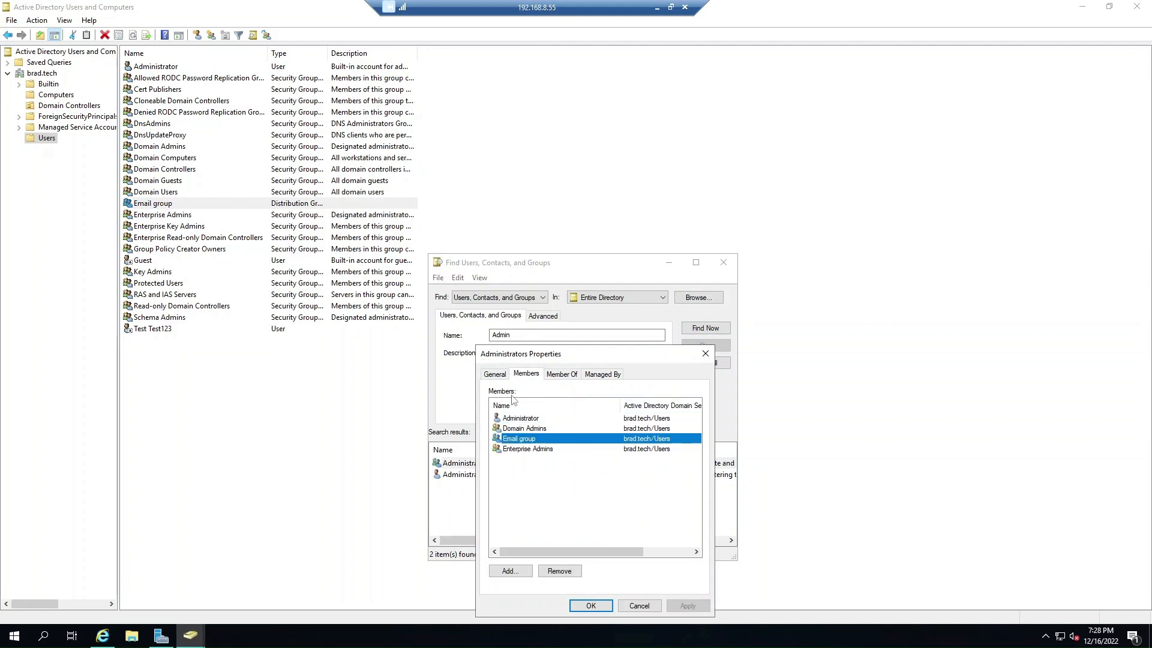
pyautogui.click(502, 377)
pyautogui.click(526, 374)
pyautogui.click(525, 420)
pyautogui.click(526, 428)
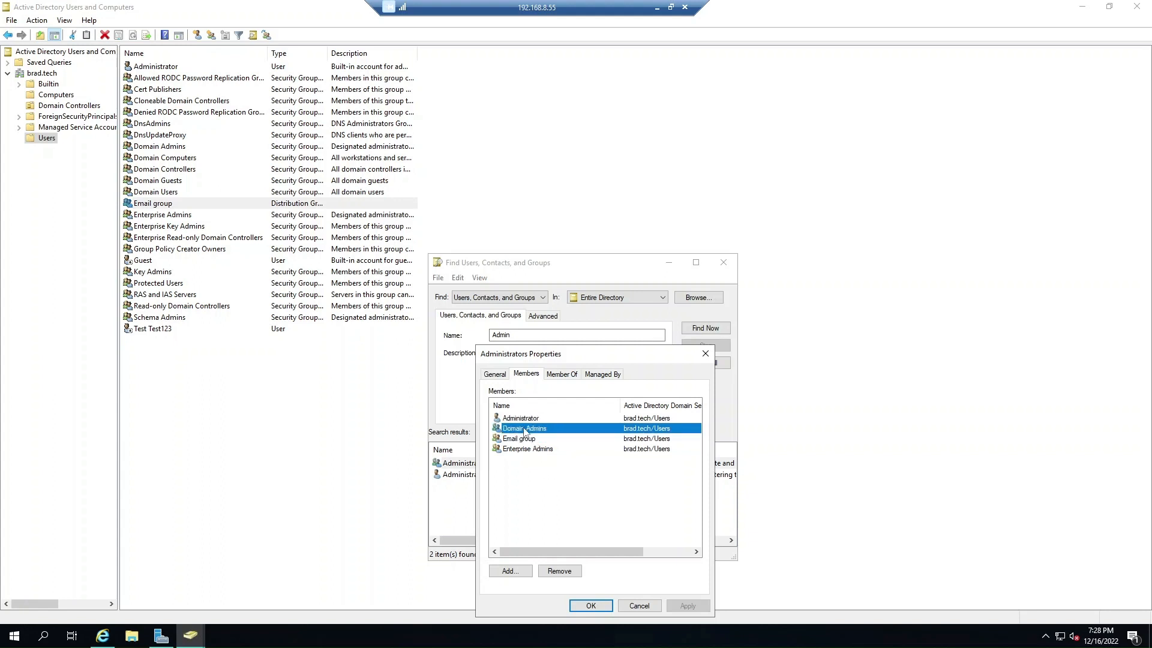
# Cancel Administrators Properties and close the Find window.
pyautogui.click(637, 606)
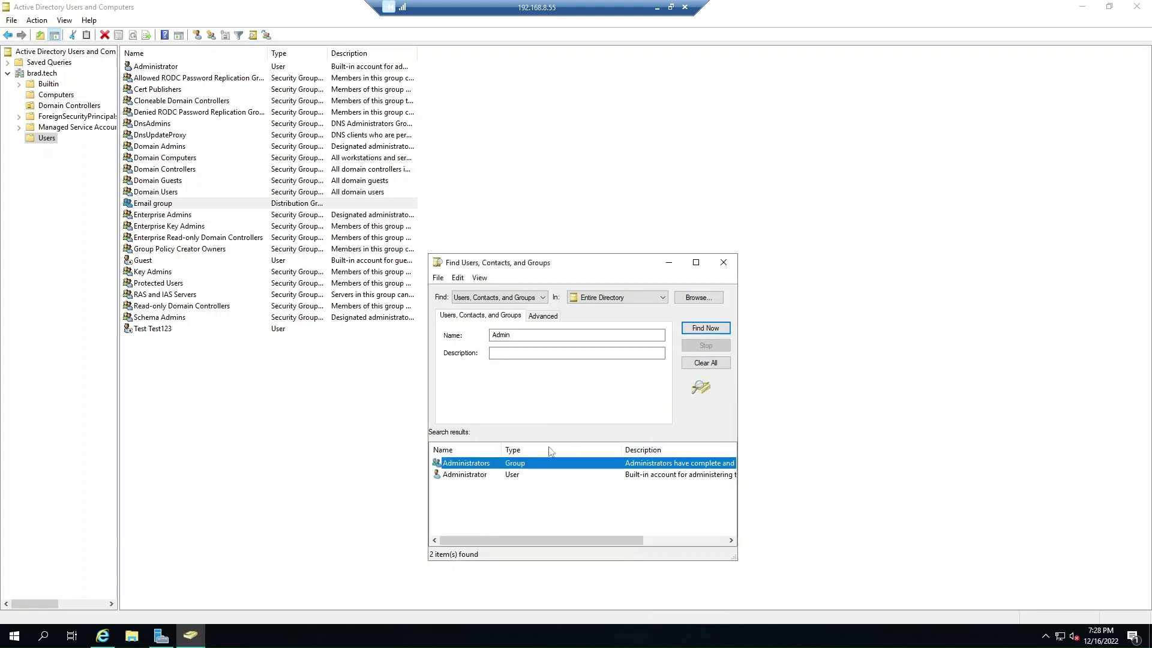
pyautogui.click(460, 477)
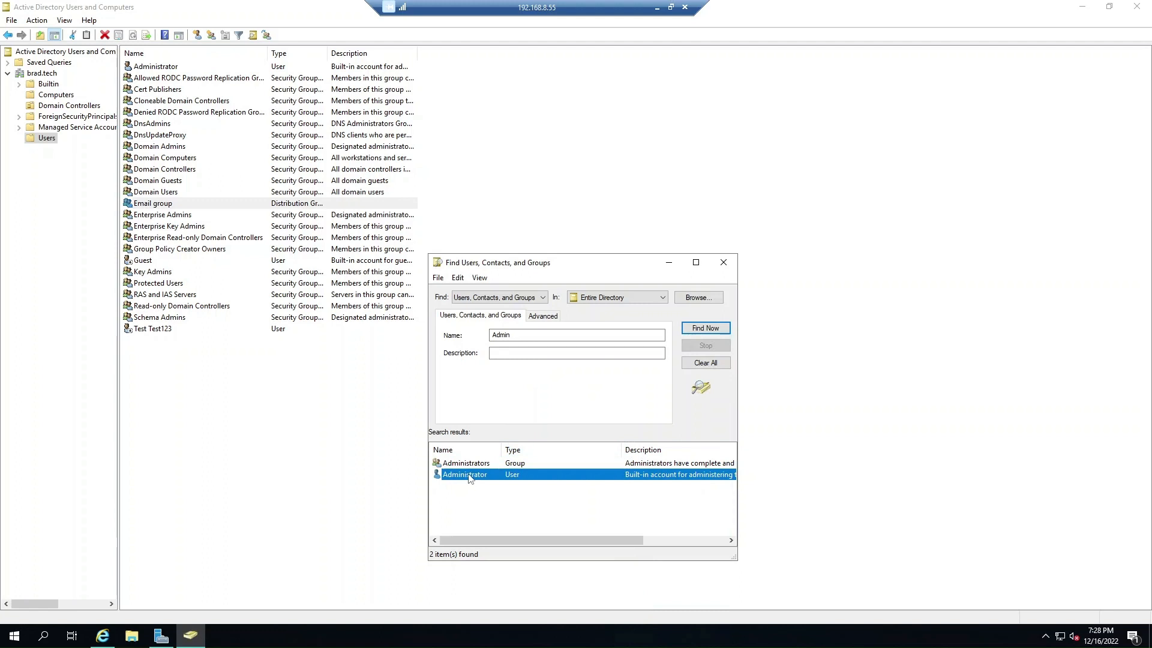
pyautogui.click(726, 263)
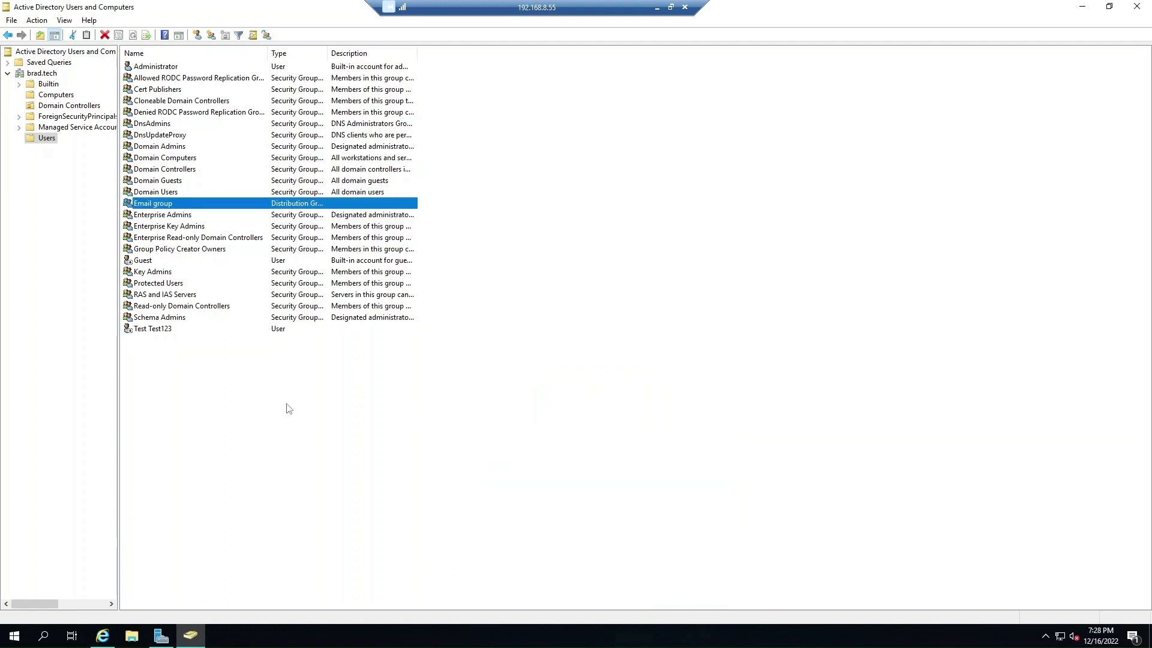
# Move from the test user's entry to the ESXi console and dismiss the Windows 10 lock screen.
pyautogui.click(153, 410)
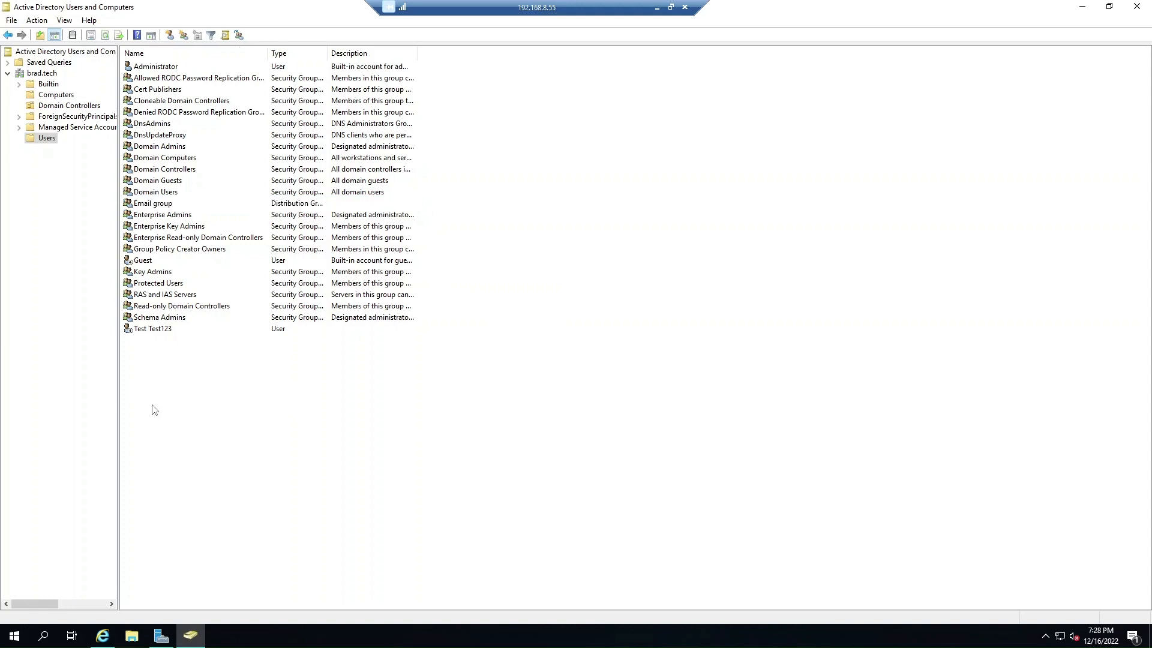
pyautogui.doubleClick(144, 330)
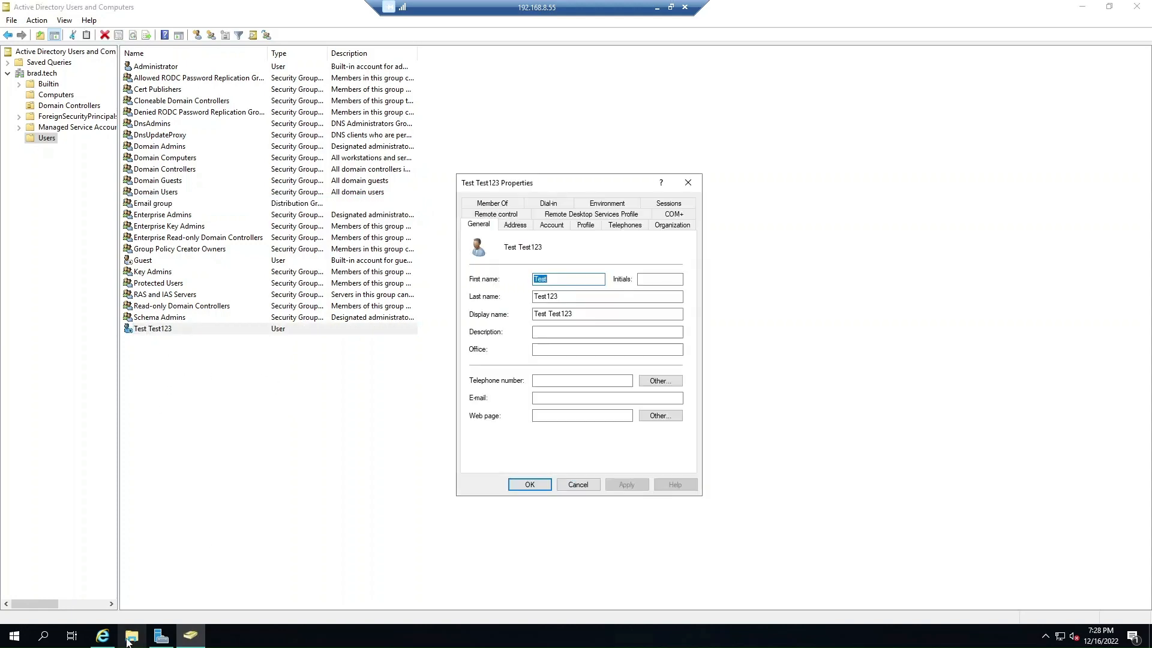
pyautogui.click(103, 636)
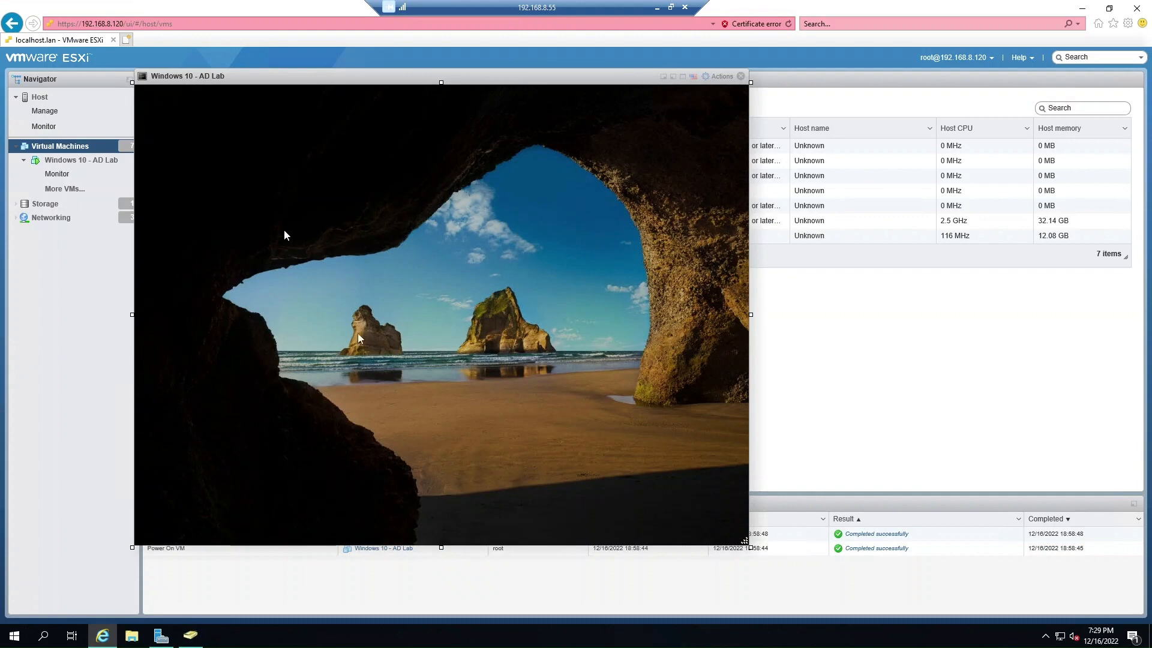
pyautogui.click(339, 334)
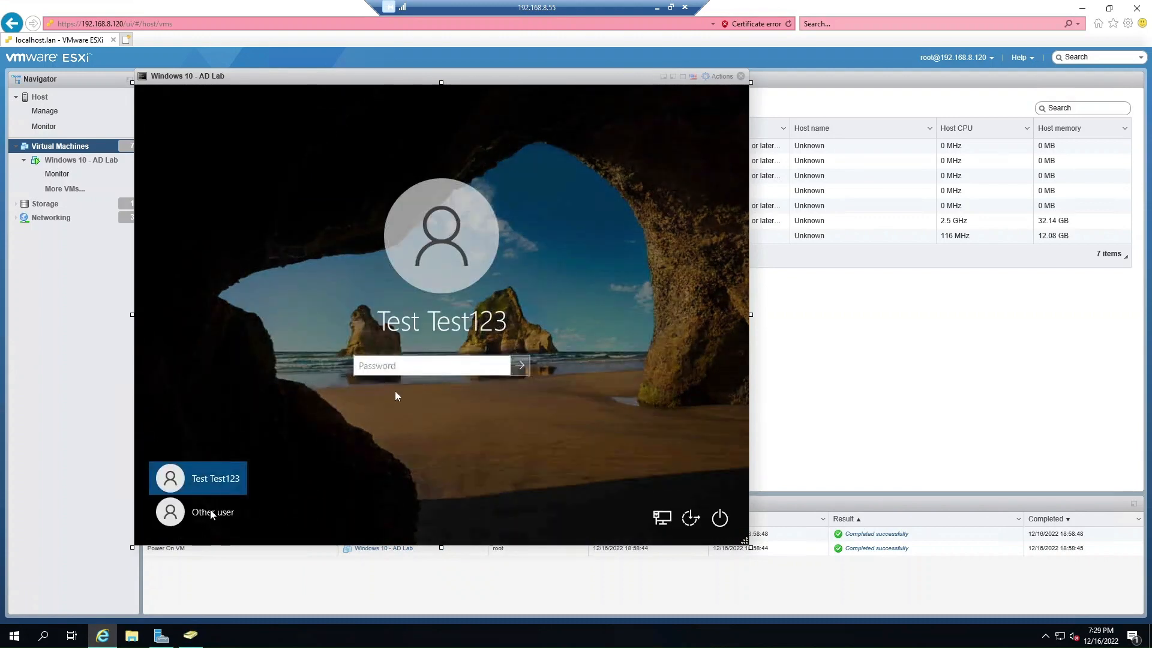
# Try signing in as Other user 'test' with its password and acknowledge the account-disabled refusal.
pyautogui.click(213, 513)
pyautogui.write('test')
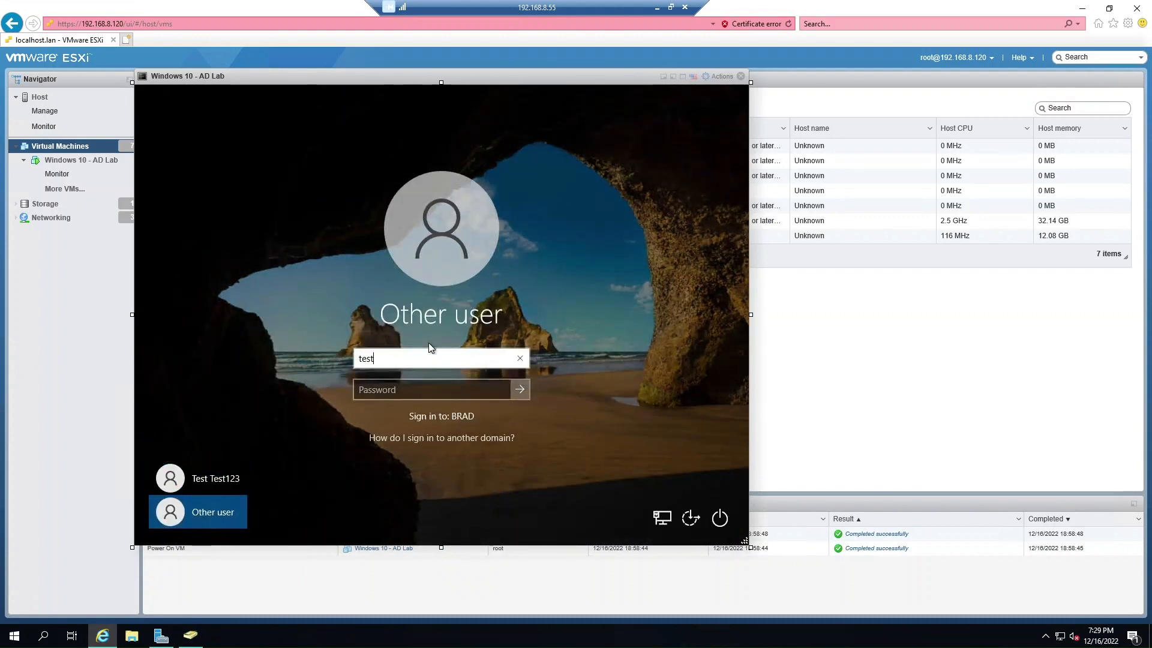
pyautogui.press('Tab')
pyautogui.write('Password123!')
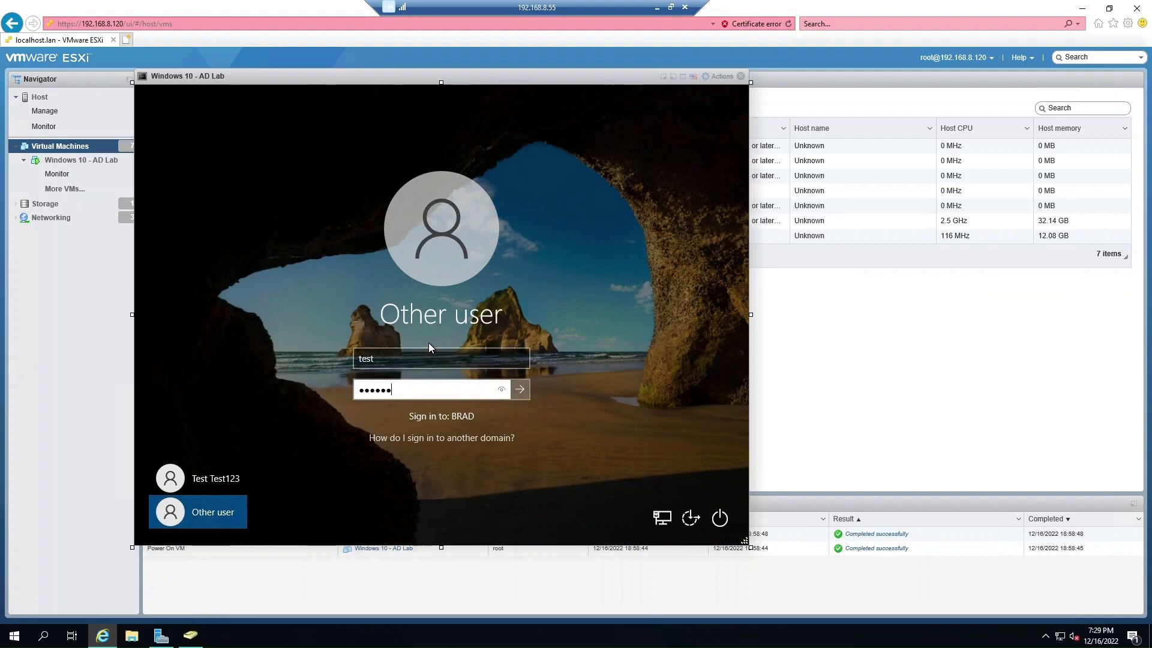
pyautogui.press('Return')
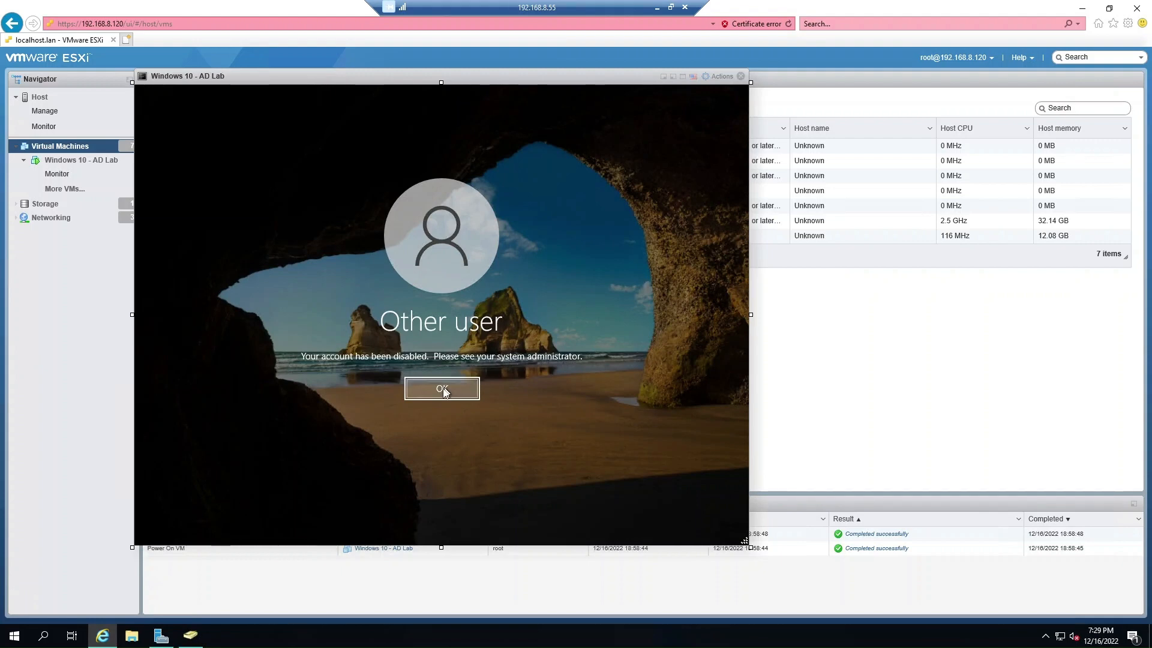
pyautogui.click(442, 389)
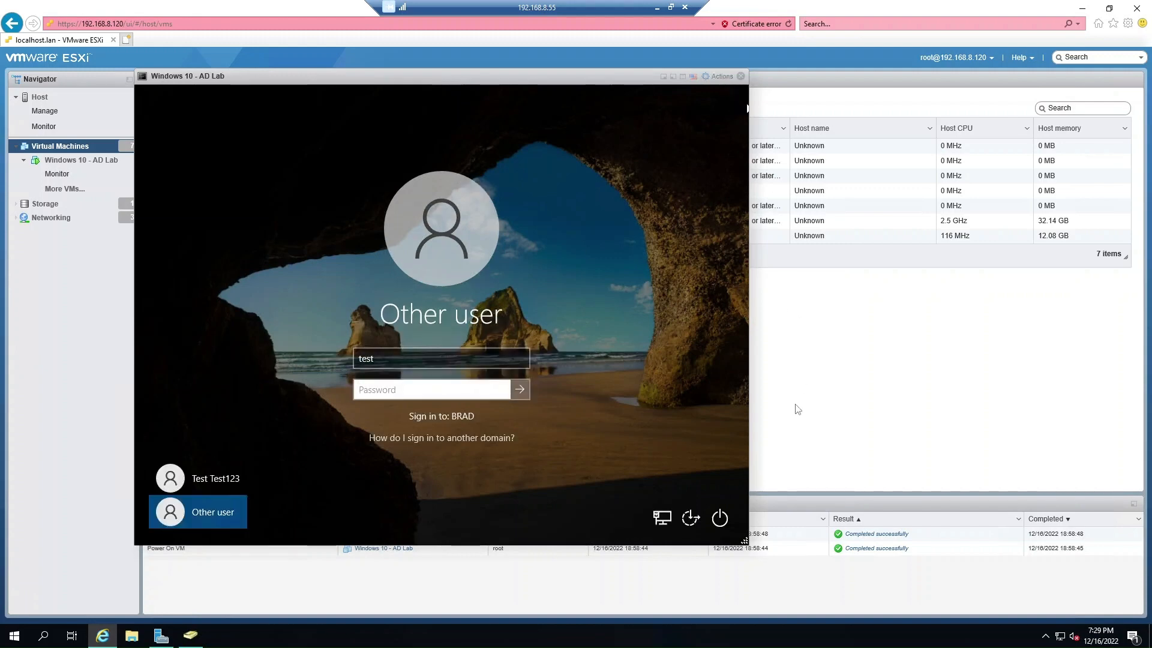
pyautogui.click(191, 635)
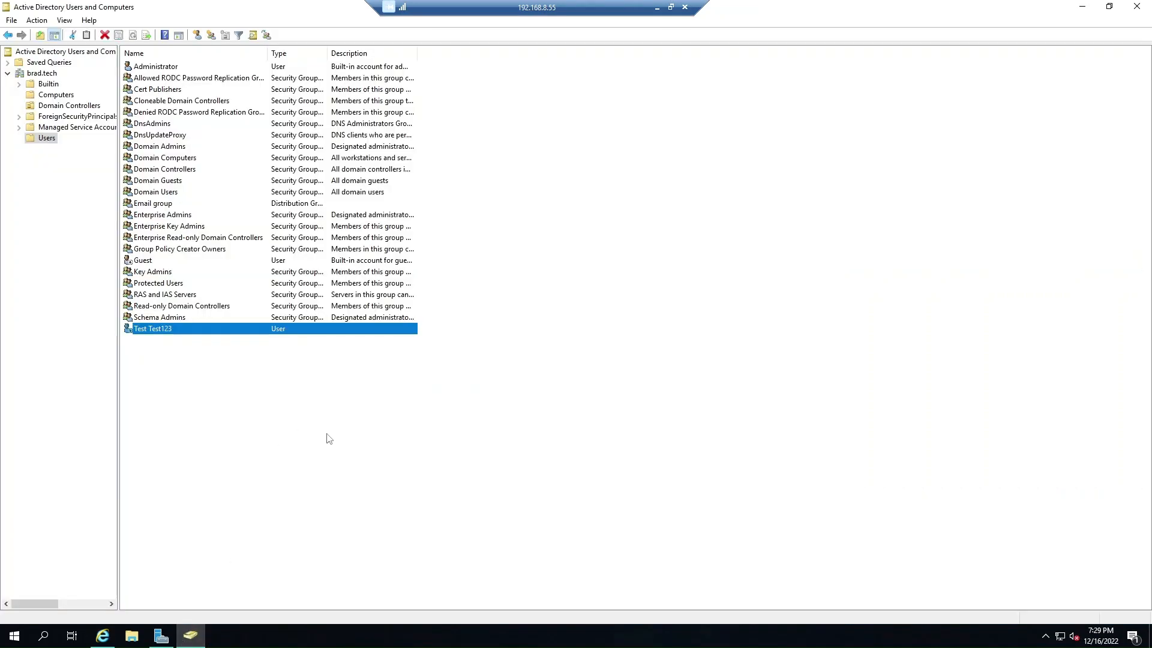
# Enable the Test Test123 account, confirm the message, and open its Properties.
pyautogui.rightClick(159, 337)
pyautogui.click(252, 377)
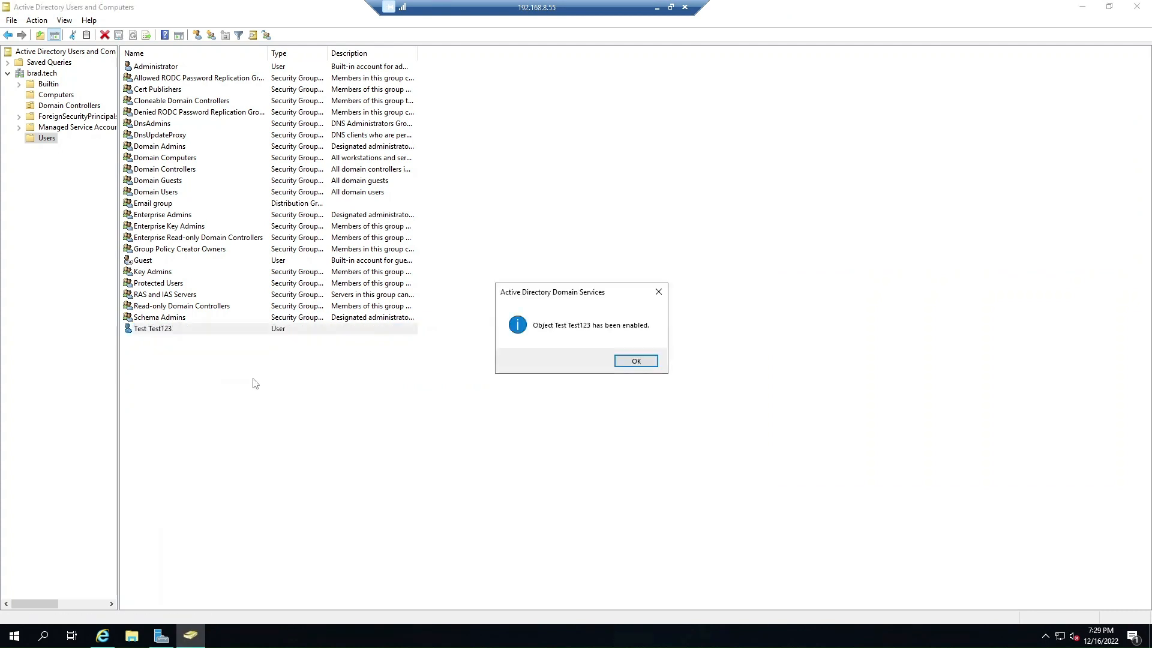
pyautogui.click(636, 361)
pyautogui.doubleClick(161, 333)
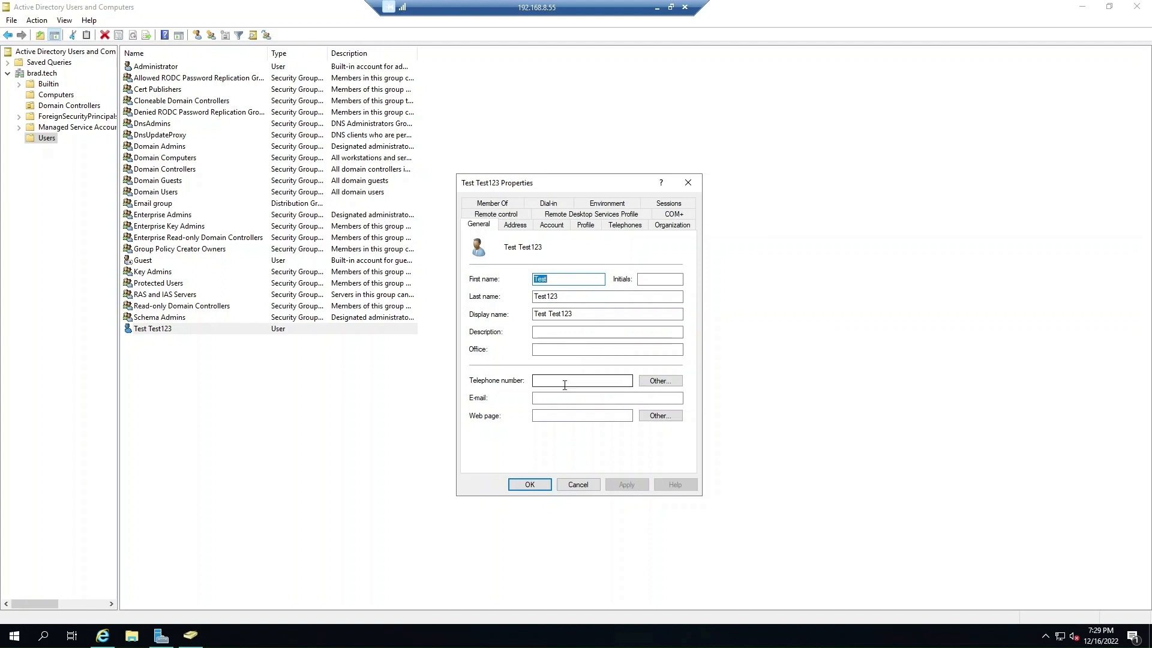
# View Test Test123's Address and Account tabs and open Logon Hours, showing logon permitted at all times.
pyautogui.click(662, 415)
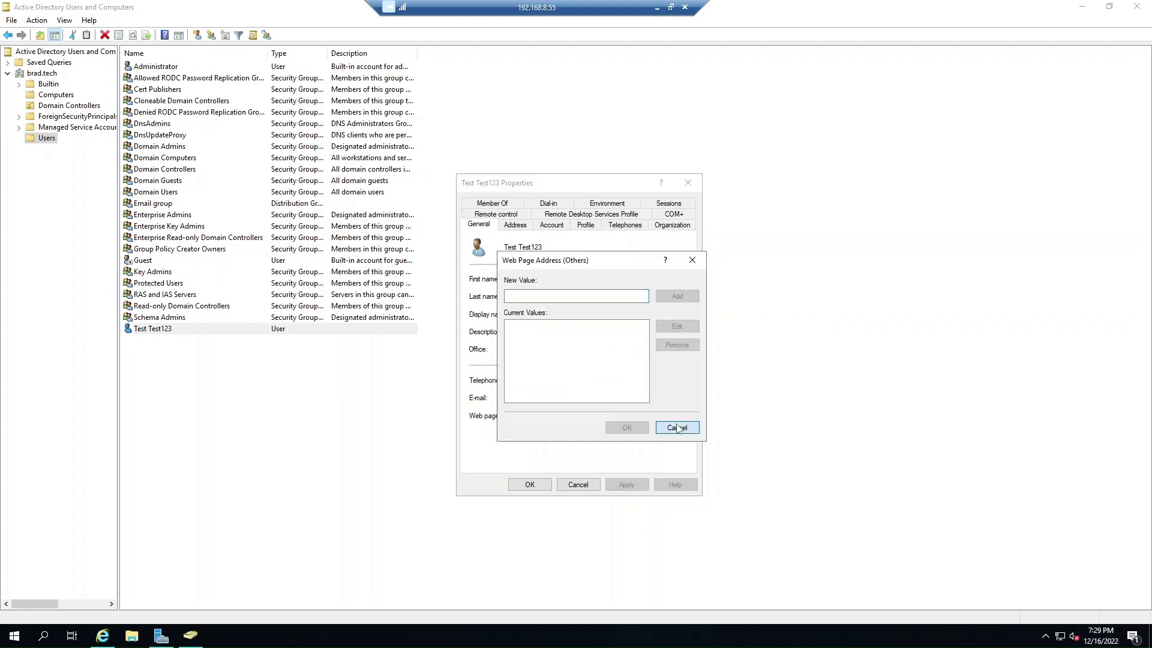
pyautogui.click(676, 427)
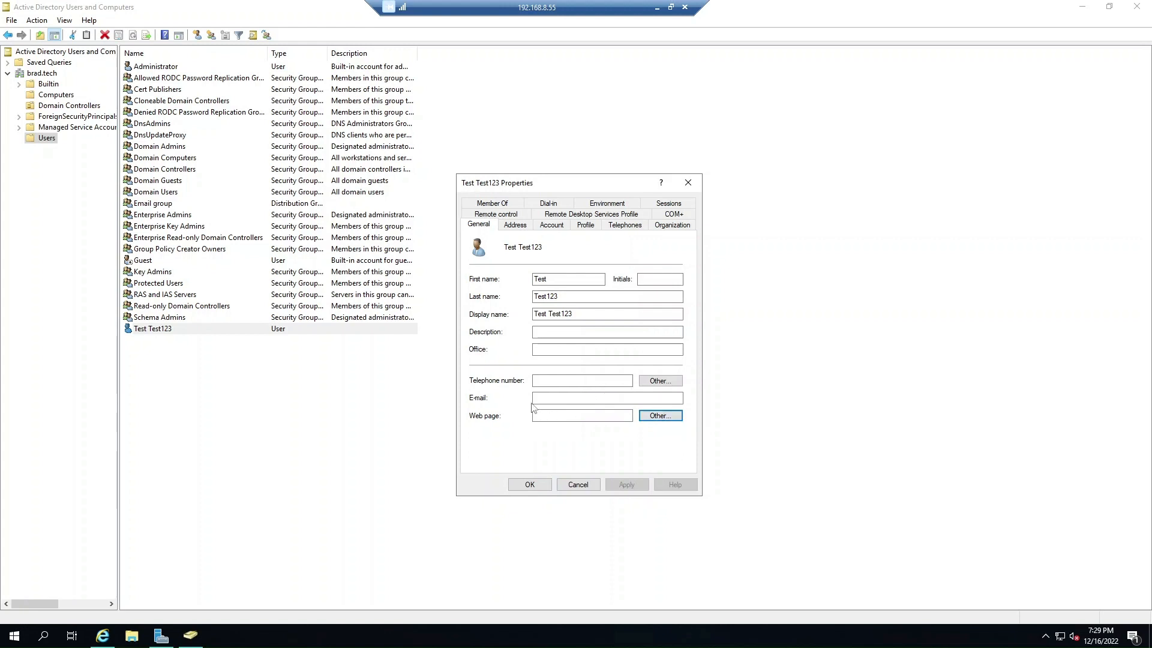
pyautogui.click(516, 225)
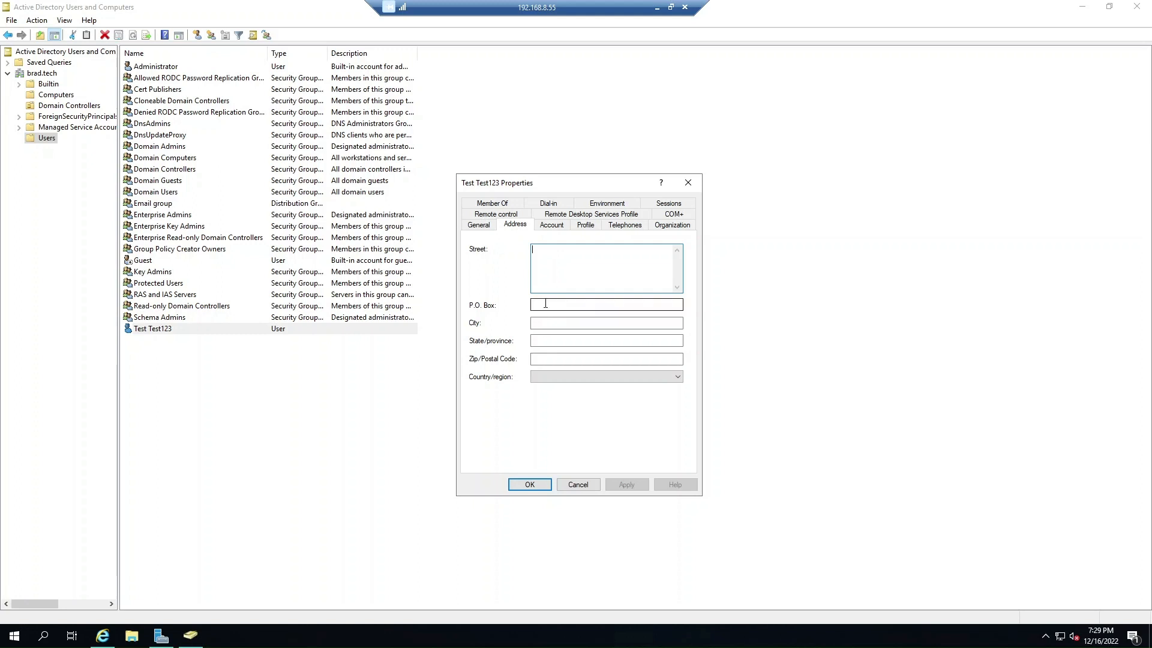
pyautogui.click(551, 225)
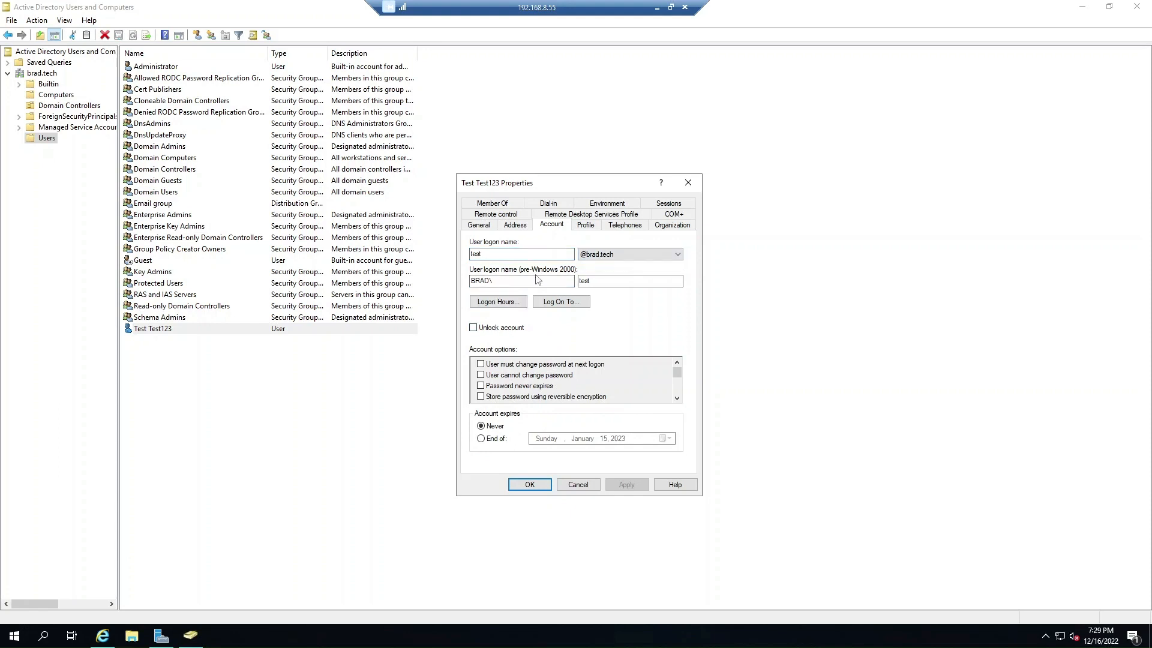
pyautogui.click(504, 303)
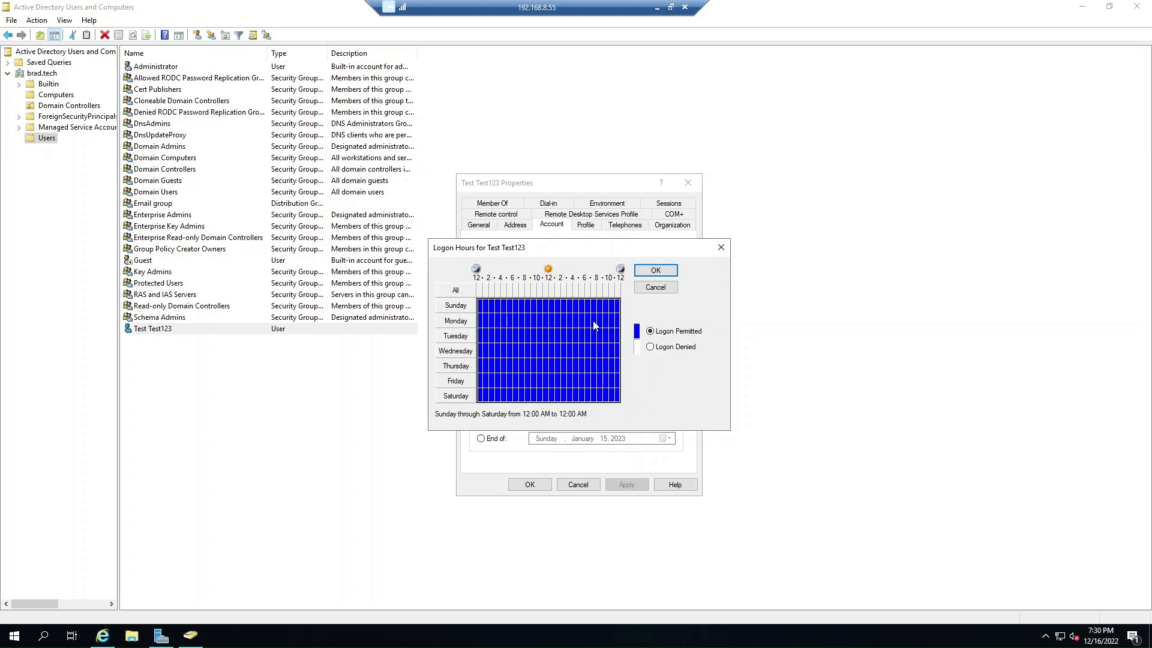
# Cancel Logon Hours unchanged and open Test Test123's Log On To workstation settings.
pyautogui.click(665, 289)
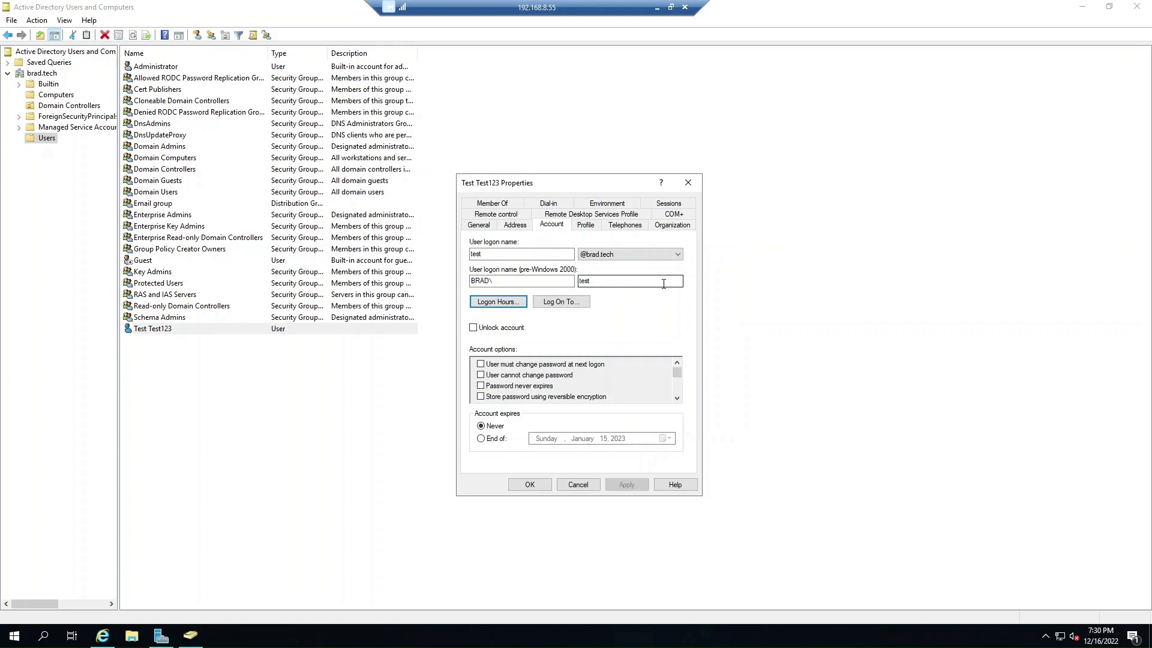
pyautogui.click(570, 303)
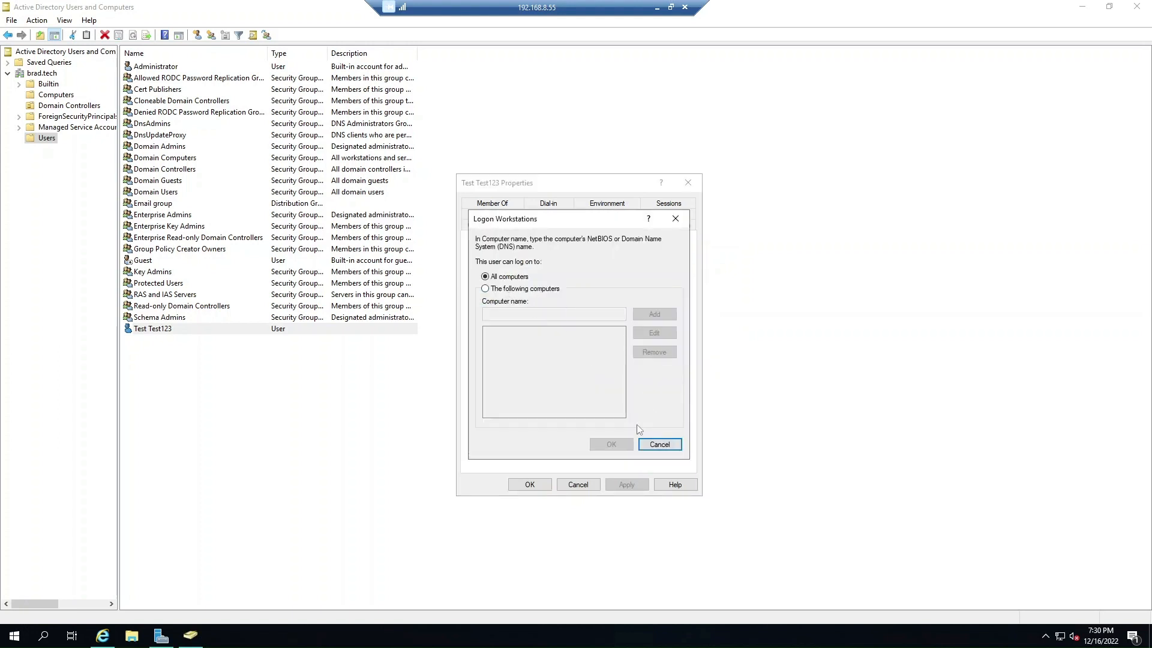
# Try restricting logon to specific computers, then revert to All computers and cancel.
pyautogui.click(519, 289)
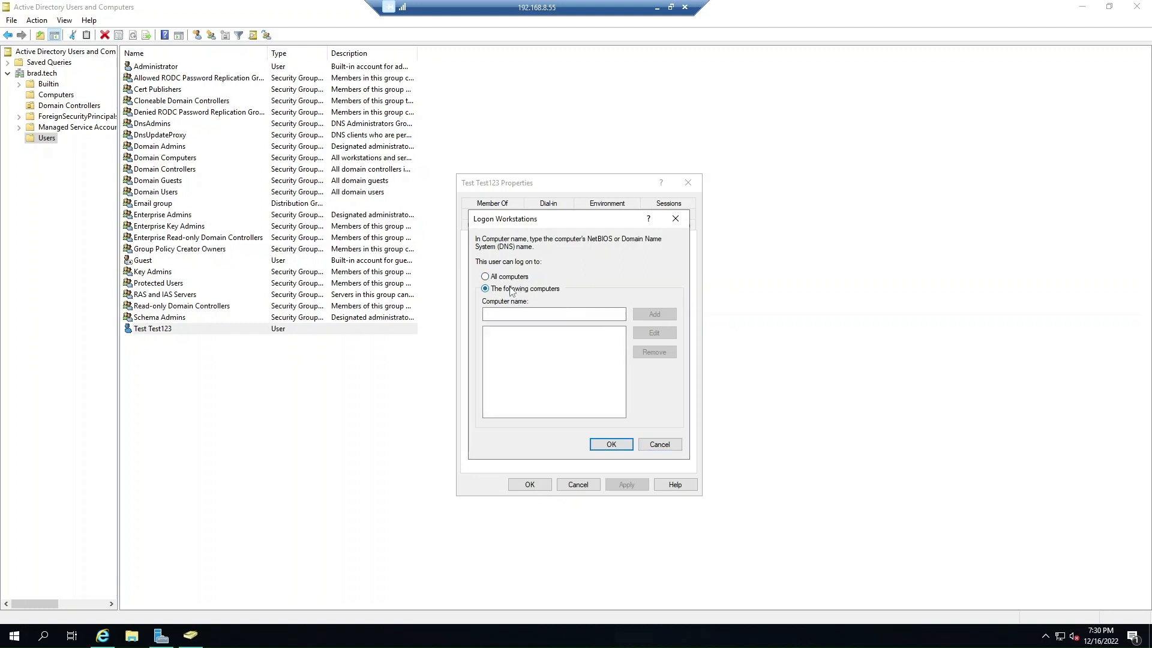
pyautogui.click(517, 310)
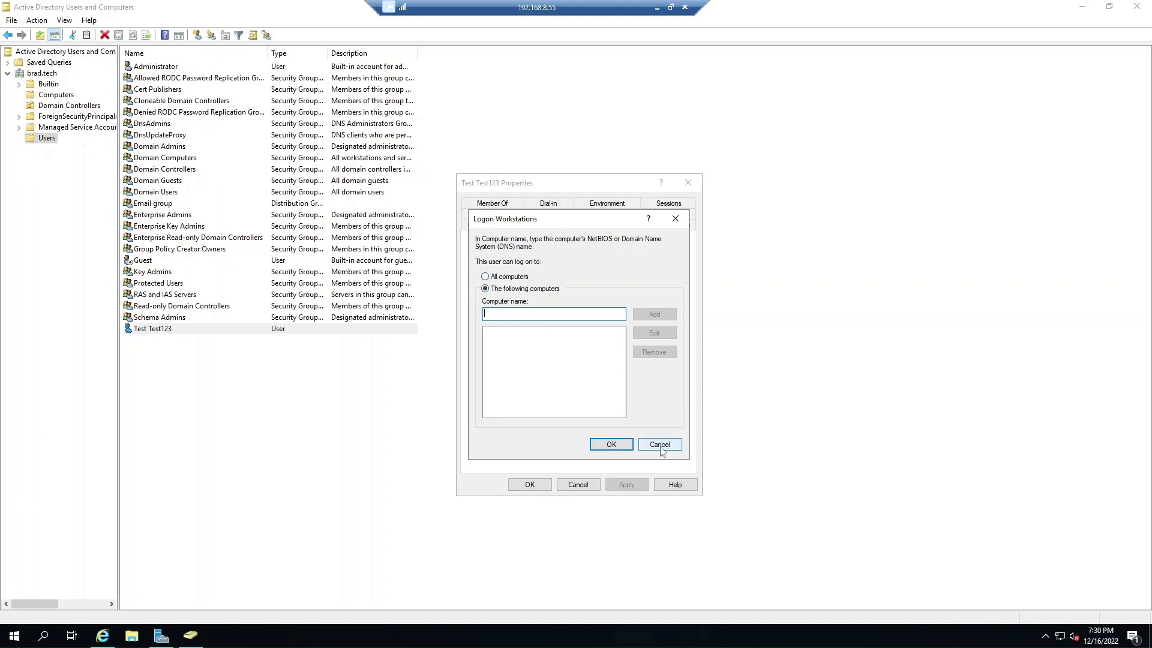
pyautogui.click(515, 277)
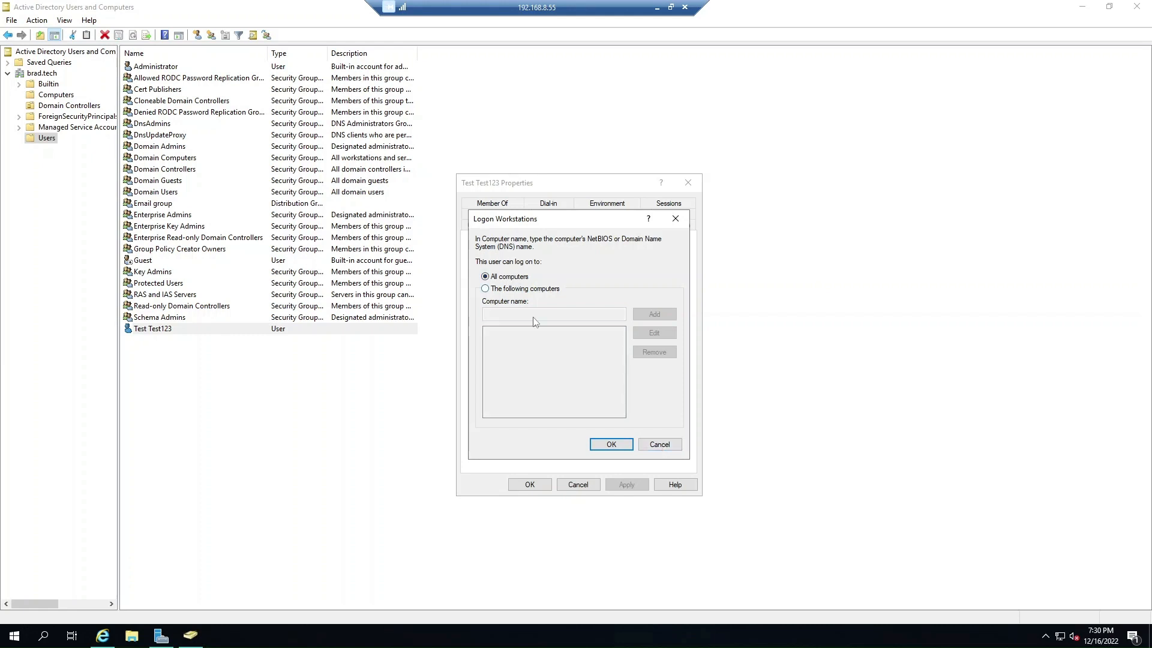
pyautogui.click(661, 446)
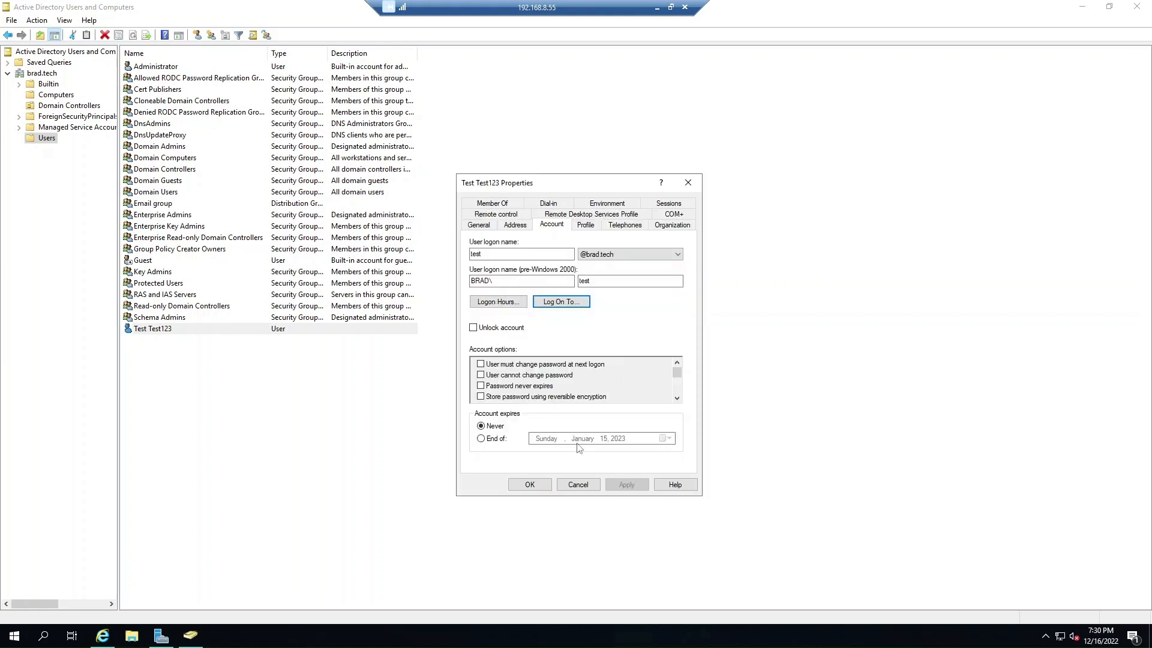
# Scroll through Test Test123's account options list, then view its empty Profile tab.
pyautogui.click(676, 398)
pyautogui.click(677, 398)
pyautogui.click(677, 398)
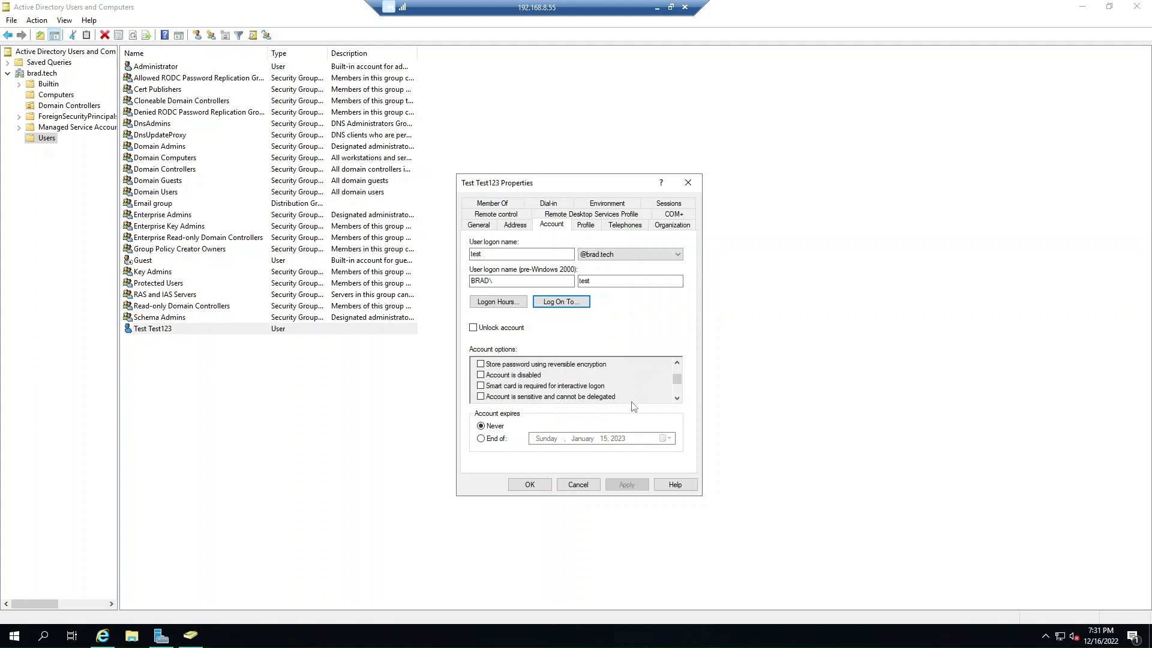
pyautogui.click(677, 398)
pyautogui.click(677, 397)
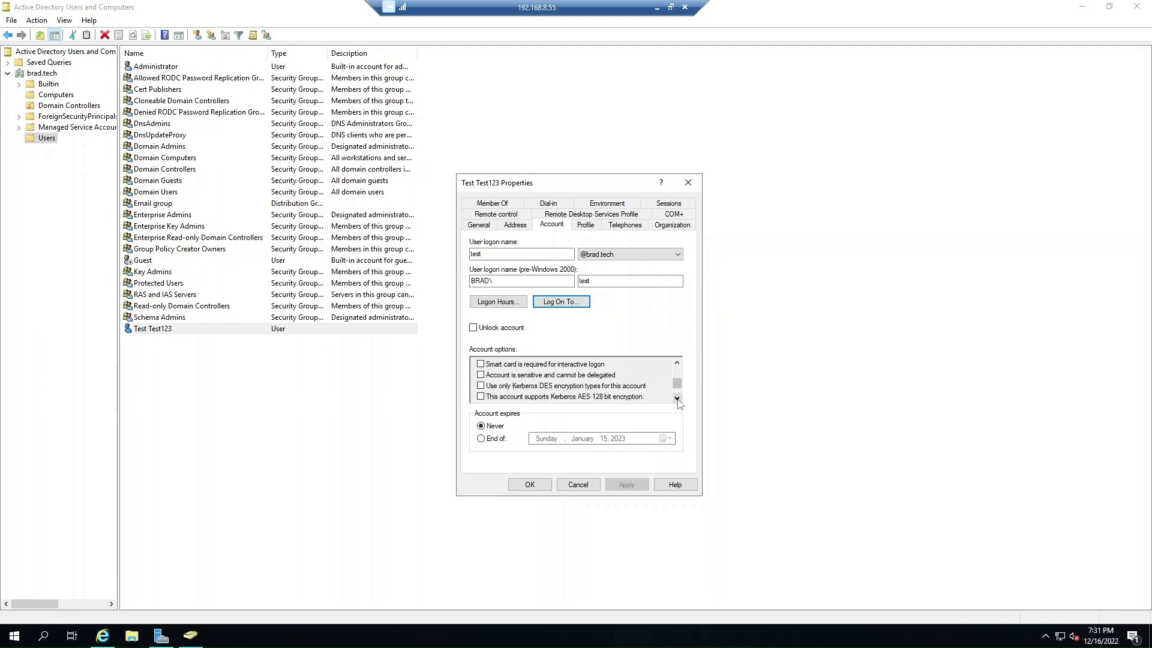
pyautogui.click(677, 397)
pyautogui.click(677, 398)
pyautogui.click(677, 398)
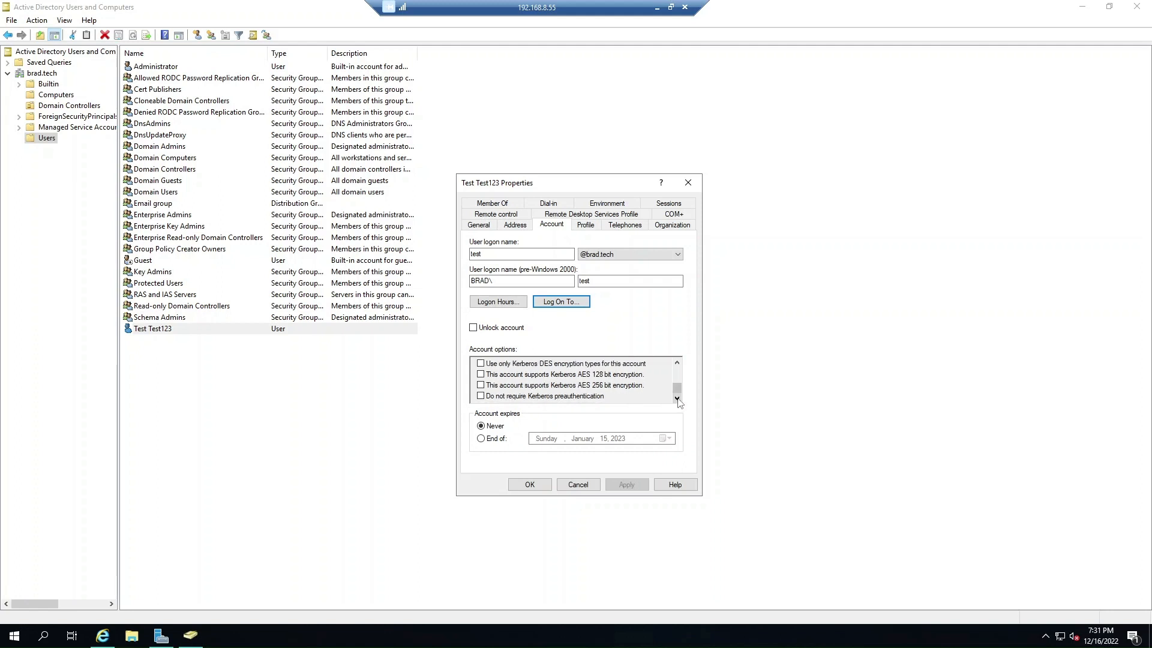
pyautogui.scroll(3, 630, 375)
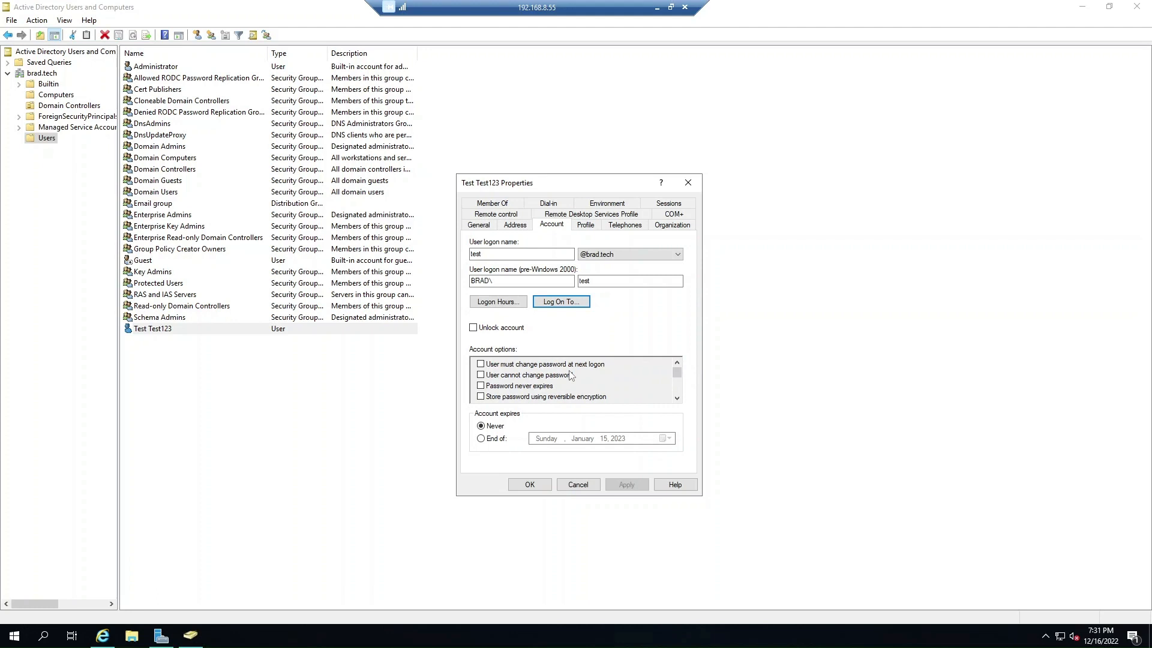
pyautogui.click(585, 227)
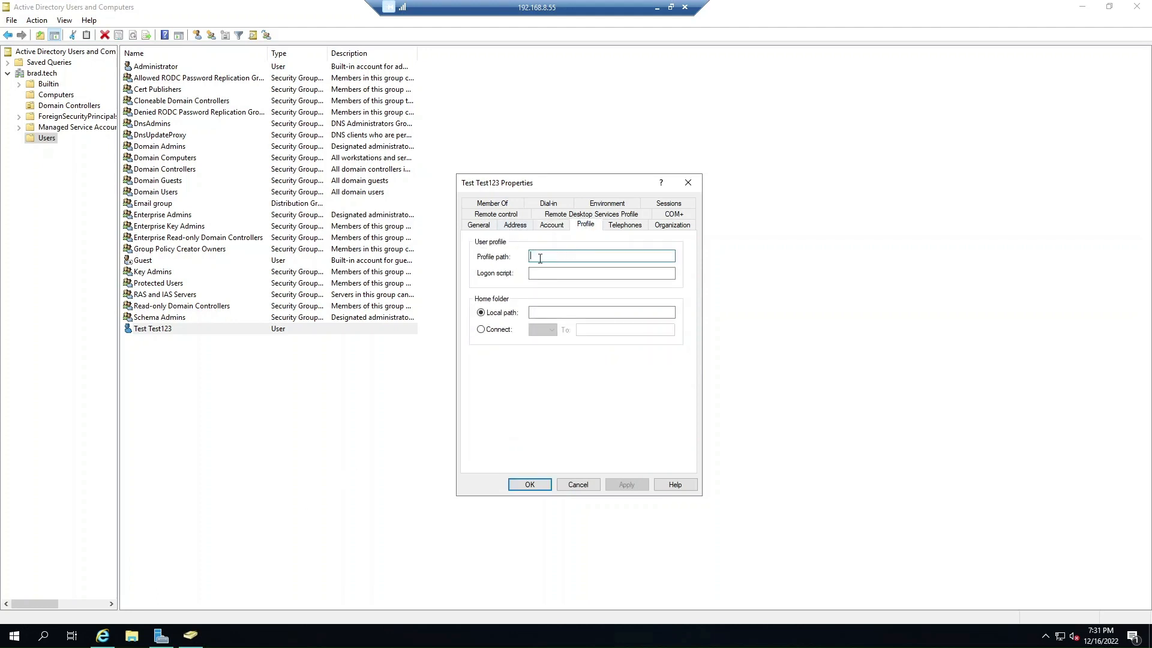
# Set the home folder to Connect drive E: and bring up File Explorer.
pyautogui.click(540, 278)
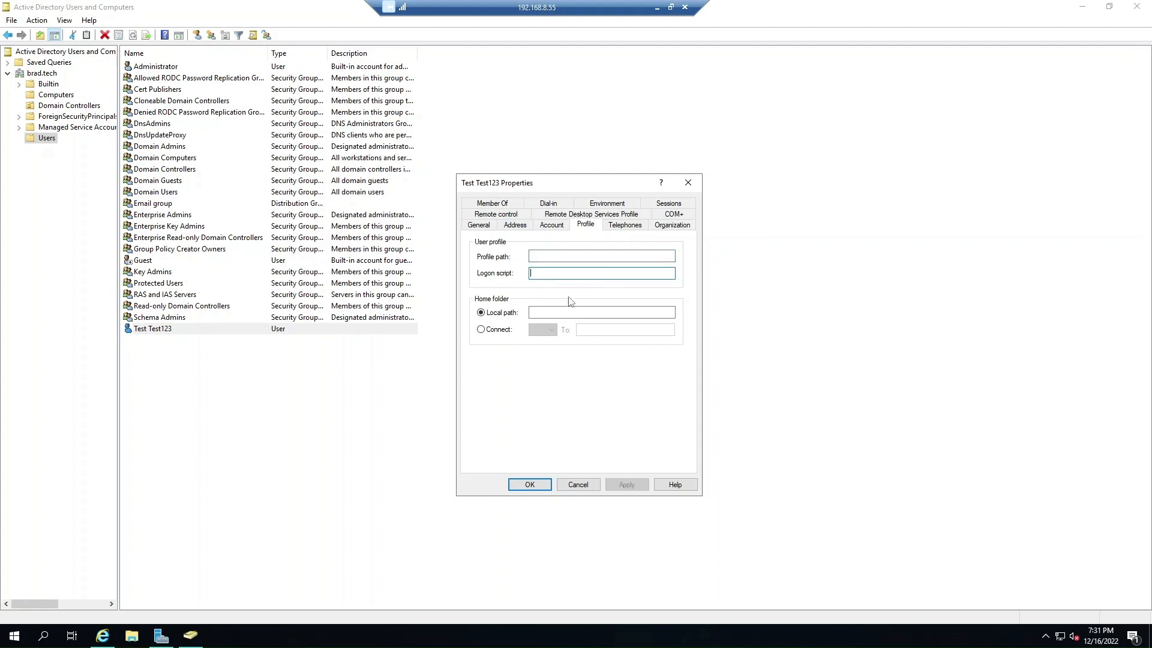
pyautogui.click(498, 329)
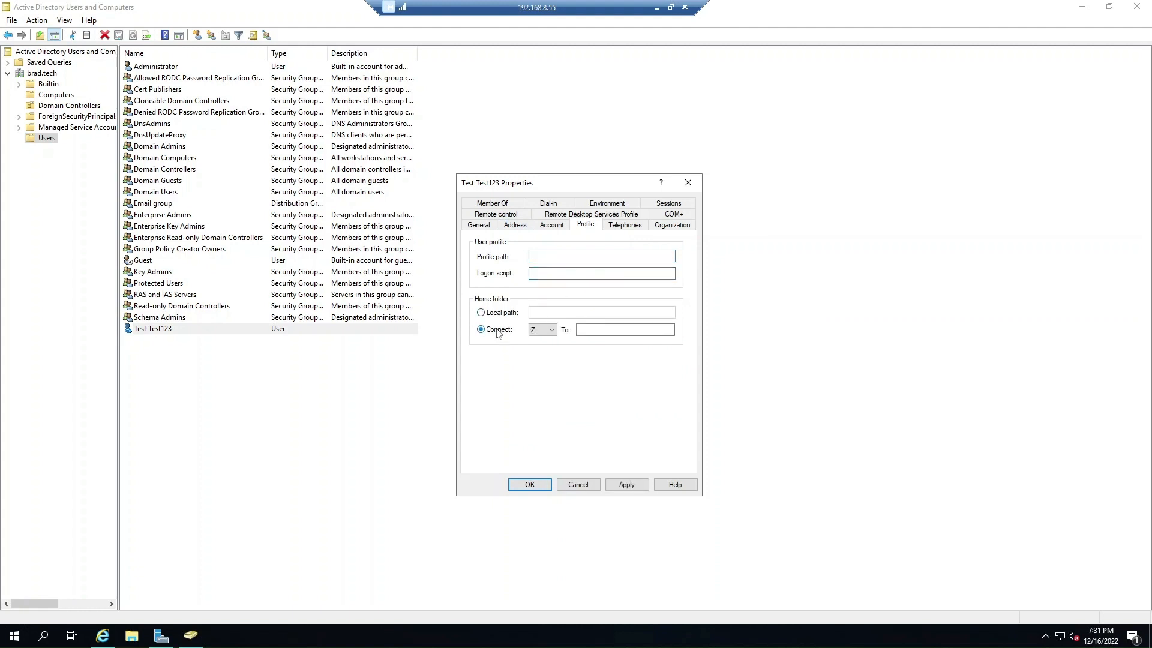
pyautogui.click(551, 330)
pyautogui.click(543, 354)
pyautogui.click(601, 332)
pyautogui.click(583, 329)
pyautogui.click(132, 636)
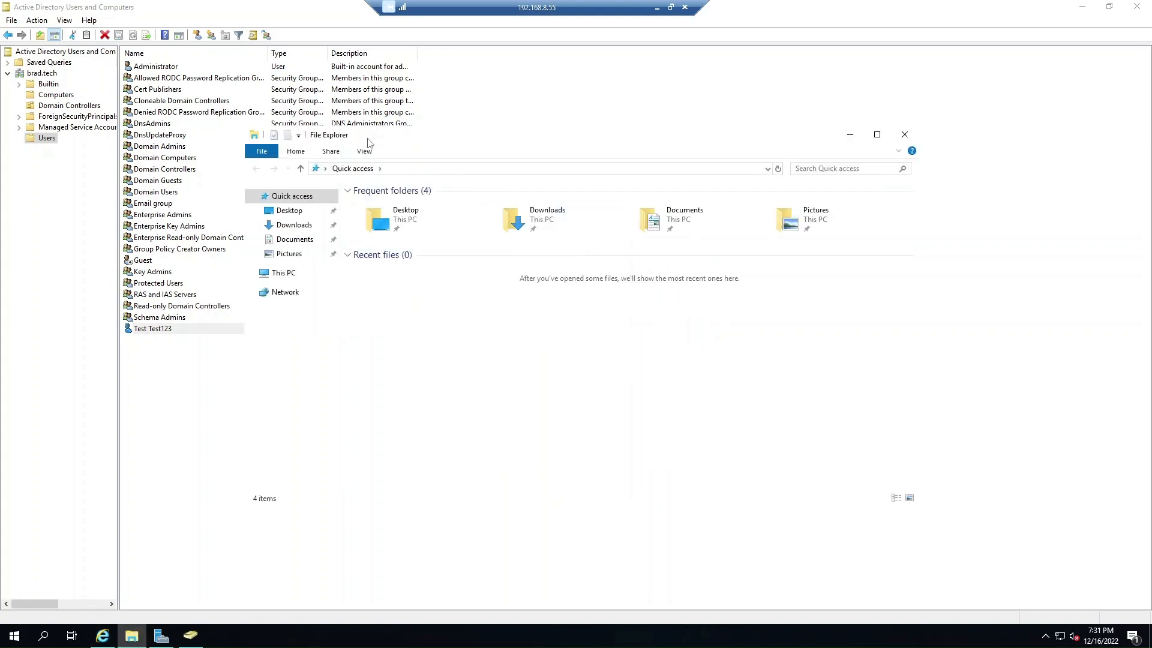
# Browse File Explorer to \\192.168.8.55\sysvol\brad.tech.
pyautogui.click(403, 168)
pyautogui.write('\\')
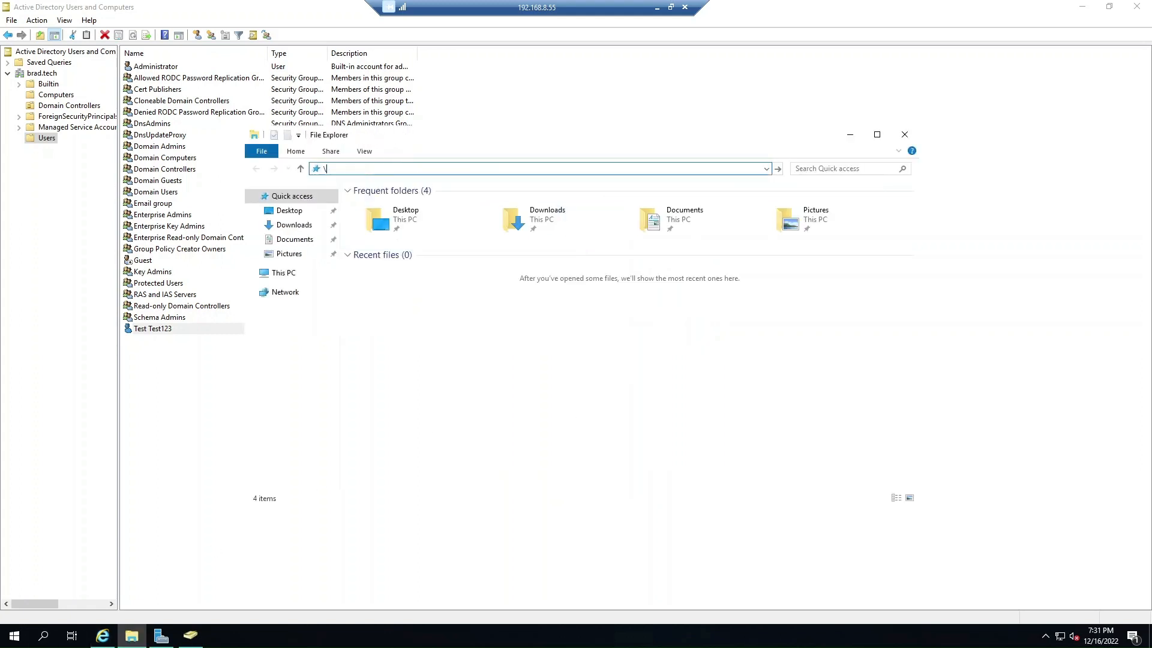
pyautogui.write('\\192.168.8.55\\')
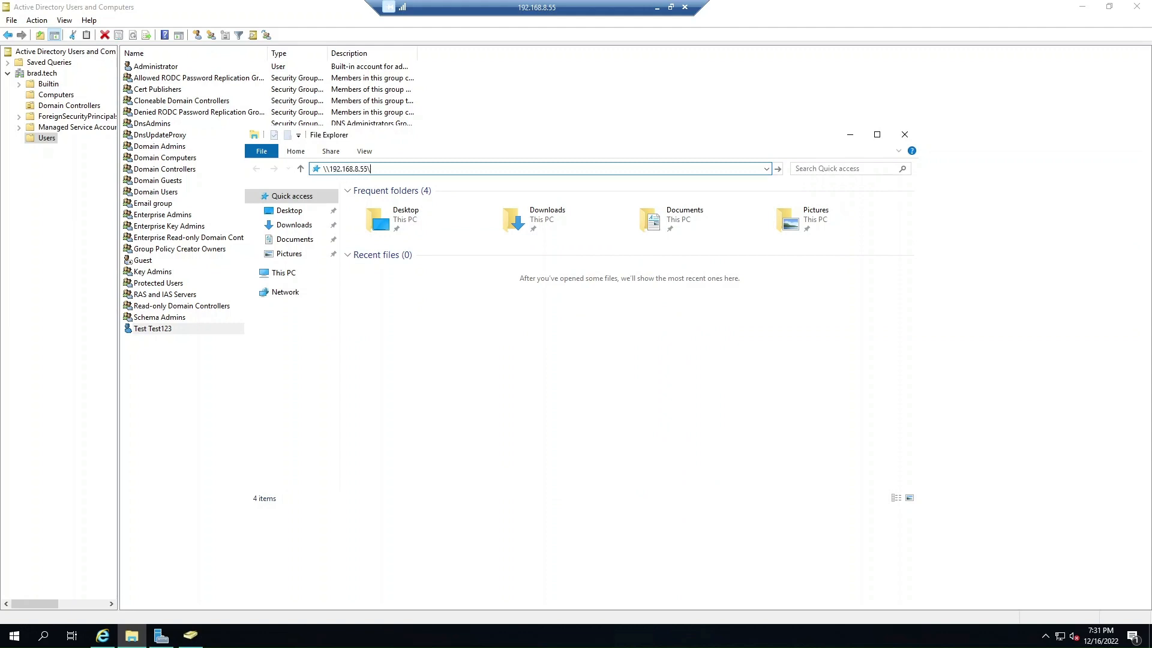
pyautogui.press('Return')
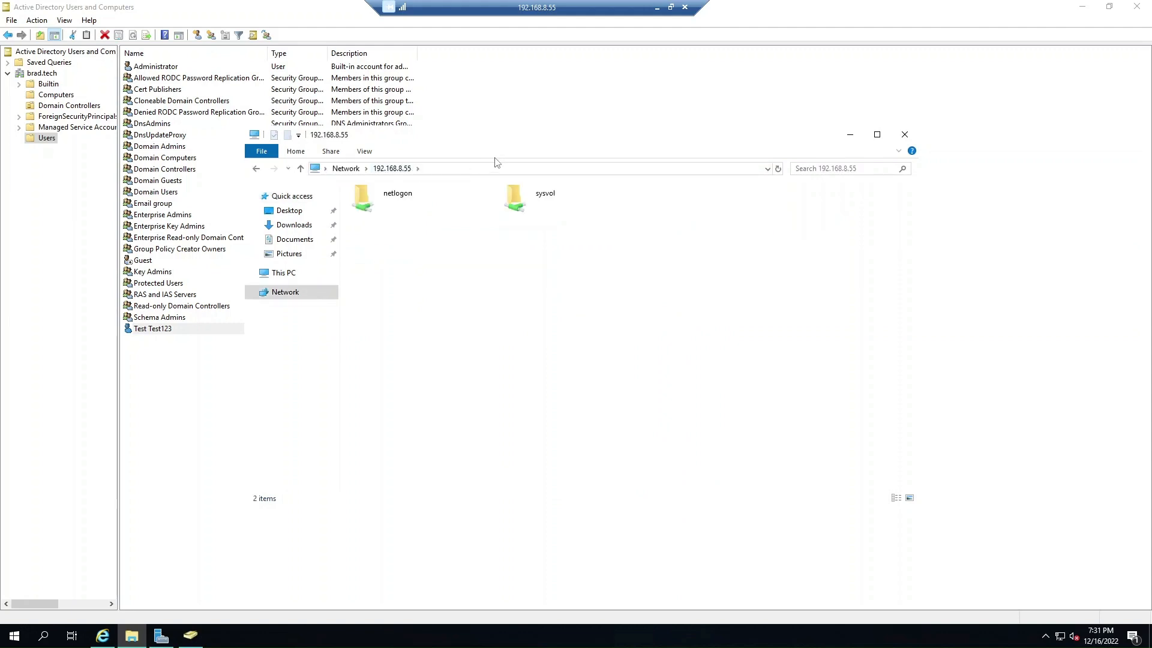
pyautogui.moveTo(506, 155); pyautogui.dragTo(531, 353)
pyautogui.doubleClick(532, 396)
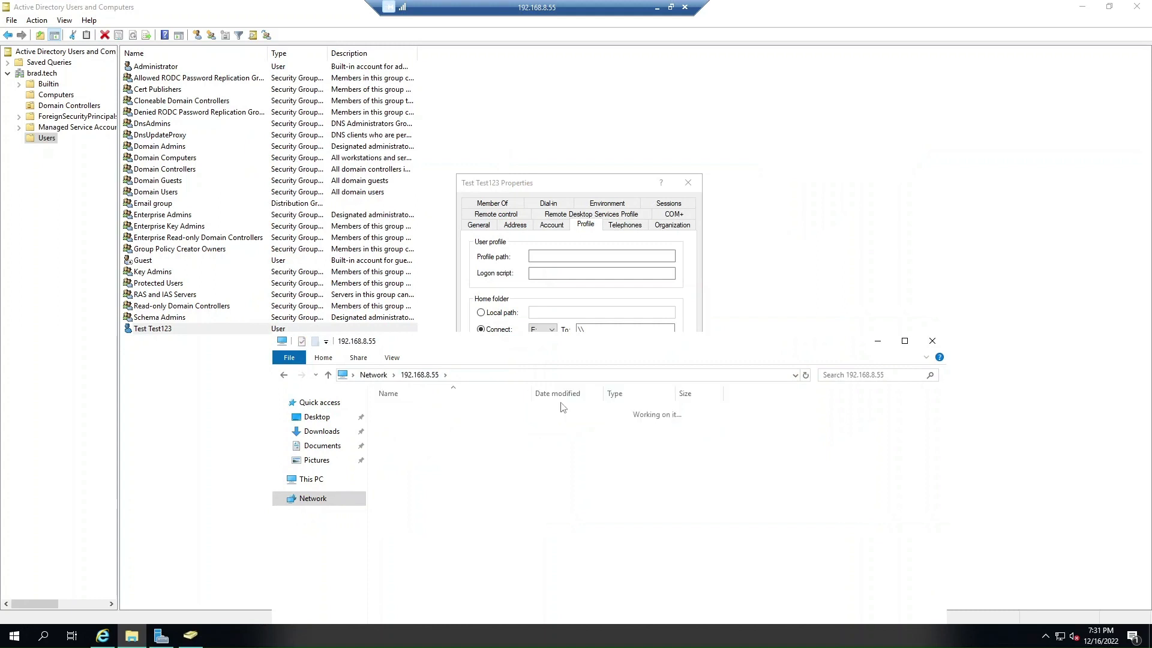
pyautogui.doubleClick(405, 413)
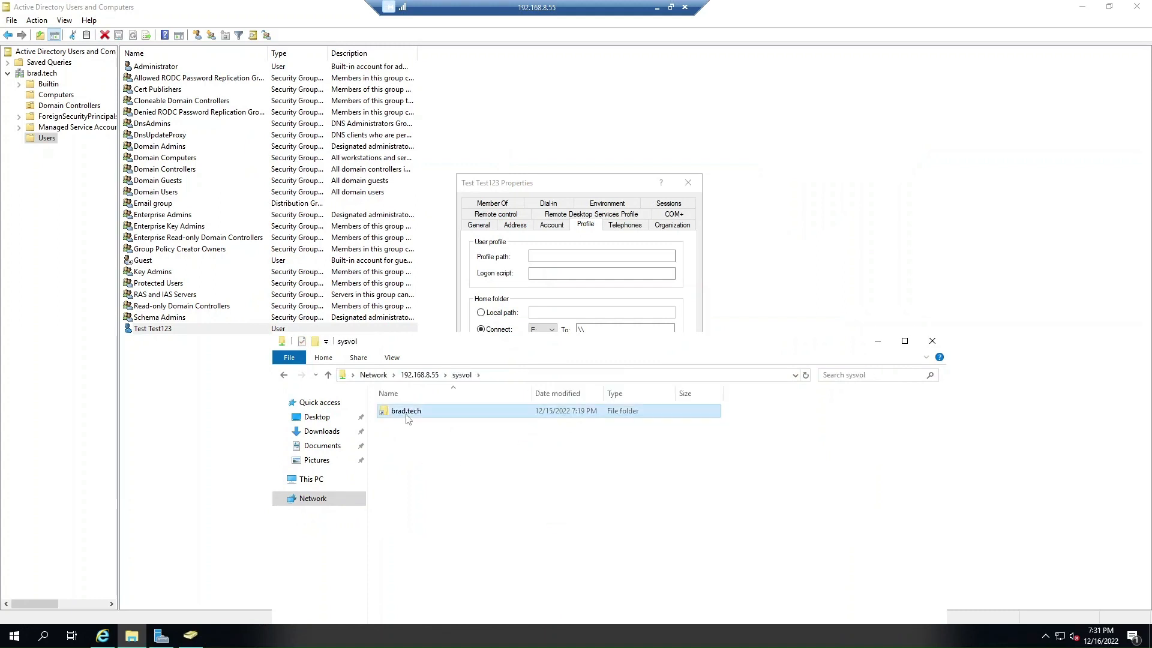
# Create a New folder inside brad.tech, then delete it again.
pyautogui.rightClick(416, 466)
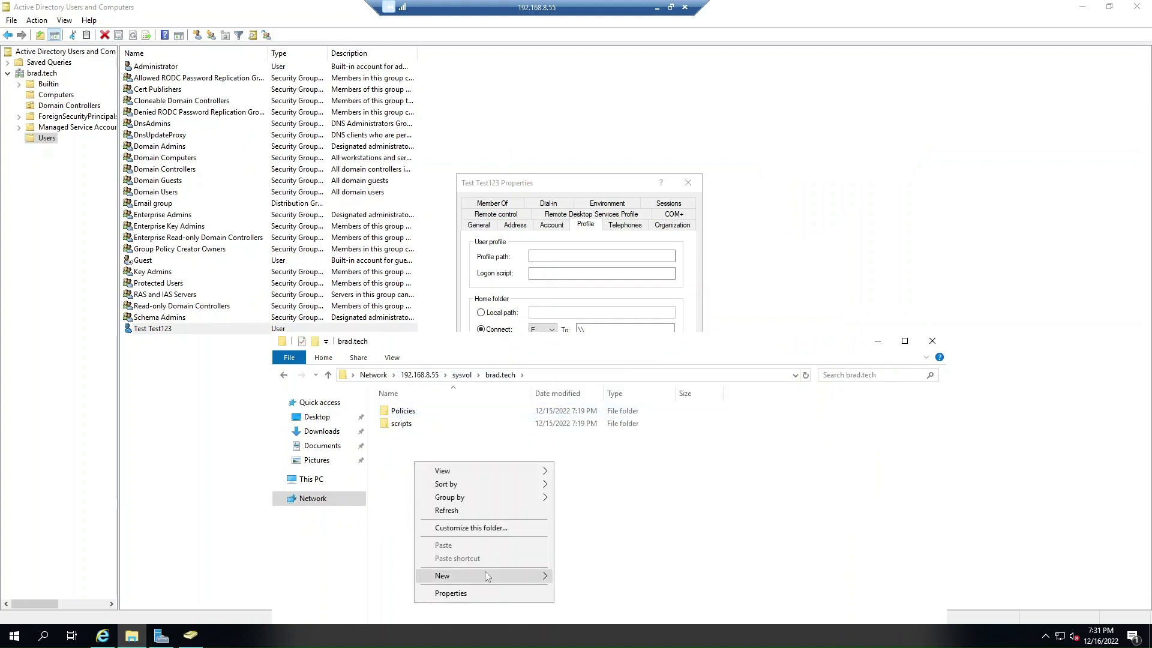
pyautogui.moveTo(489, 576)
pyautogui.click(579, 492)
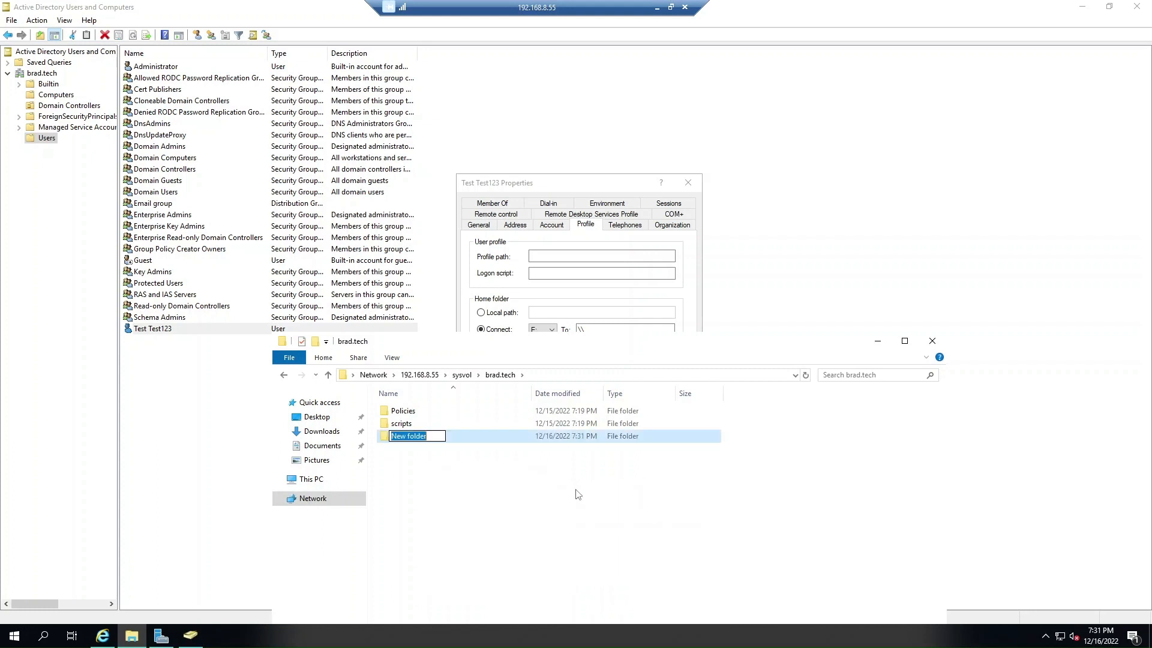
pyautogui.click(510, 487)
pyautogui.rightClick(406, 441)
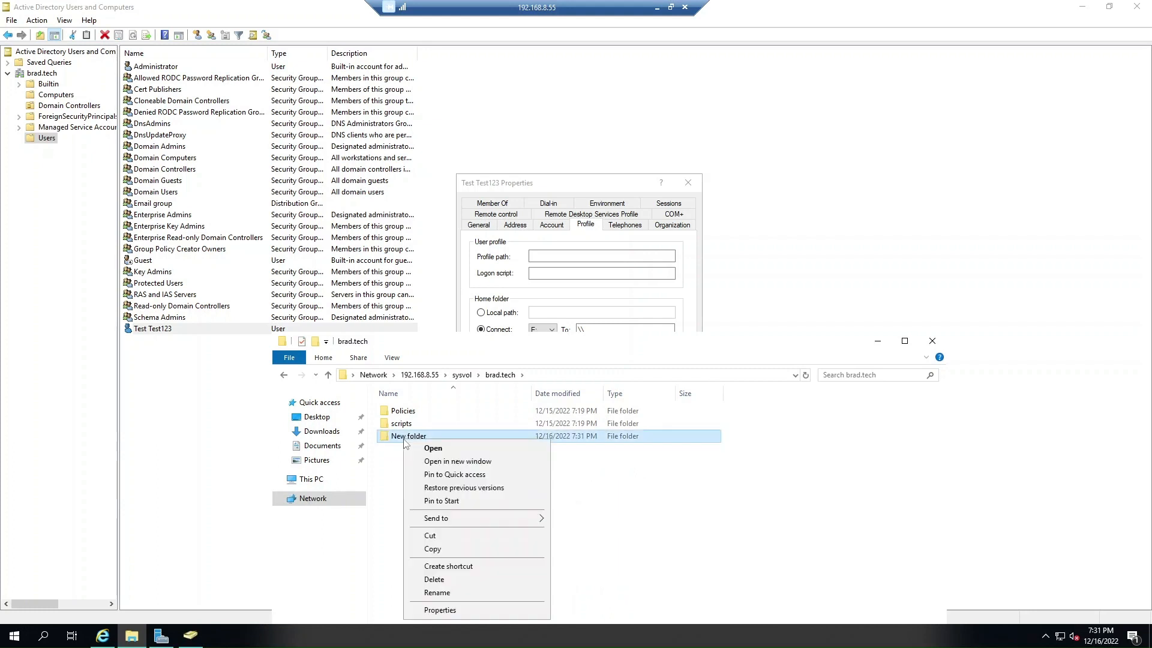
pyautogui.click(435, 579)
pyautogui.press('Return')
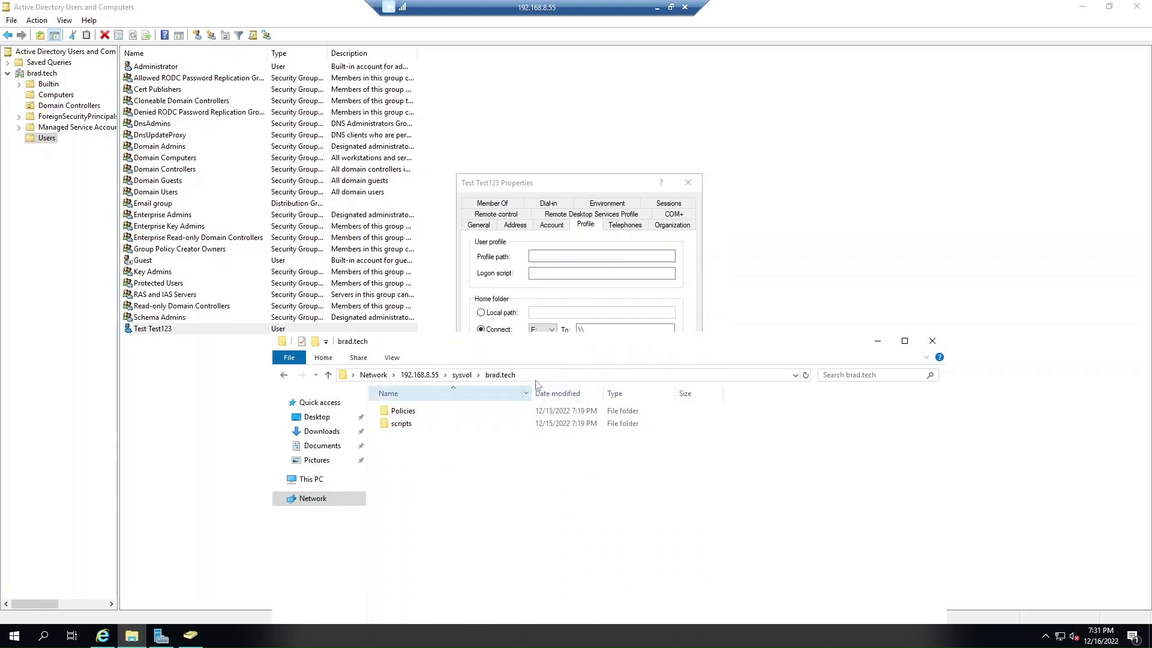
# Set the home folder path to the copied brad.tech path plus \%username% and apply.
pyautogui.click(461, 376)
pyautogui.rightClick(425, 378)
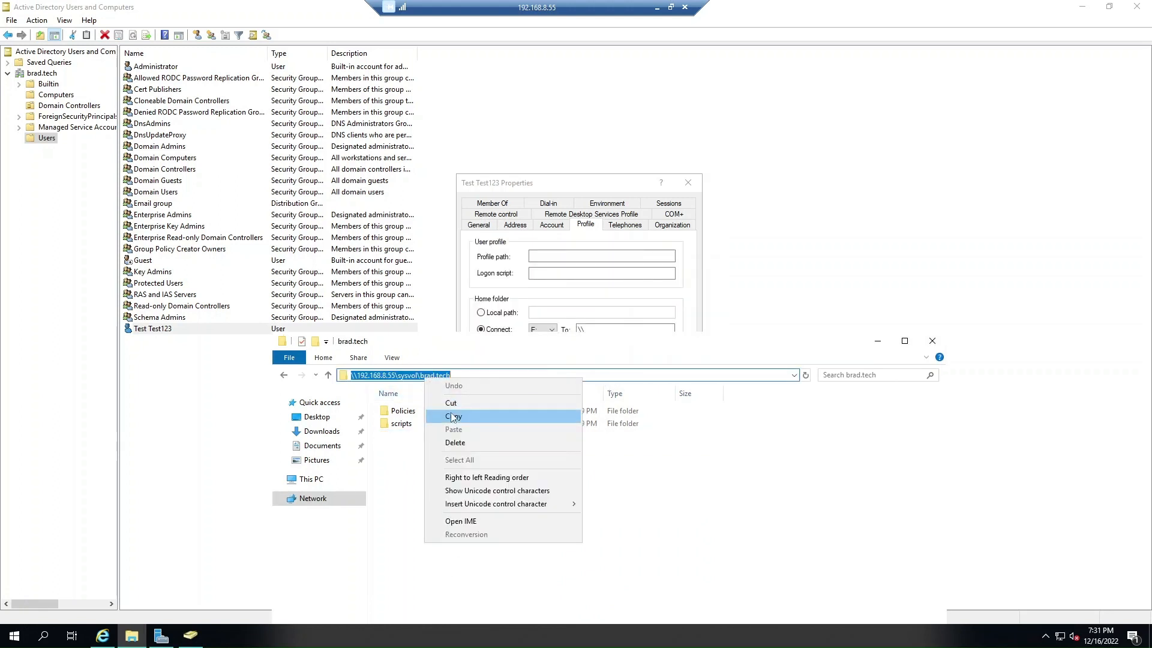
pyautogui.click(456, 410)
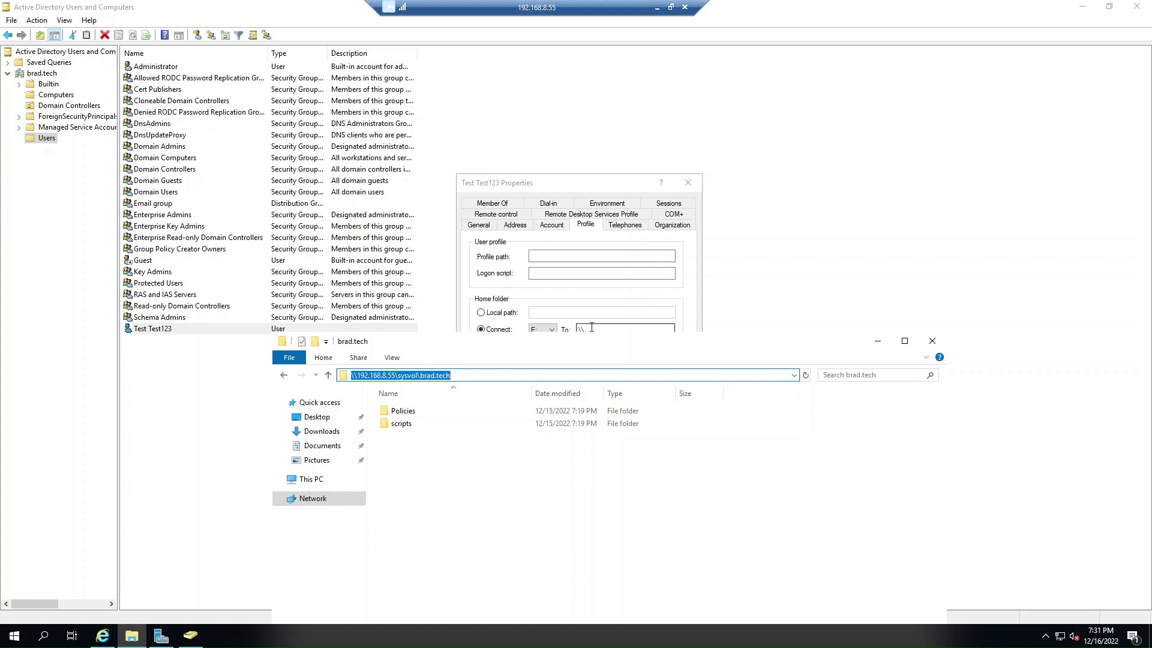
pyautogui.click(610, 333)
pyautogui.press('BackSpace')
pyautogui.press('BackSpace')
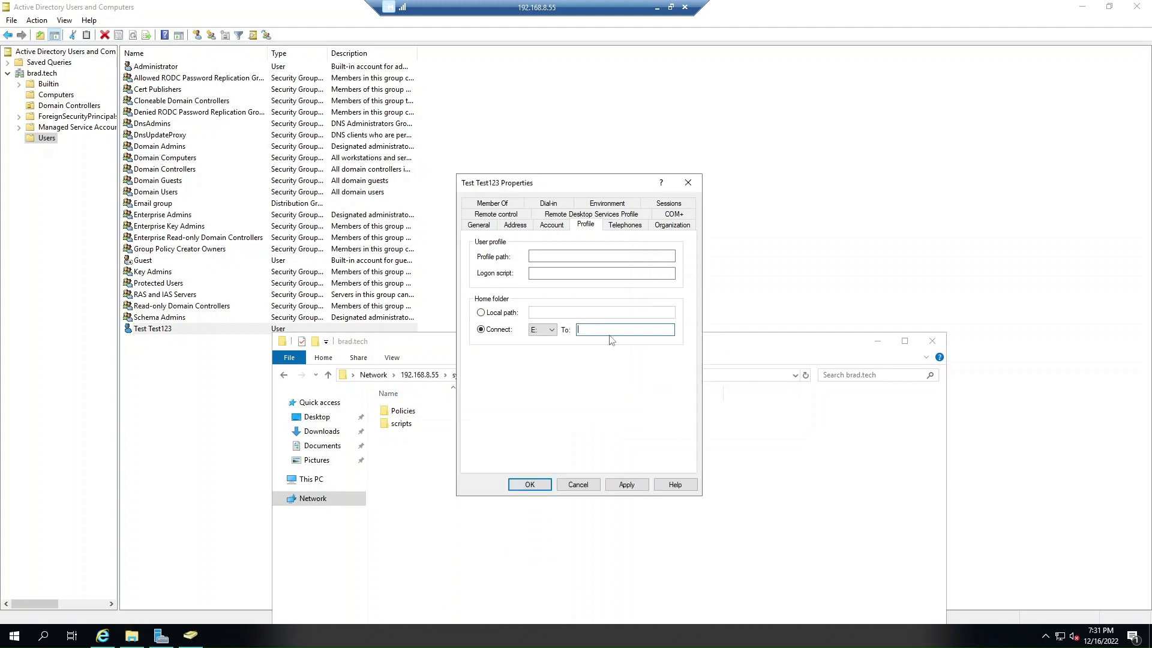
pyautogui.hotkey('ctrl', 'v')
pyautogui.write('\\%username%')
pyautogui.click(625, 484)
# Save the user's properties with OK and view the new test folder's Security permissions.
pyautogui.click(529, 484)
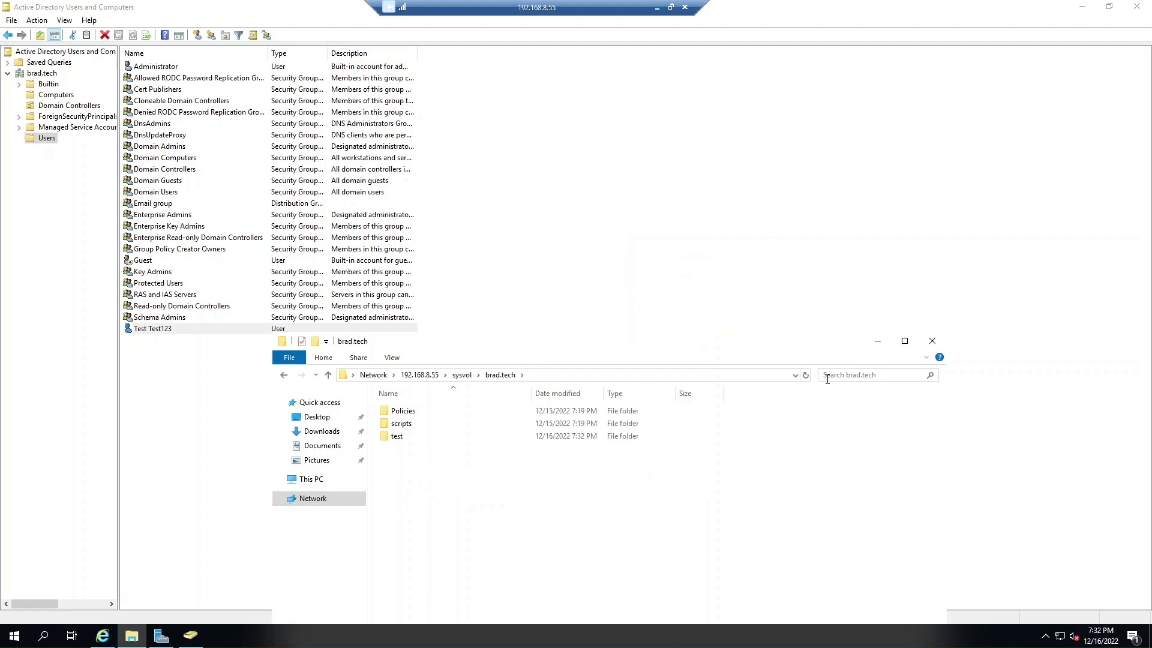
pyautogui.click(393, 442)
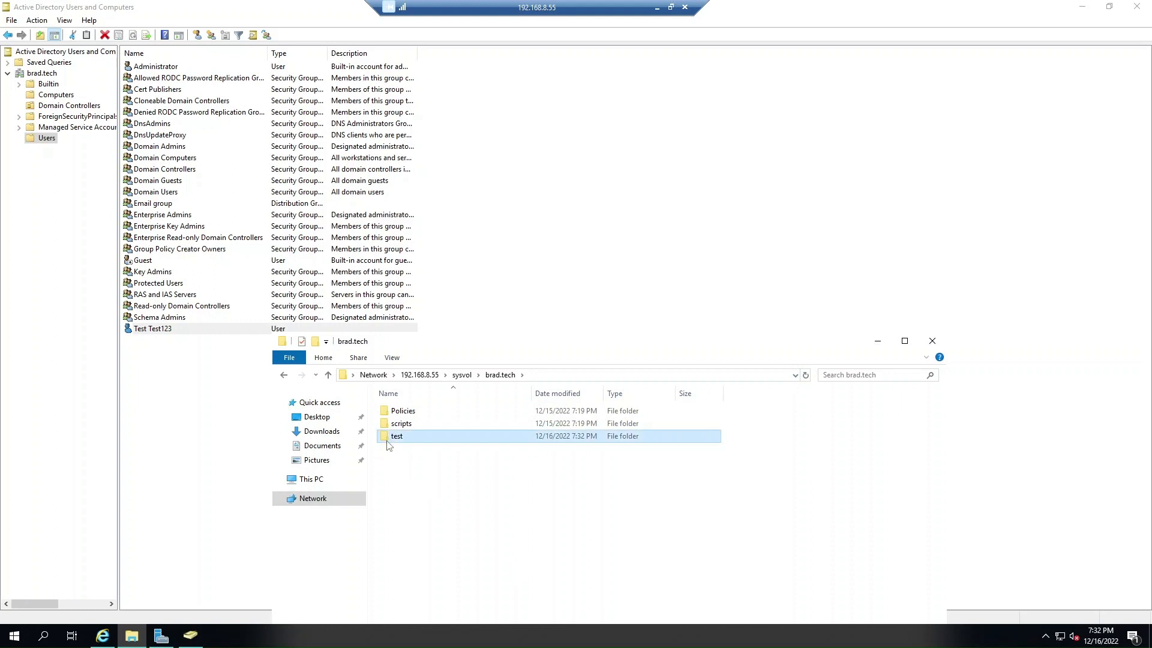
pyautogui.rightClick(398, 436)
pyautogui.click(435, 606)
pyautogui.click(453, 374)
pyautogui.scroll(-2, 477, 434)
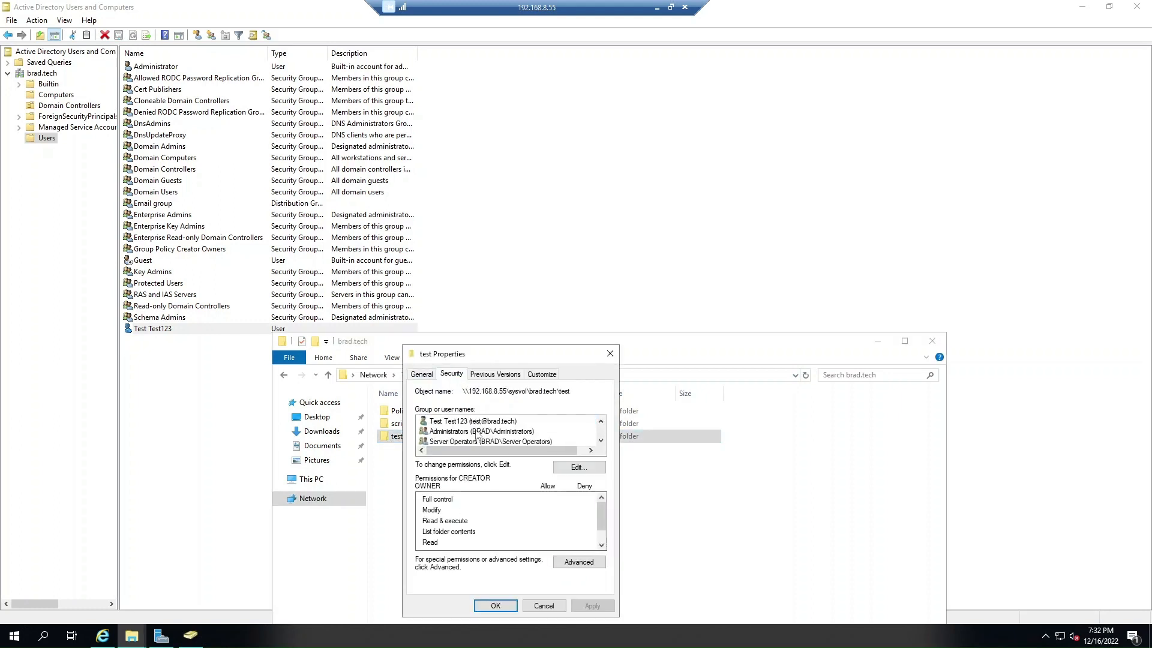
pyautogui.scroll(2, 477, 433)
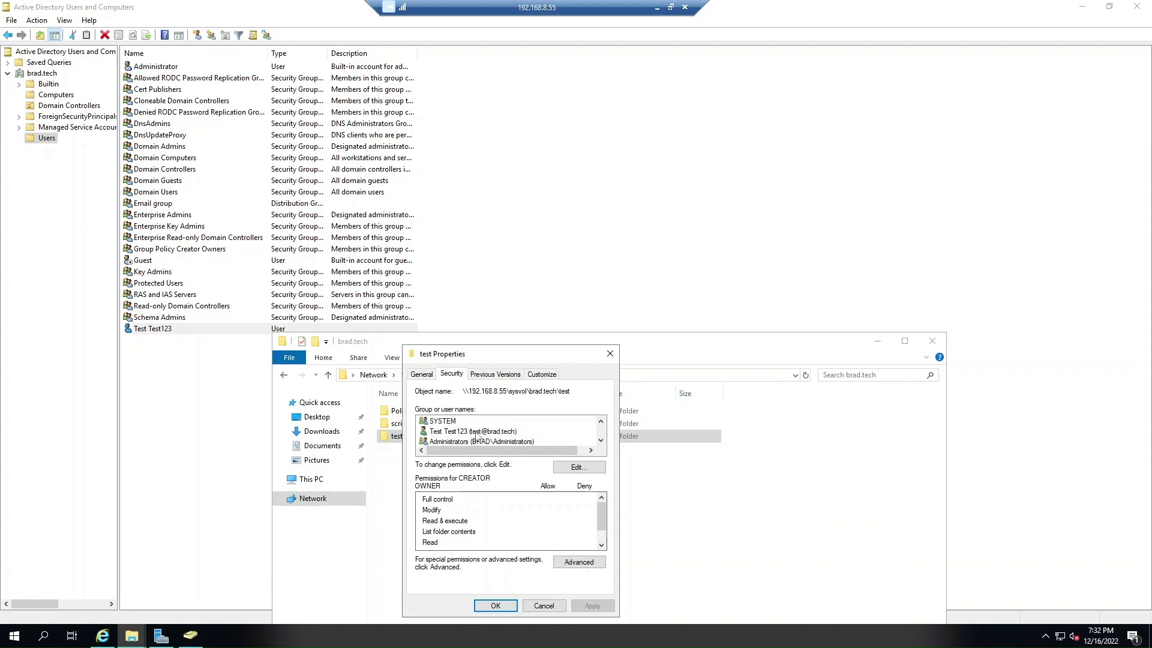
pyautogui.scroll(-2, 477, 433)
# Inspect the Administrators, Authenticated Users, Server Operators and SYSTEM entries, then cancel both dialogs.
pyautogui.click(591, 564)
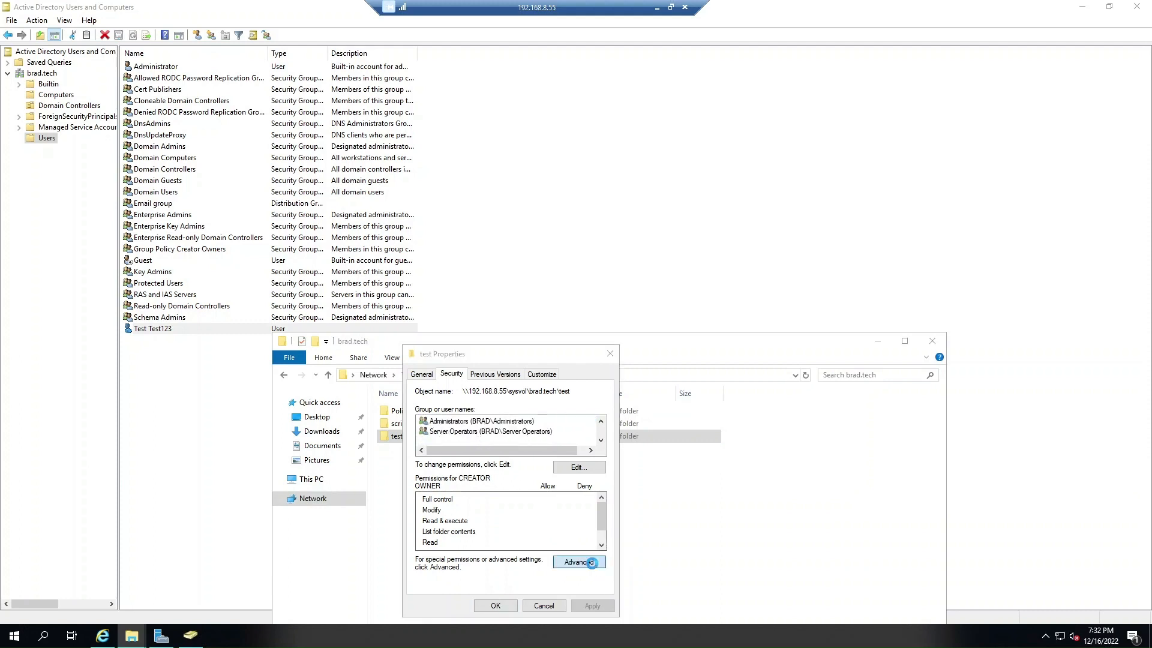
pyautogui.click(457, 298)
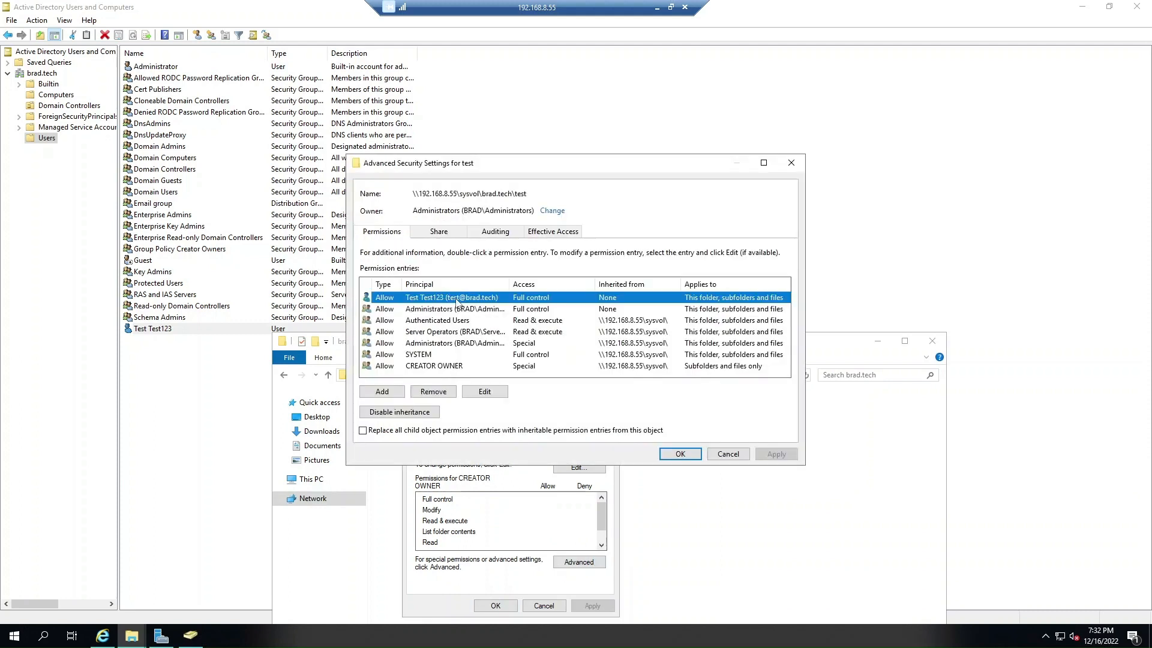
pyautogui.click(456, 309)
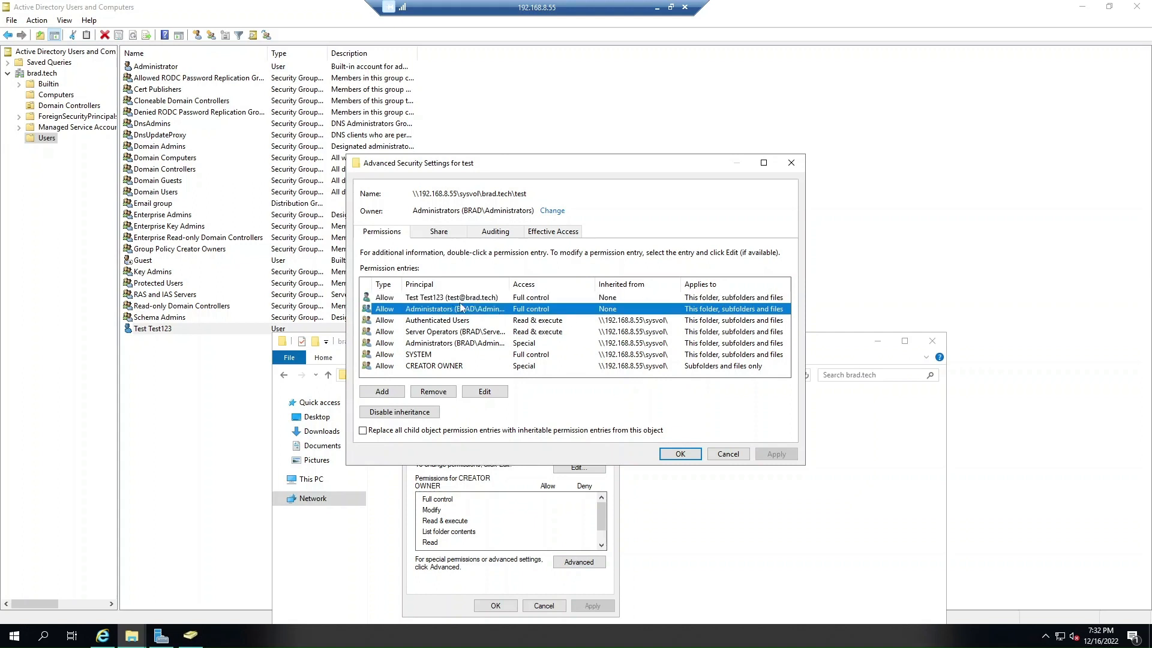
pyautogui.click(630, 321)
pyautogui.click(633, 333)
pyautogui.click(633, 343)
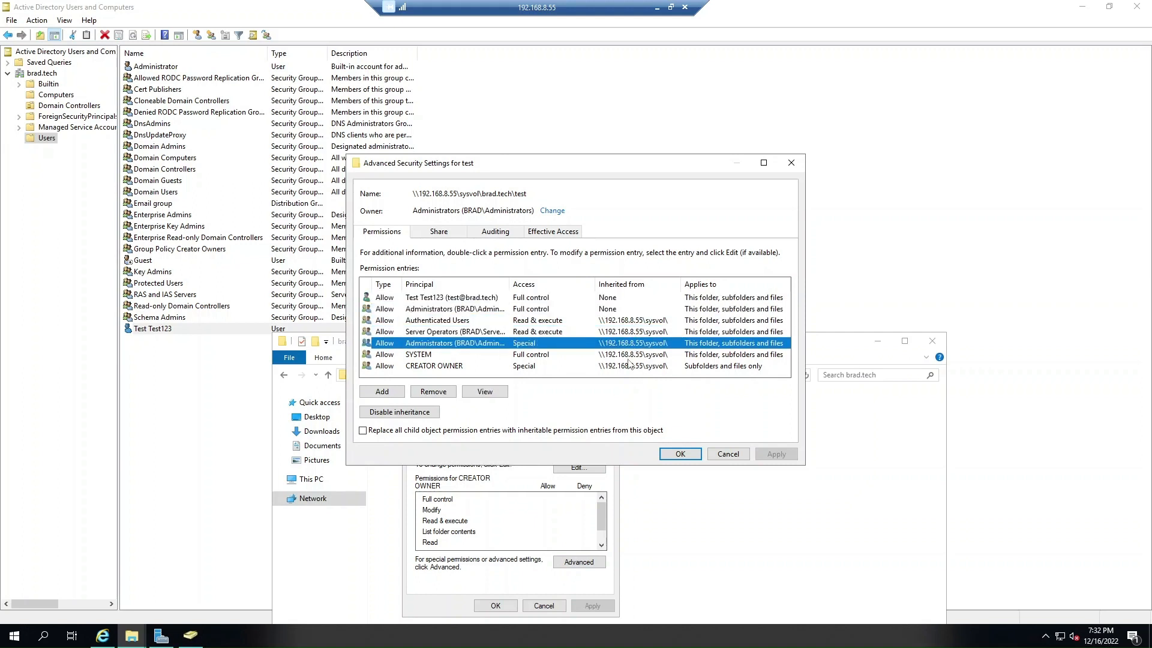
pyautogui.click(630, 355)
pyautogui.click(728, 454)
pyautogui.click(544, 606)
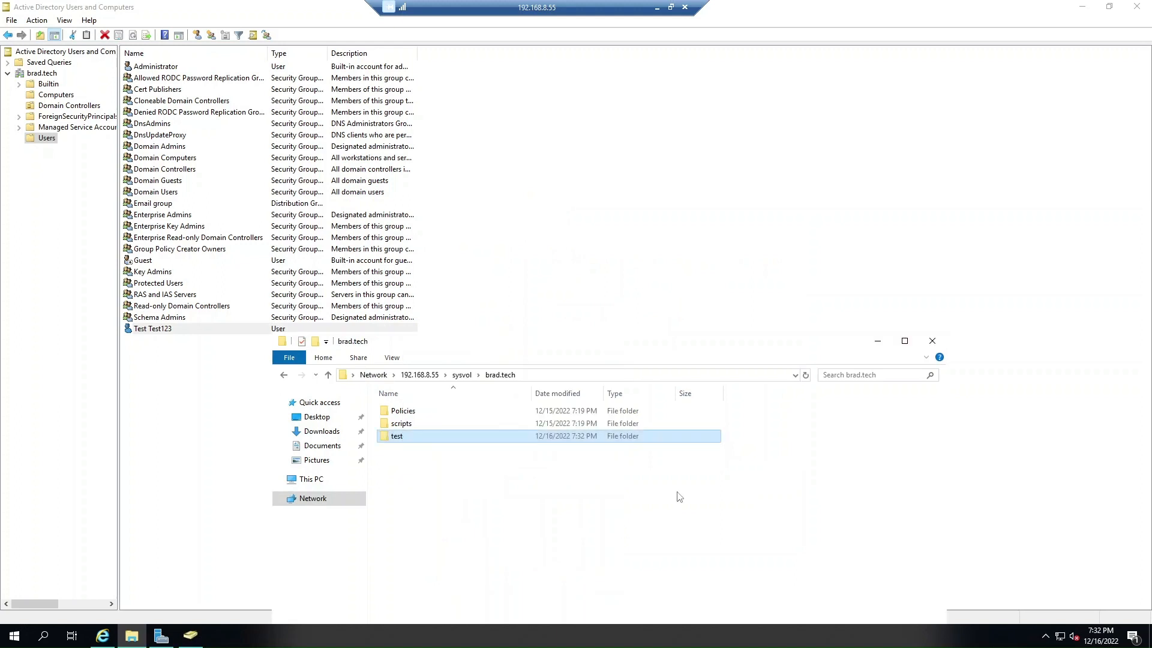
# Close File Explorer and open Test Test123's account properties.
pyautogui.click(940, 344)
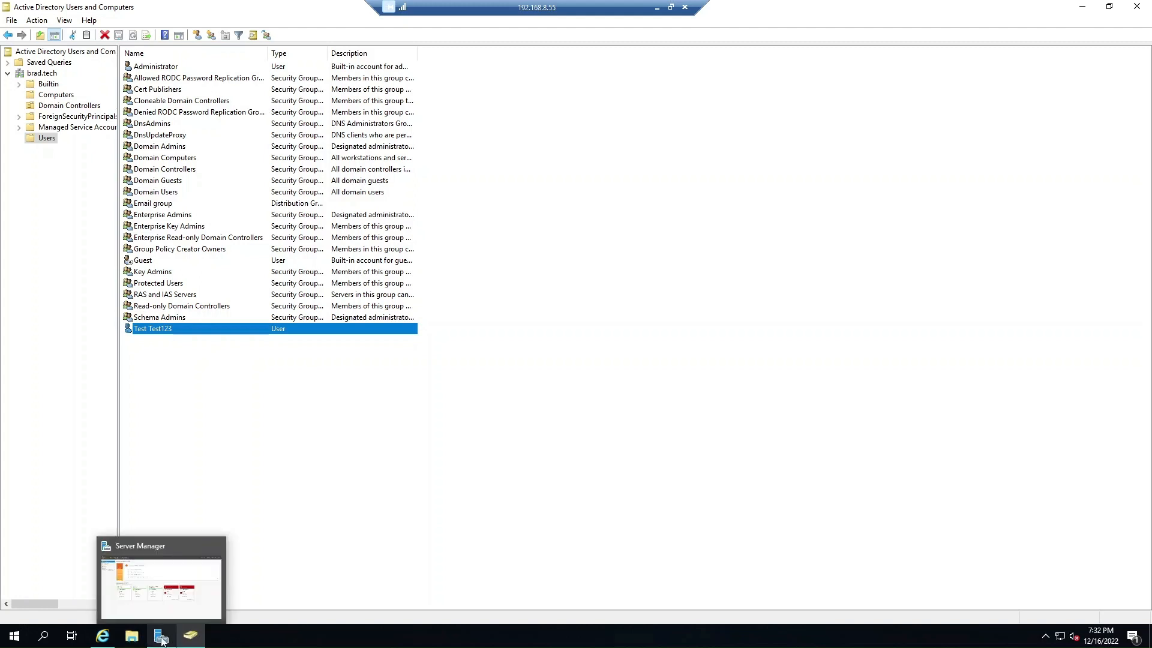
pyautogui.click(130, 637)
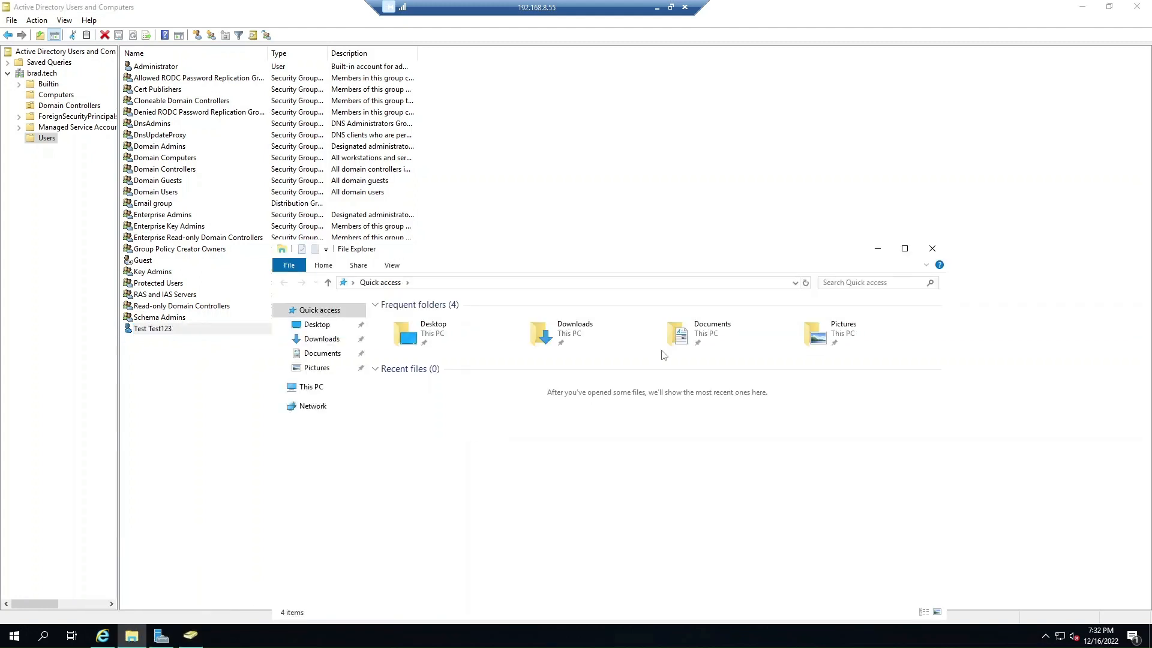
pyautogui.click(932, 248)
pyautogui.doubleClick(187, 328)
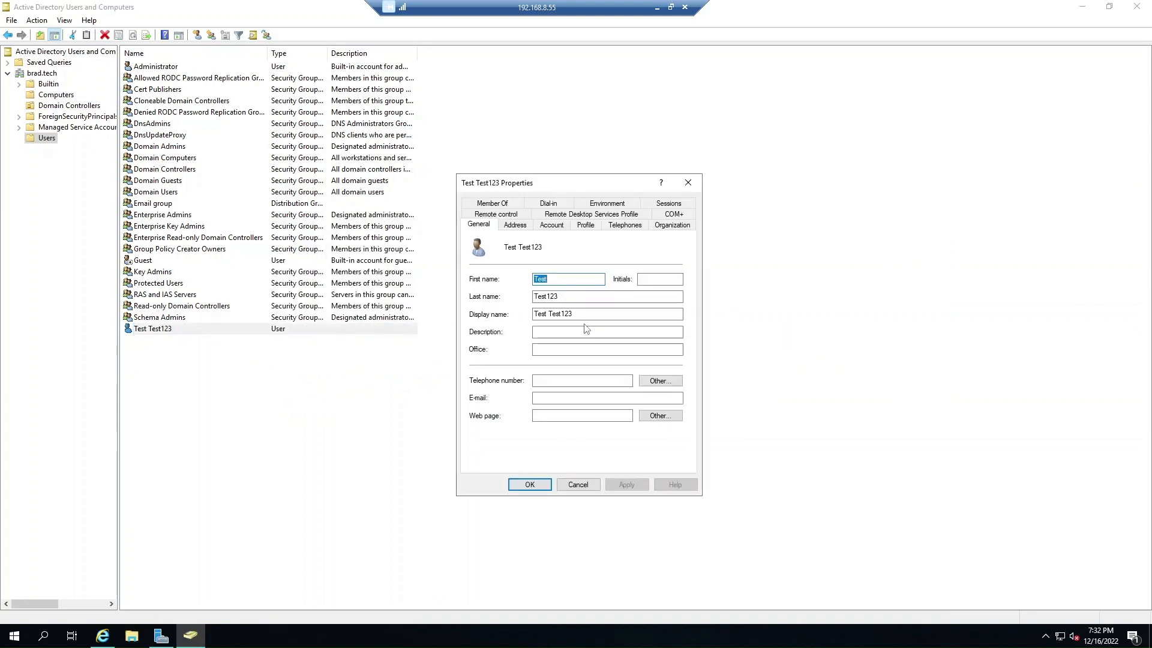
# Review the Telephones, Organization, Remote control, RDS Profile and COM+ tabs, keeping partition set <none>.
pyautogui.click(622, 231)
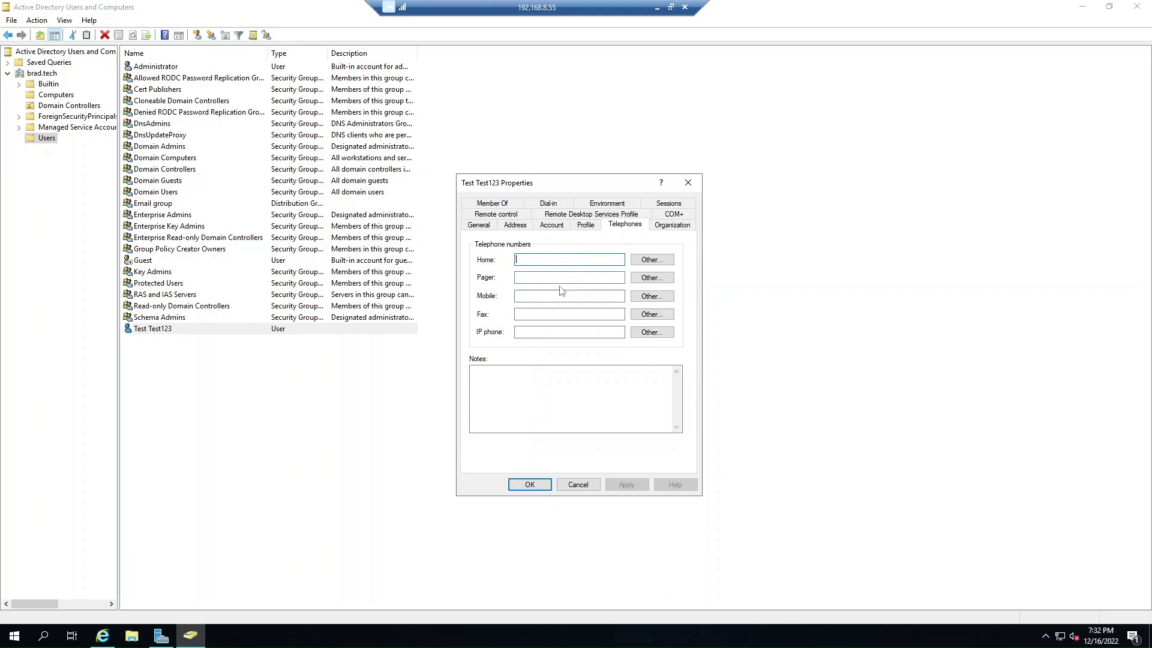
pyautogui.click(685, 231)
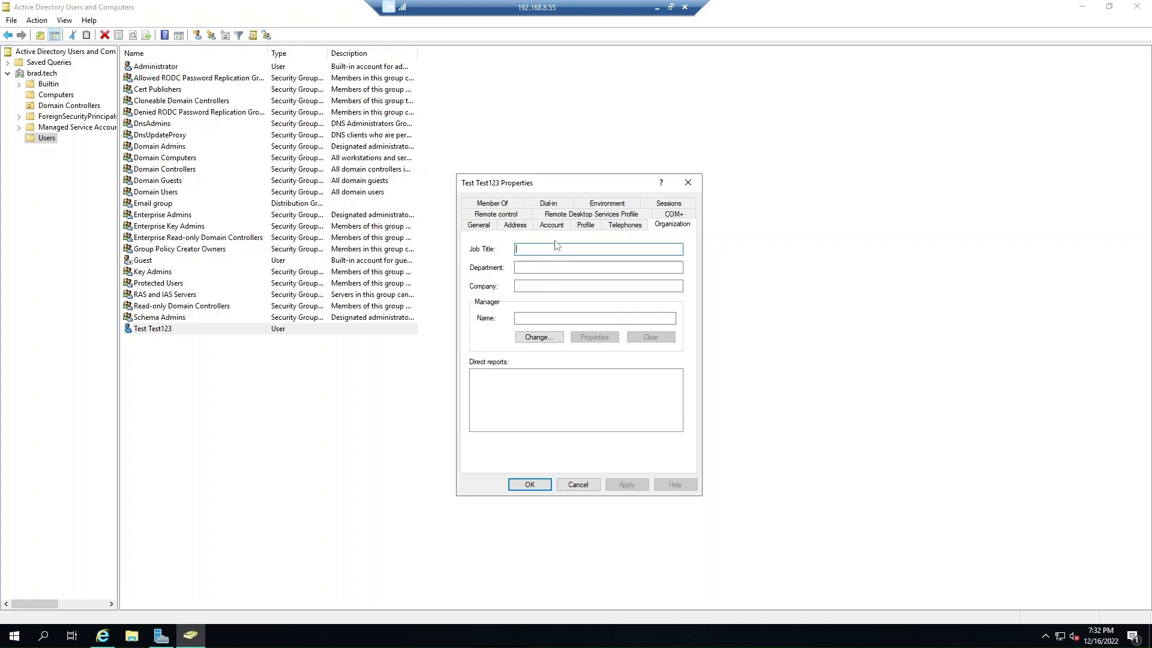
pyautogui.click(502, 216)
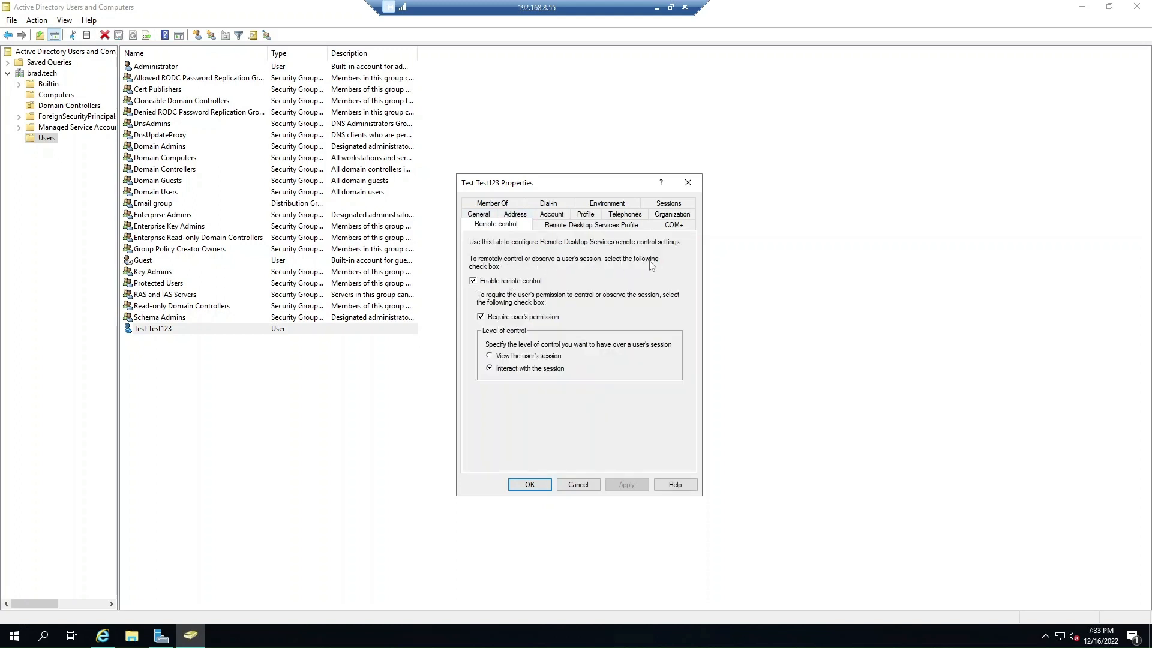
pyautogui.click(559, 226)
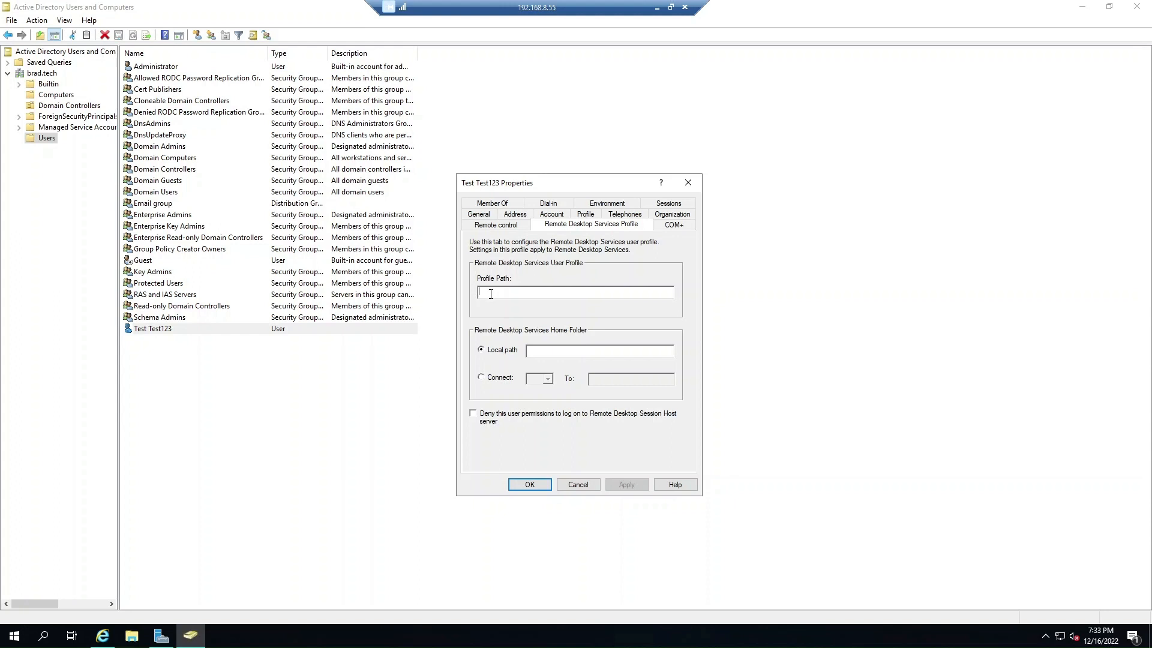
pyautogui.click(669, 226)
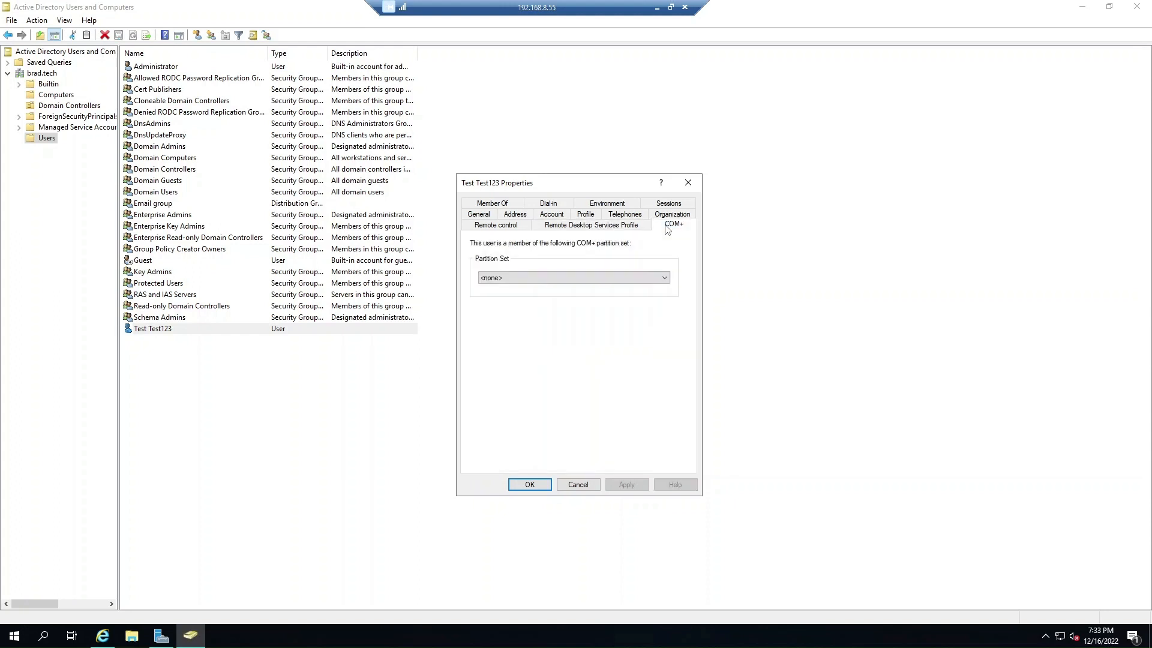
pyautogui.click(523, 281)
pyautogui.click(524, 281)
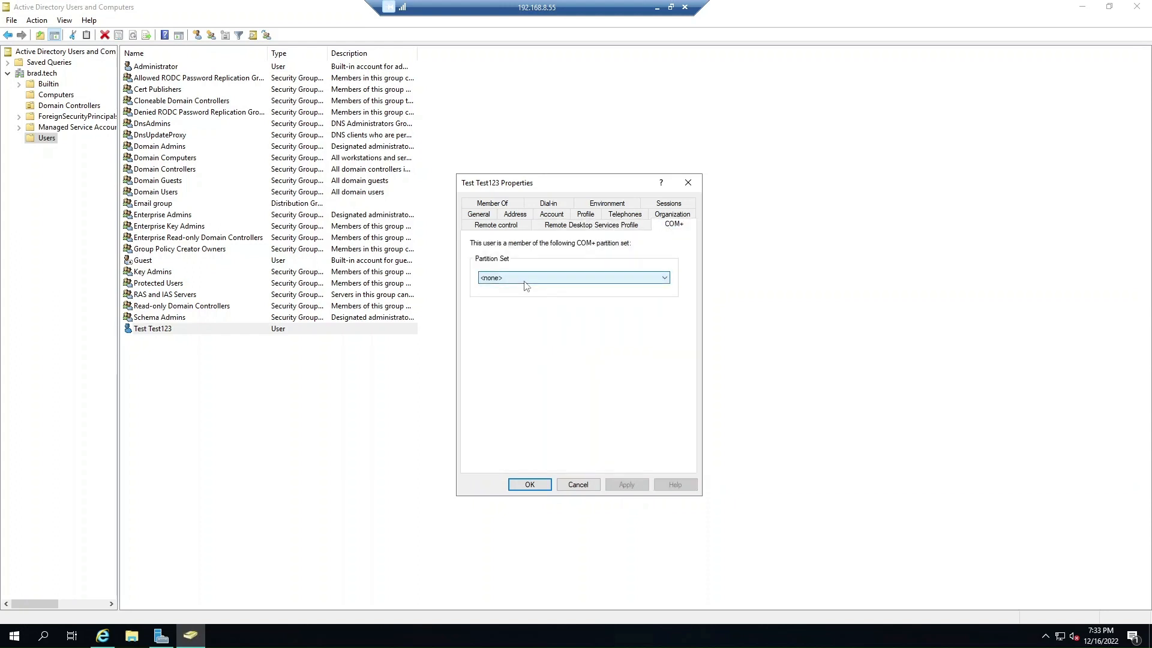
# Review Dial-in and Environment tabs, leaving no program started at logon.
pyautogui.click(546, 205)
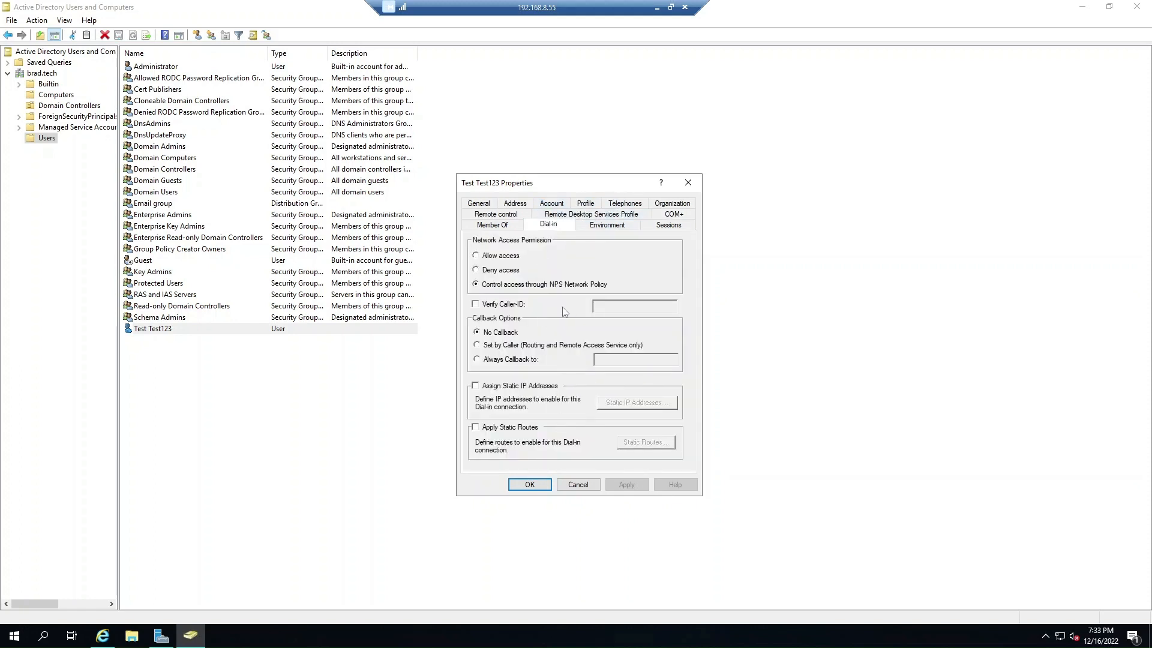
pyautogui.click(600, 227)
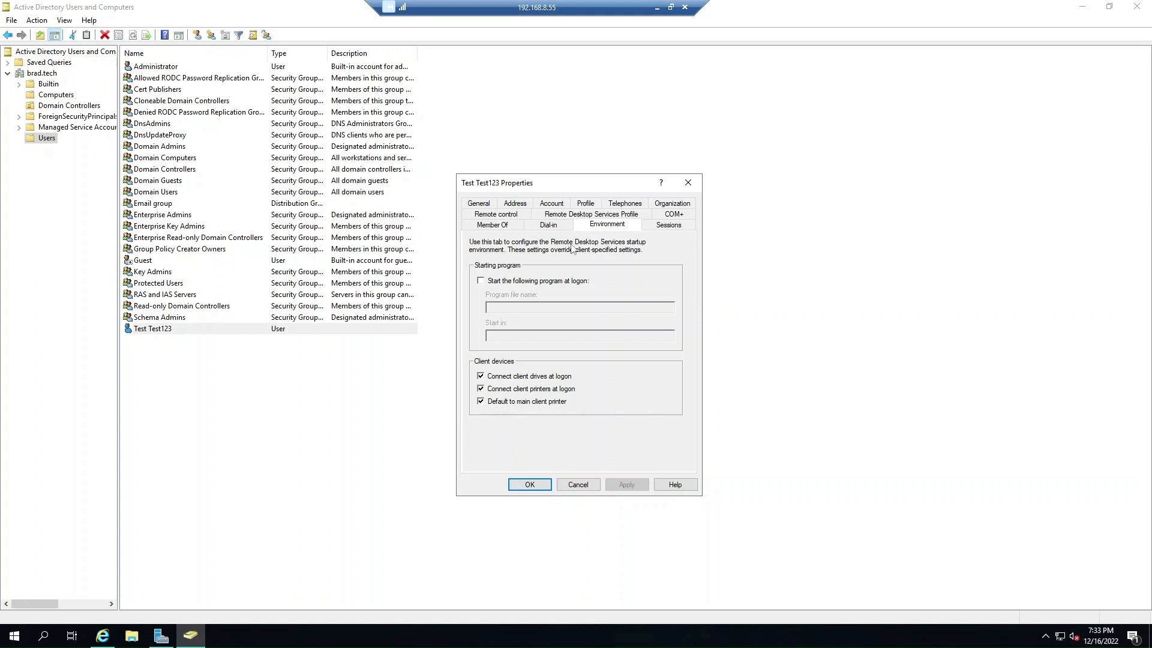
pyautogui.click(514, 280)
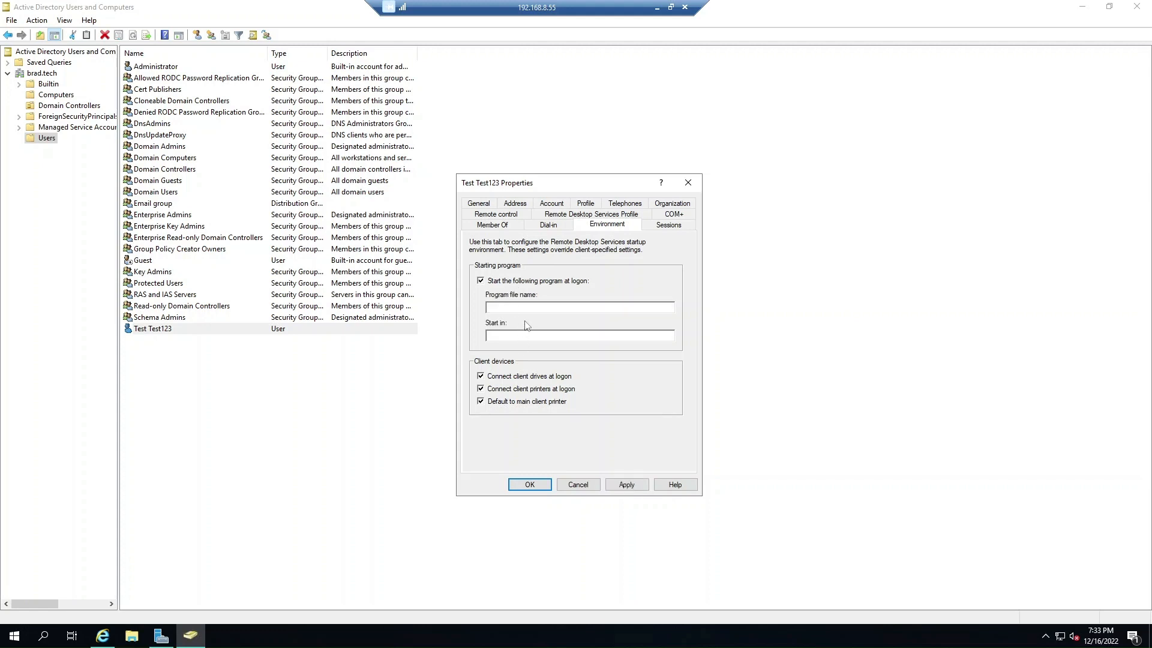
pyautogui.click(481, 282)
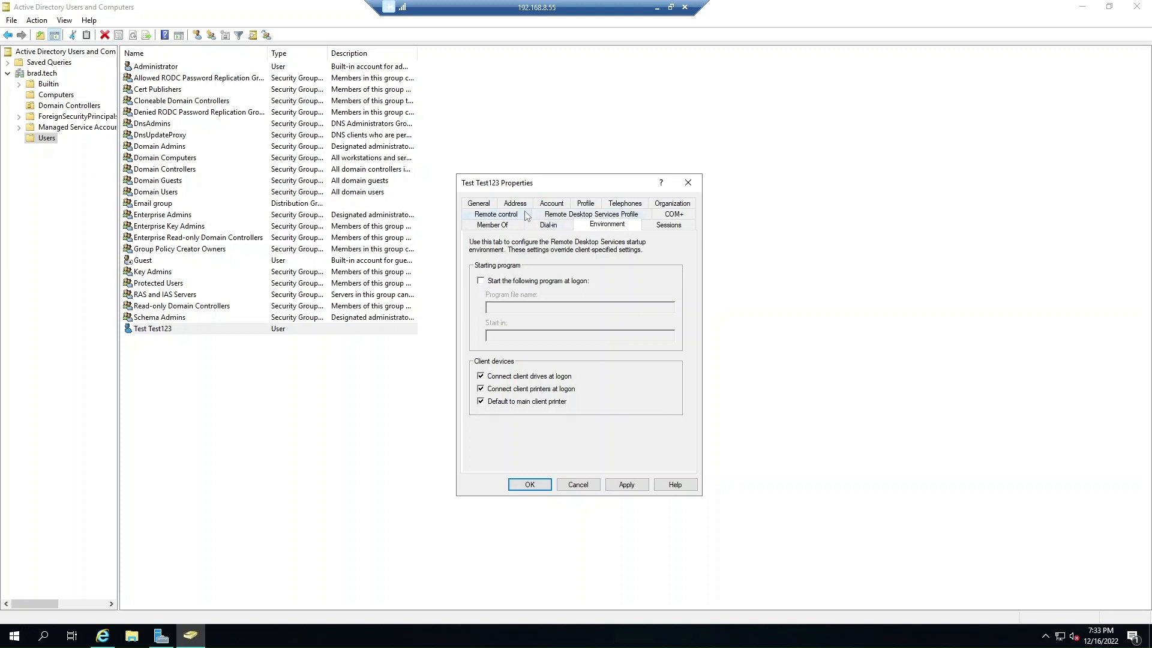
# Review Test Test123's Member Of list, selecting the Email and Domain Users groups.
pyautogui.click(517, 225)
pyautogui.click(497, 280)
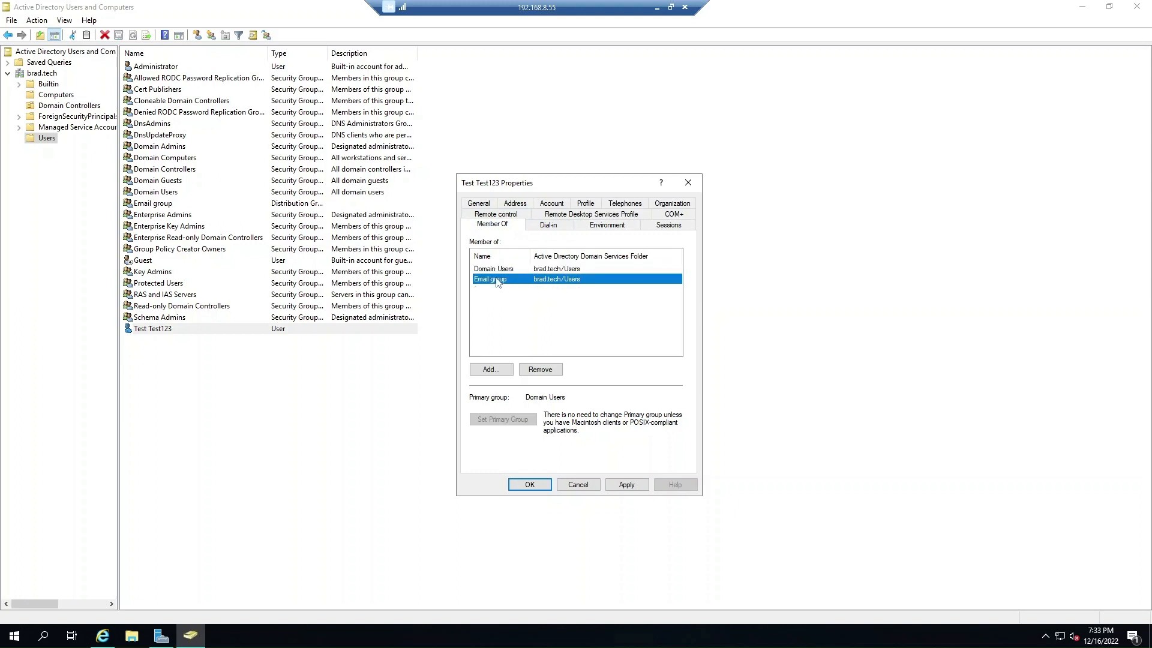
pyautogui.click(499, 270)
pyautogui.click(503, 280)
# Inspect the Email group's Description and E-mail fields, then cancel both dialogs unchanged.
pyautogui.doubleClick(482, 282)
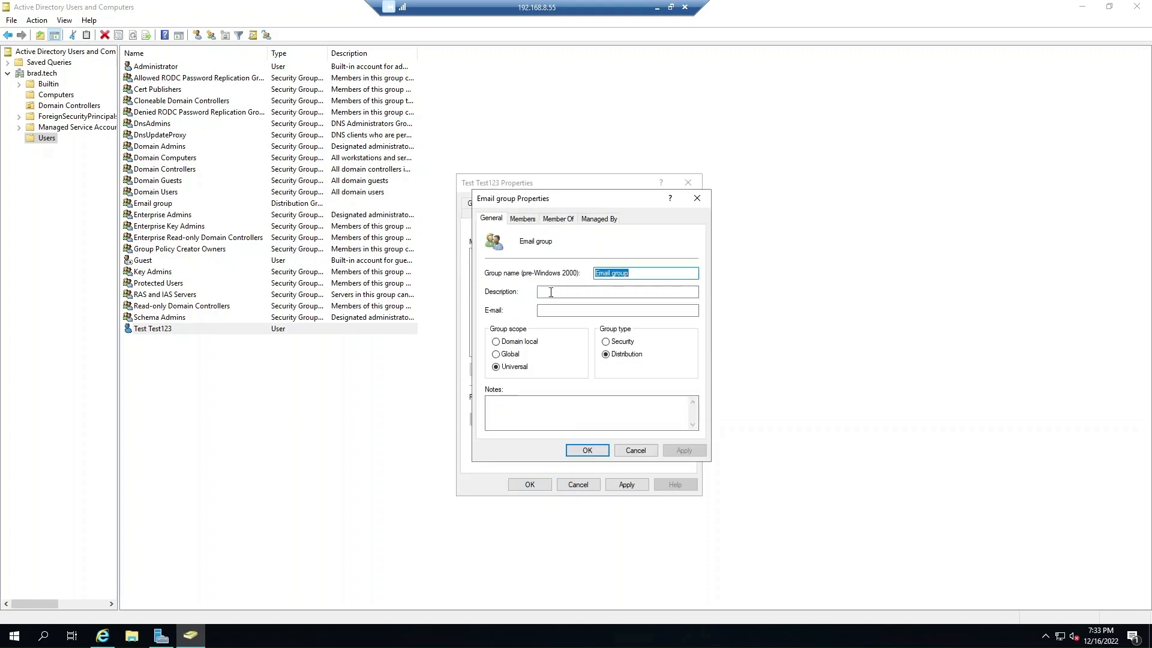
pyautogui.click(682, 275)
pyautogui.click(543, 311)
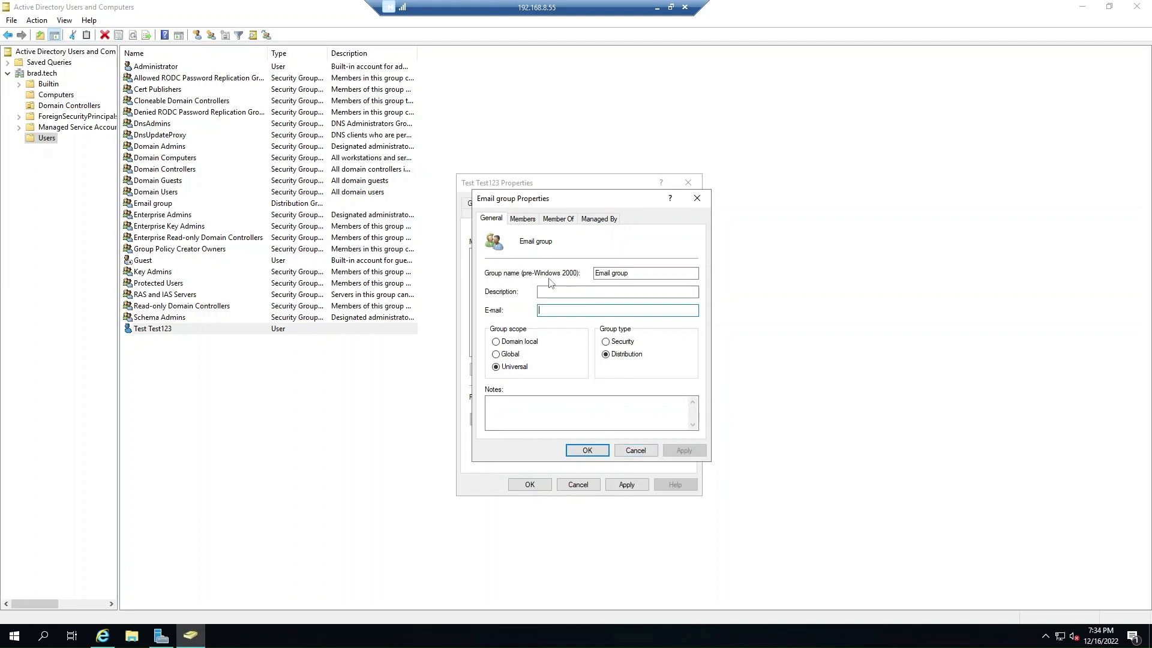
pyautogui.click(636, 451)
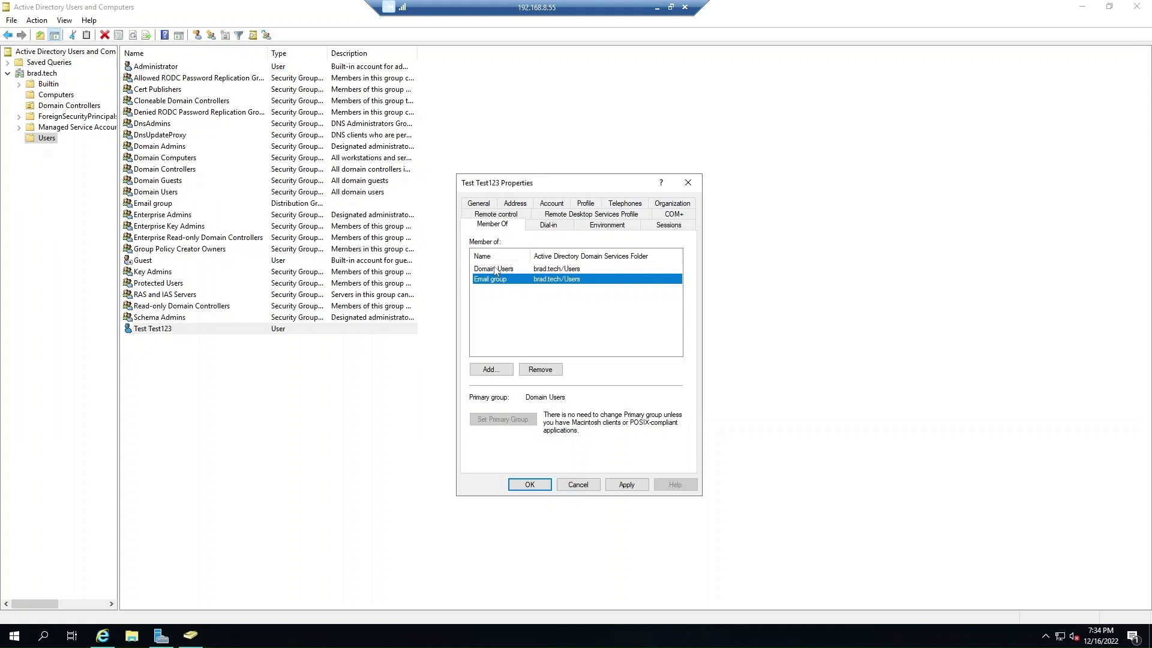
pyautogui.click(495, 270)
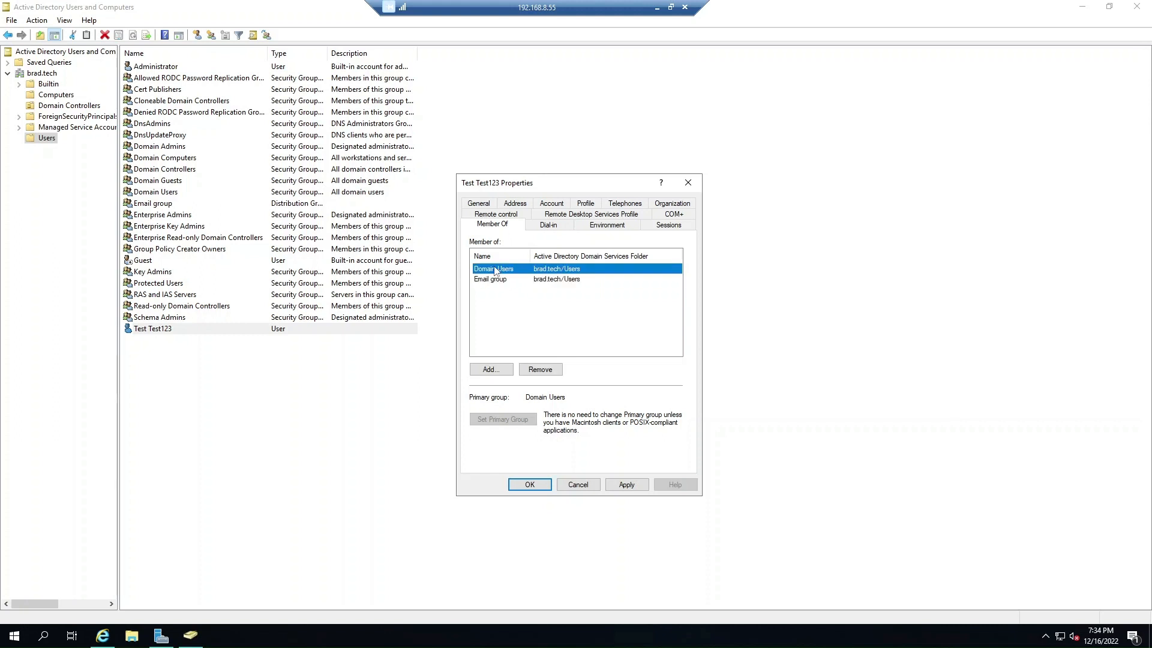
pyautogui.click(577, 485)
# Reopen Test Test123's properties and close them unchanged.
pyautogui.click(360, 414)
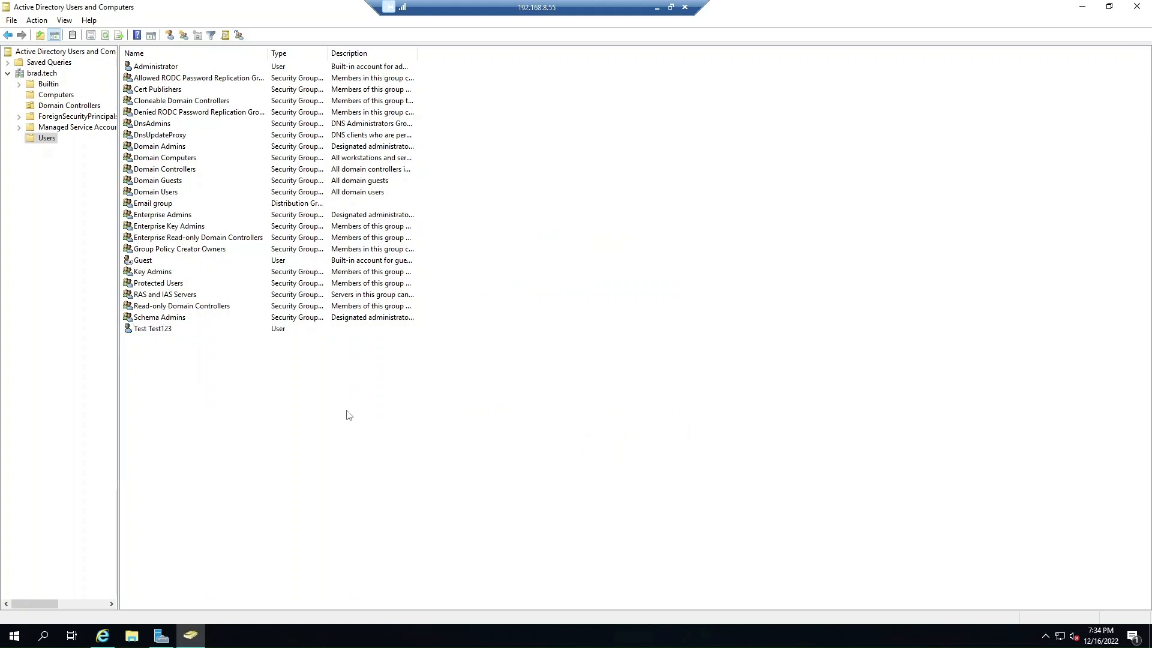
pyautogui.doubleClick(154, 329)
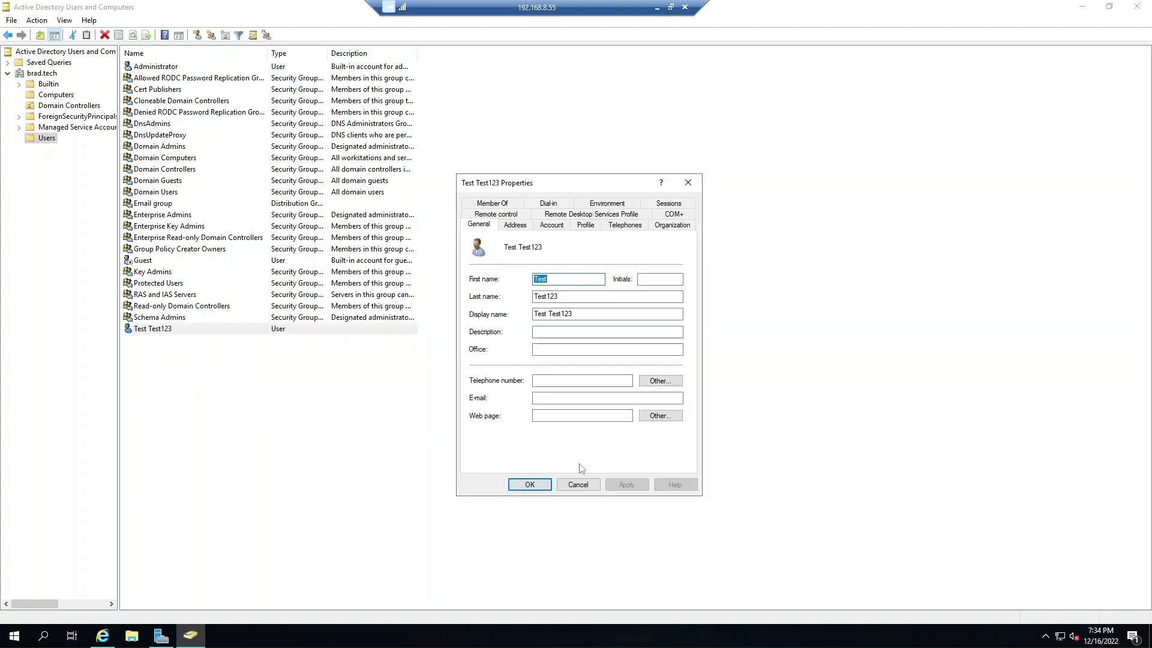
pyautogui.click(578, 484)
# Try Open Home Page for Test Test123 and dismiss the no-home-page error.
pyautogui.rightClick(145, 330)
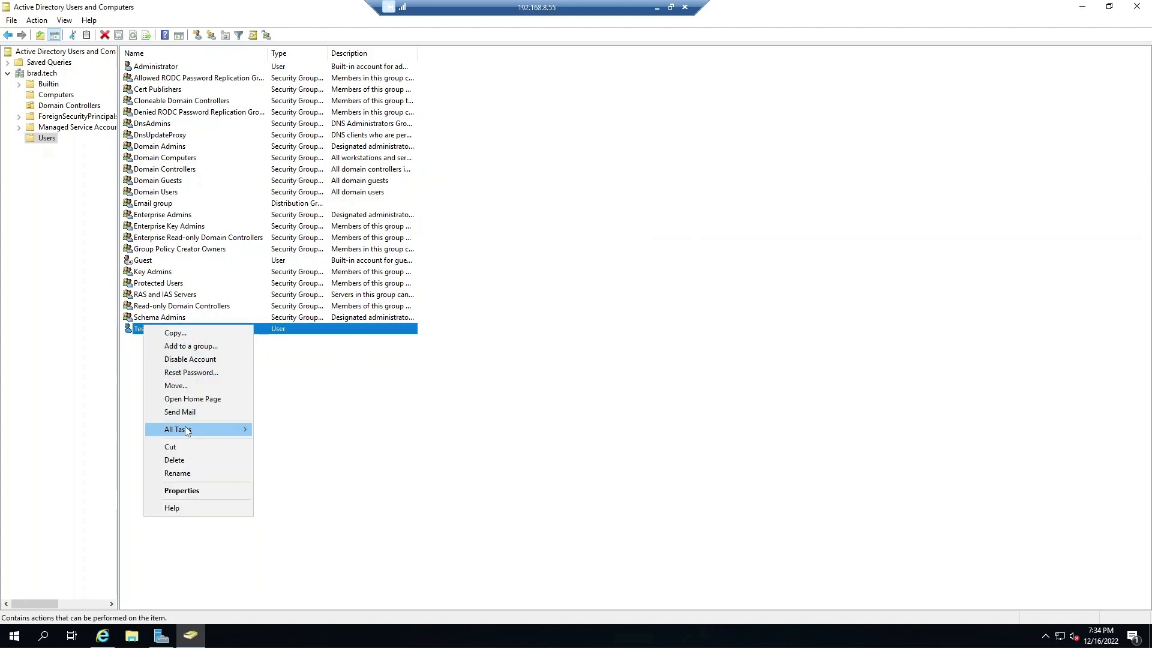
pyautogui.moveTo(185, 428)
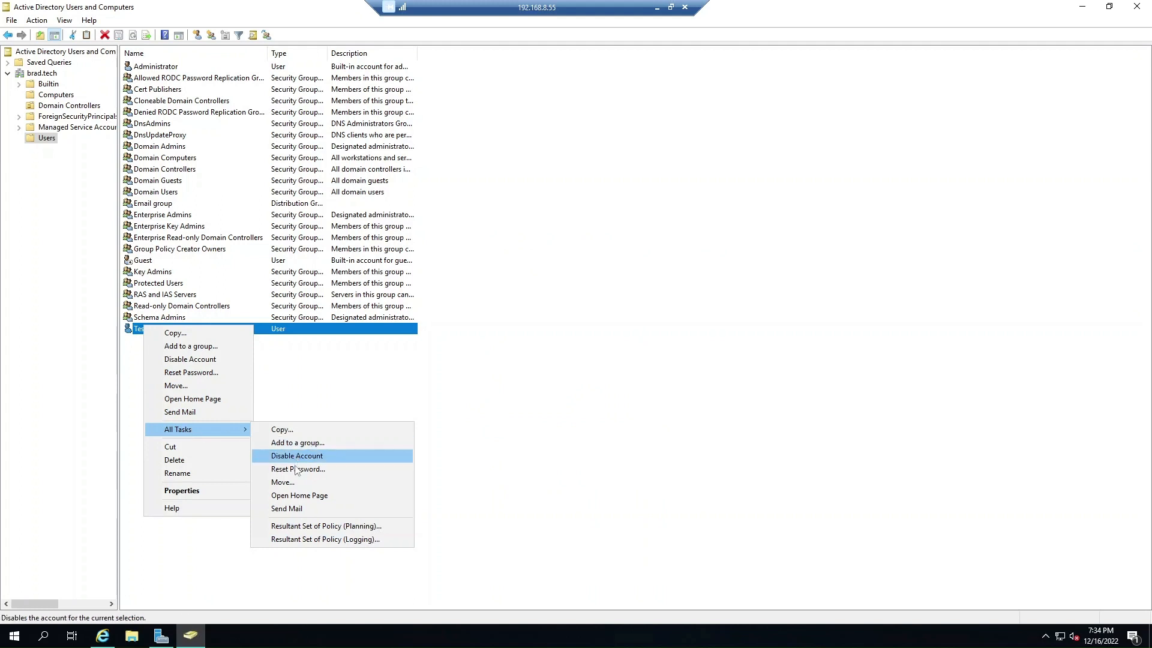
pyautogui.click(223, 400)
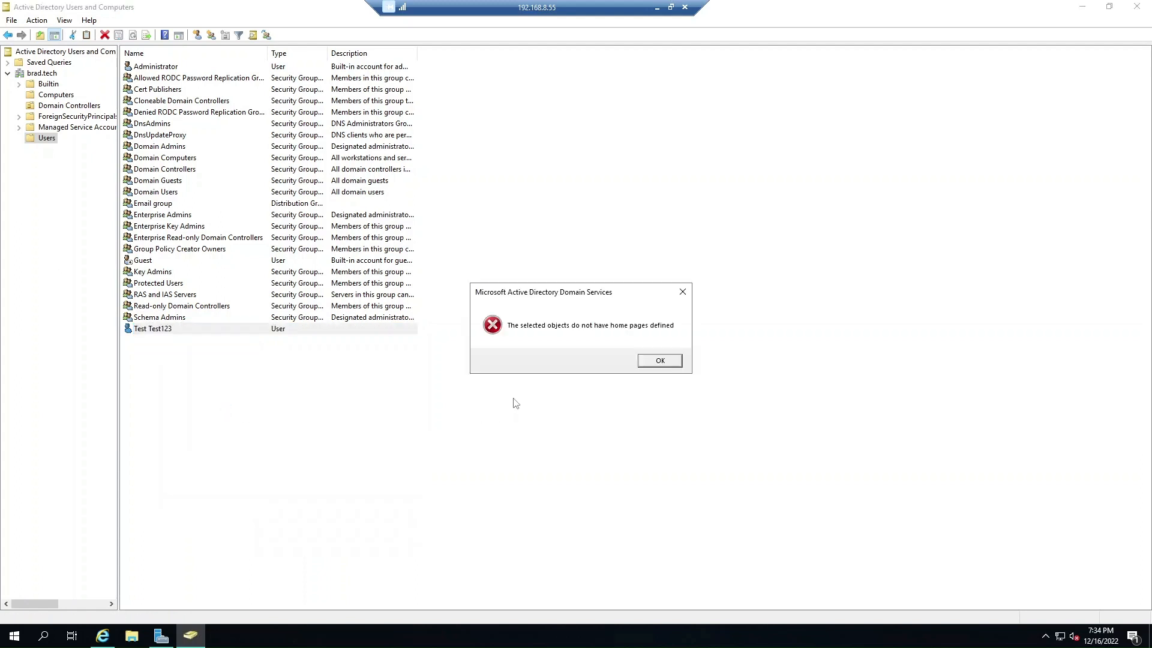
pyautogui.click(660, 363)
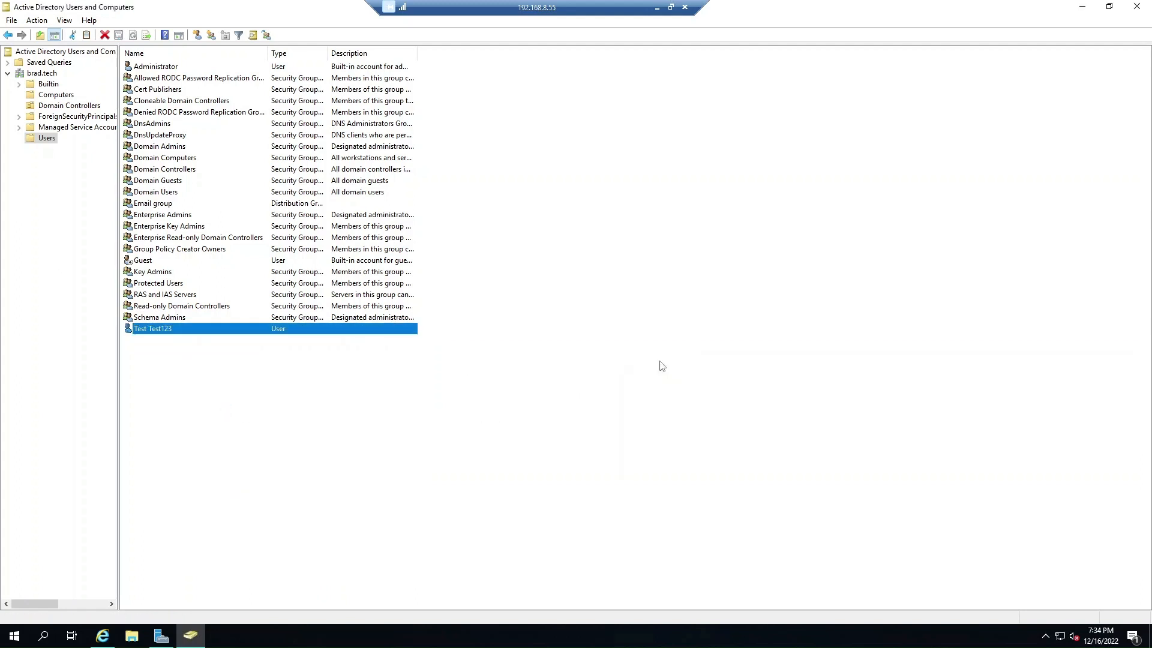
pyautogui.rightClick(170, 334)
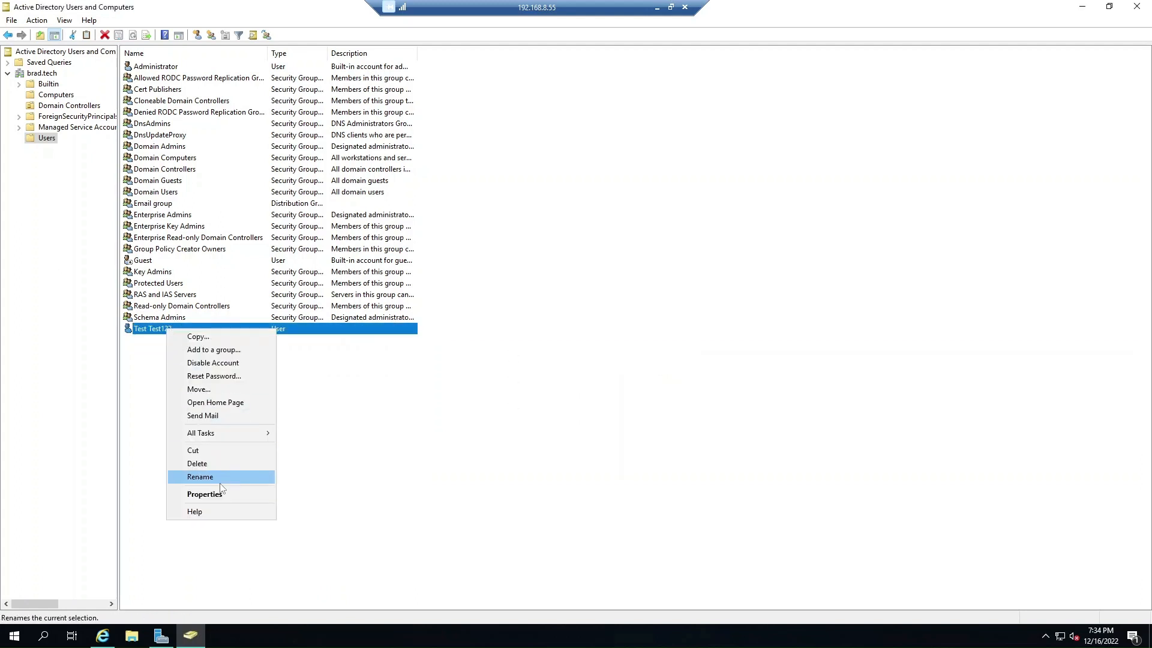
# In Reset Password, leave 'must change password at next logon' unchecked, note Unlocked status, and close.
pyautogui.click(206, 382)
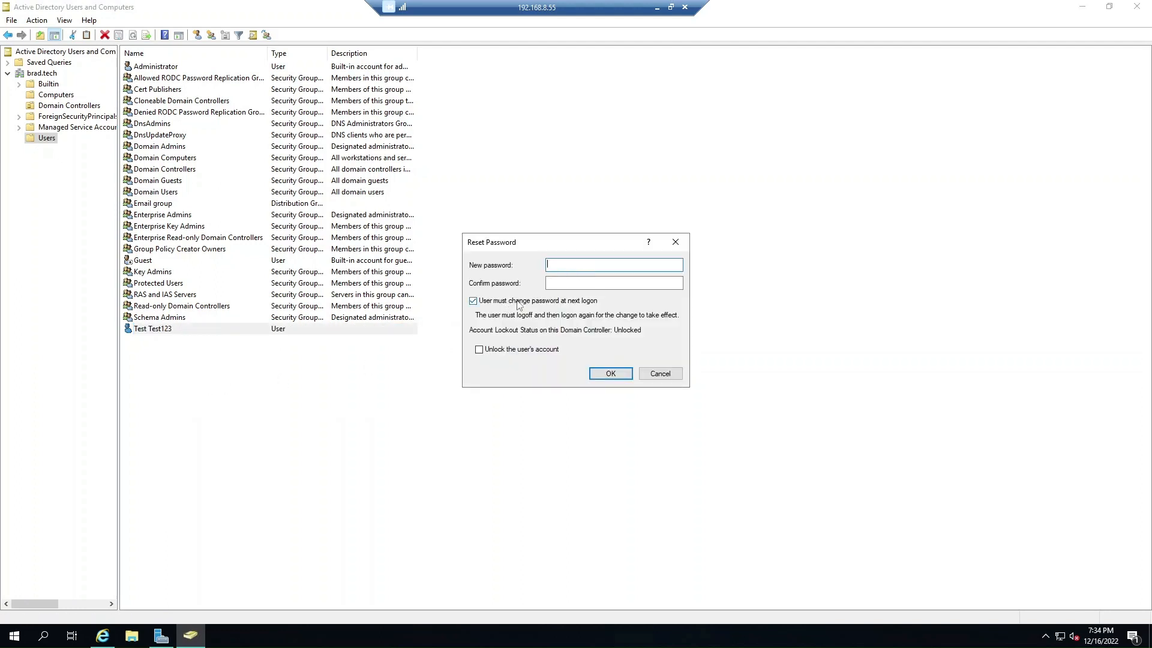
pyautogui.click(496, 302)
pyautogui.click(492, 301)
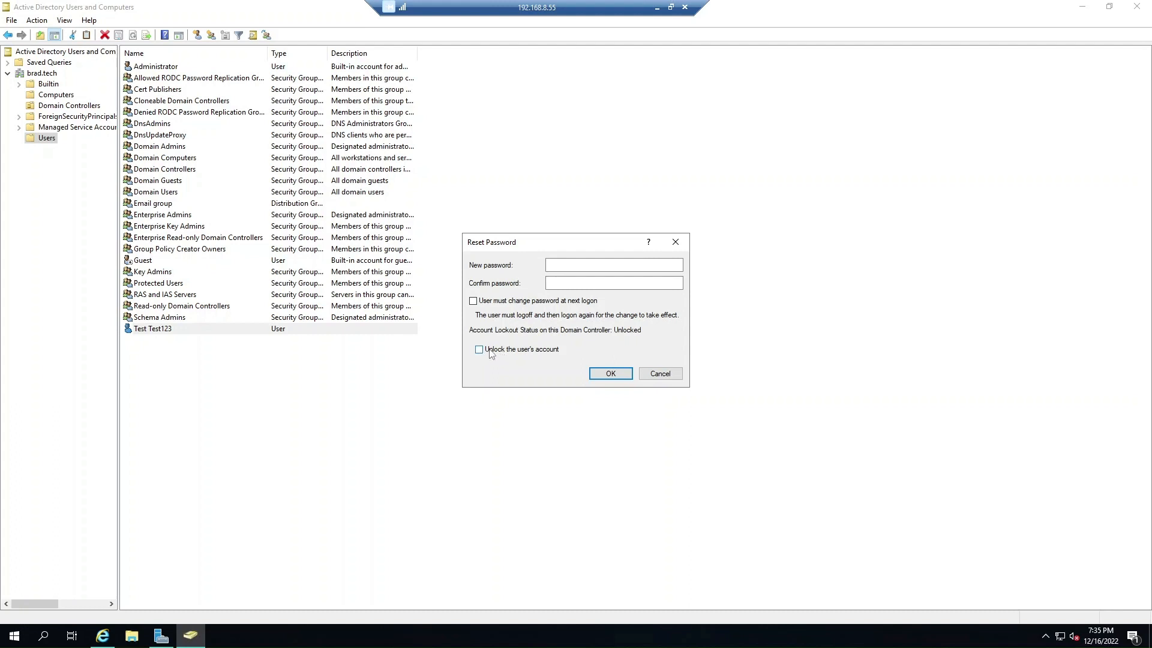
pyautogui.click(655, 374)
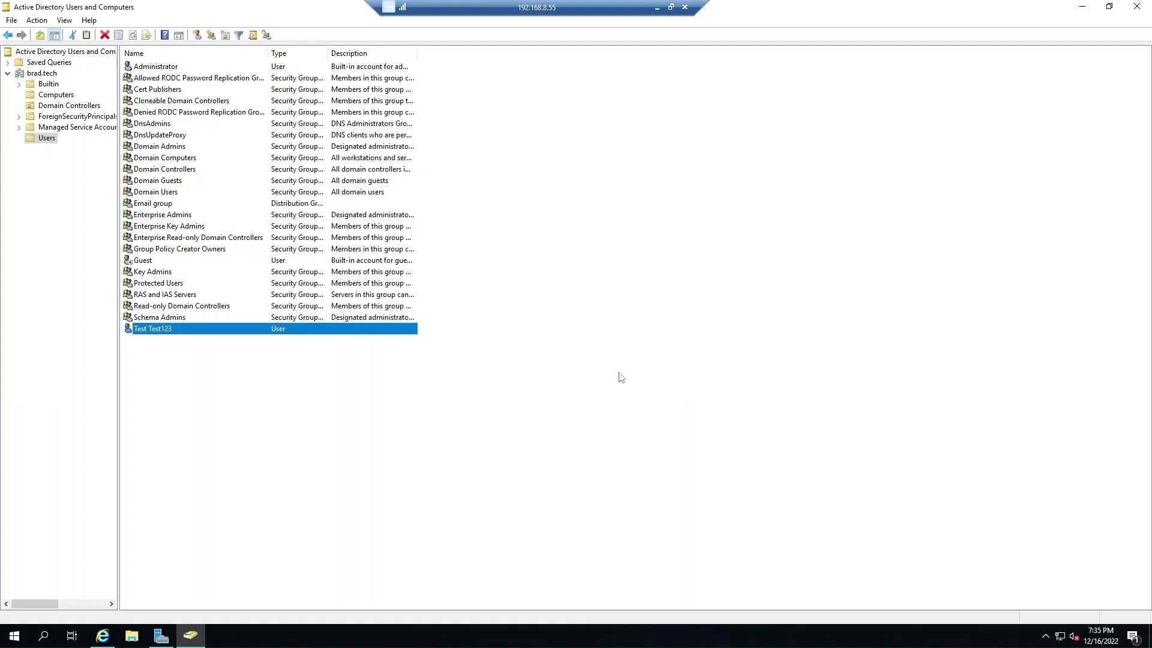
# Review Test Test123's Account tab and close it unchanged, with account expiry still Never.
pyautogui.rightClick(151, 331)
pyautogui.click(197, 490)
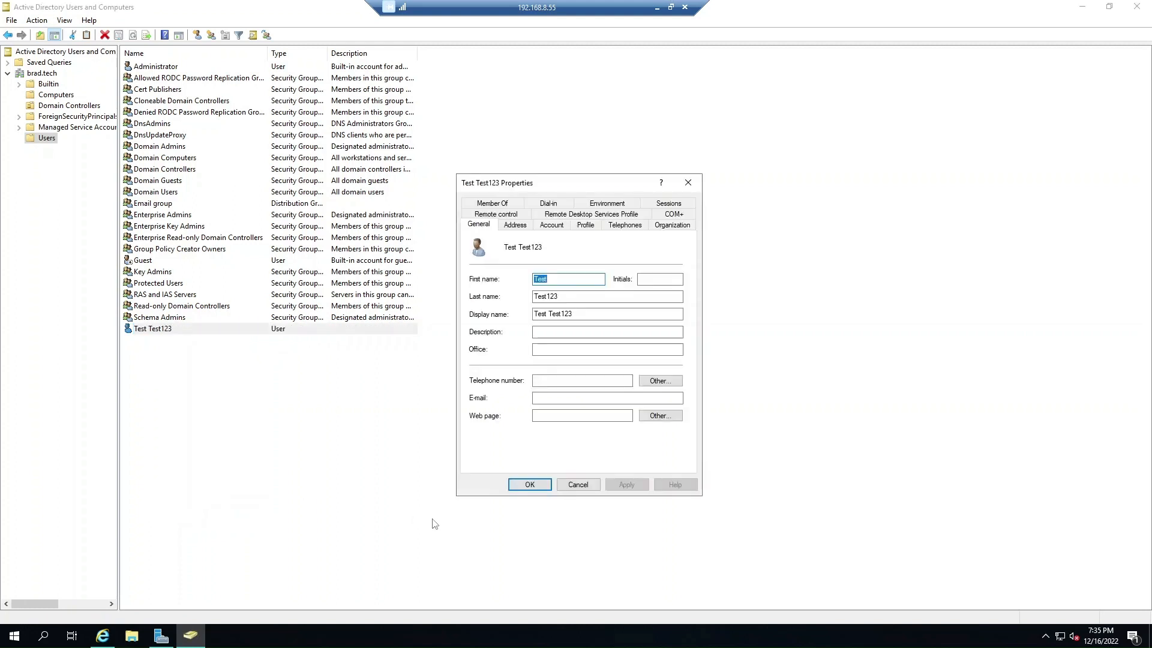
pyautogui.click(552, 224)
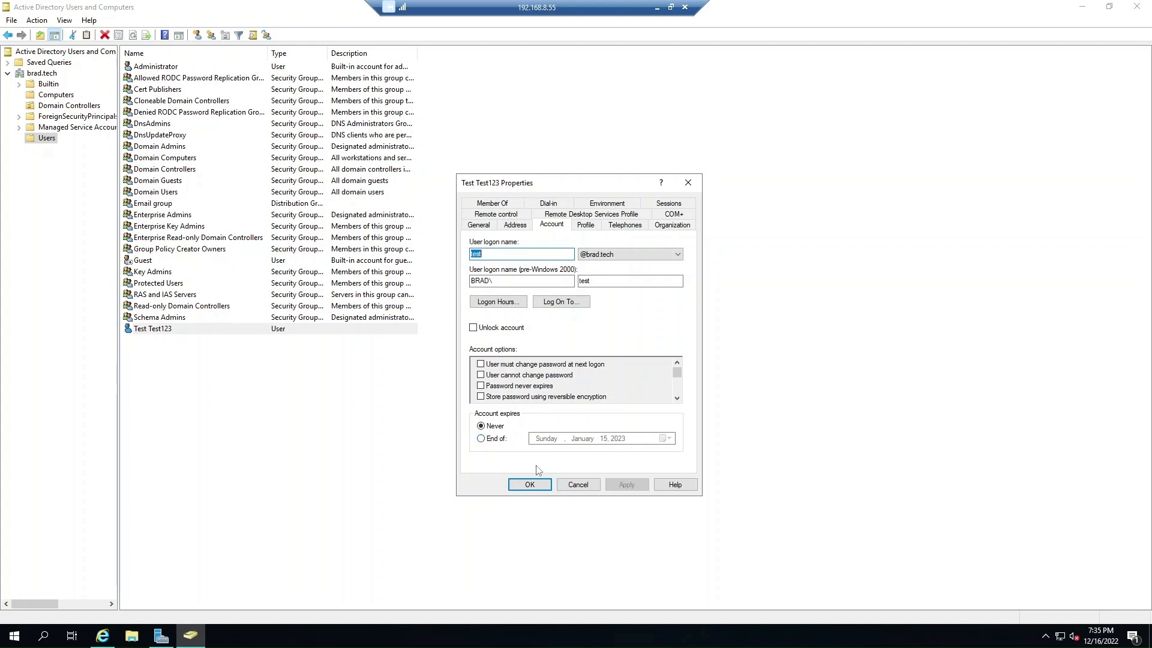
pyautogui.click(572, 488)
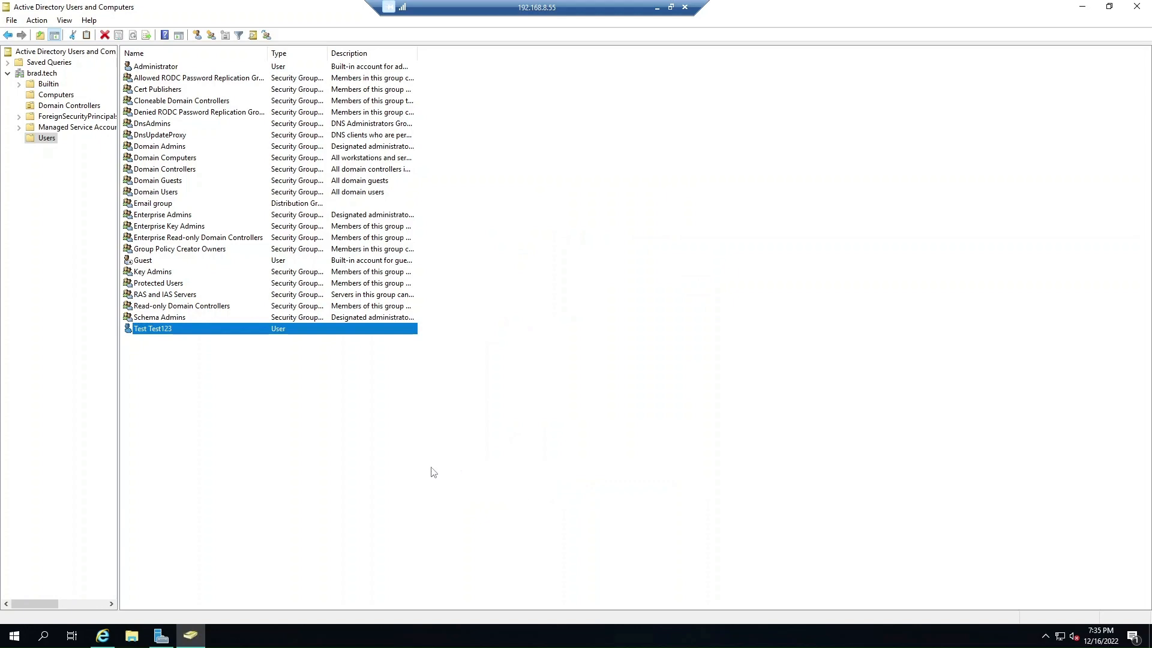
# On the Windows 10 VM sign-in screen, submit five wrong passwords for Test Test123.
pyautogui.click(102, 636)
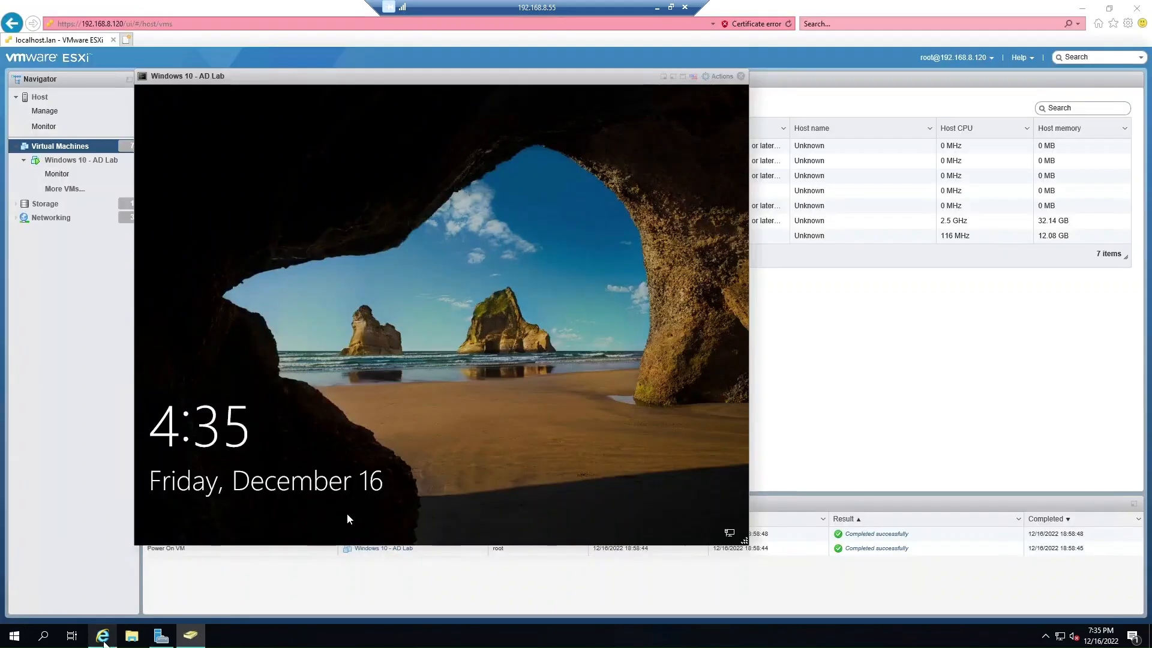
pyautogui.click(303, 464)
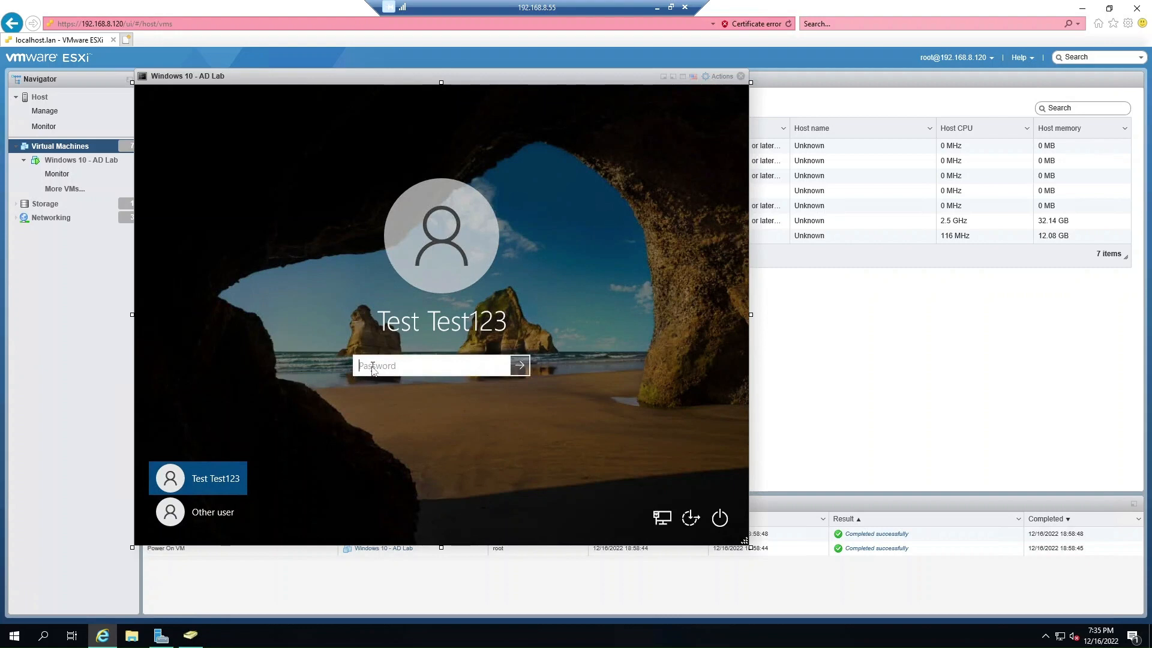
pyautogui.write('•••••••••••••••')
pyautogui.press('Return')
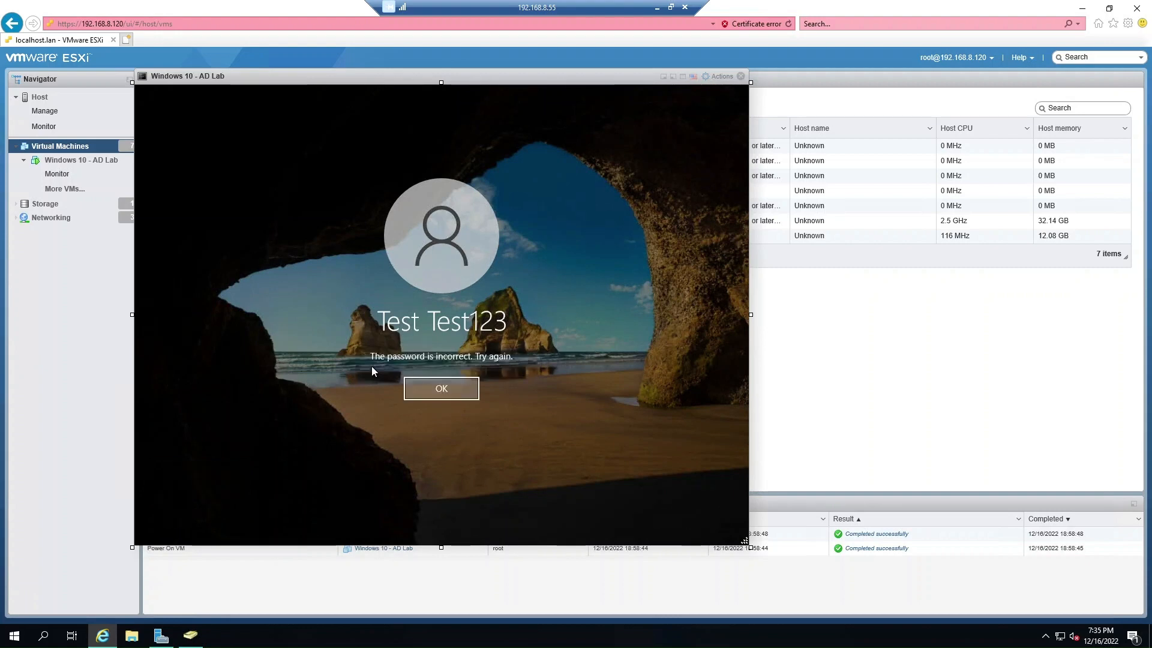
pyautogui.click(423, 389)
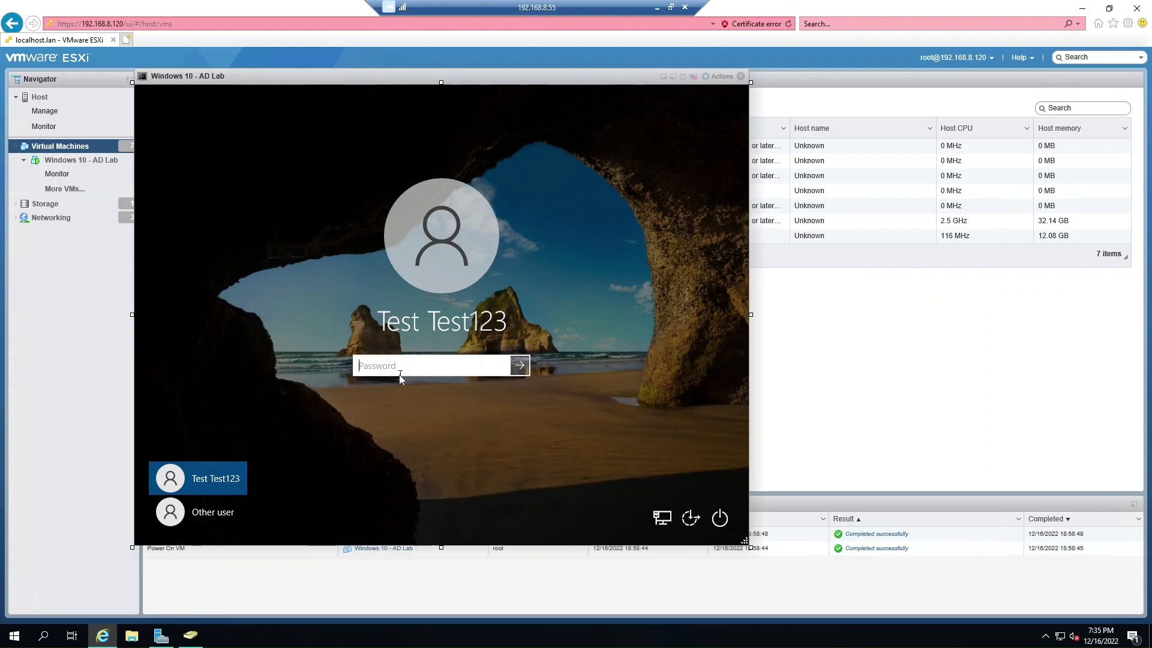
pyautogui.write('••••')
pyautogui.press('Return')
pyautogui.click(423, 389)
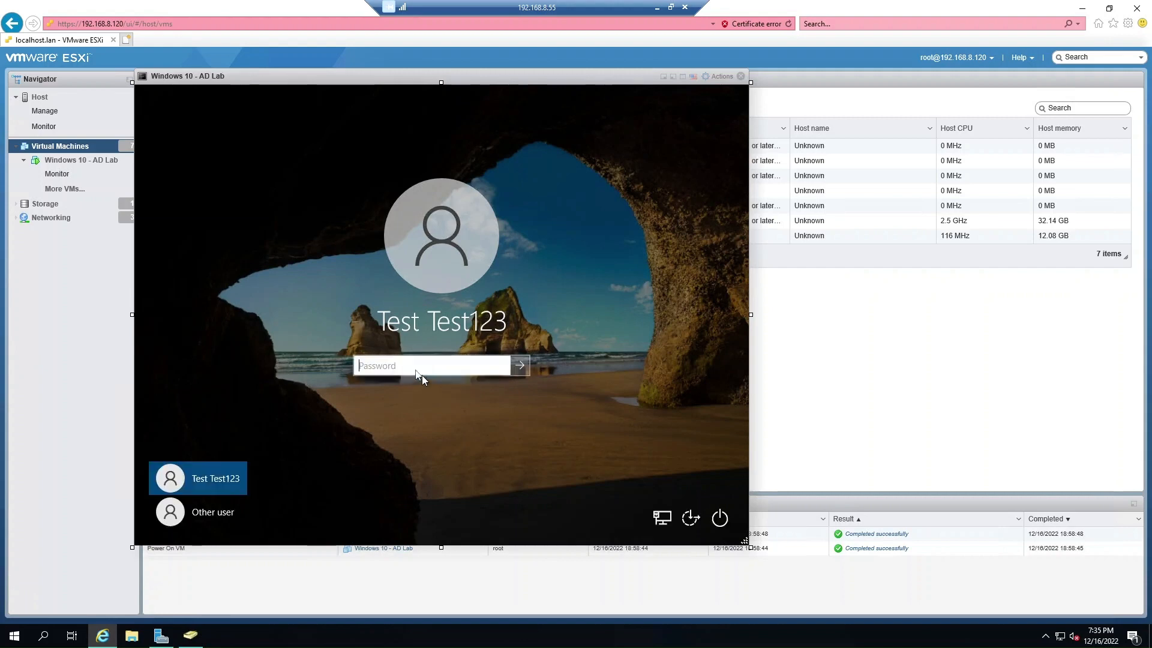
pyautogui.write('••••••')
pyautogui.press('Return')
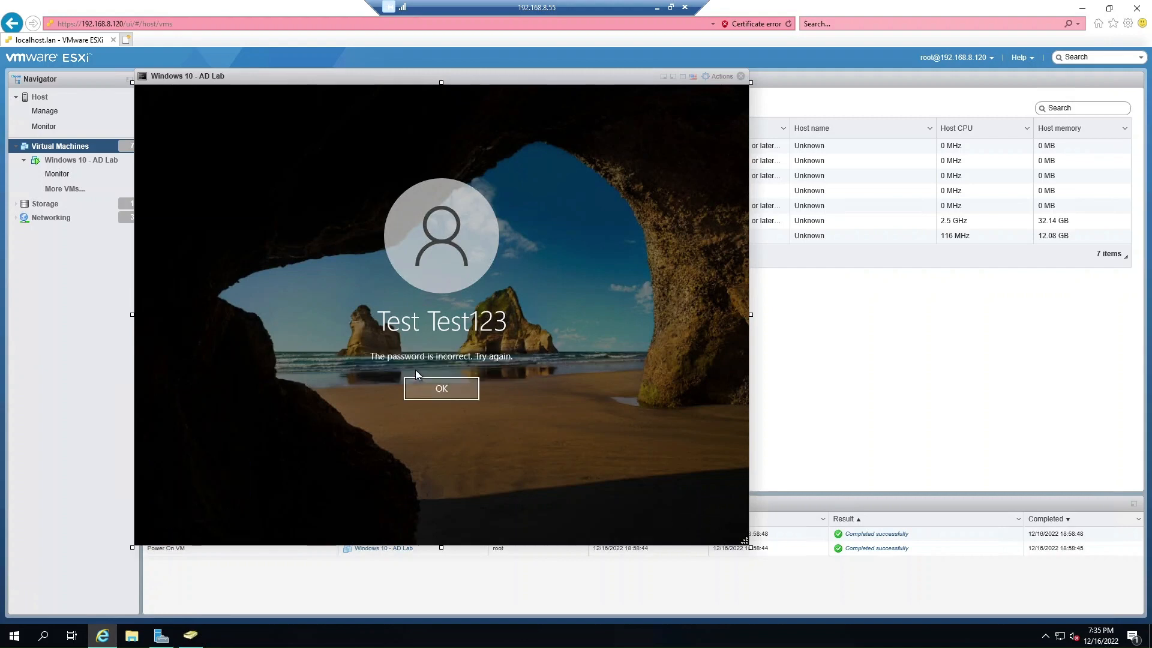
pyautogui.click(472, 390)
pyautogui.write('••')
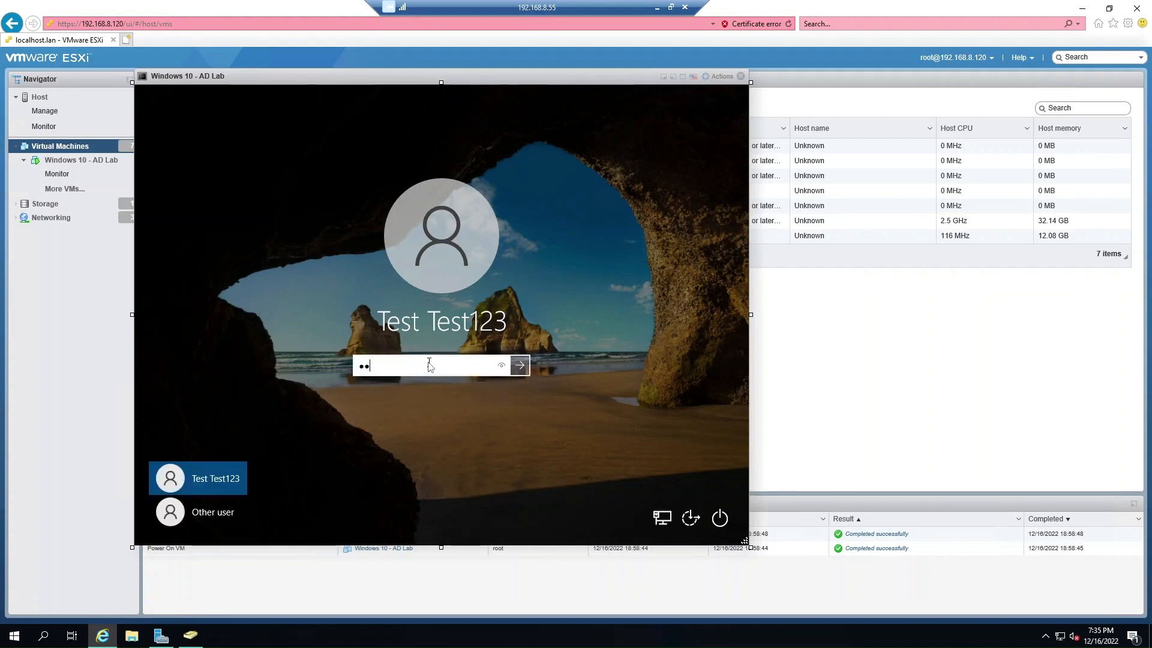
pyautogui.press('Return')
pyautogui.click(439, 388)
pyautogui.write('••')
pyautogui.press('Return')
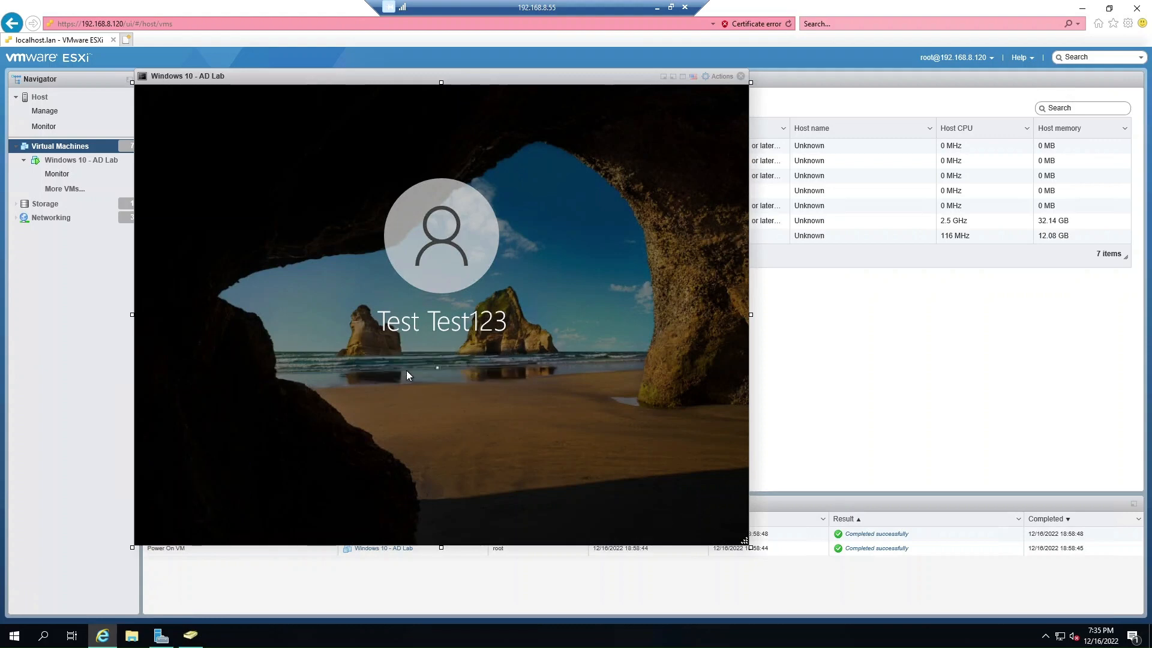
pyautogui.click(427, 387)
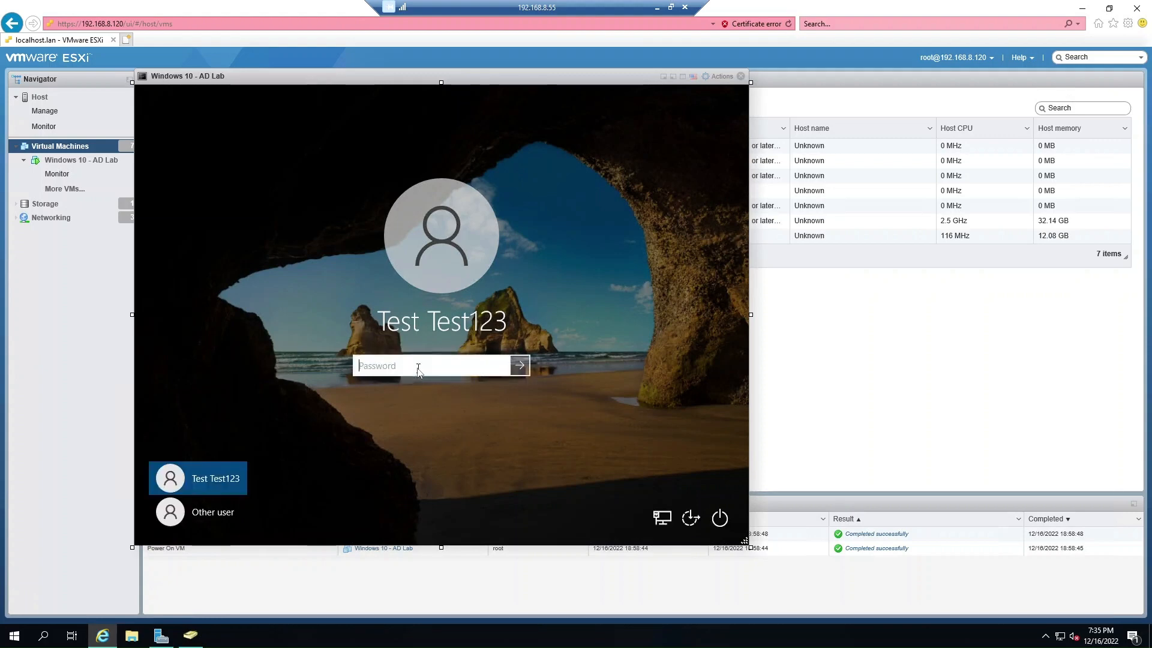
# Submit another password to sign in, then return to Active Directory Users and Computers.
pyautogui.write('•••')
pyautogui.press('Return')
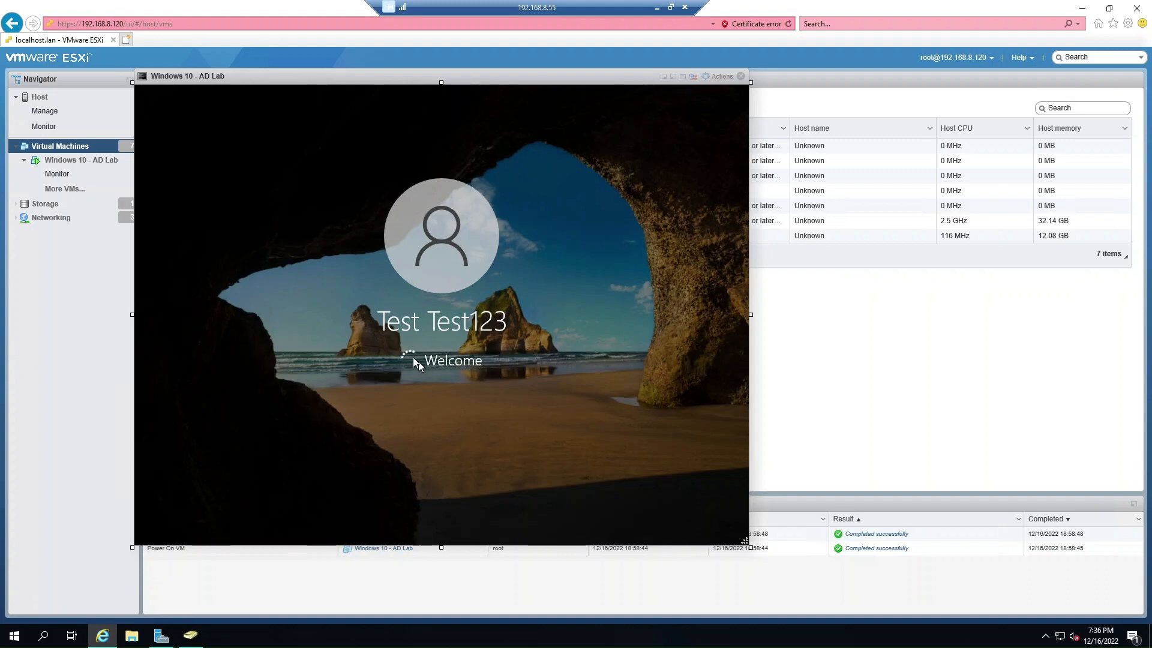
pyautogui.click(187, 638)
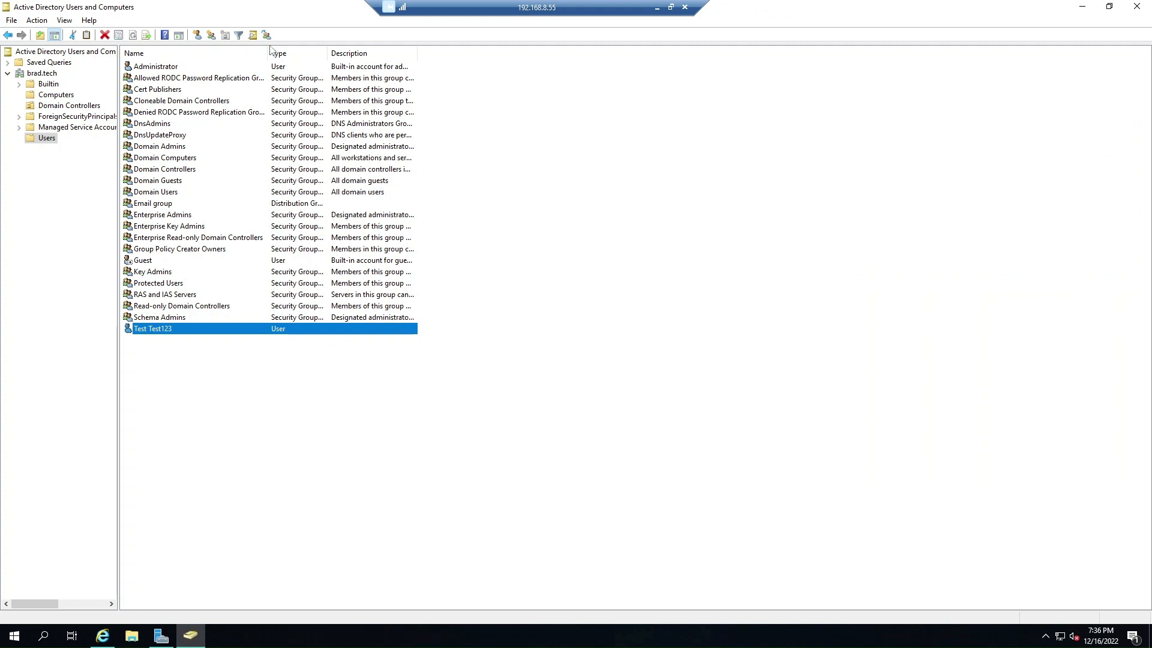
# Check that Test Test123's Account tab shows no lockout, close it unchanged, and return to the VM console.
pyautogui.click(46, 137)
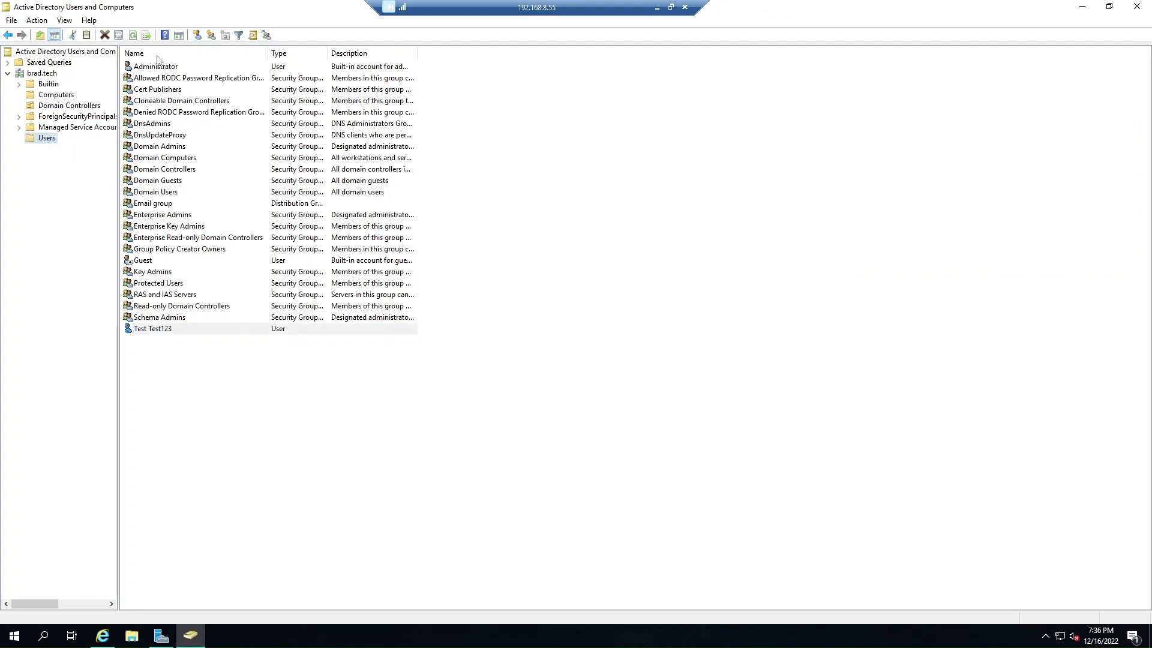
pyautogui.rightClick(154, 330)
pyautogui.click(228, 489)
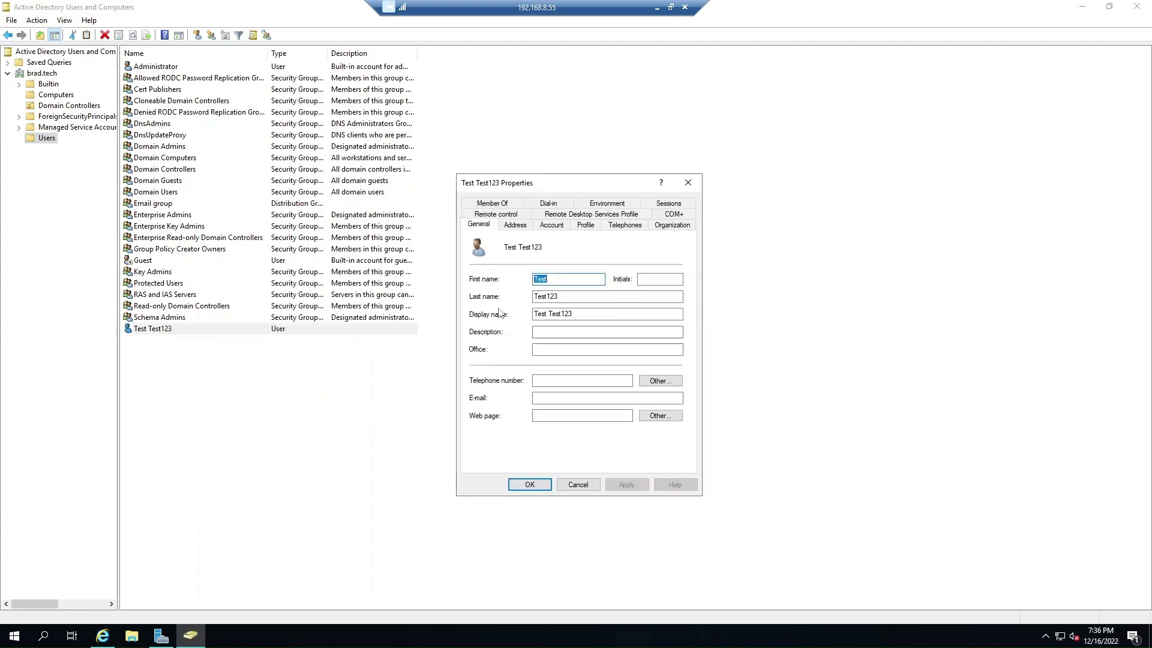
pyautogui.click(547, 226)
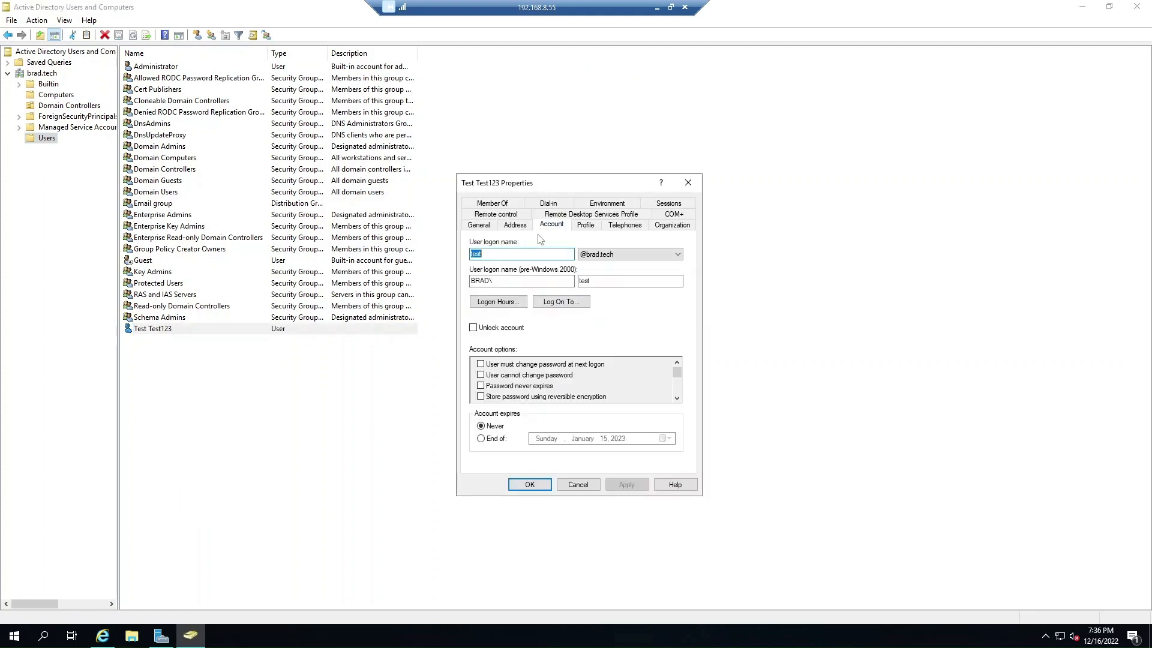
pyautogui.click(577, 485)
pyautogui.click(102, 636)
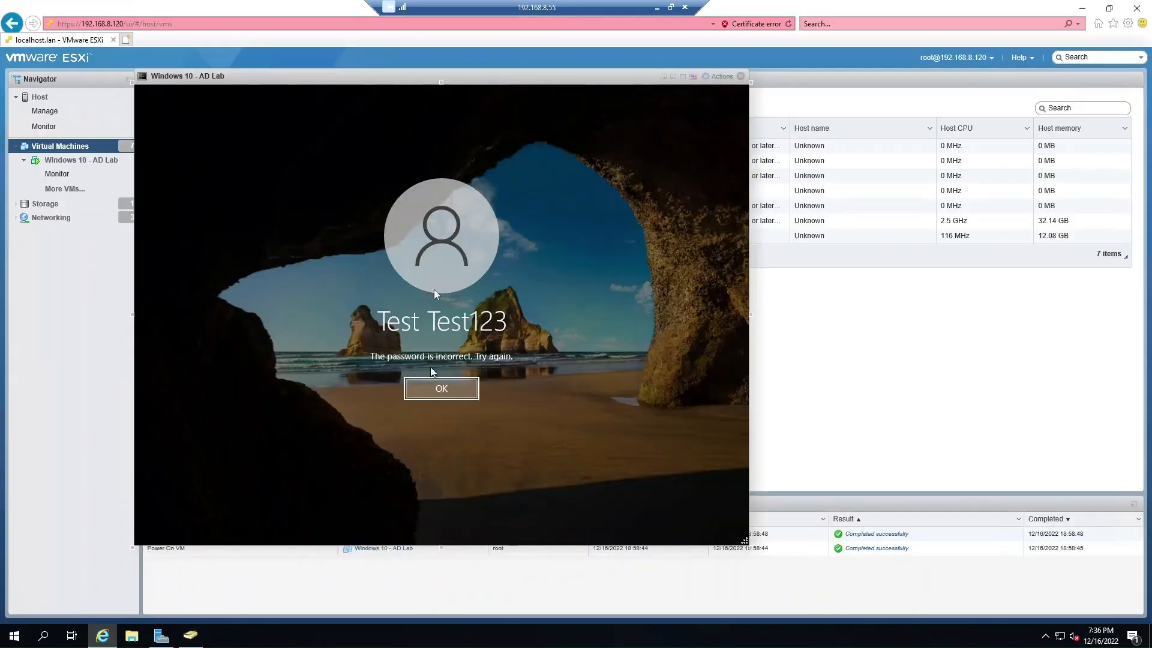
# Dismiss the incorrect-password message and sign Test Test123 in with the correct password.
pyautogui.click(425, 379)
pyautogui.write('P')
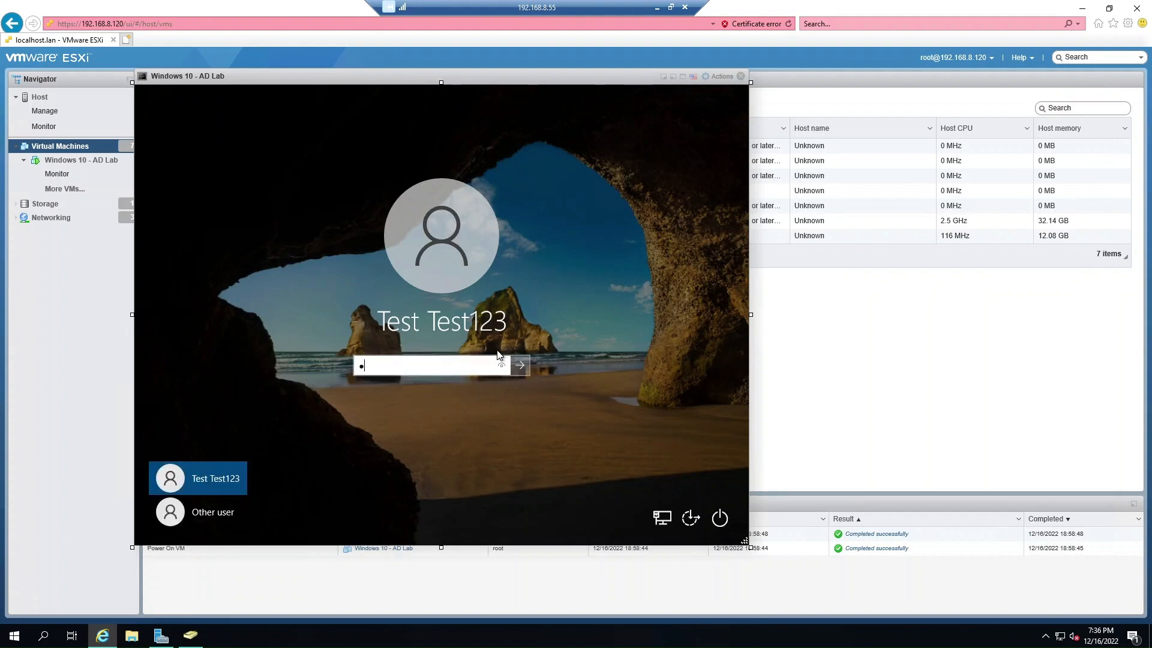
pyautogui.write('assword123')
pyautogui.press('Return')
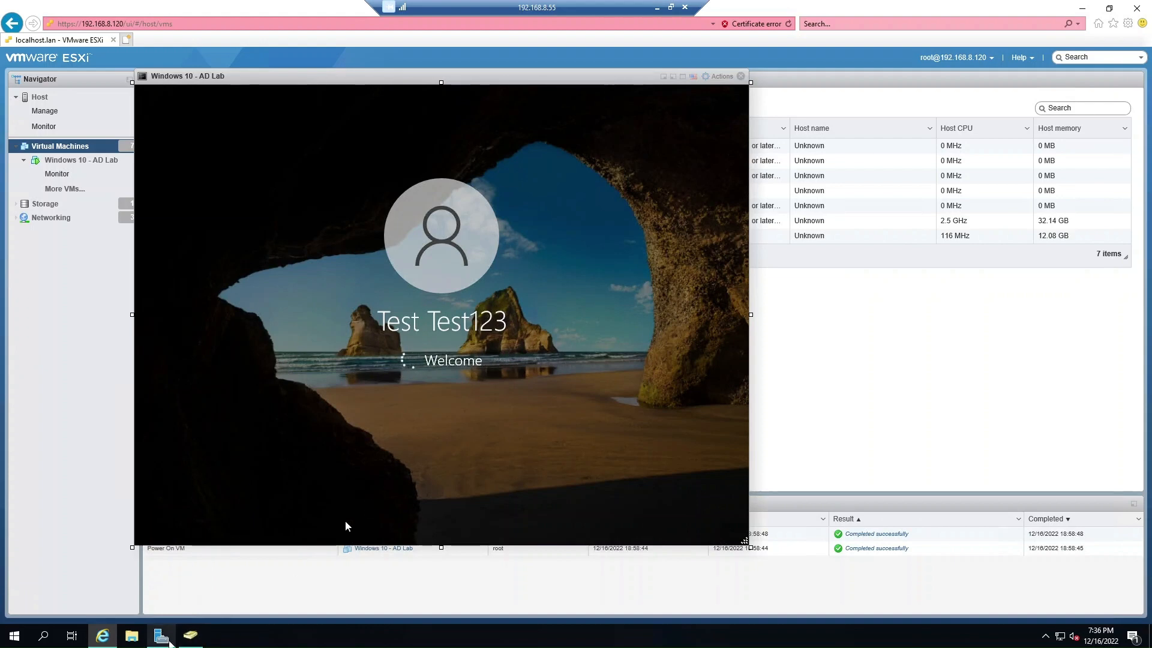
pyautogui.click(161, 634)
# Launch Group Policy Management from Server Manager's Tools and maximize it.
pyautogui.click(1064, 33)
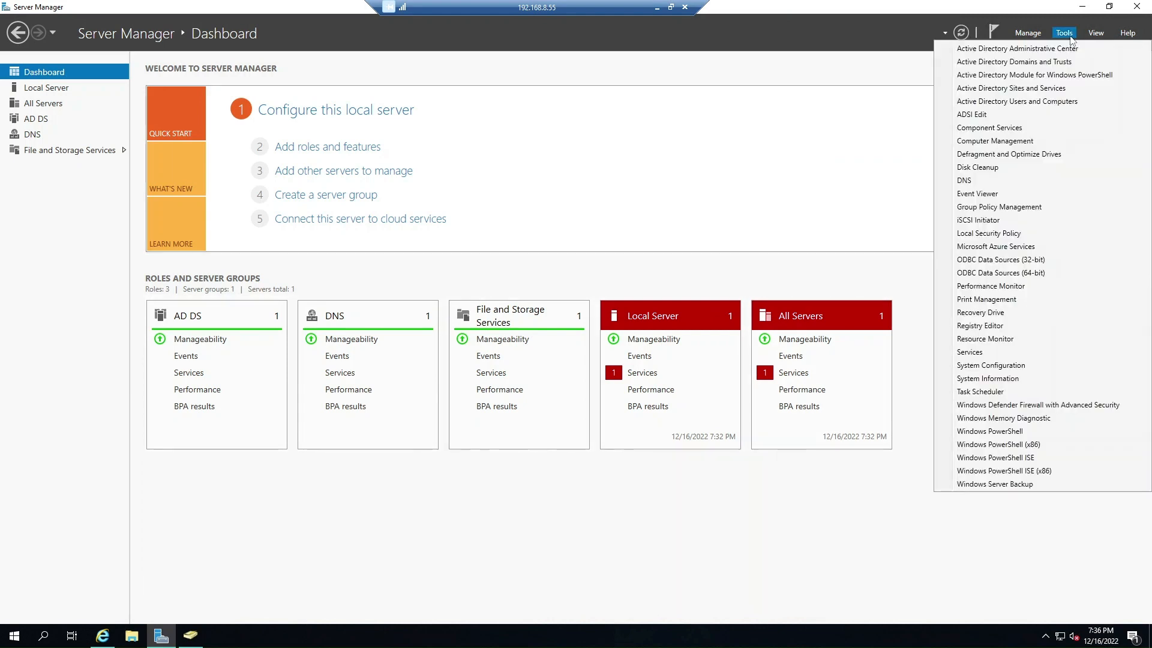
pyautogui.click(998, 208)
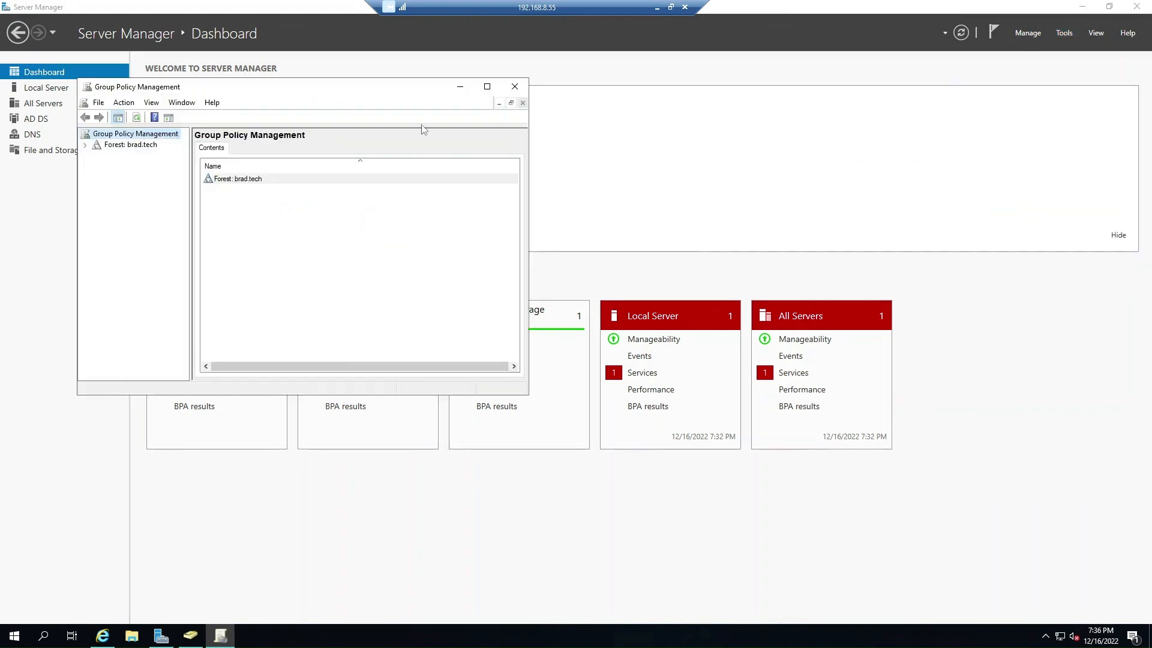
pyautogui.click(487, 87)
# Expand to brad.tech's Default Domain Policy and view its Settings report.
pyautogui.click(7, 63)
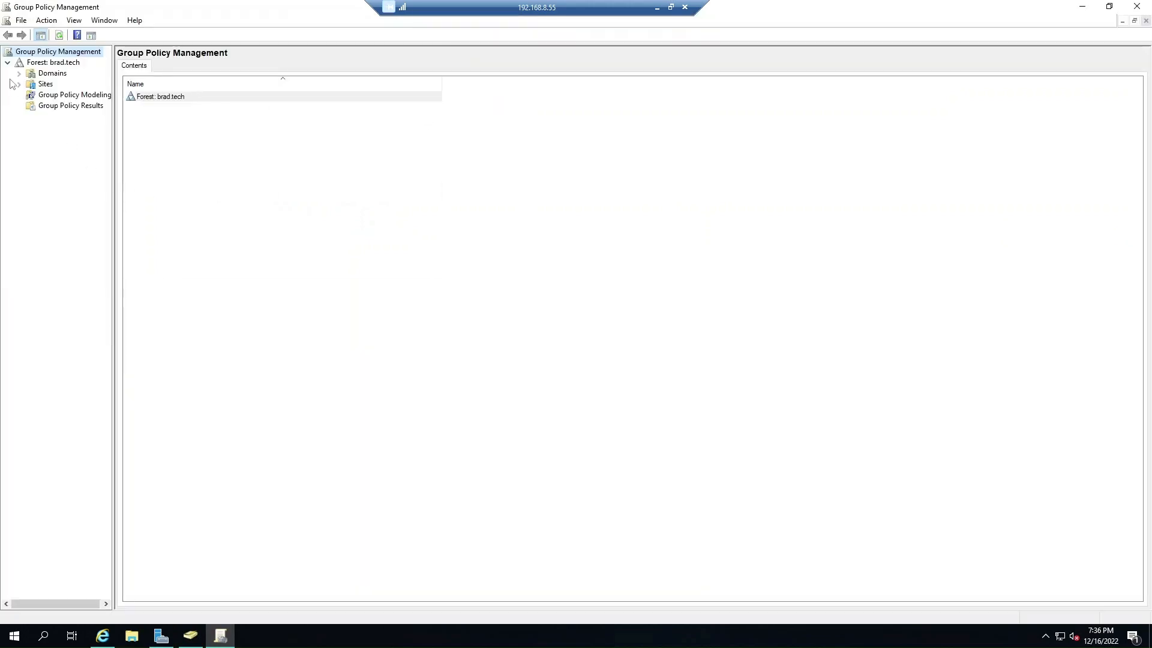
pyautogui.click(19, 73)
pyautogui.click(40, 85)
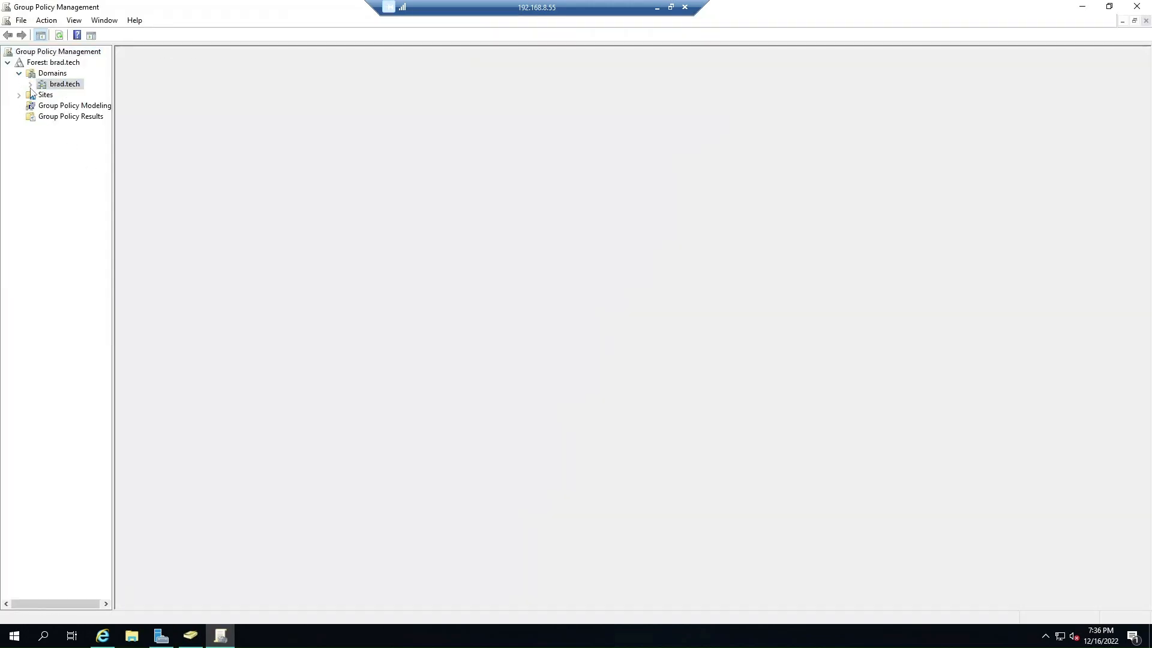
pyautogui.click(30, 84)
pyautogui.click(81, 94)
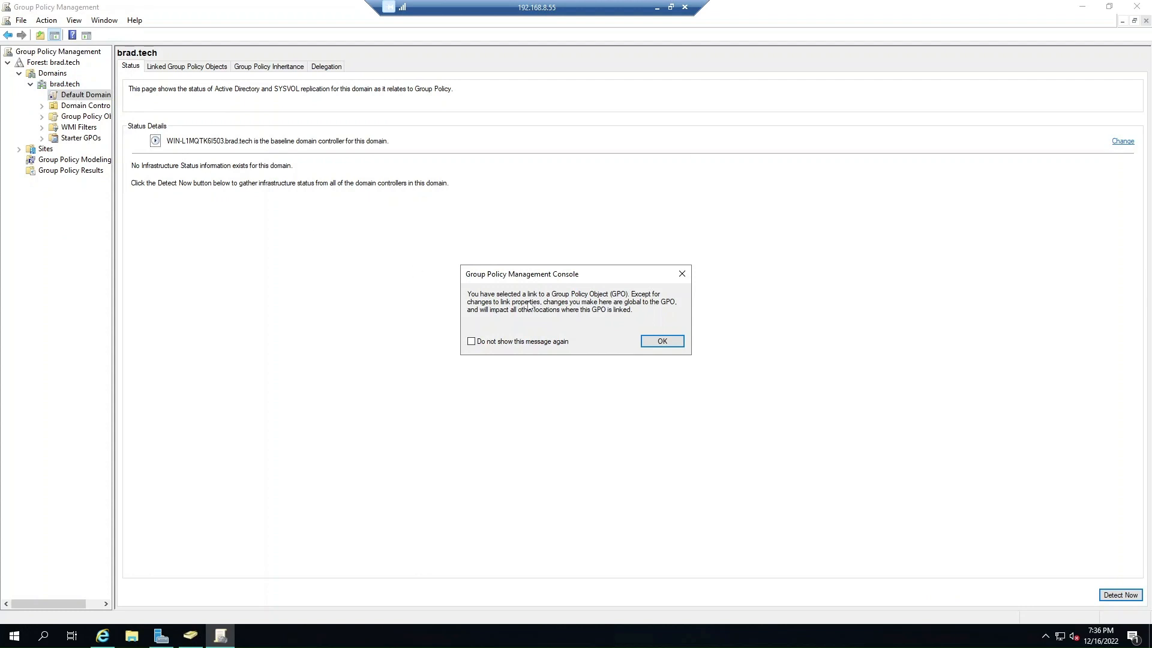
pyautogui.click(660, 341)
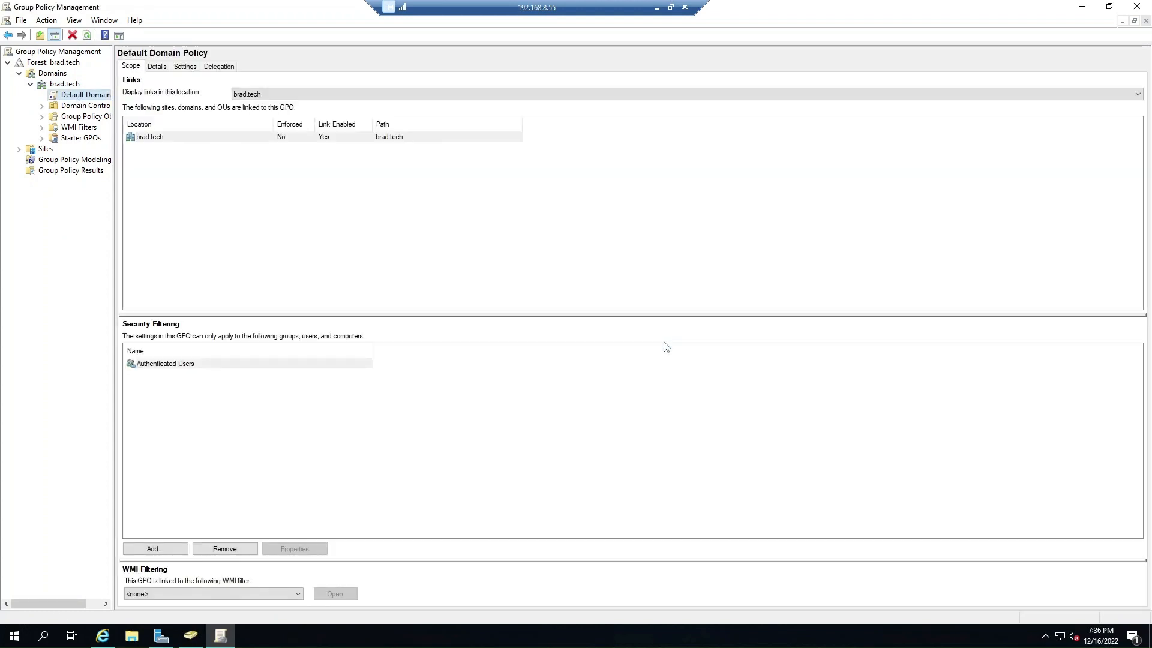
pyautogui.click(186, 66)
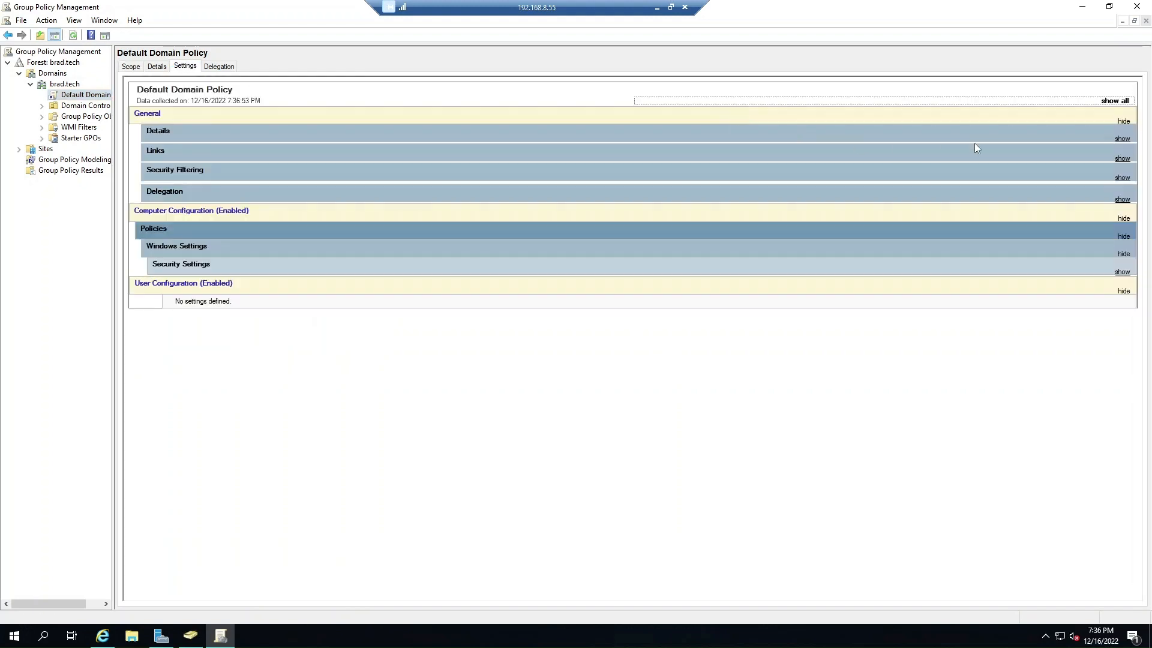
# Expand all report sections and scroll to Account Lockout Policy, showing a threshold of 0.
pyautogui.click(1107, 102)
pyautogui.scroll(-4, 705, 419)
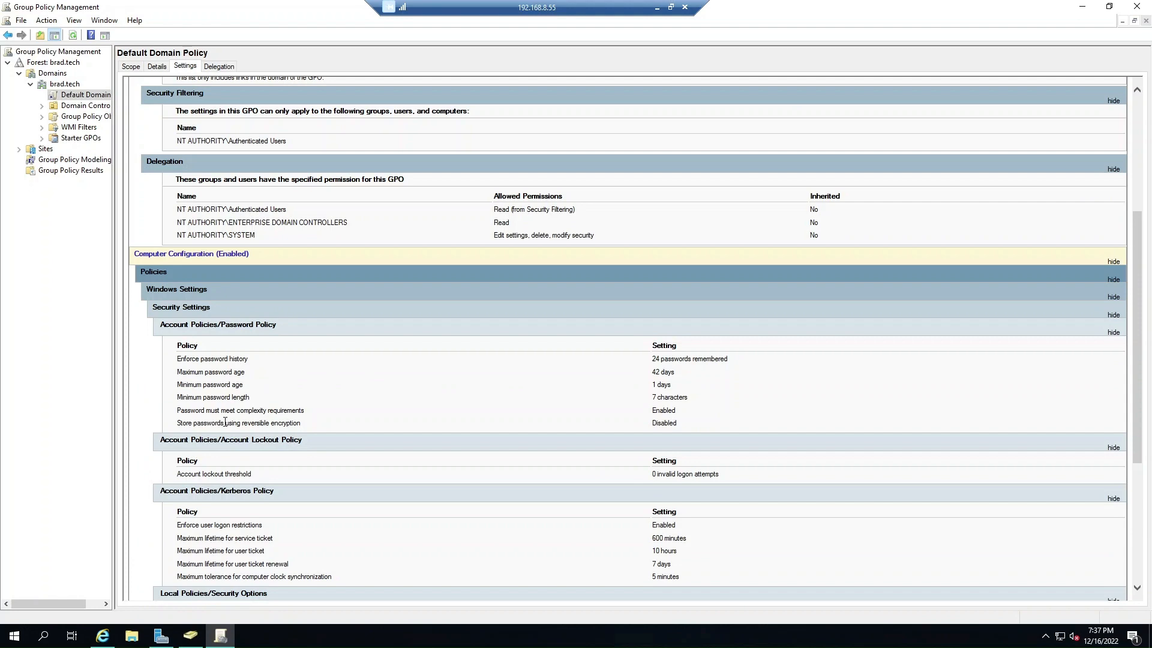
pyautogui.scroll(-4, 225, 422)
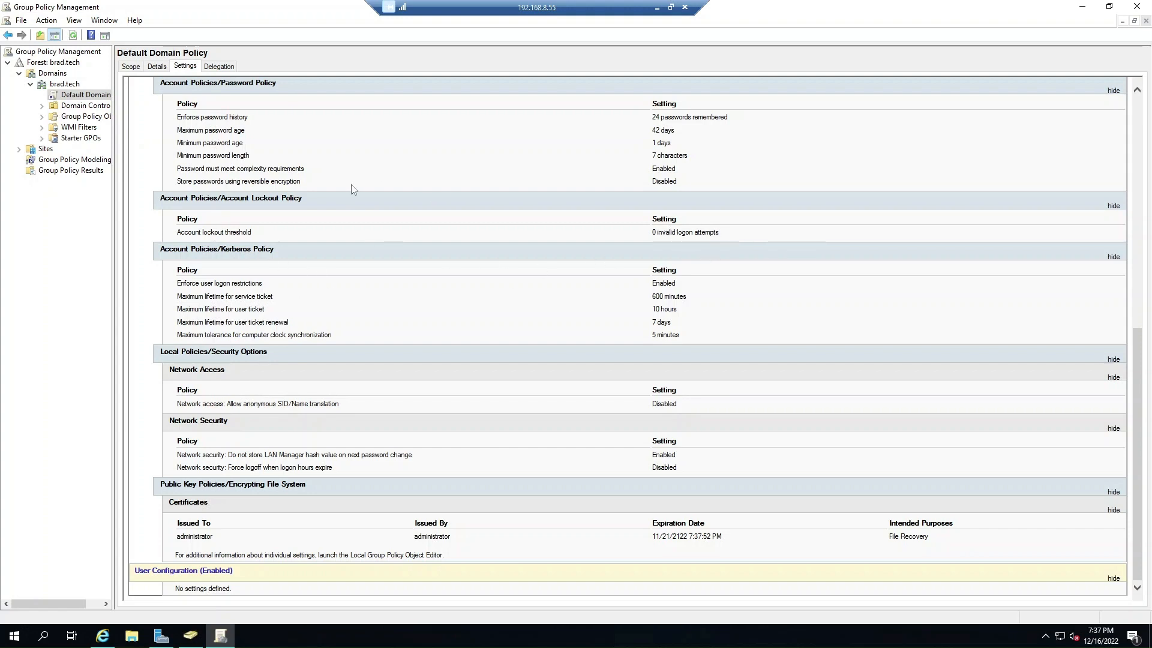
pyautogui.click(102, 635)
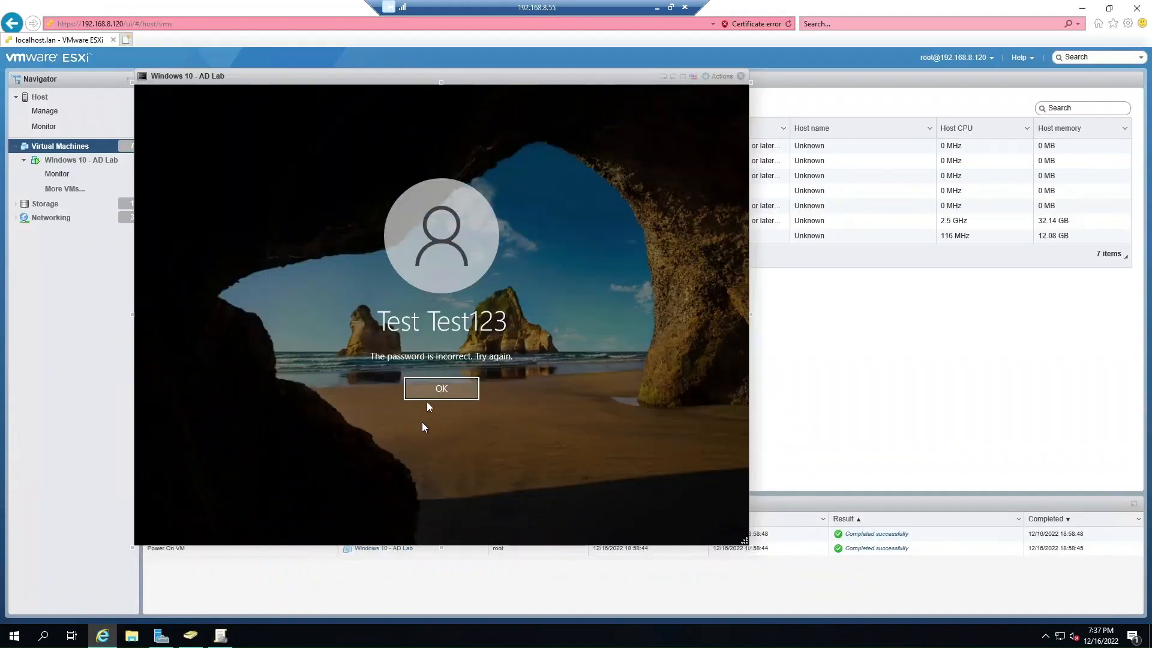
pyautogui.click(437, 387)
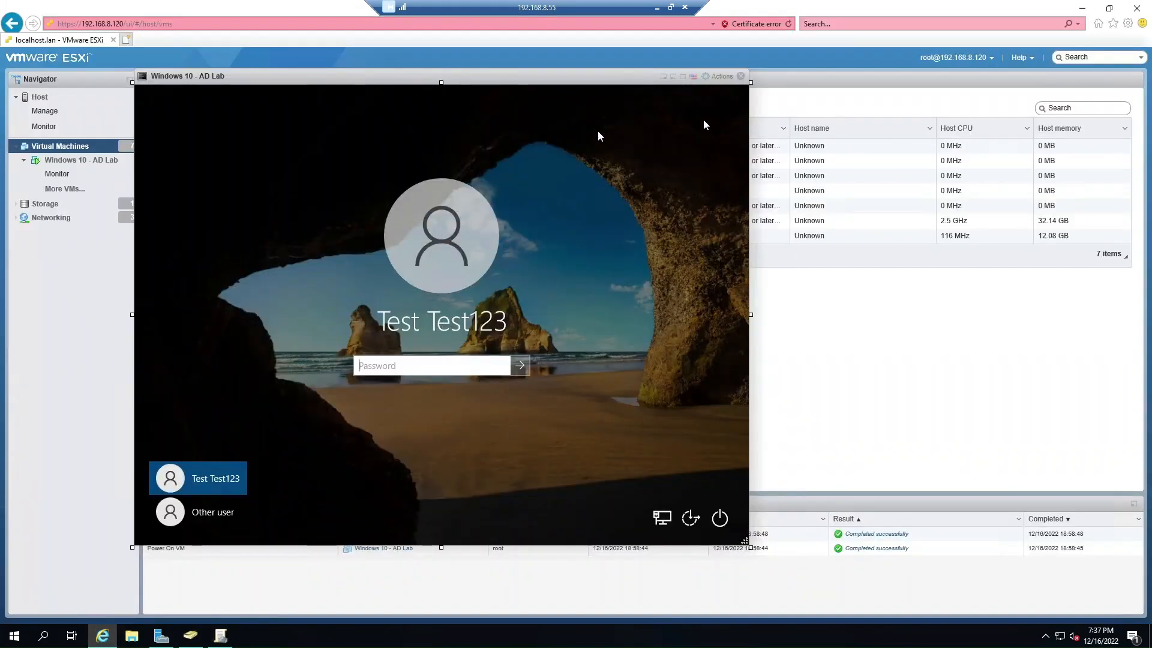
pyautogui.click(220, 635)
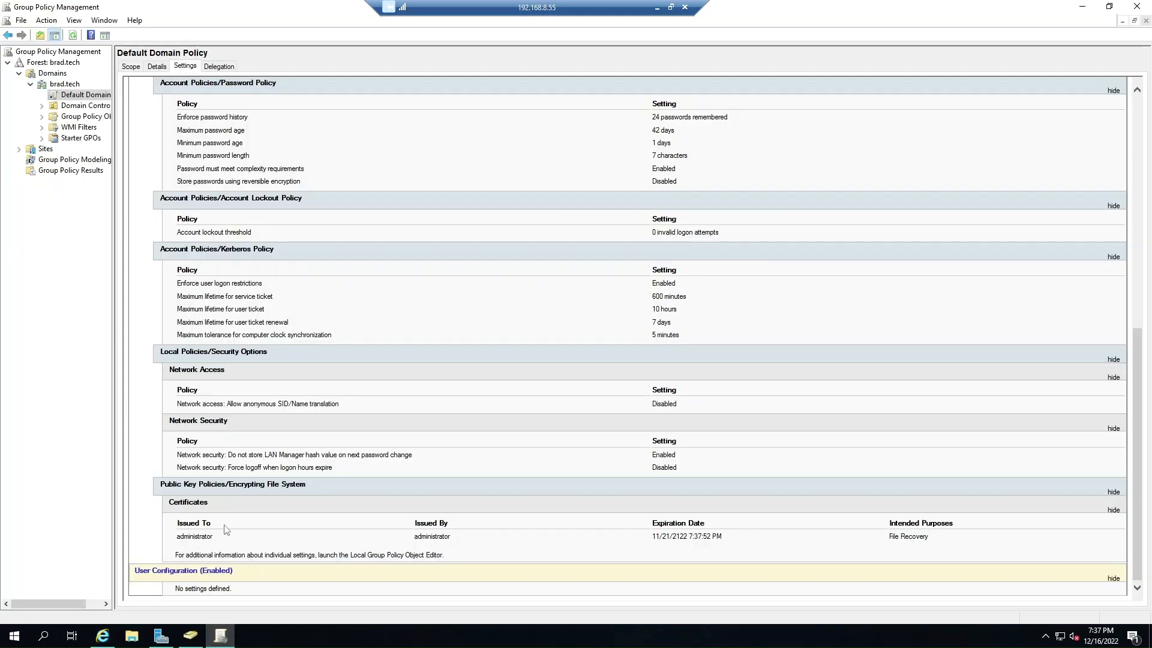
# Edit the Default Domain Policy and open Computer Configuration's Account lockout threshold, currently 0.
pyautogui.rightClick(91, 94)
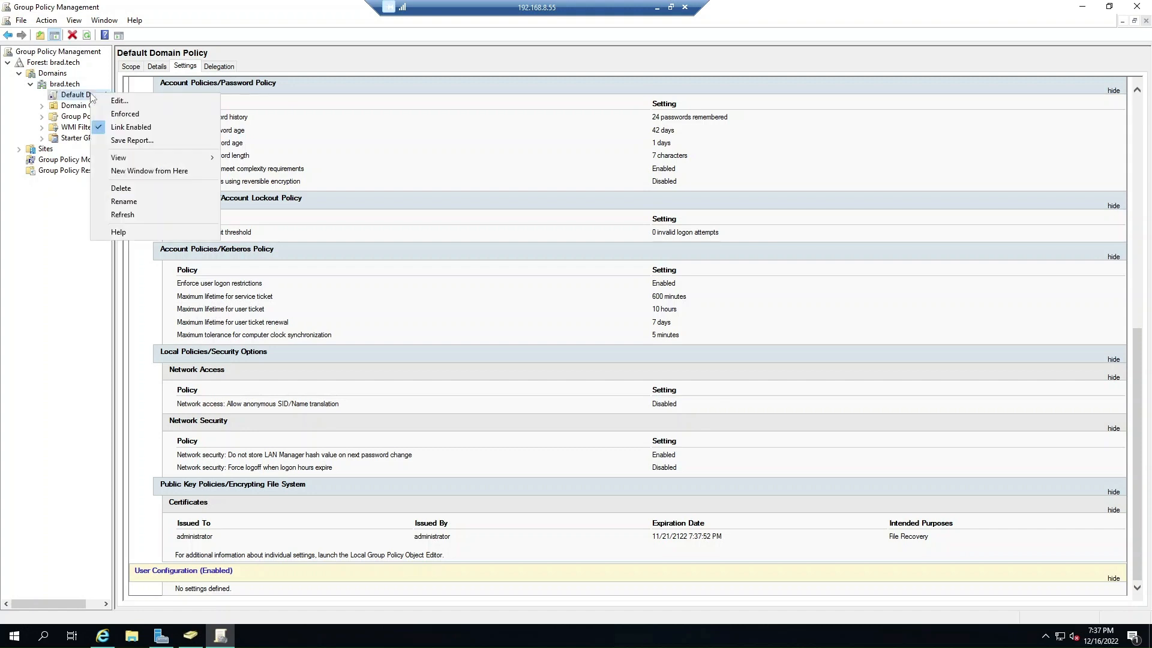
pyautogui.click(130, 103)
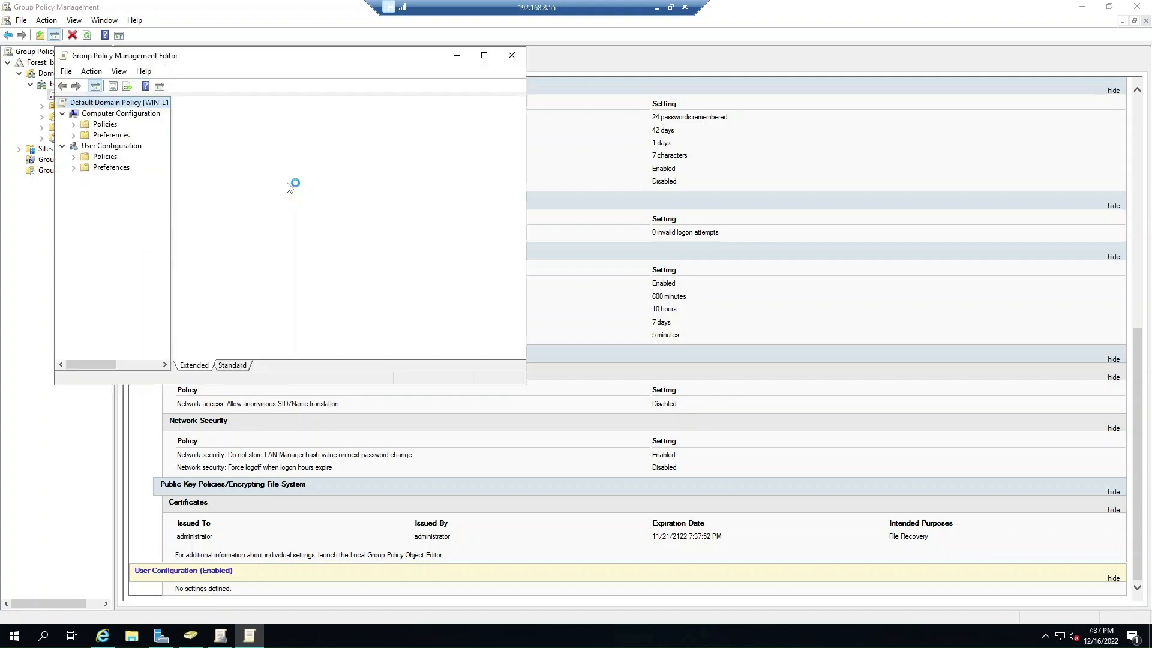
pyautogui.click(74, 124)
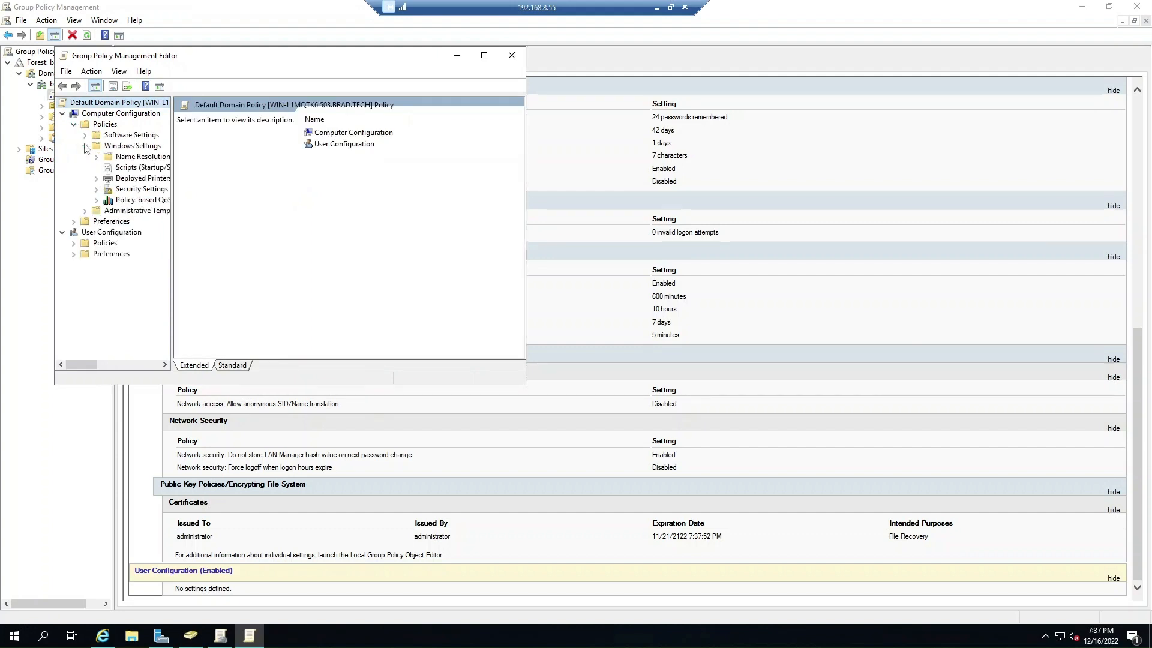
pyautogui.click(96, 189)
pyautogui.click(144, 190)
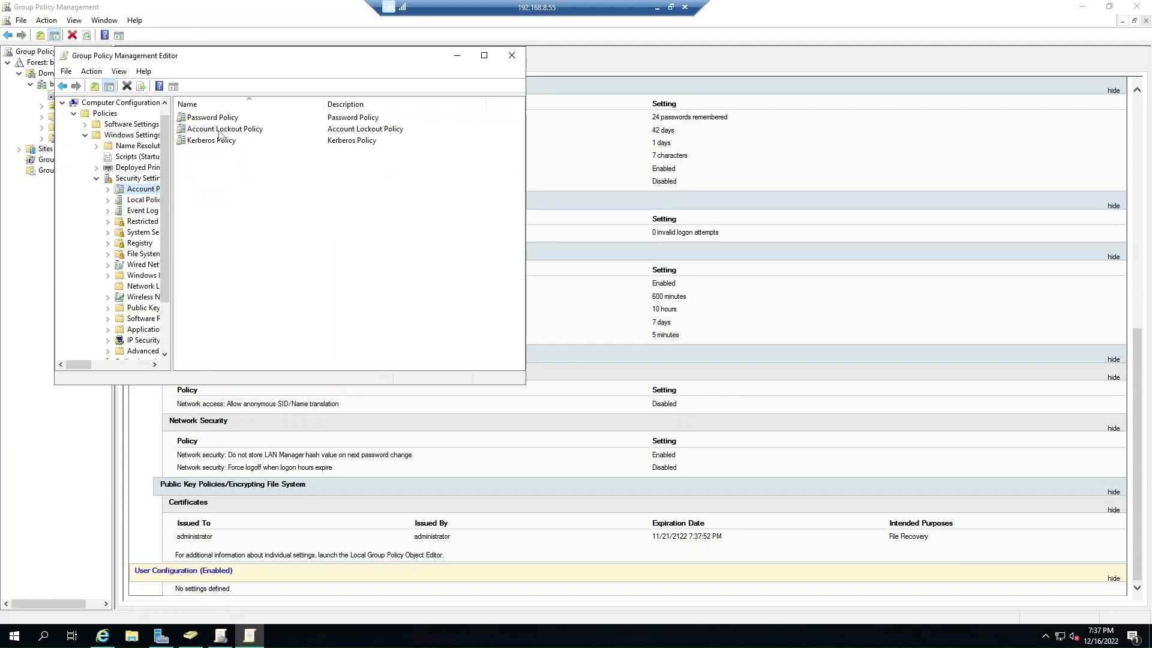
pyautogui.doubleClick(220, 135)
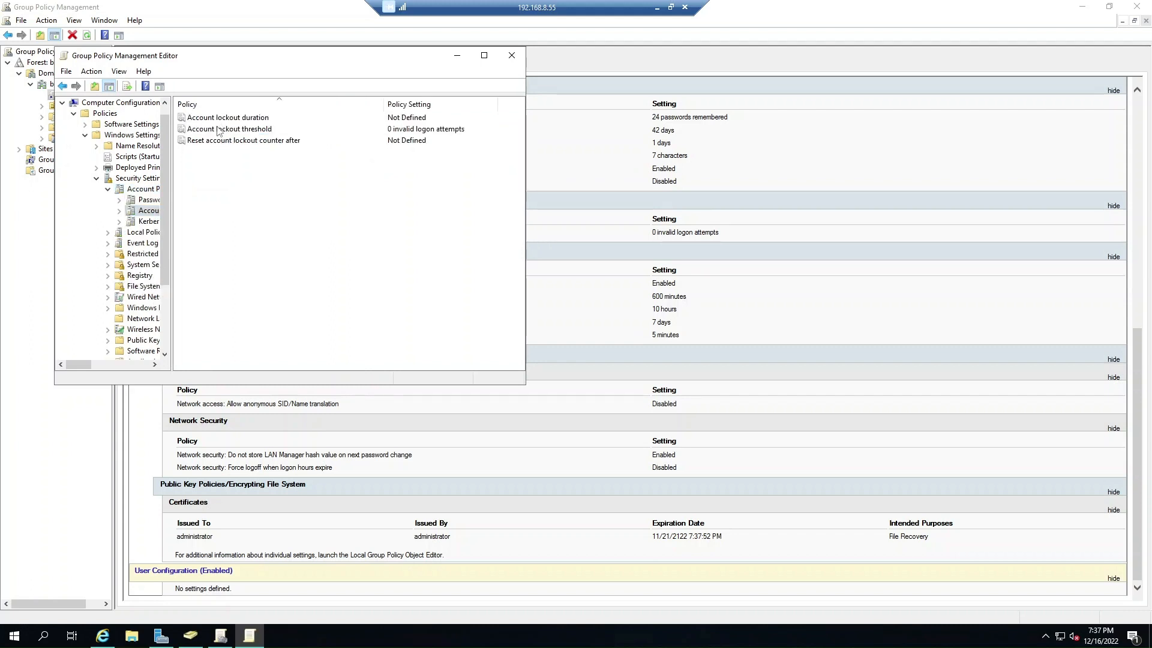
pyautogui.doubleClick(218, 129)
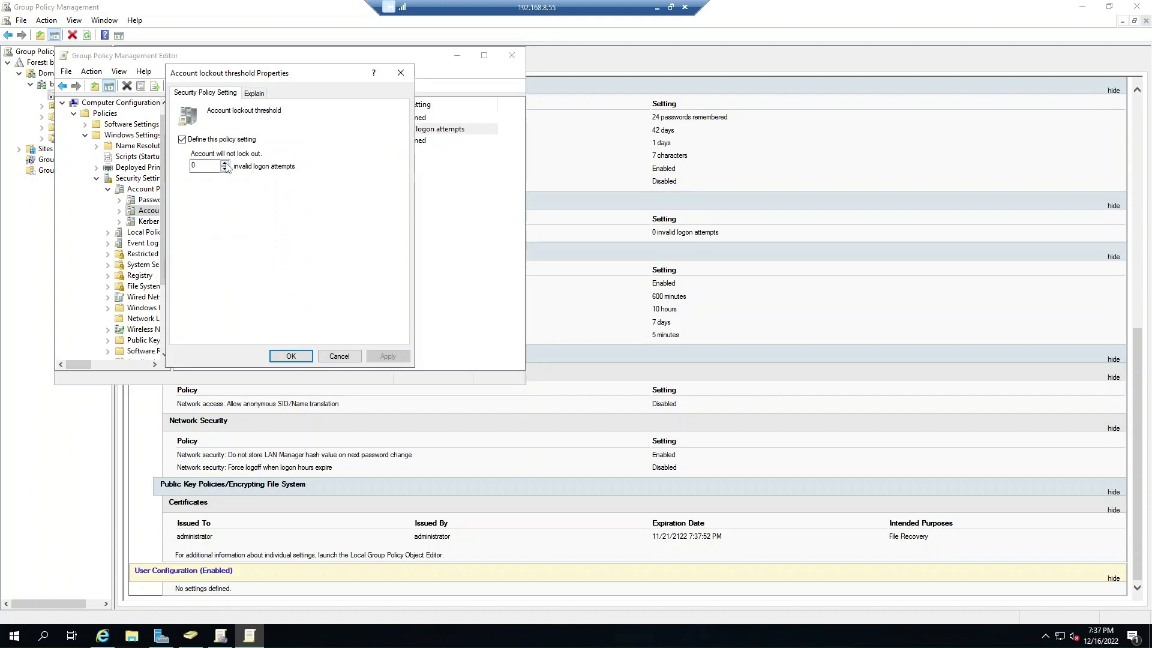
# Set the lockout threshold to 3 attempts and accept the suggested 30-minute lockout values.
pyautogui.click(224, 164)
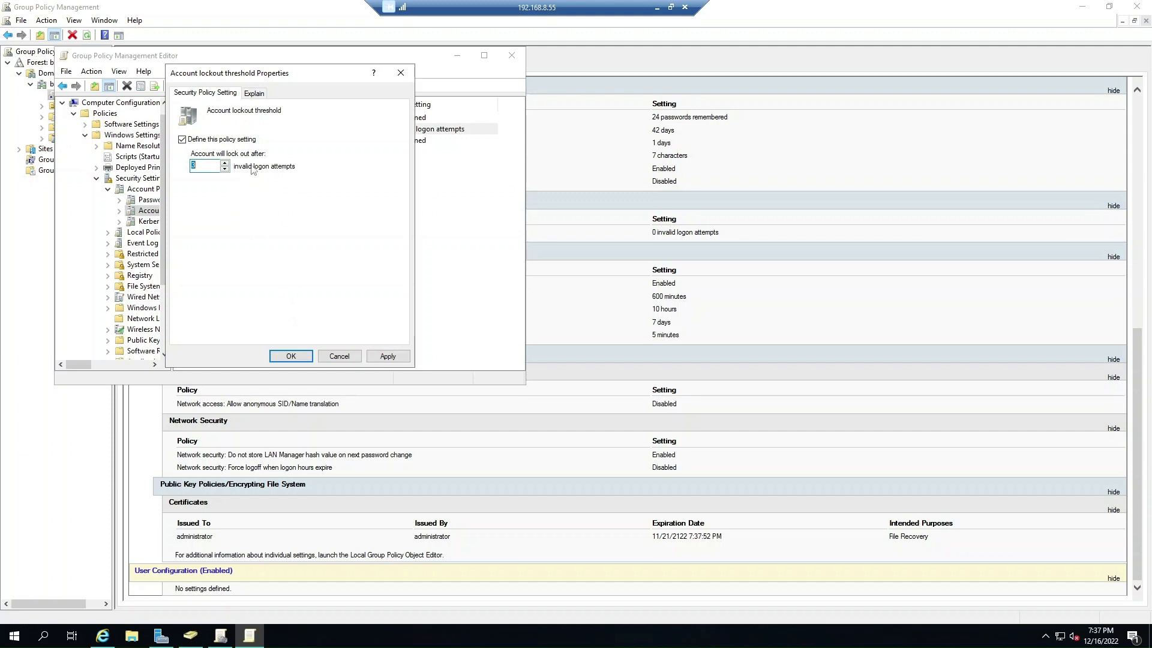
pyautogui.click(254, 93)
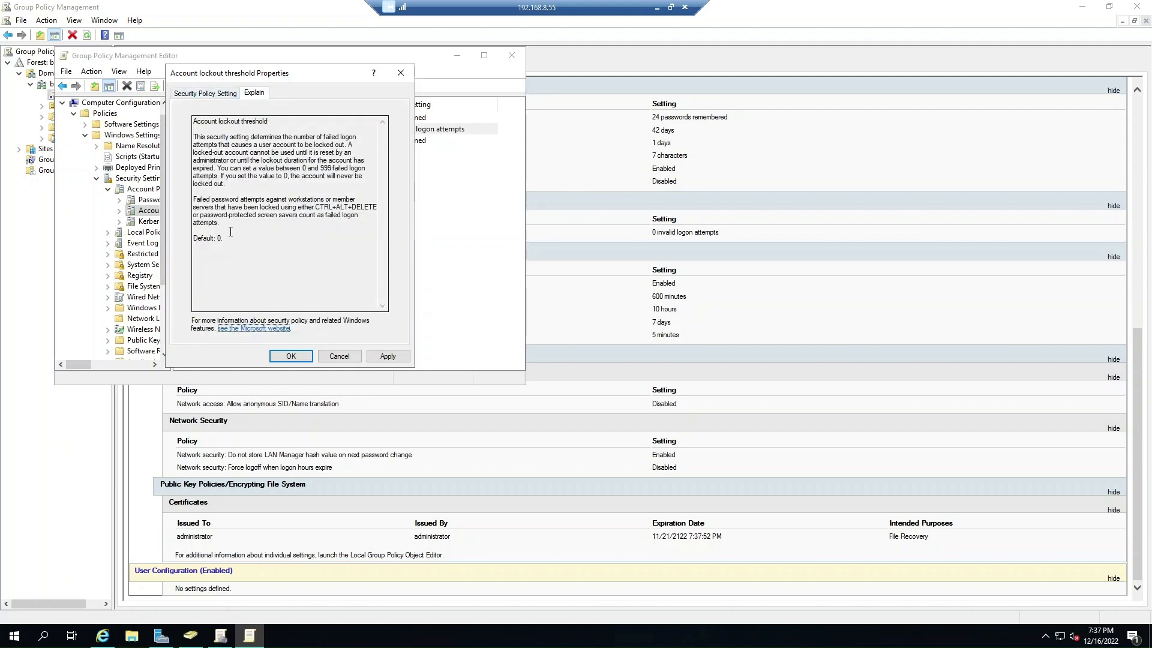
pyautogui.click(192, 94)
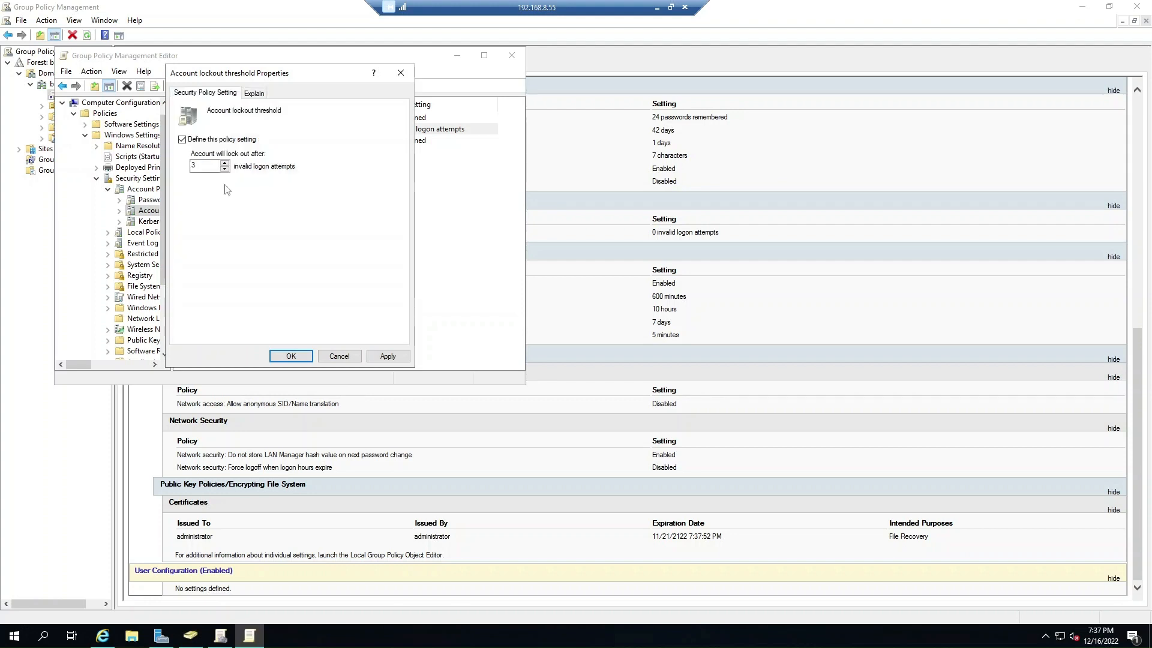
pyautogui.click(387, 356)
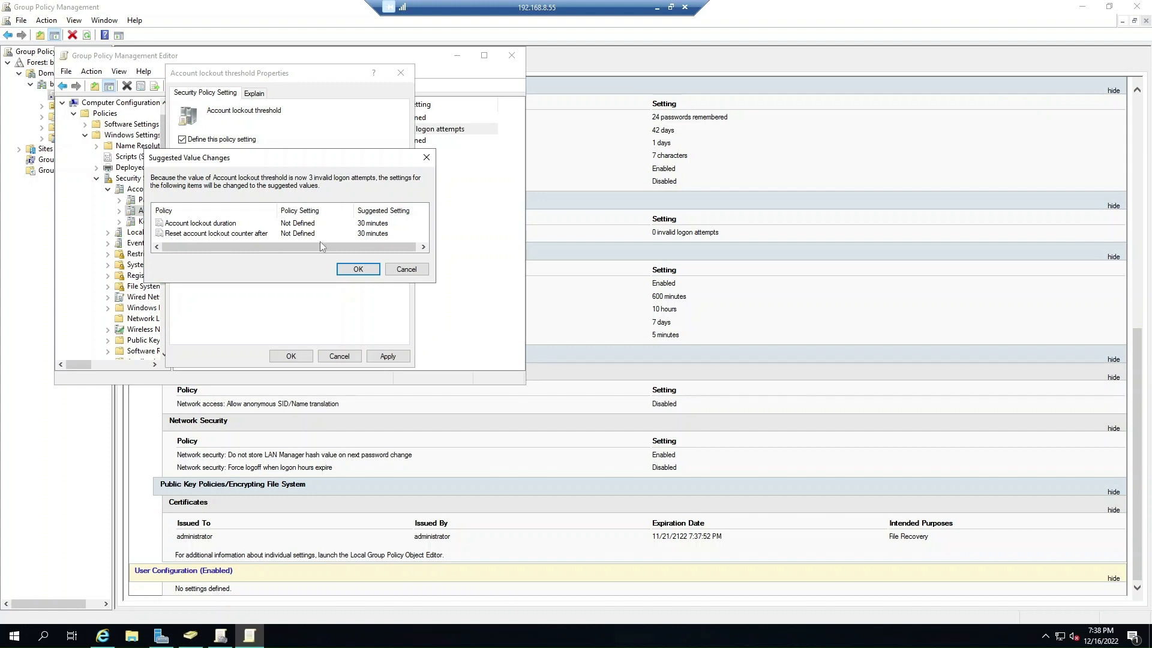
pyautogui.click(358, 269)
pyautogui.click(291, 355)
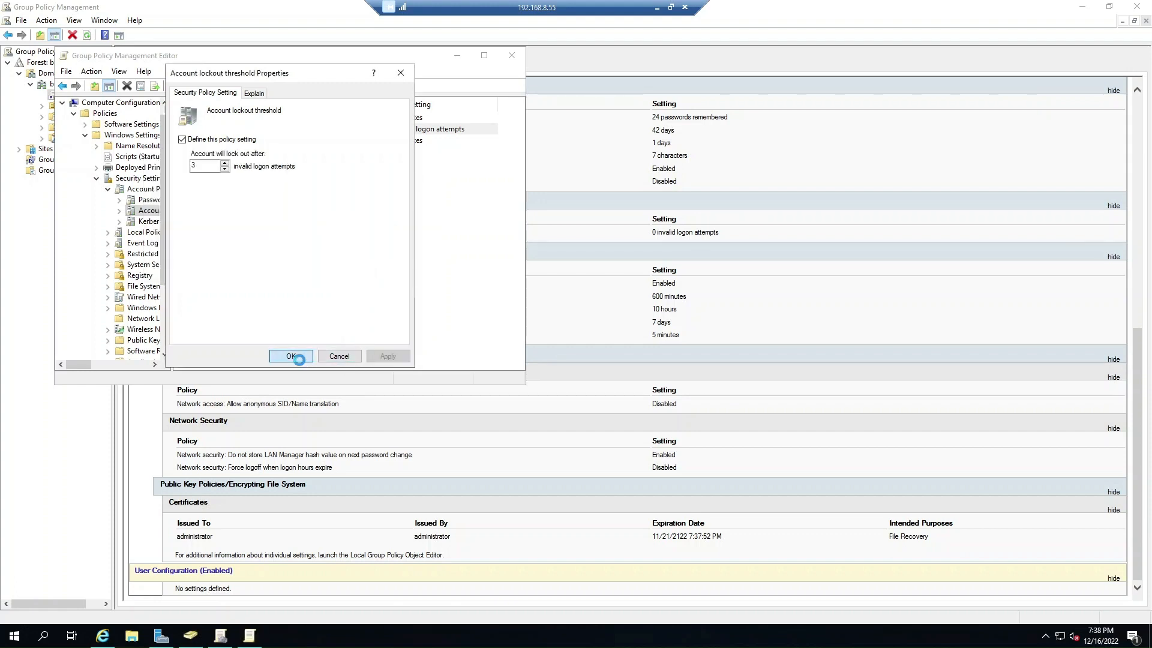
pyautogui.click(512, 56)
pyautogui.click(103, 636)
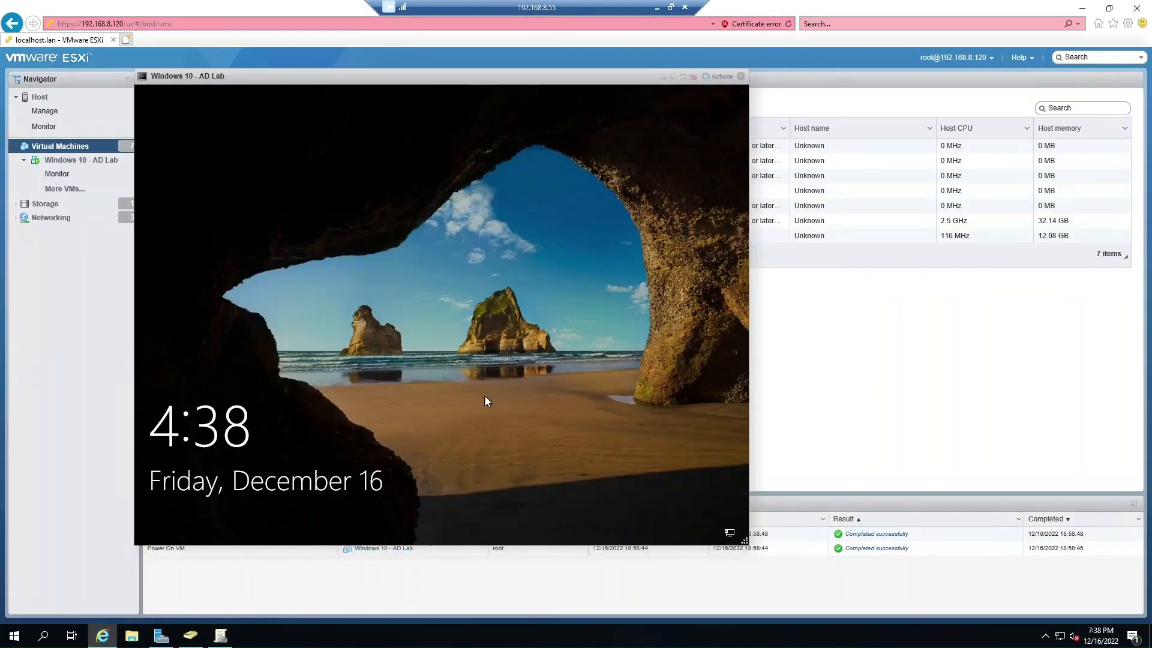
# Restart the Windows 10 - AD Lab VM from its lock screen's power menu.
pyautogui.click(485, 398)
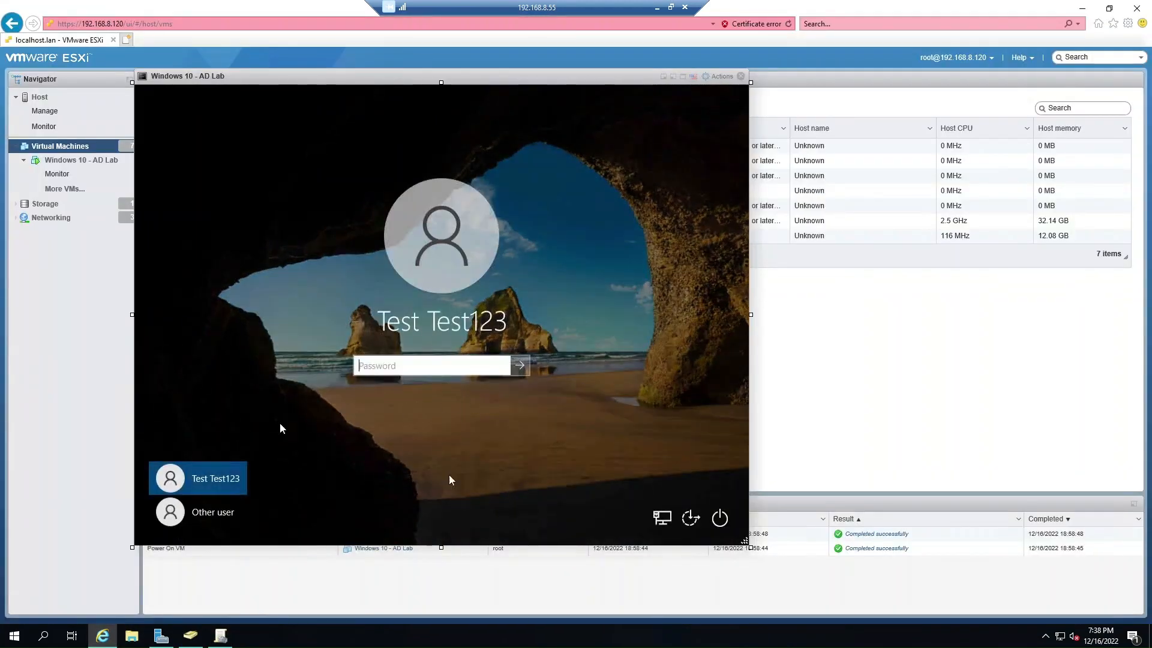
pyautogui.click(719, 519)
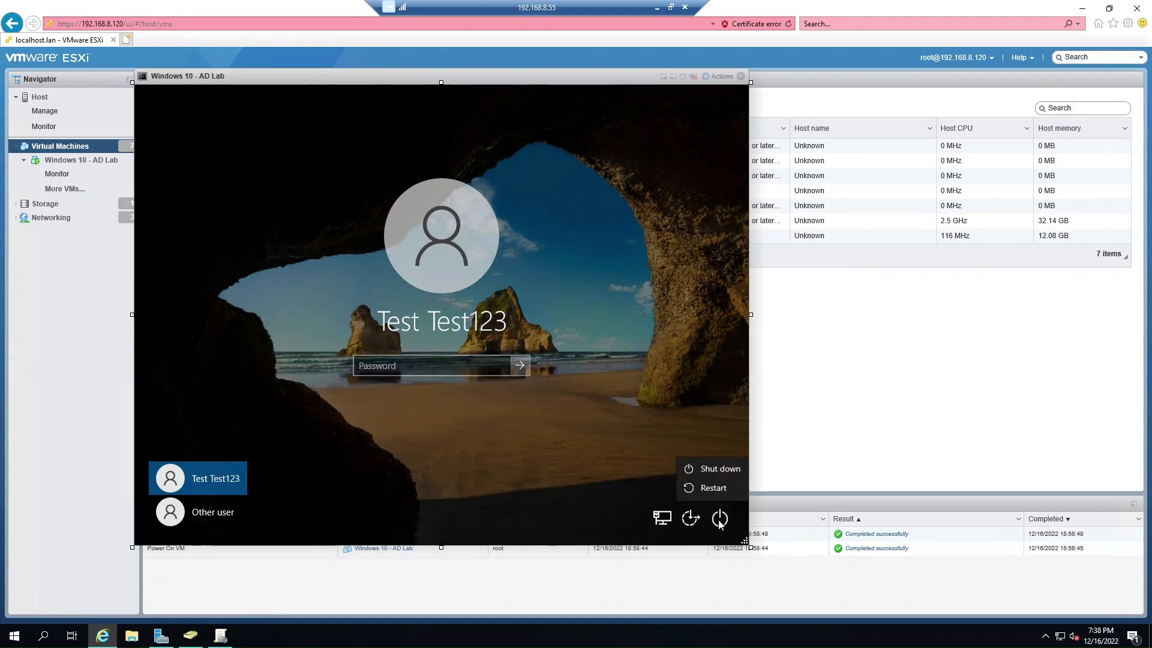
pyautogui.click(713, 491)
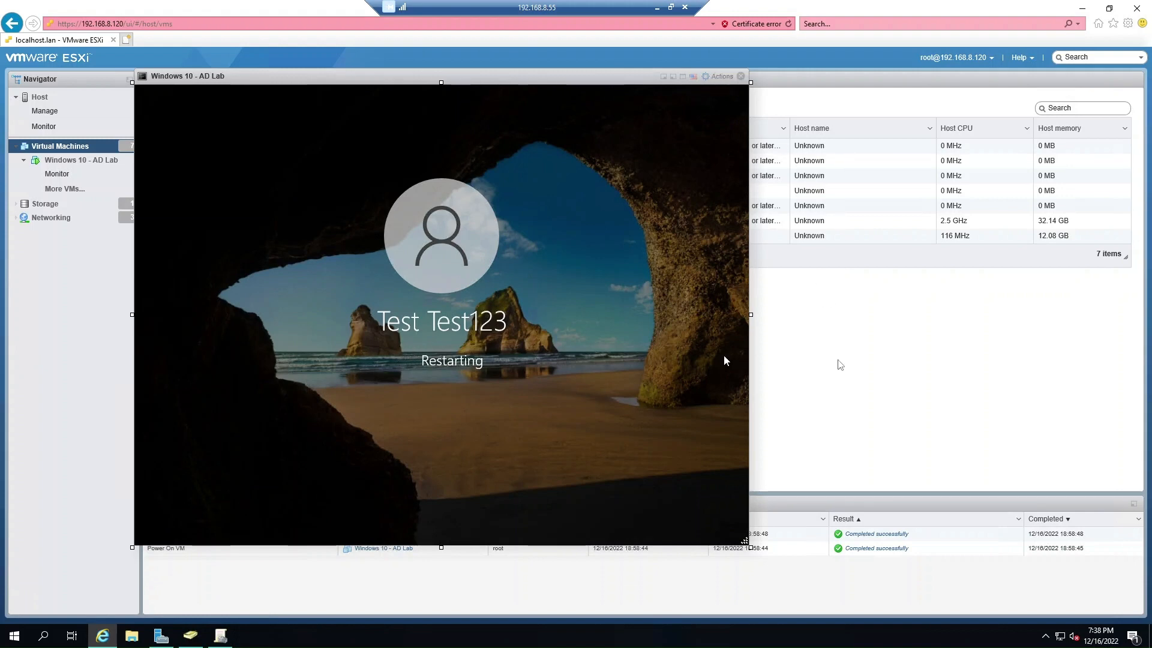
pyautogui.click(203, 631)
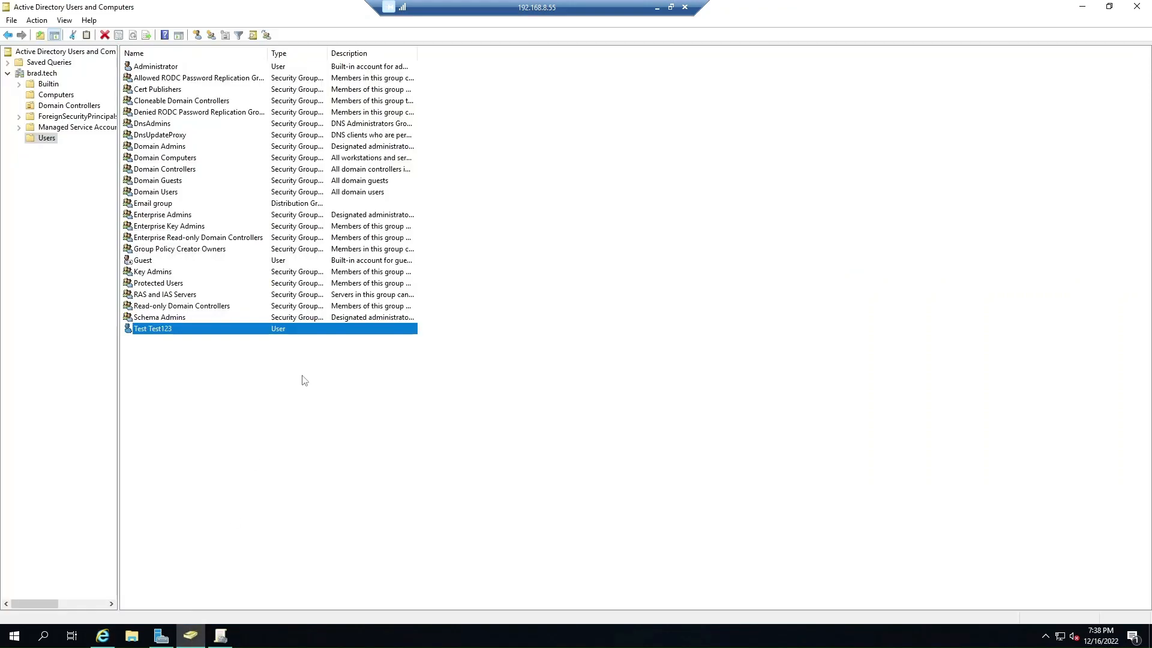
# Open the Find Users, Contacts, and Groups window and close it.
pyautogui.click(264, 381)
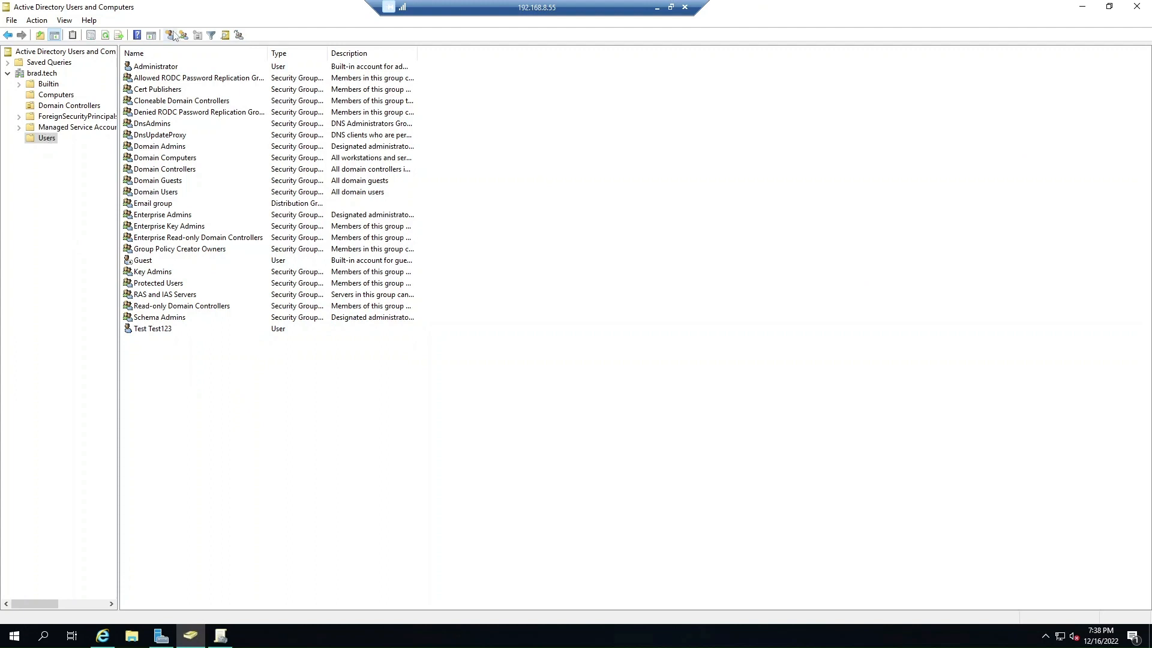
pyautogui.click(226, 35)
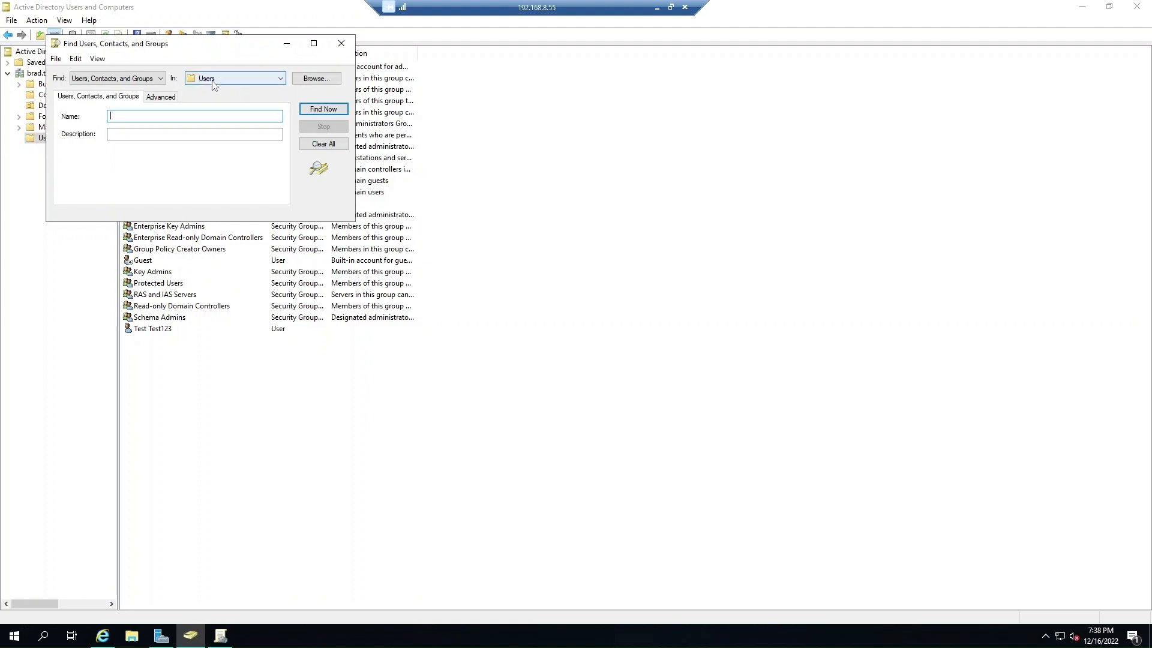
pyautogui.click(342, 44)
# Start a new Computer in Users and cancel it, then show brad.tech's New object types.
pyautogui.rightClick(49, 140)
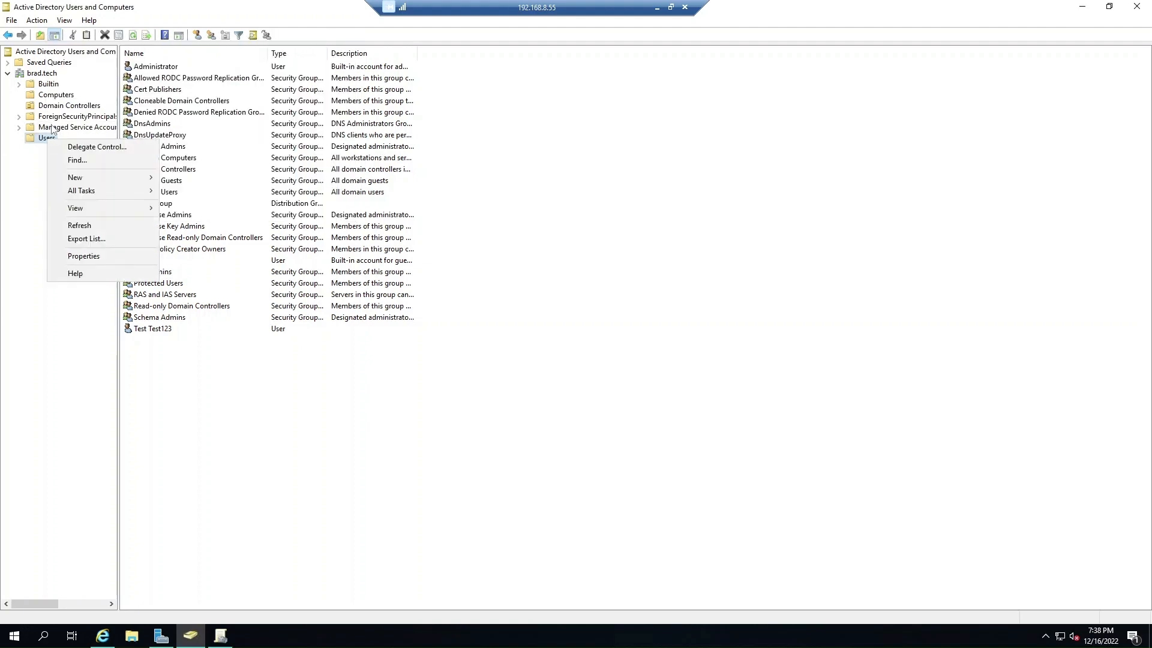
pyautogui.click(91, 177)
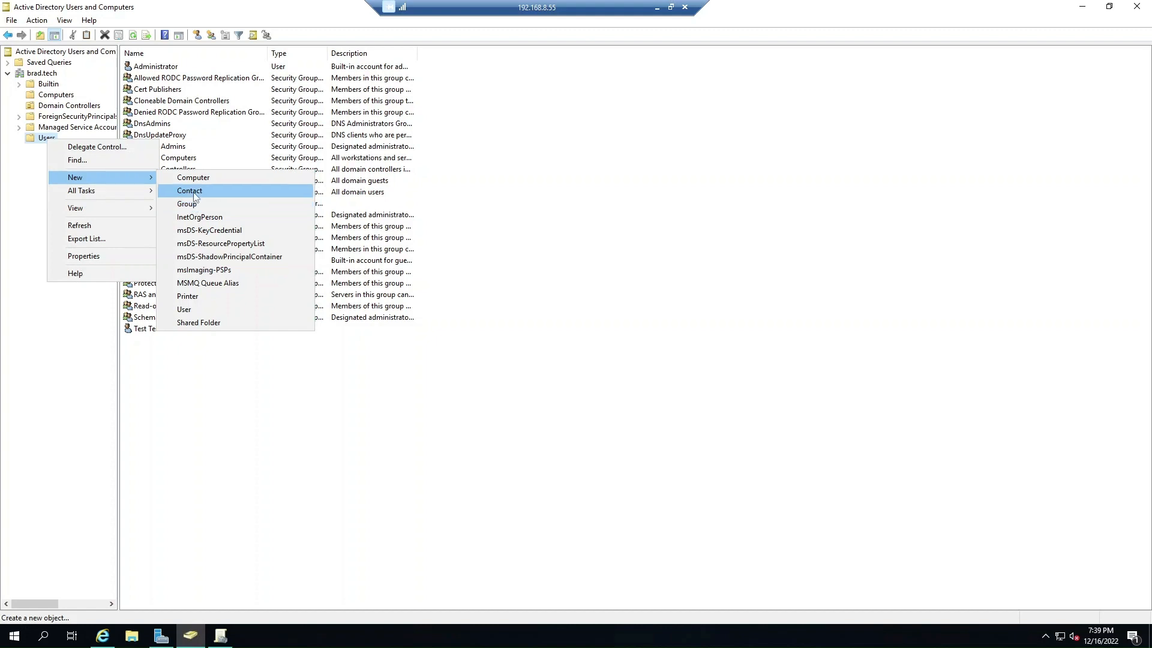
pyautogui.click(193, 178)
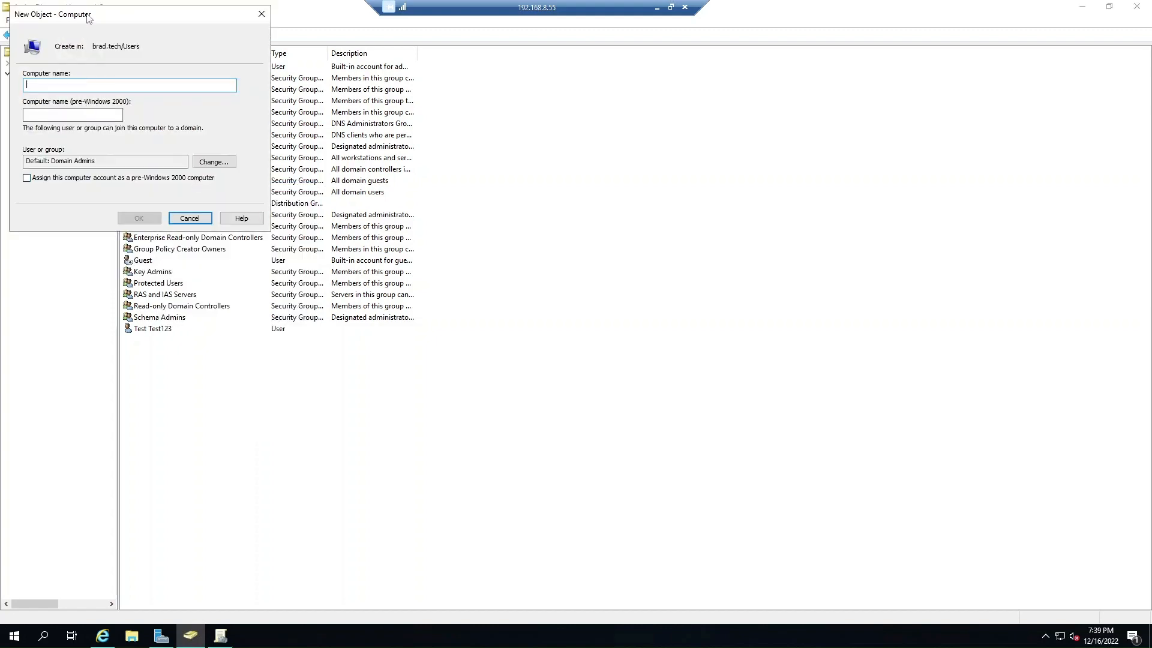
pyautogui.moveTo(87, 15); pyautogui.dragTo(626, 315)
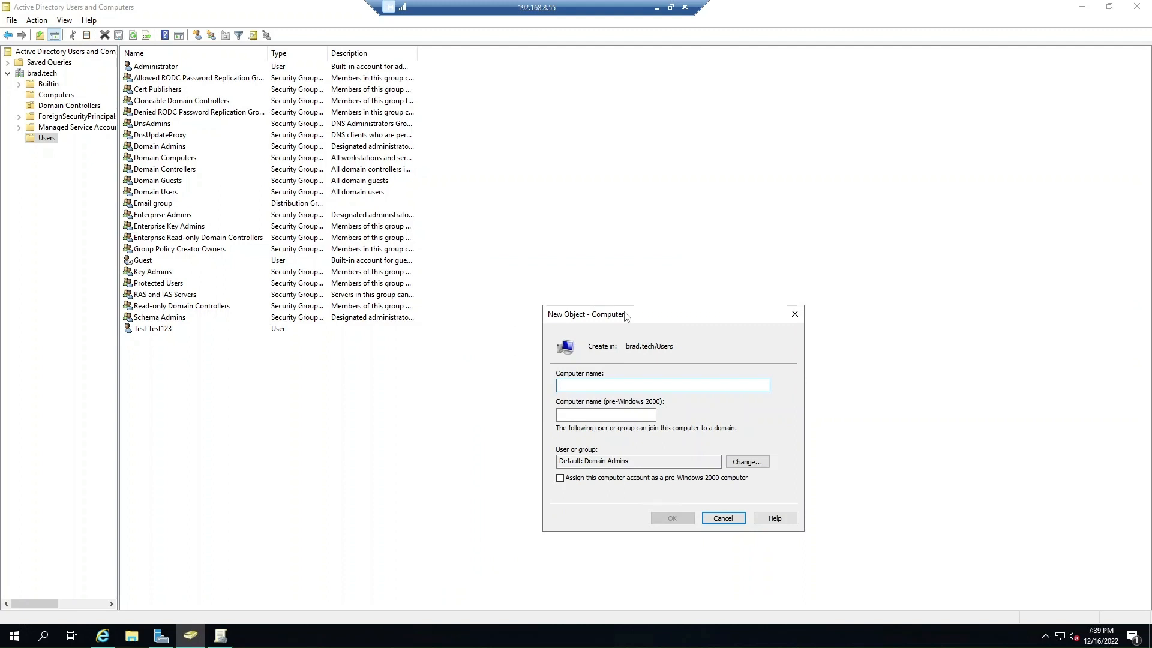
pyautogui.click(743, 520)
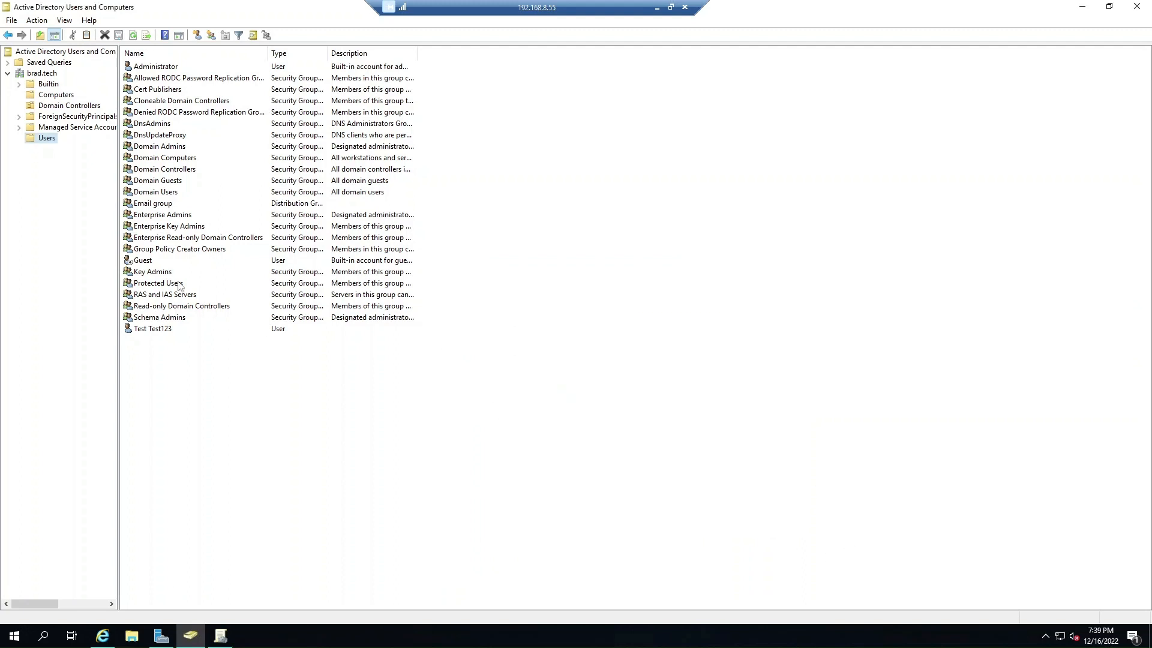
pyautogui.rightClick(41, 74)
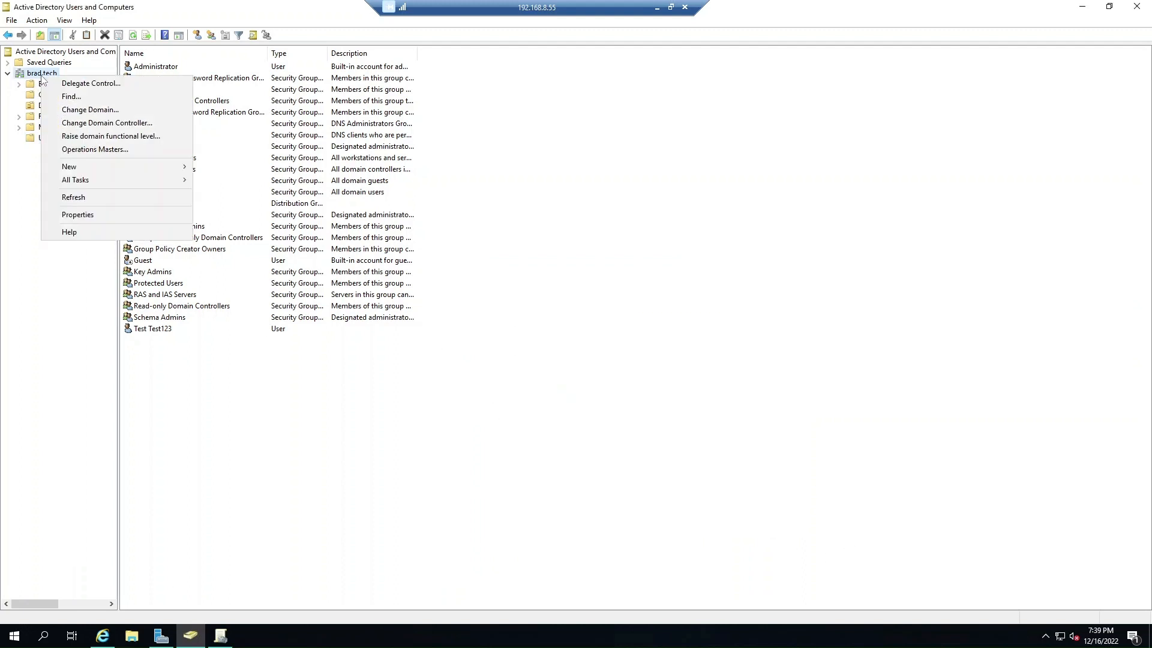
pyautogui.moveTo(91, 169)
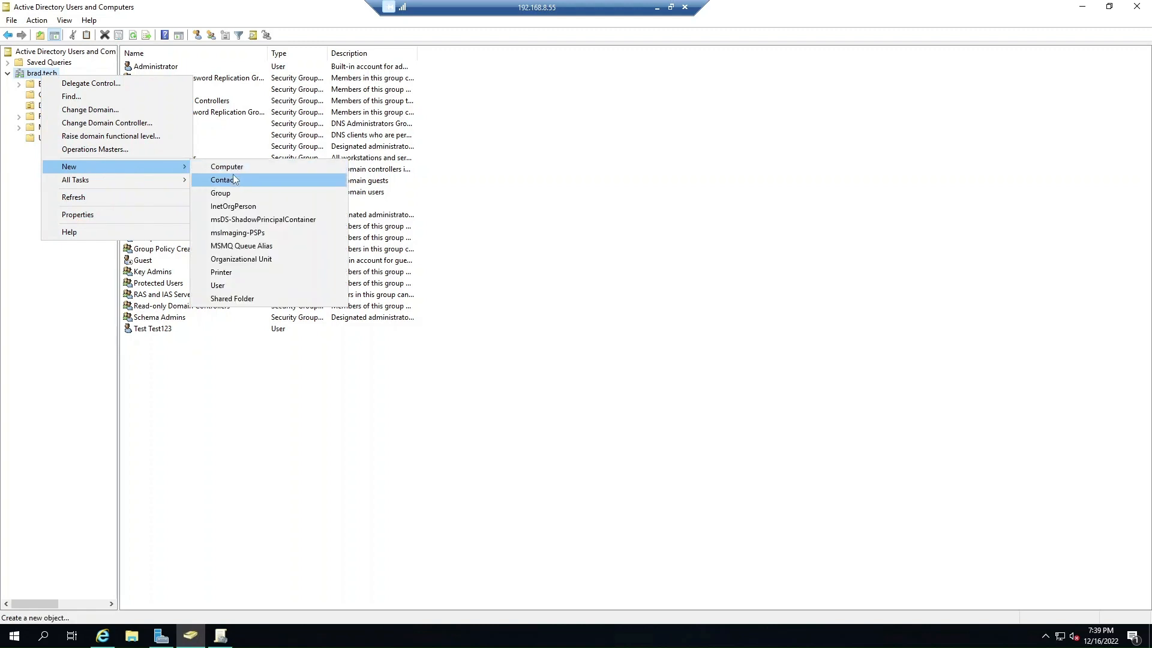
# Create a new organizational unit named Computers23 under brad.tech.
pyautogui.click(238, 259)
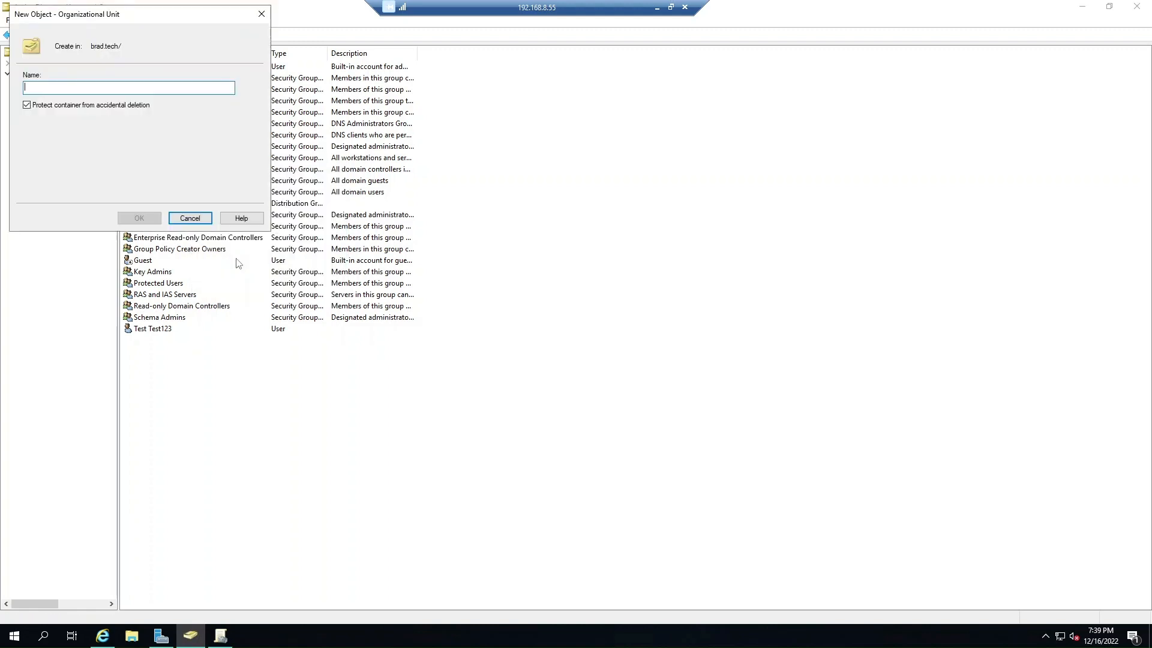
pyautogui.moveTo(102, 13); pyautogui.dragTo(698, 321)
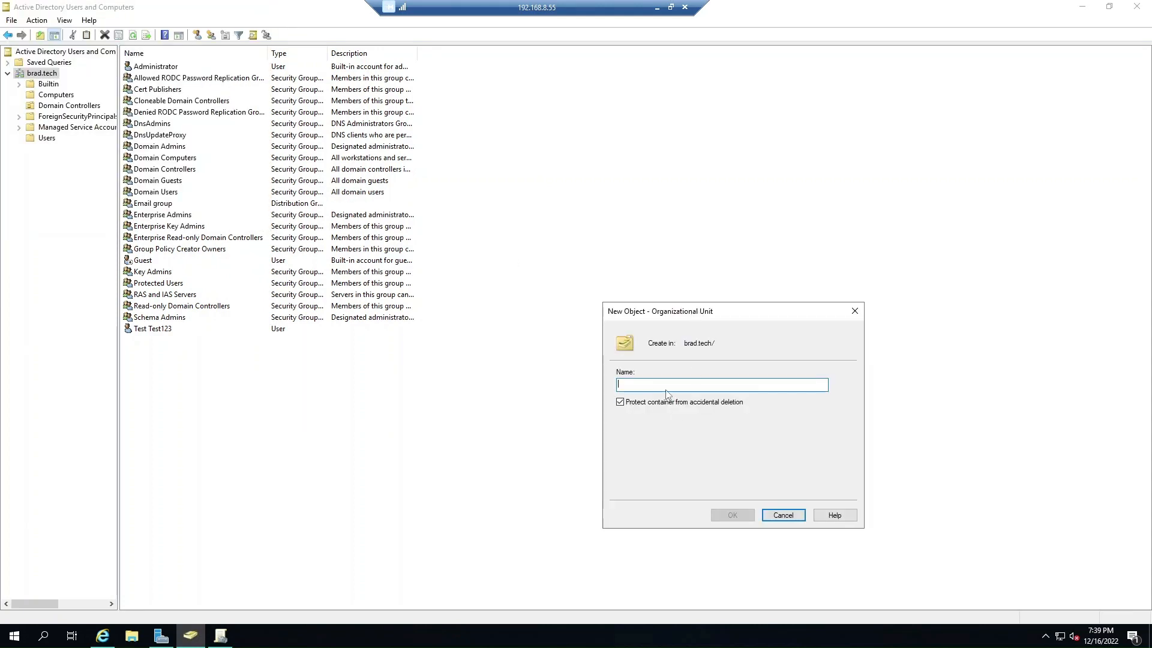
pyautogui.write('Computers')
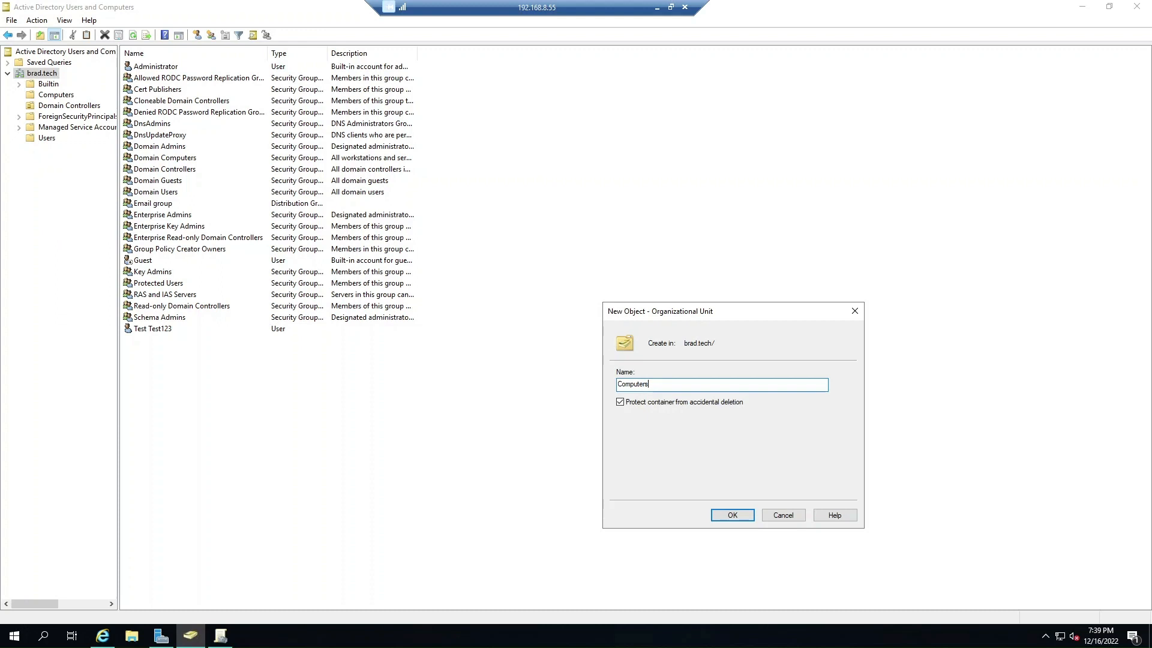
pyautogui.write('23')
pyautogui.click(738, 517)
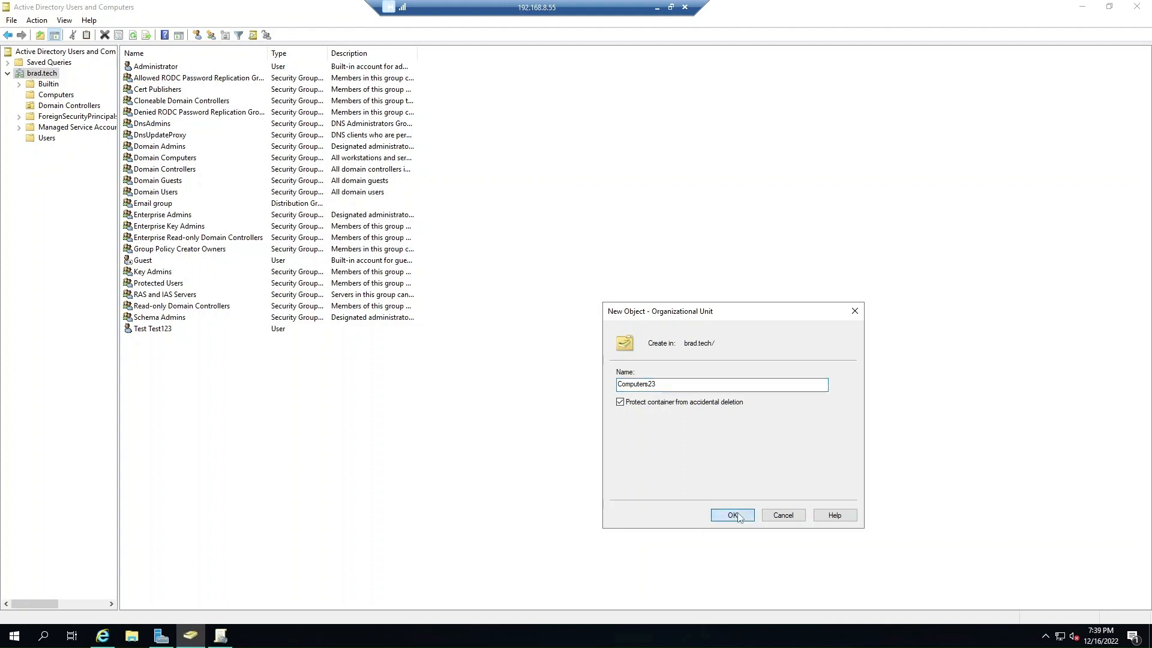
# Try deleting Computers23 and confirm the deletion is refused because the unit is protected.
pyautogui.rightClick(74, 153)
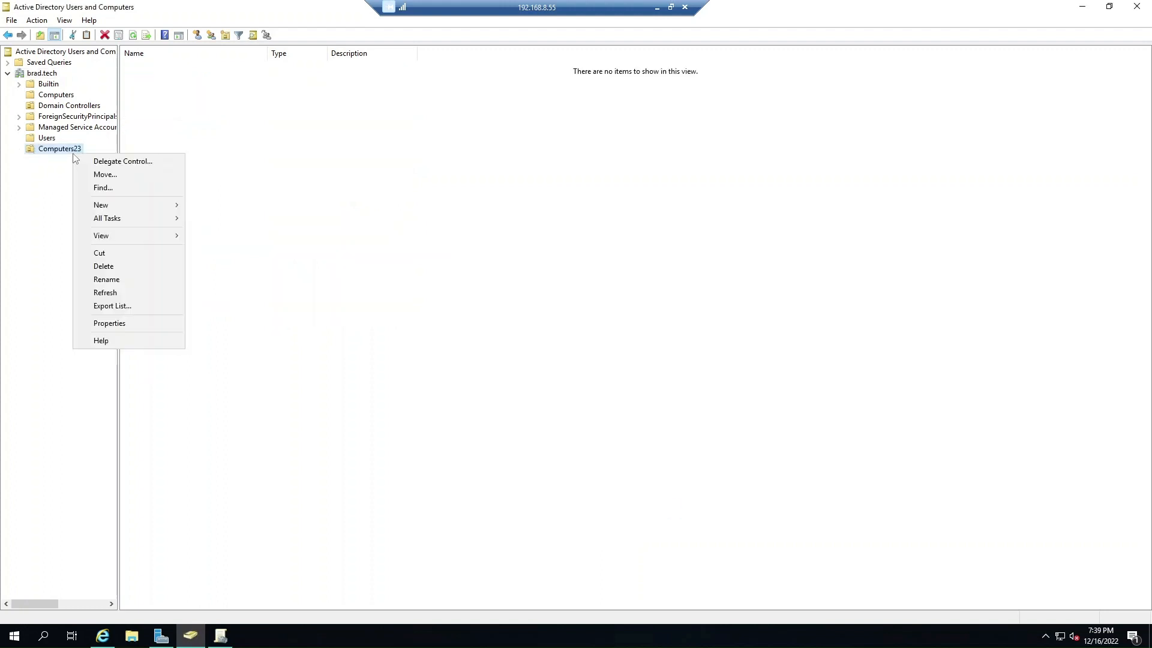
pyautogui.click(105, 265)
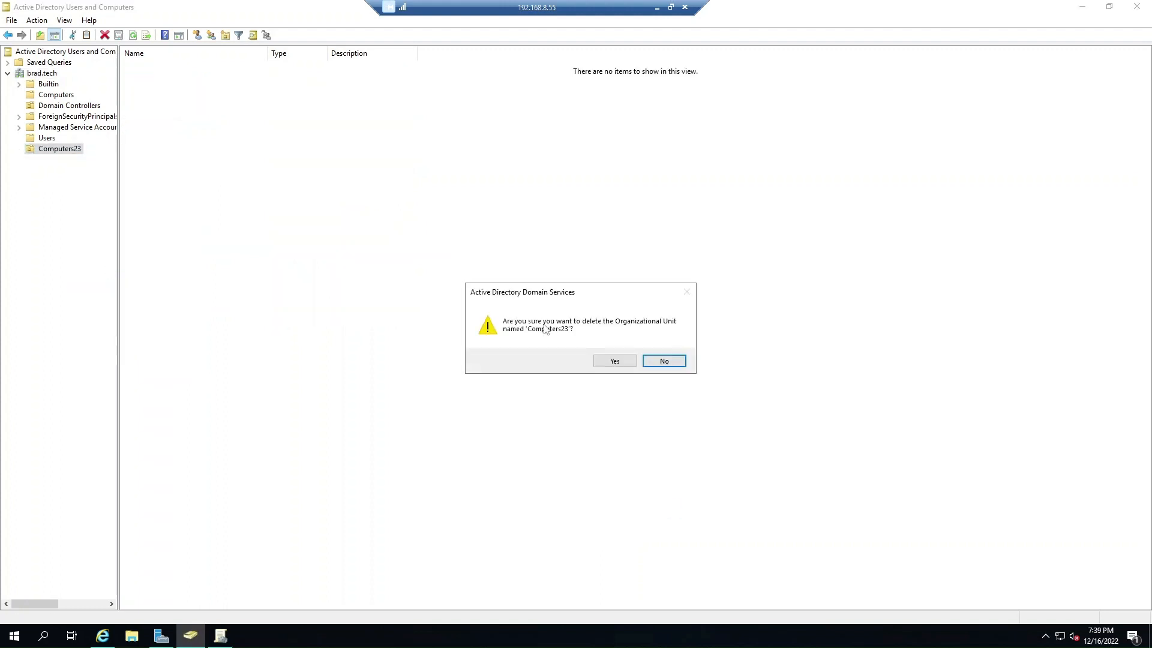
pyautogui.click(613, 362)
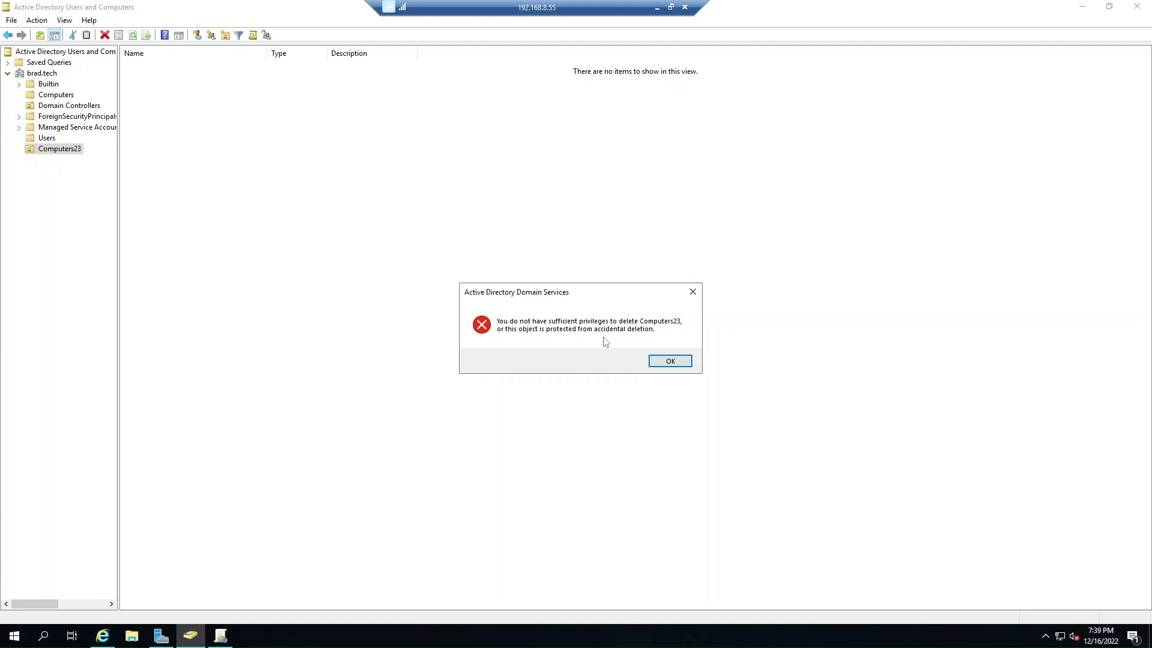
pyautogui.click(669, 362)
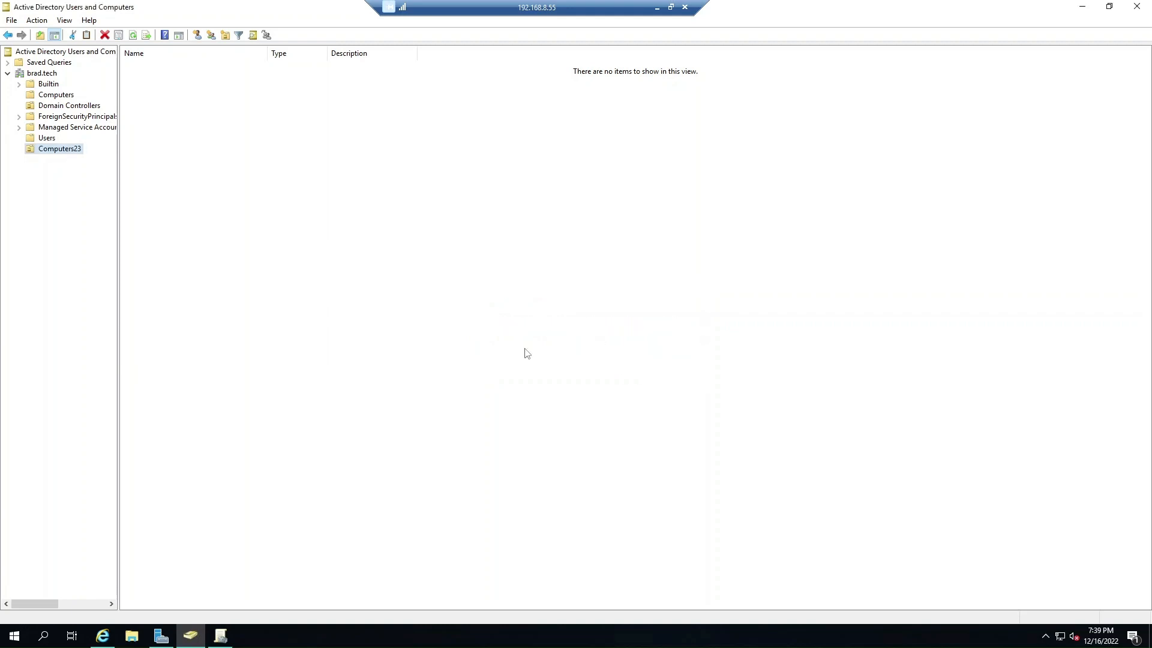
# Drag DESKTOP-JR2V514 from Computers into Computers23 and accept the move warning.
pyautogui.click(58, 96)
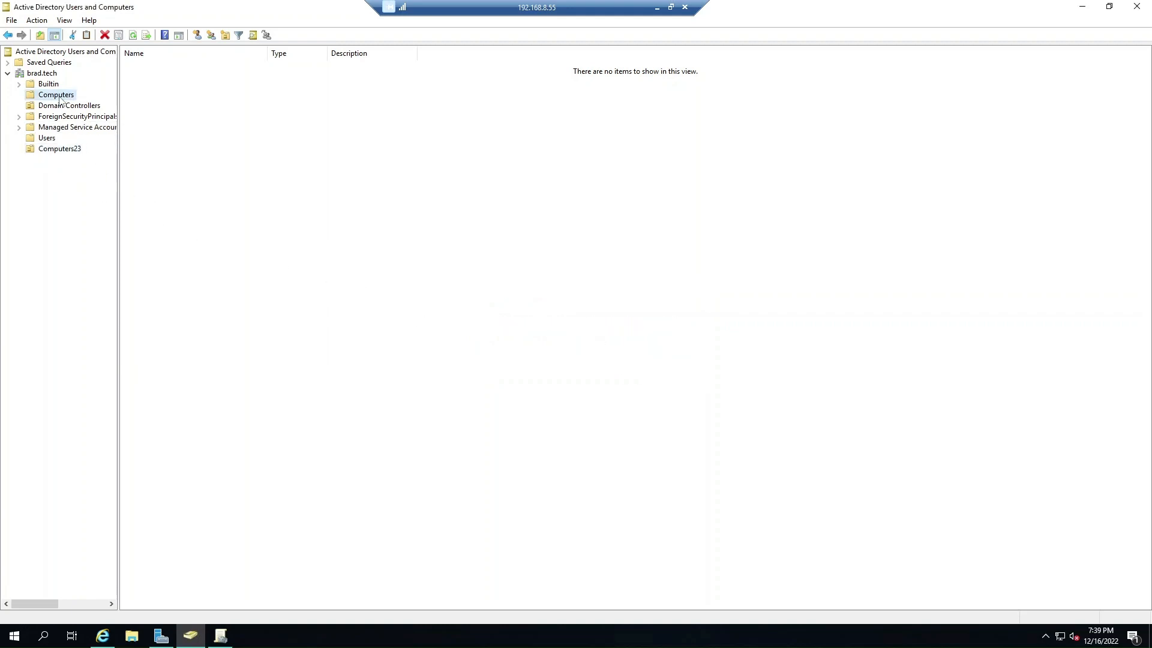
pyautogui.moveTo(154, 67); pyautogui.dragTo(65, 148)
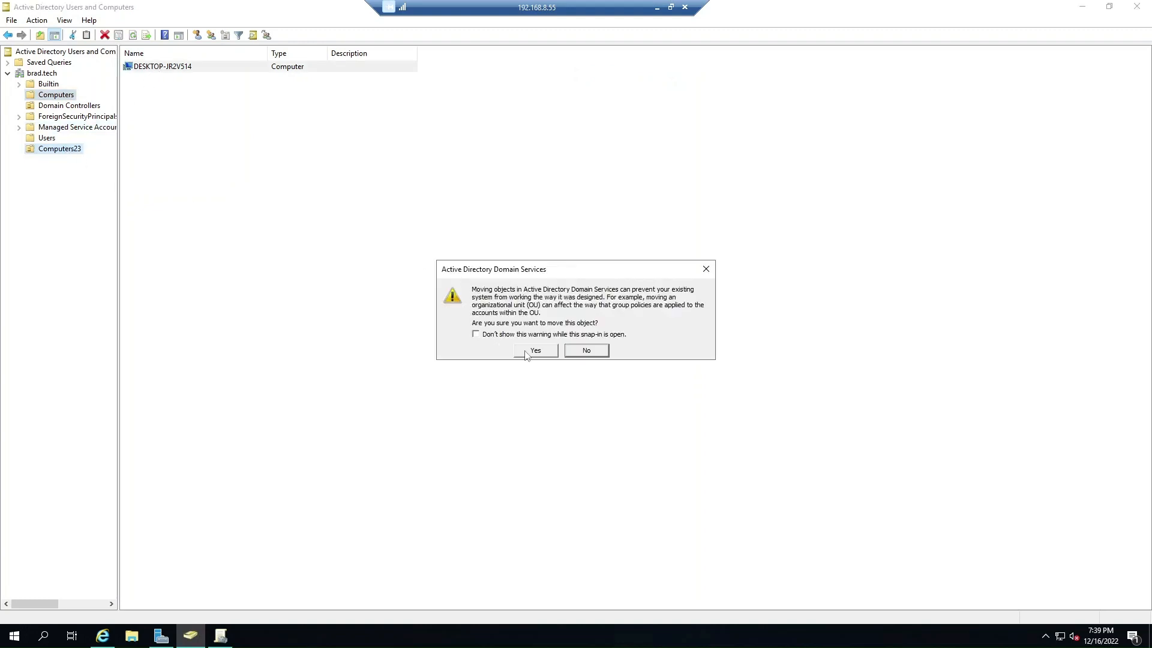
pyautogui.click(527, 352)
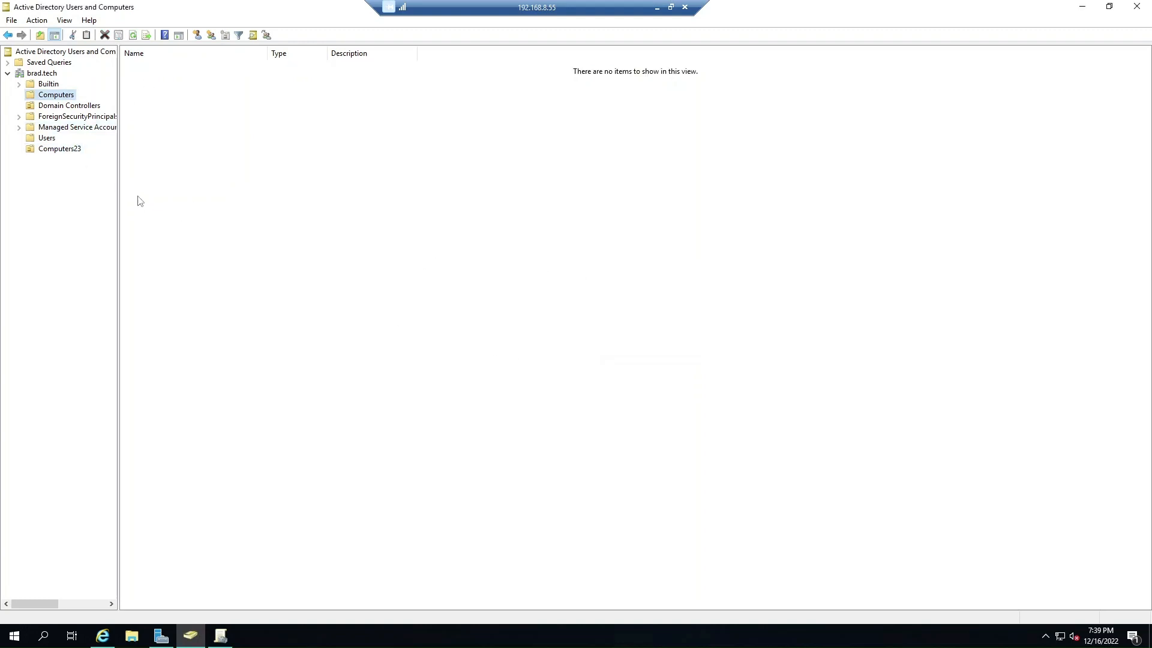
# Check that DESKTOP-JR2V514 is listed in Computers23 and review its properties without changes.
pyautogui.click(64, 151)
pyautogui.rightClick(63, 151)
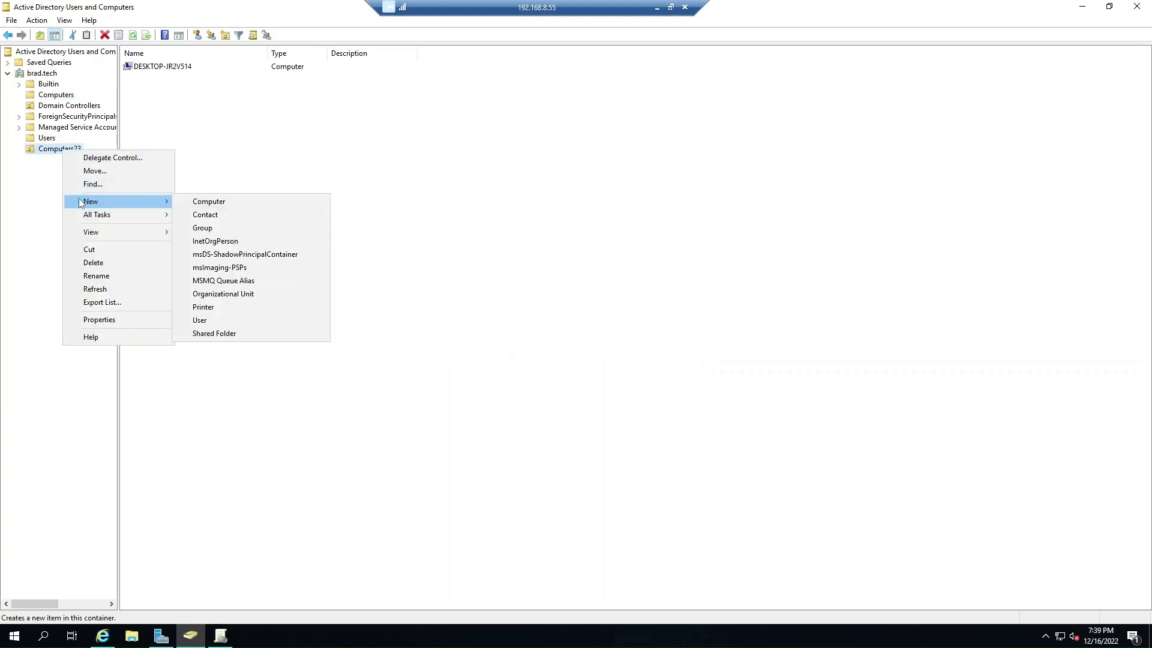
pyautogui.click(355, 142)
pyautogui.click(150, 70)
pyautogui.doubleClick(150, 70)
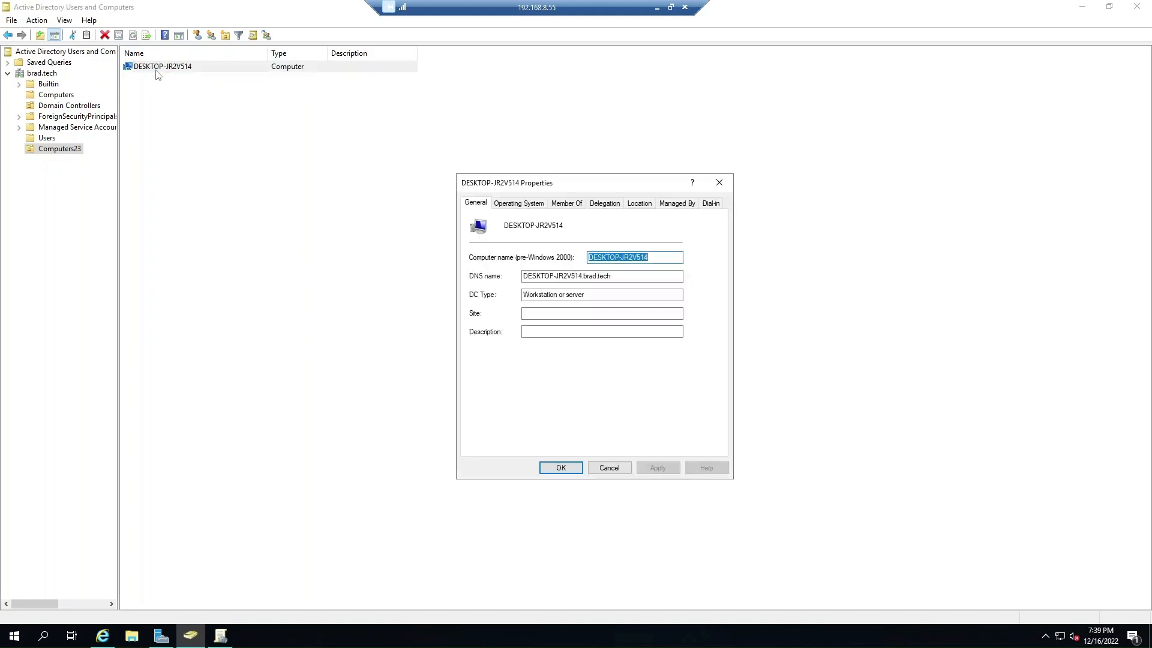
pyautogui.click(609, 466)
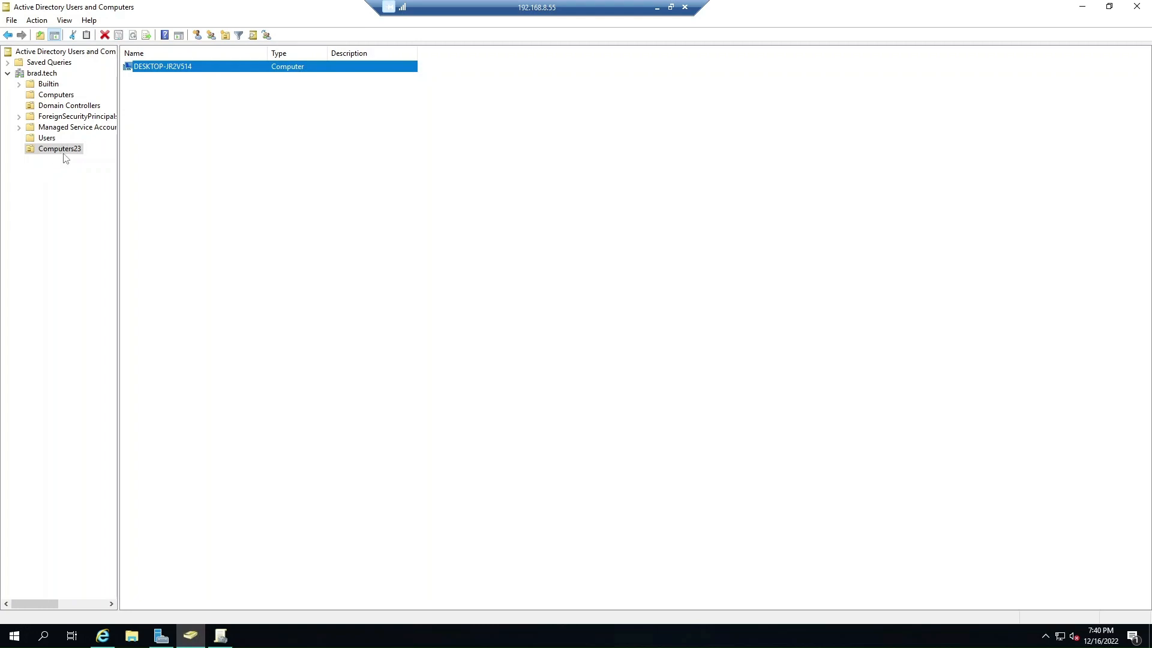
pyautogui.click(284, 275)
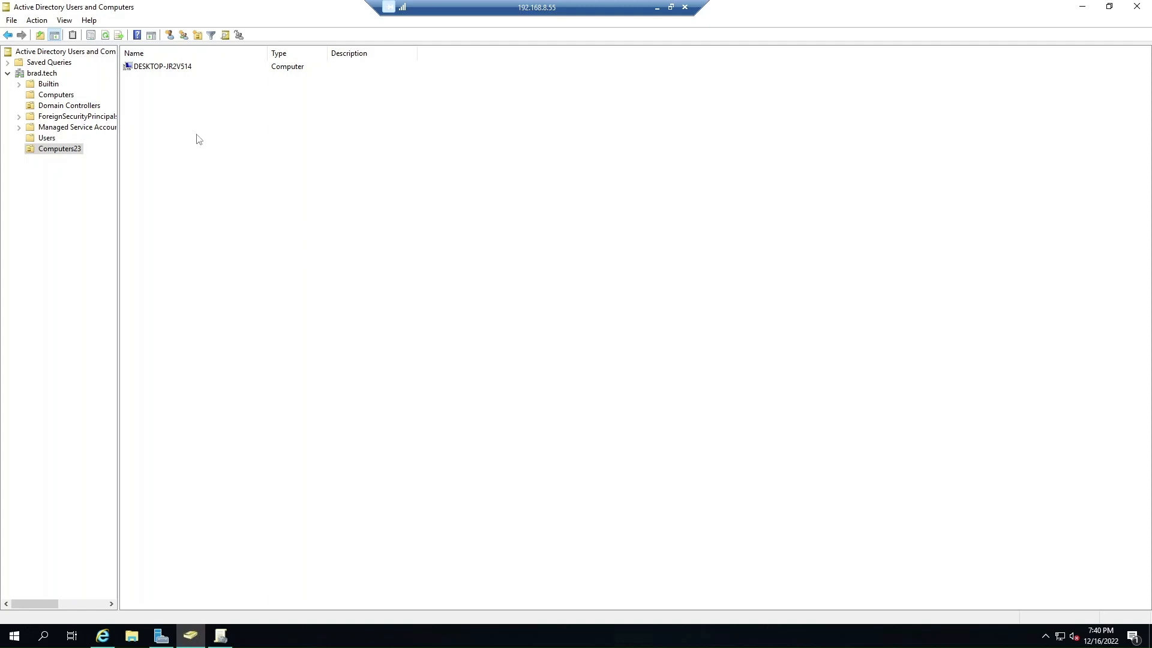
# Begin a new group in Computers23 by mistake, then cancel it.
pyautogui.click(52, 151)
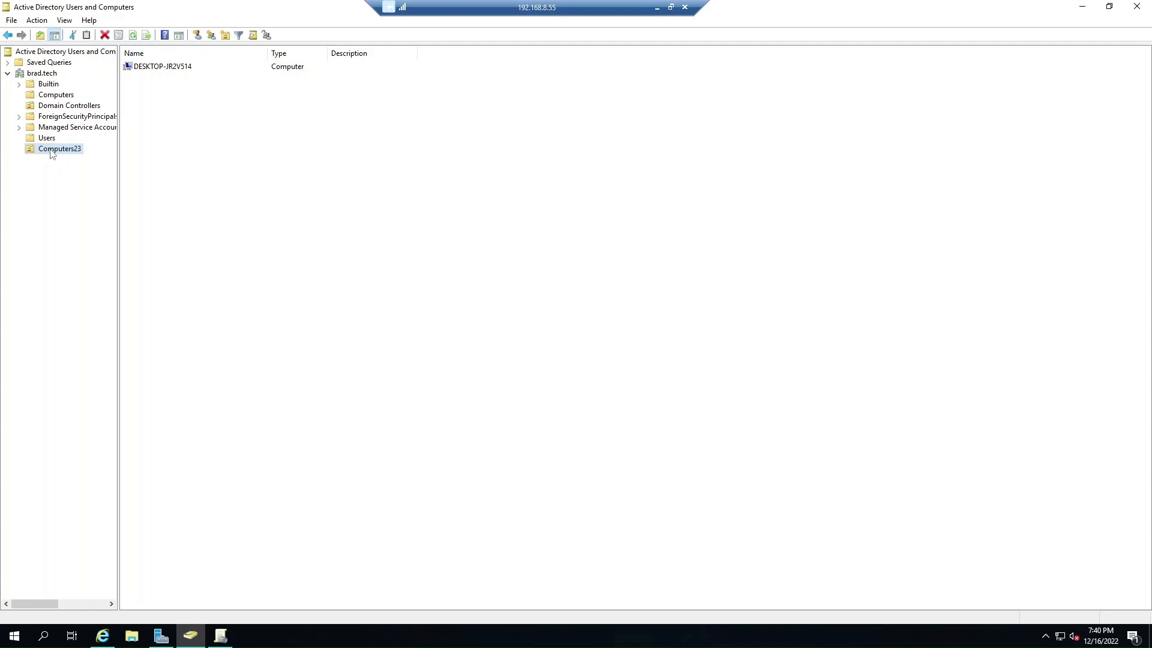
pyautogui.rightClick(251, 172)
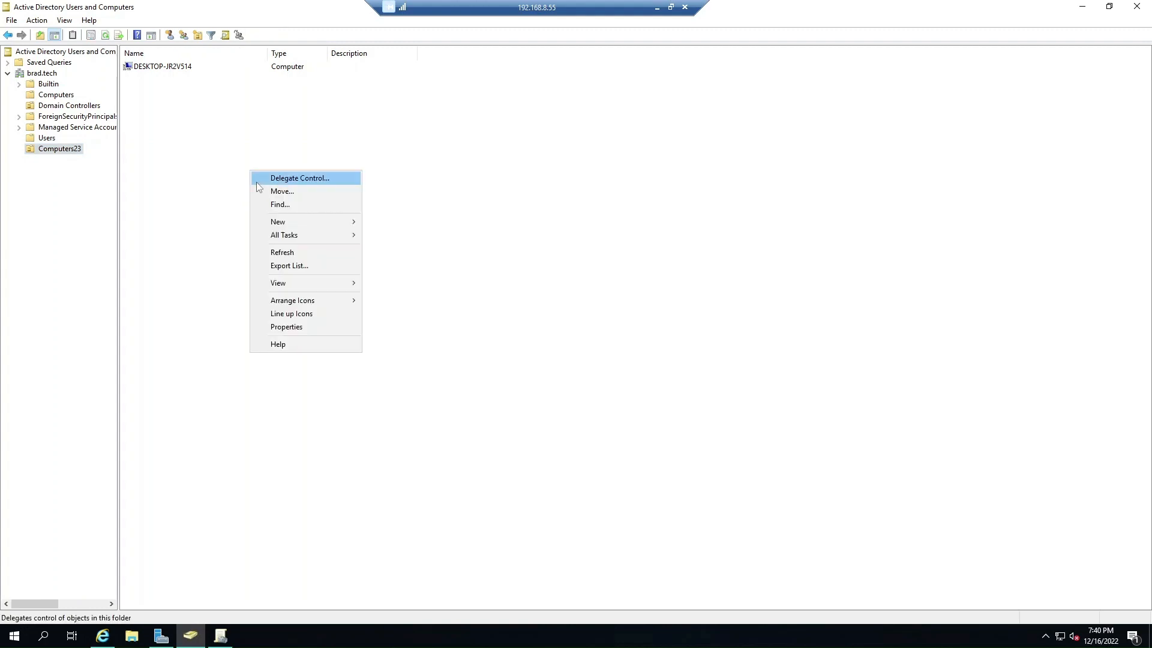
pyautogui.moveTo(287, 223)
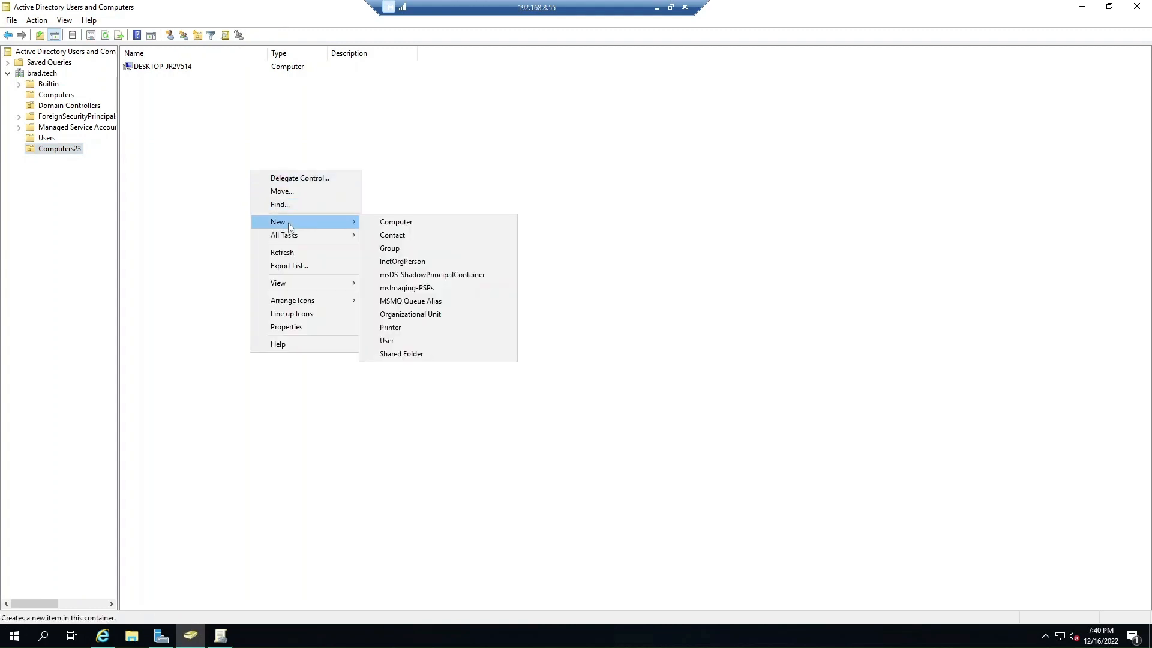
pyautogui.click(397, 248)
pyautogui.click(241, 217)
# Create a new computer account named TestingforLab in the Computers23 OU.
pyautogui.rightClick(238, 198)
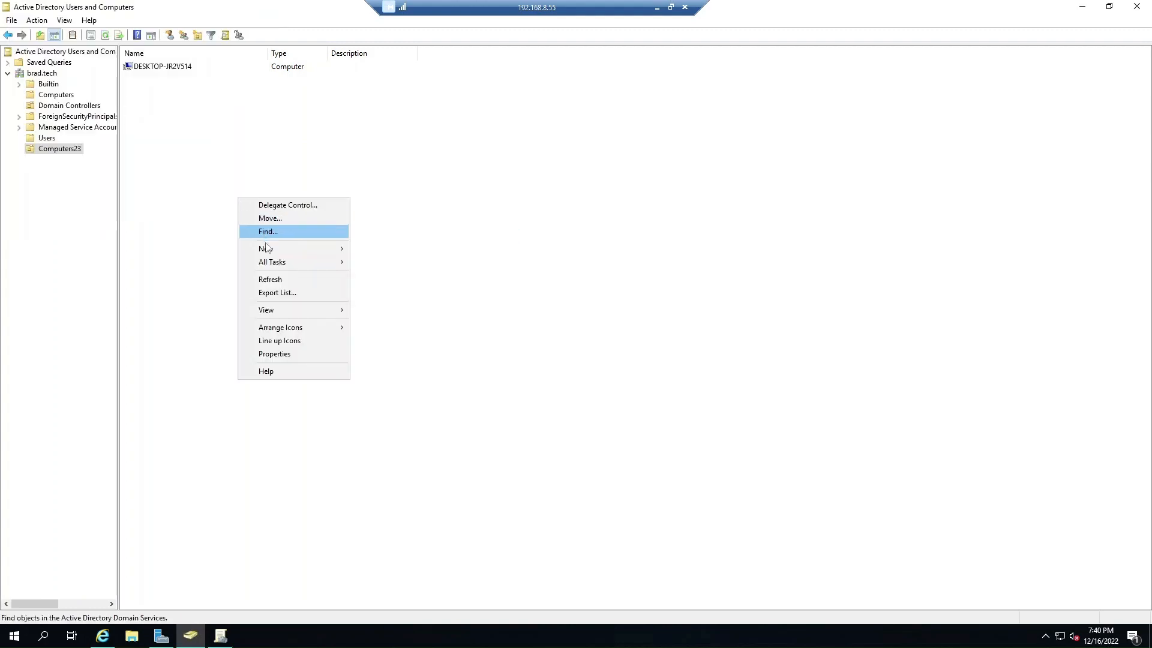
pyautogui.moveTo(282, 249)
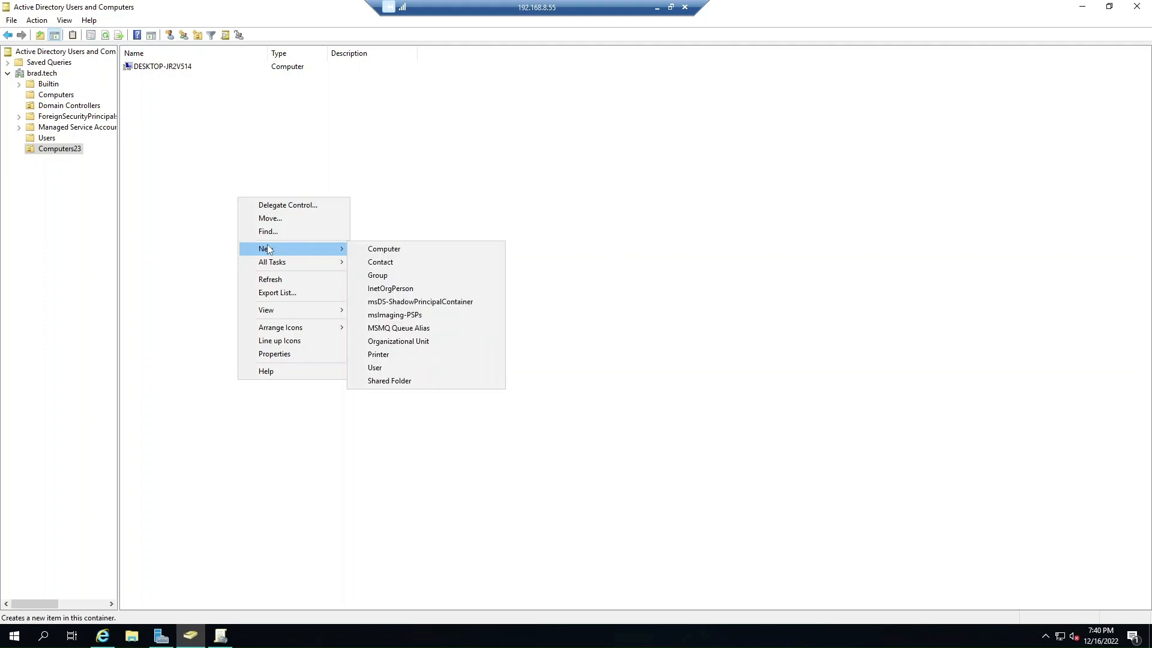
pyautogui.click(390, 249)
pyautogui.moveTo(125, 19); pyautogui.dragTo(458, 185)
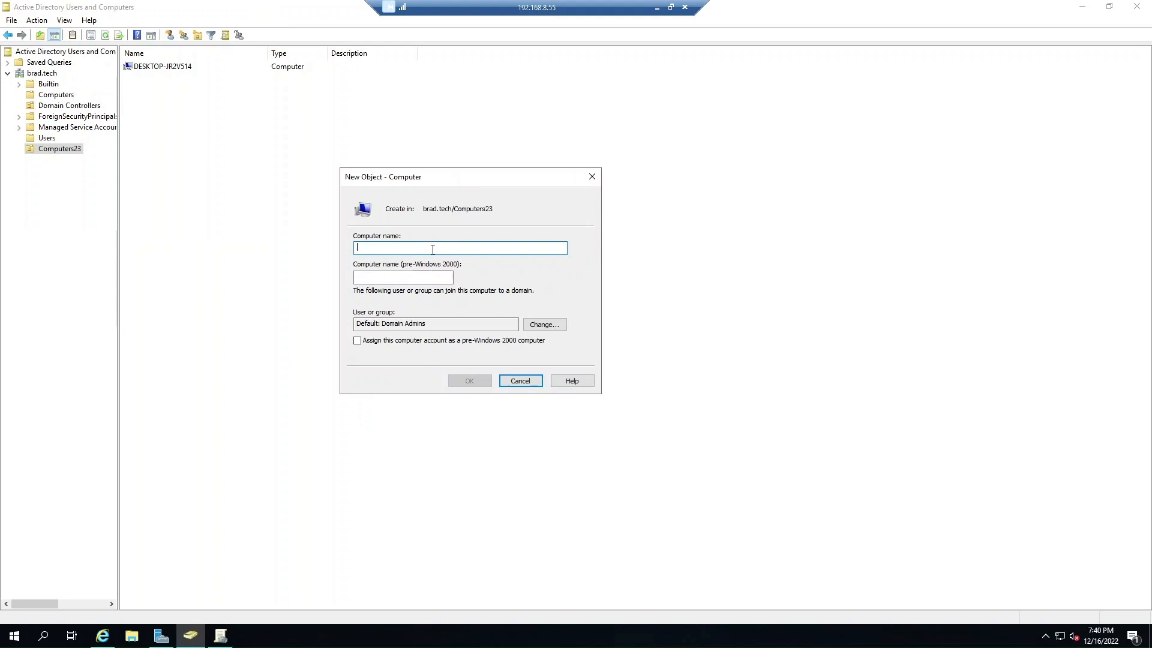
pyautogui.write('Testin')
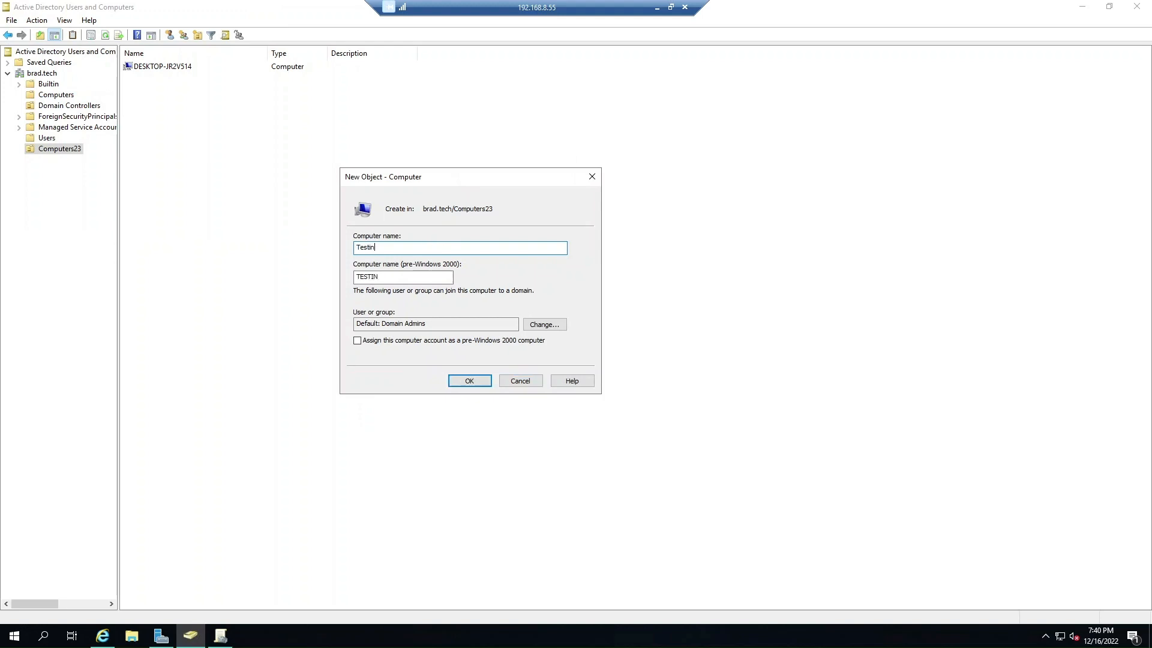
pyautogui.write('gforLab')
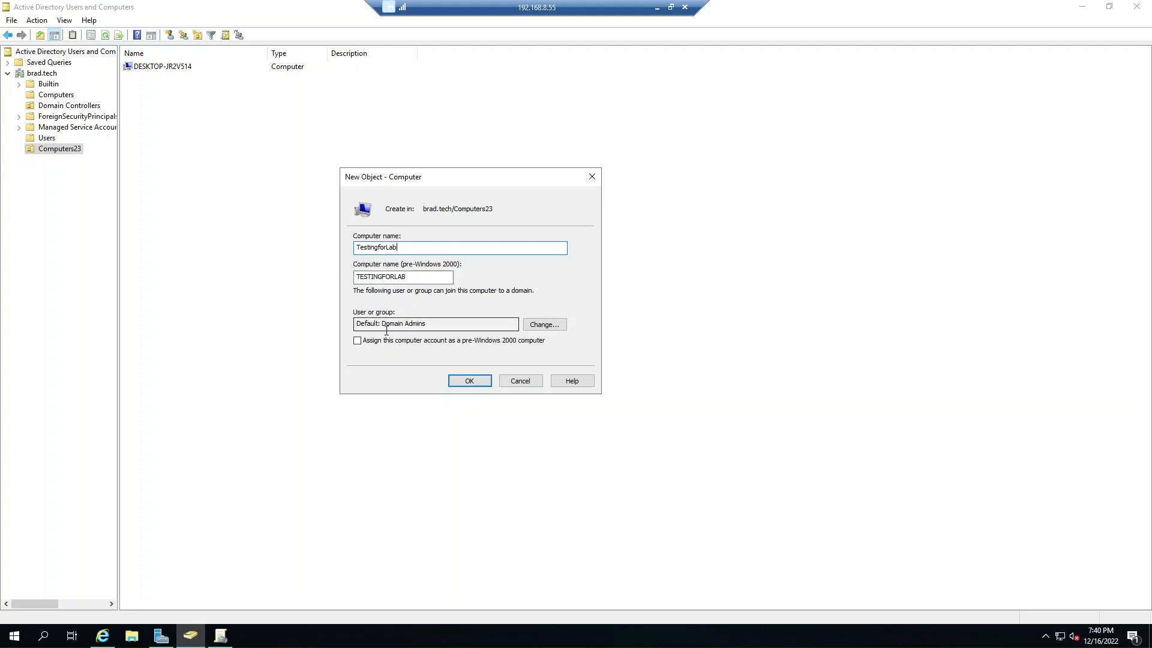
pyautogui.click(471, 382)
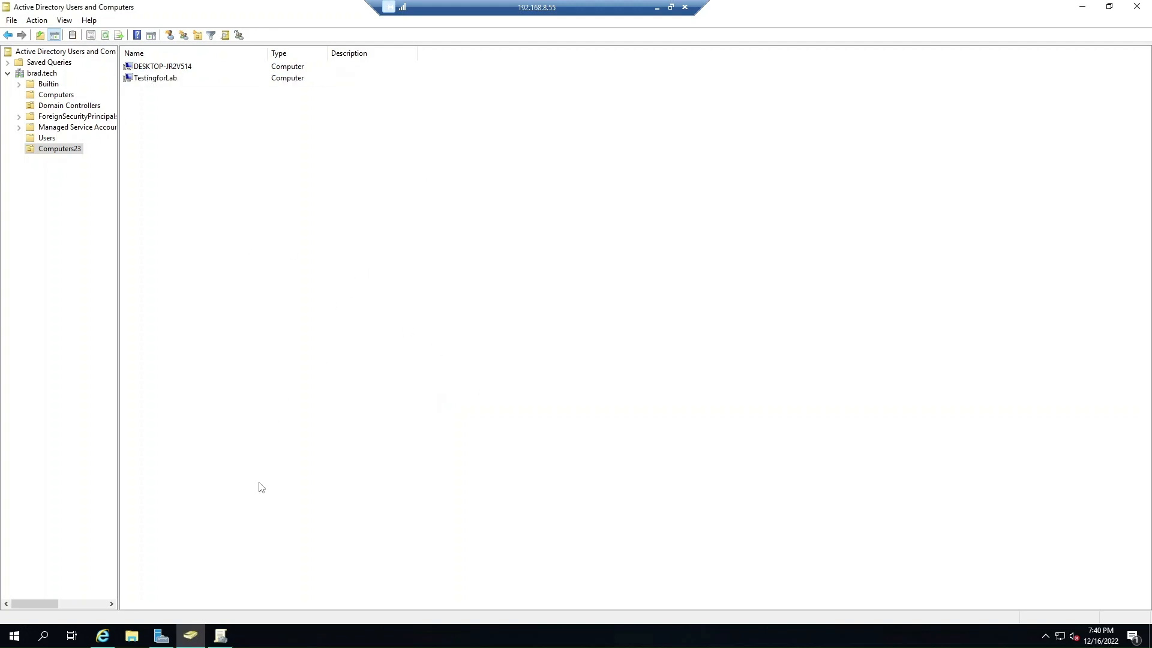
pyautogui.click(103, 635)
pyautogui.click(55, 96)
pyautogui.click(60, 151)
pyautogui.rightClick(63, 149)
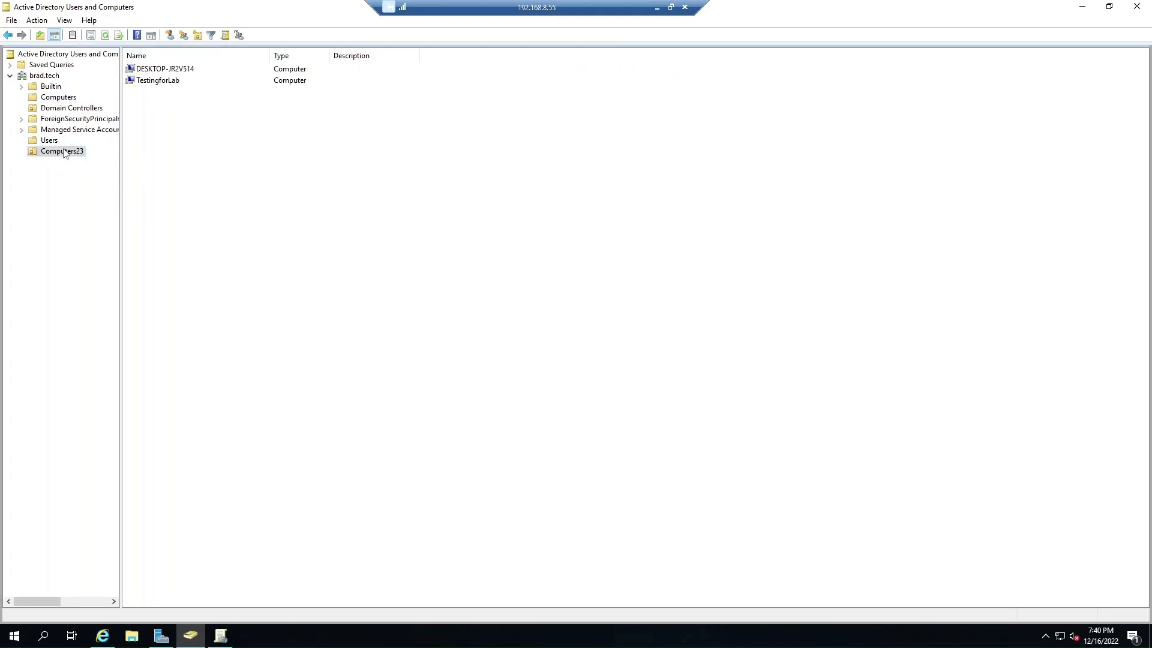
pyautogui.doubleClick(160, 82)
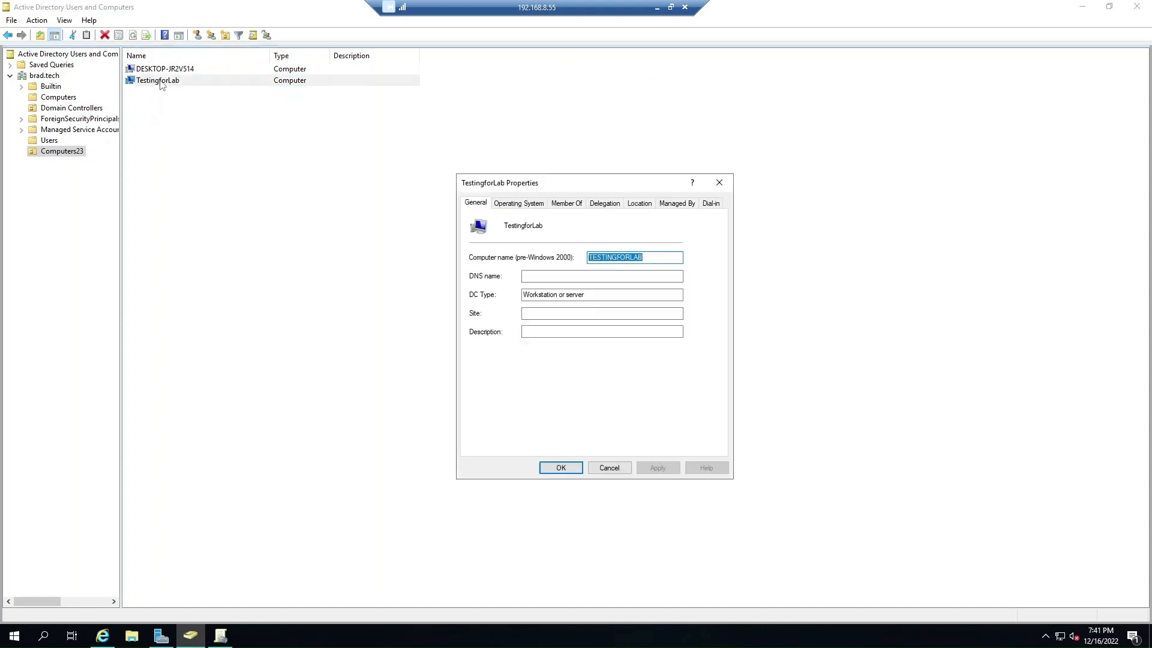
pyautogui.click(546, 276)
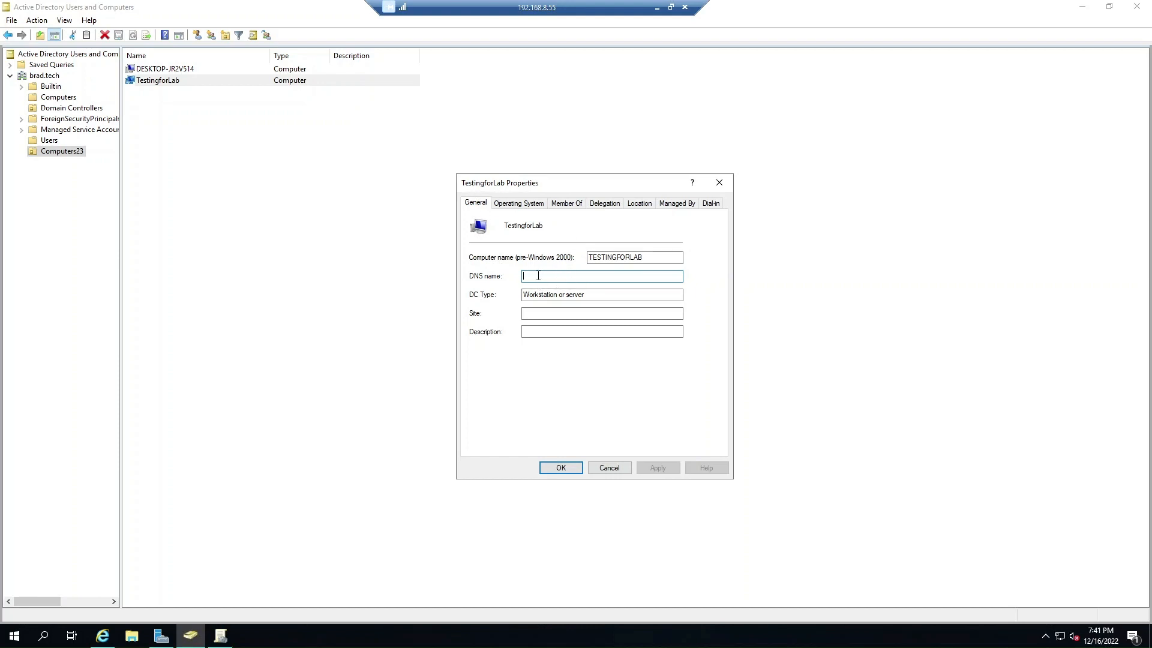
pyautogui.click(528, 204)
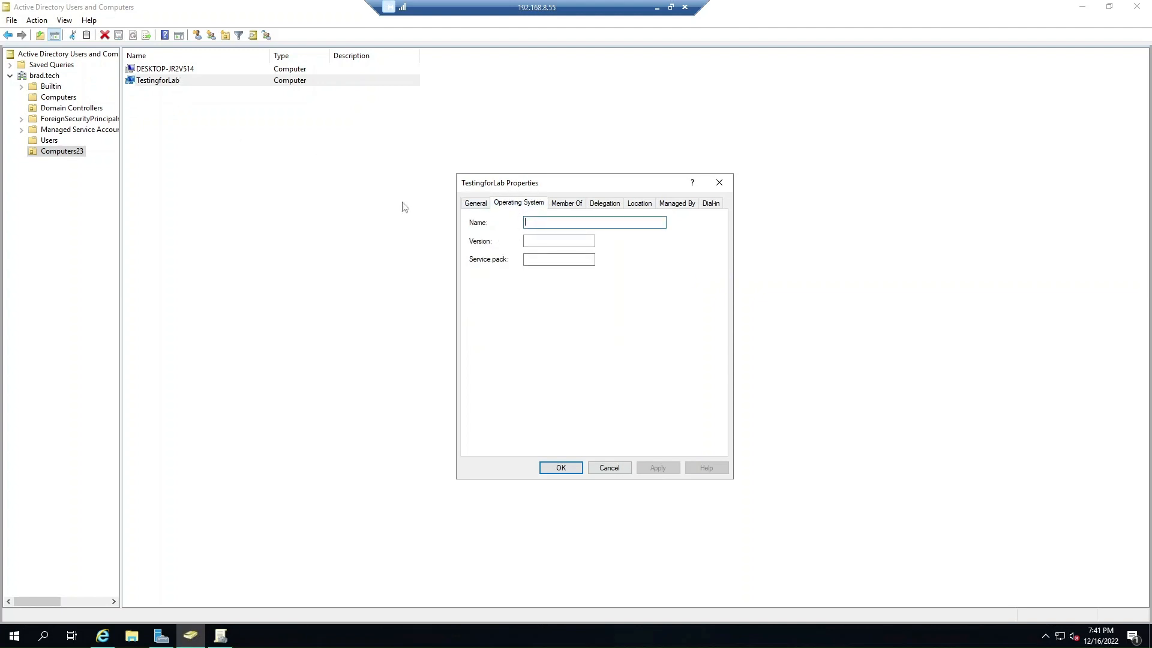
pyautogui.click(561, 204)
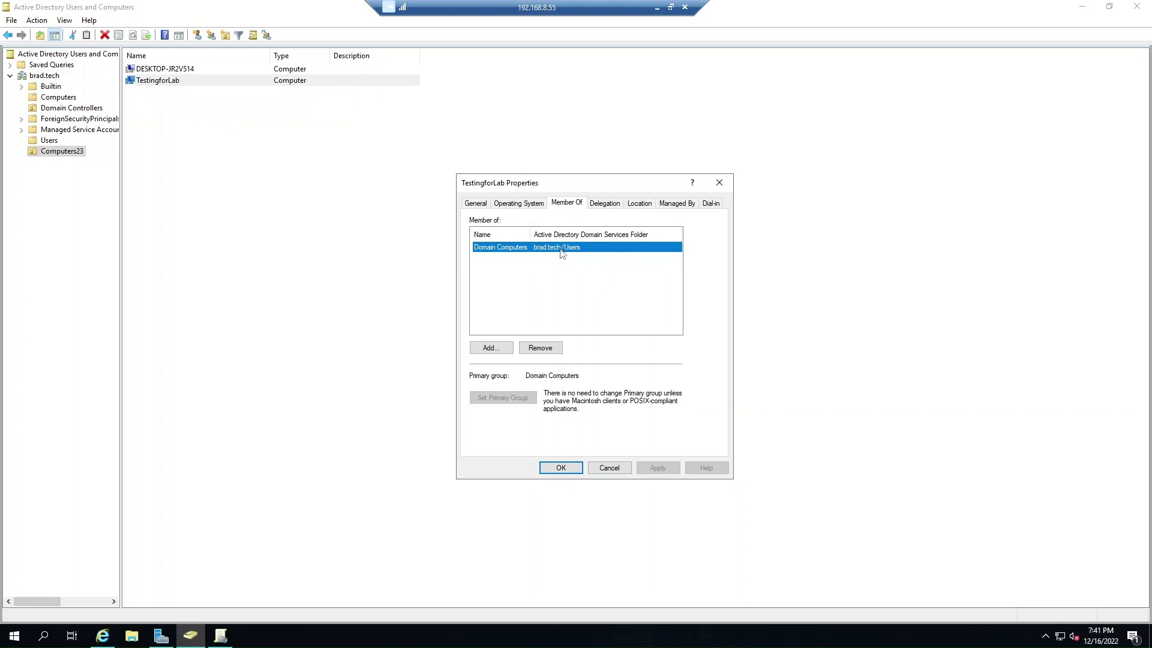
pyautogui.click(618, 204)
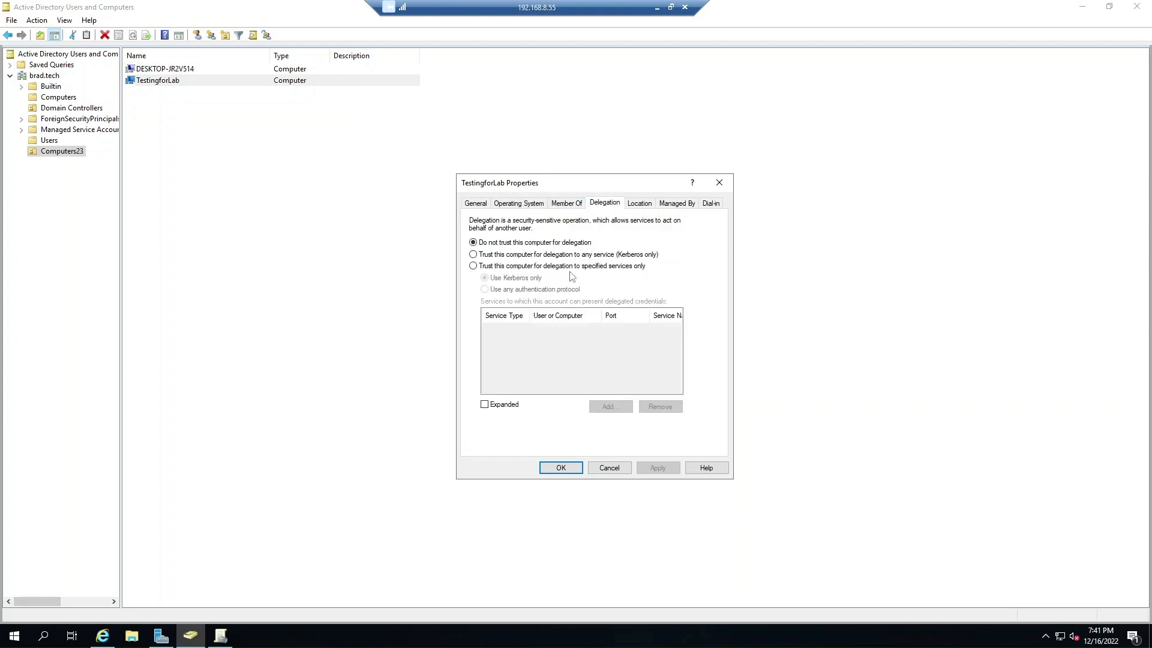
pyautogui.click(638, 205)
pyautogui.click(607, 469)
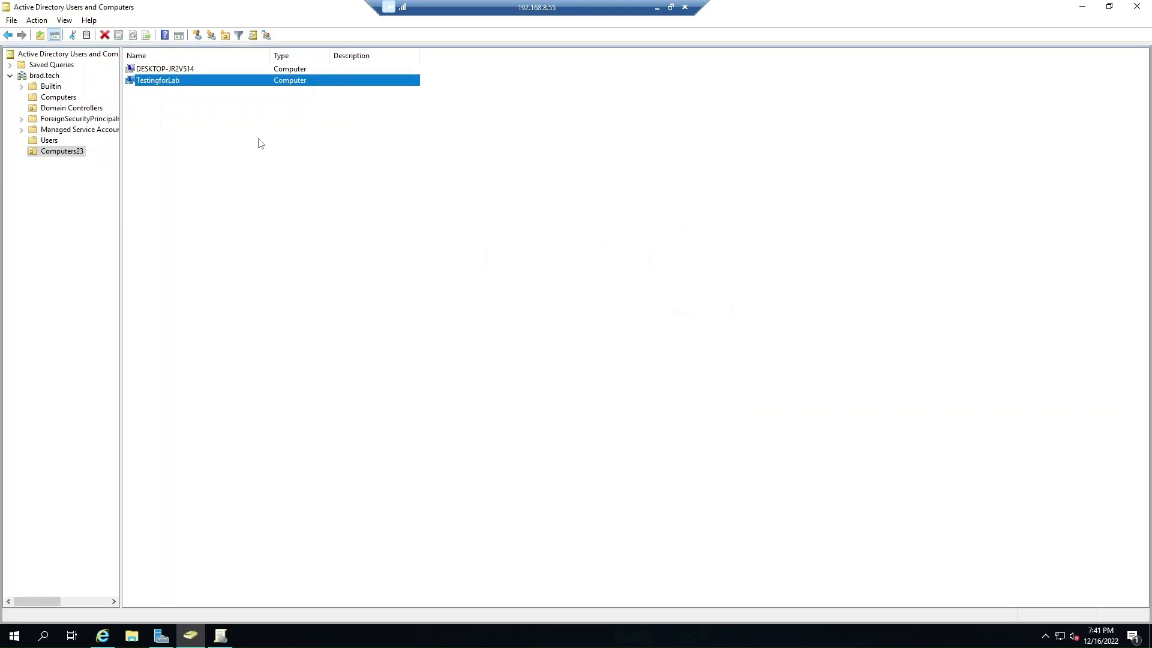
pyautogui.doubleClick(174, 69)
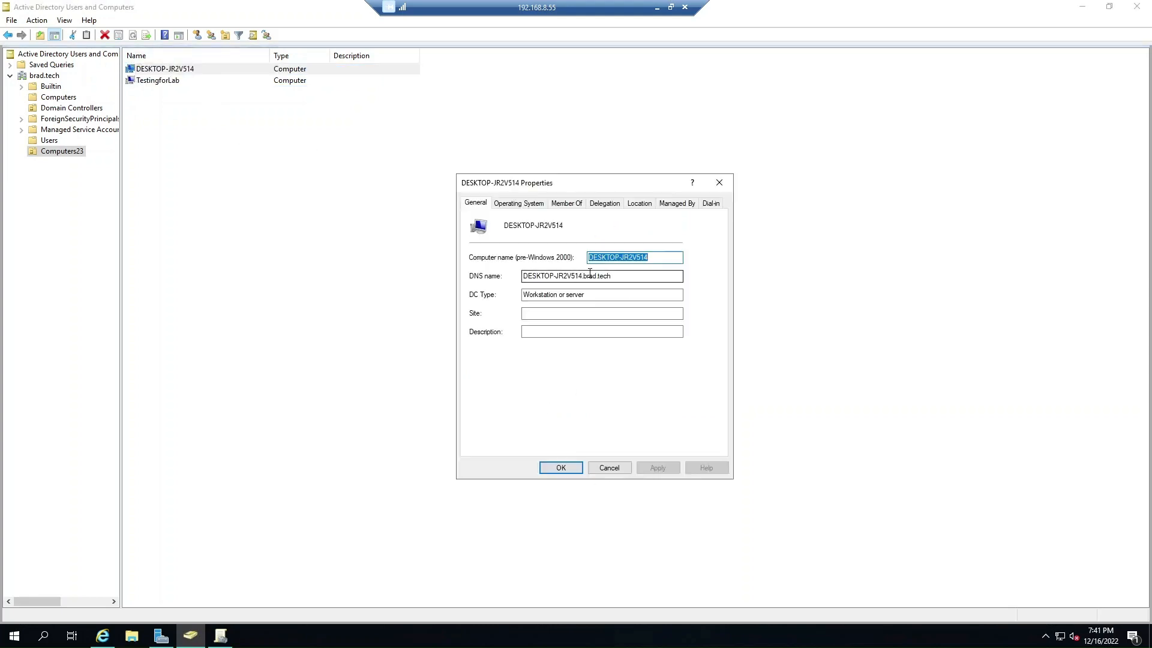
pyautogui.click(590, 275)
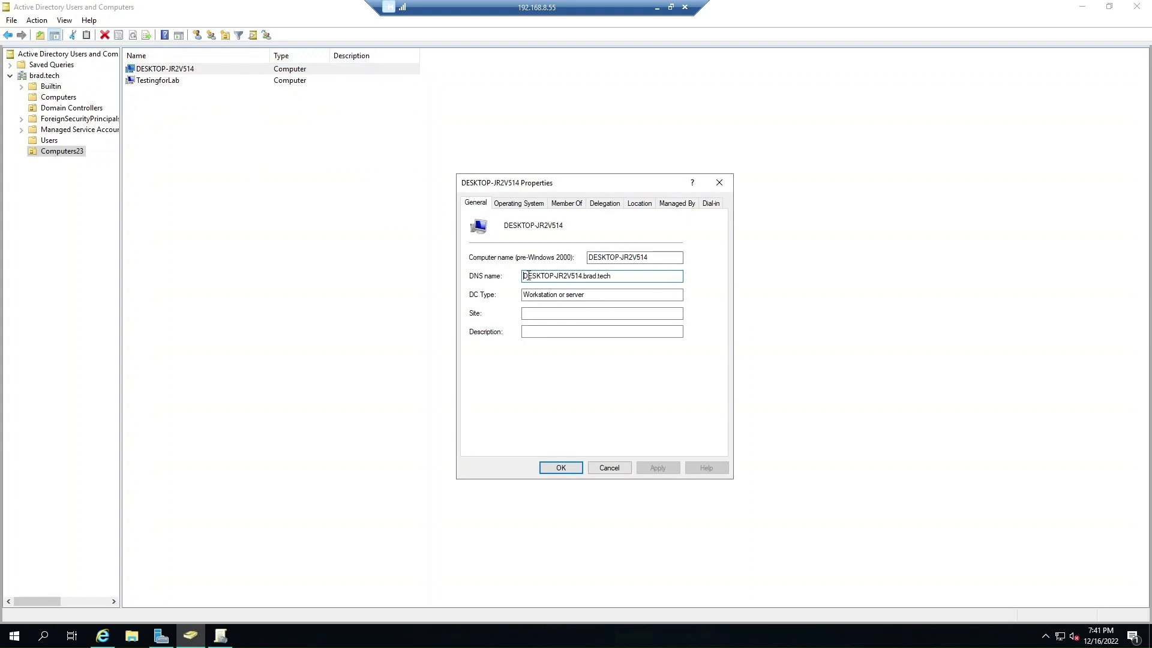
pyautogui.moveTo(523, 276); pyautogui.dragTo(629, 300)
pyautogui.click(606, 276)
pyautogui.click(658, 276)
pyautogui.click(629, 300)
pyautogui.click(518, 203)
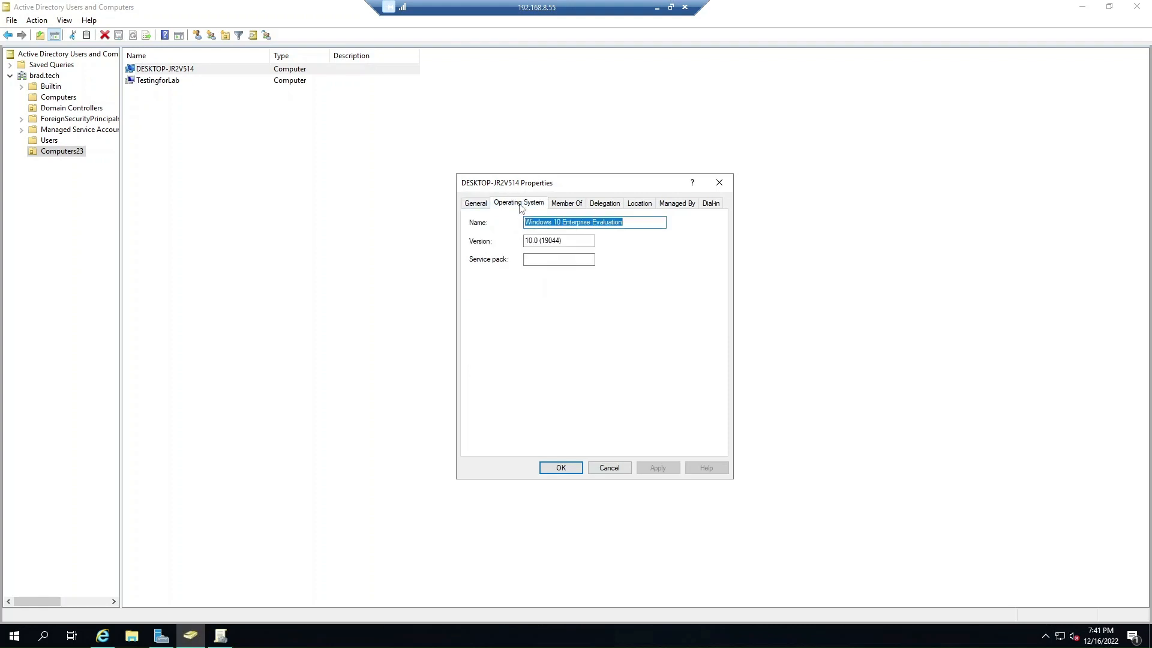
pyautogui.click(557, 222)
pyautogui.click(609, 468)
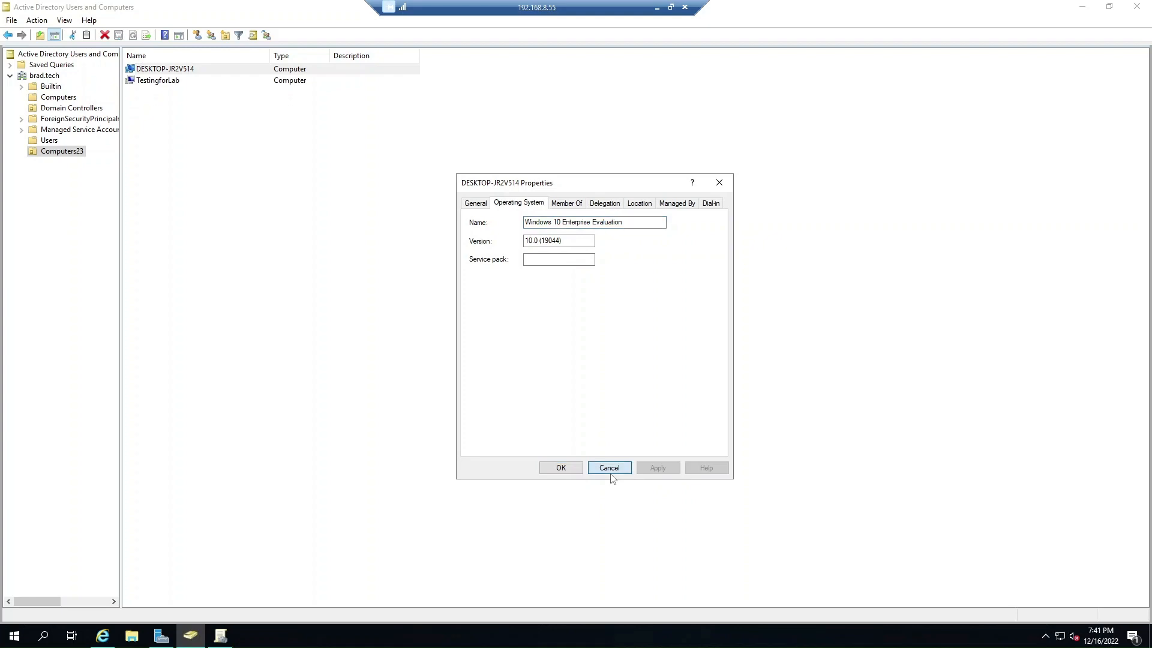
# Make two sign-in attempts as the test user on the Windows 10 VM with wrong passwords.
pyautogui.click(104, 636)
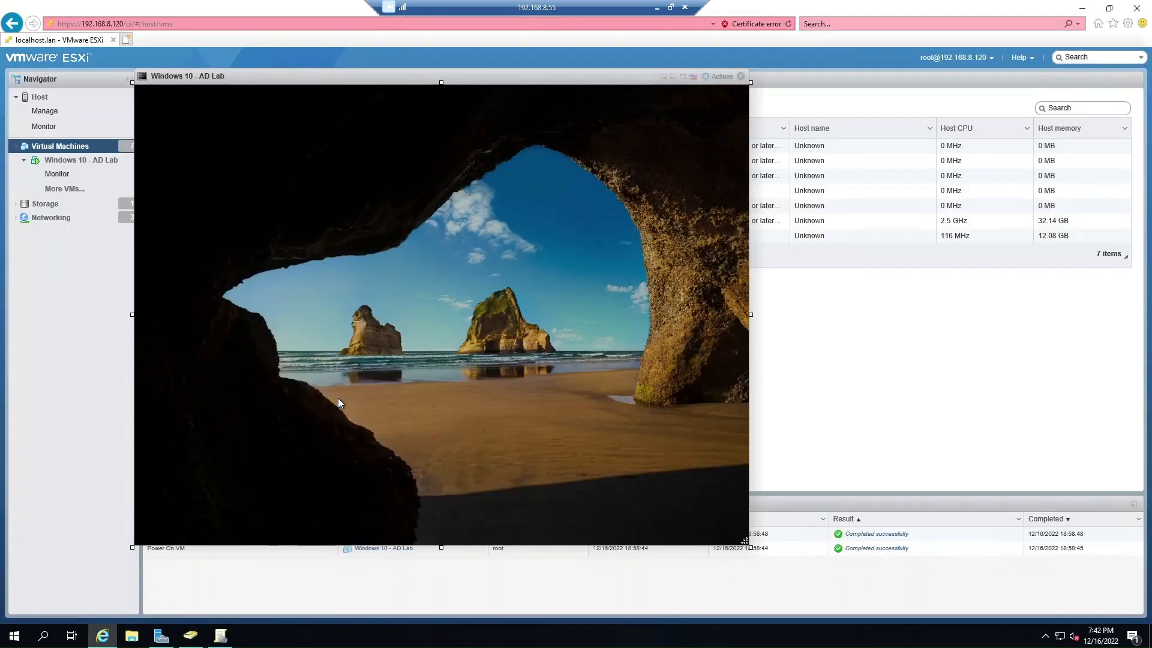
pyautogui.click(337, 397)
pyautogui.write('••••••')
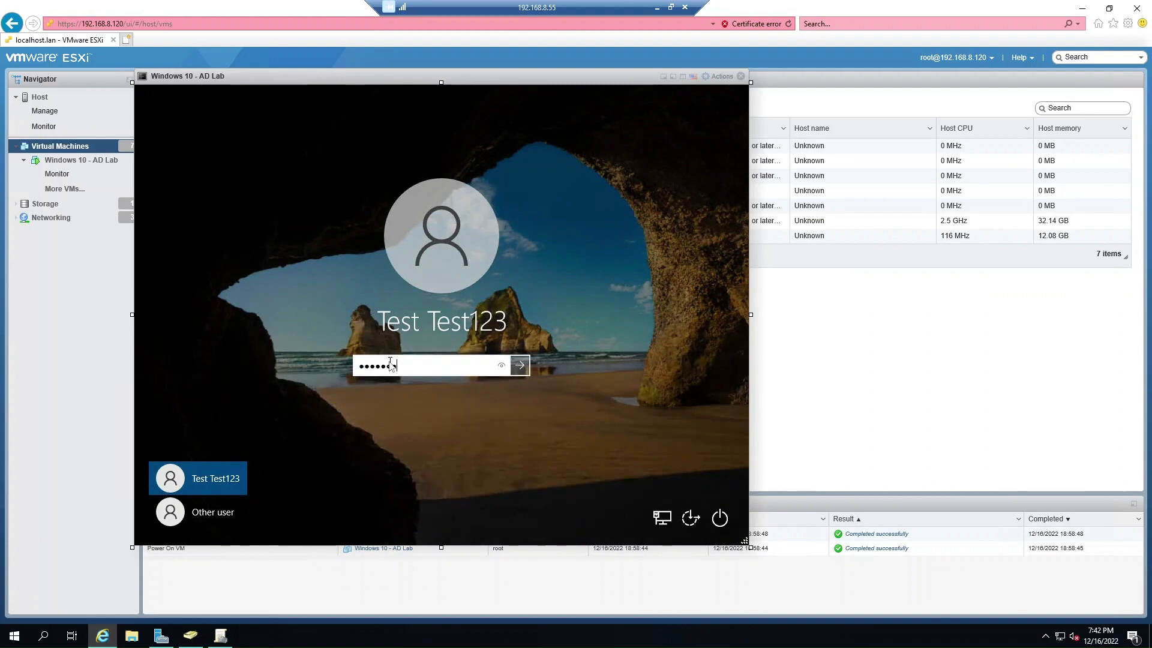
pyautogui.write('•••••')
pyautogui.press('Return')
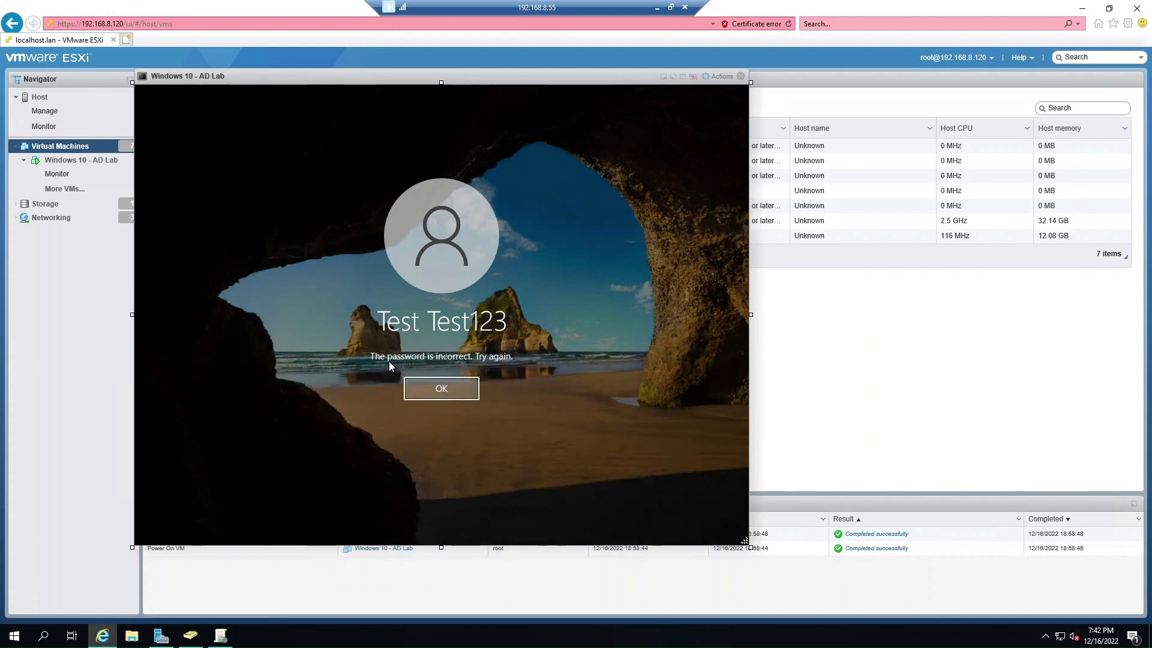
pyautogui.click(436, 389)
pyautogui.write('••••••••••')
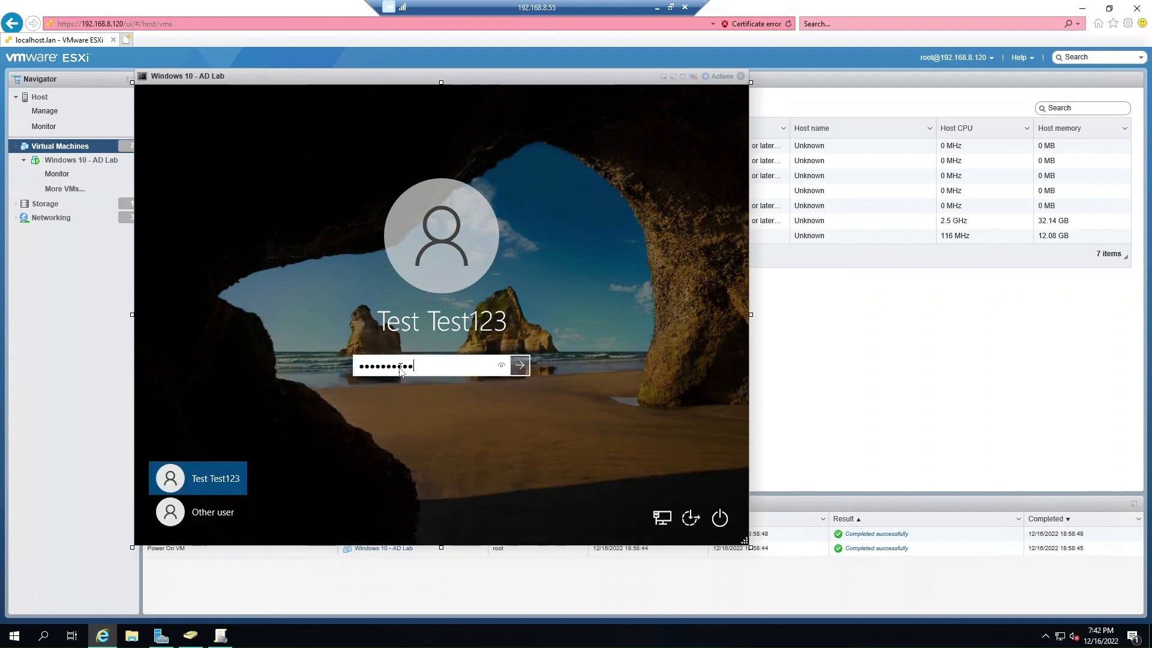
pyautogui.write('•••')
pyautogui.press('Return')
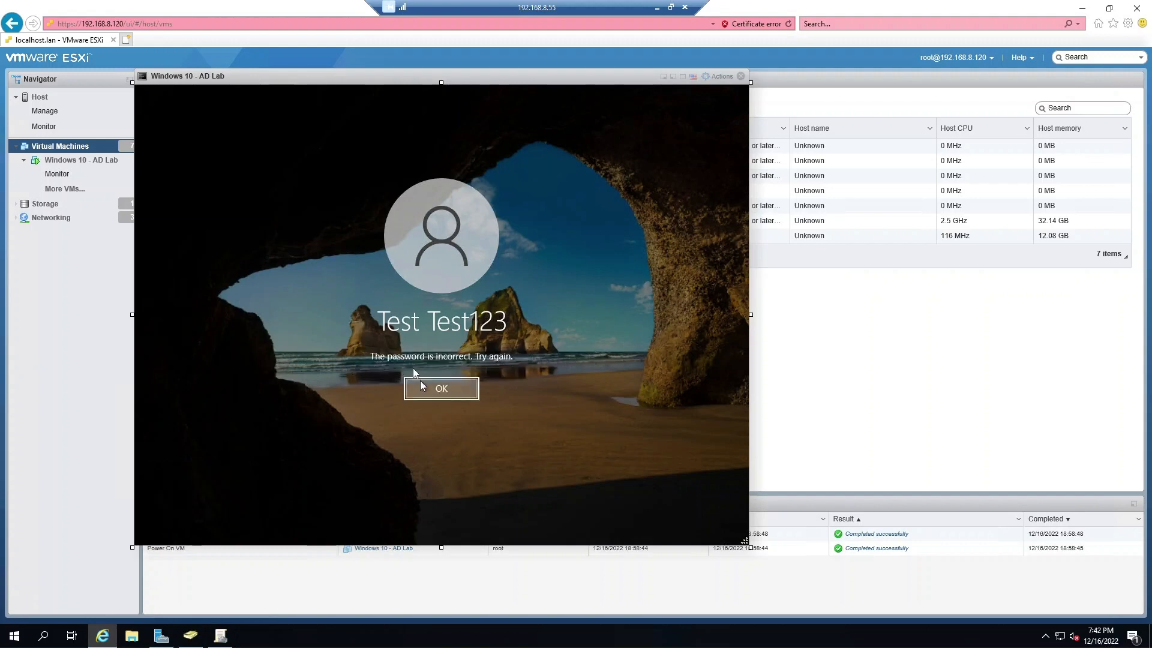
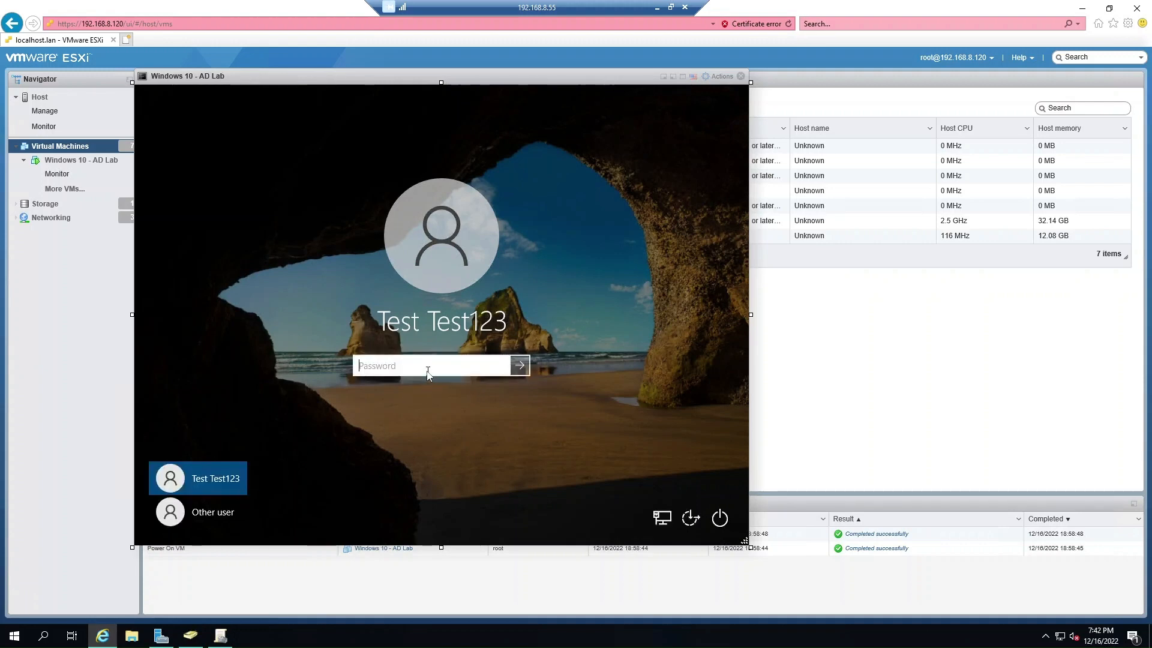
# Sign Test Test123 in to the Windows 10 VM with the account password.
pyautogui.write('•••••••••••••')
pyautogui.press('Return')
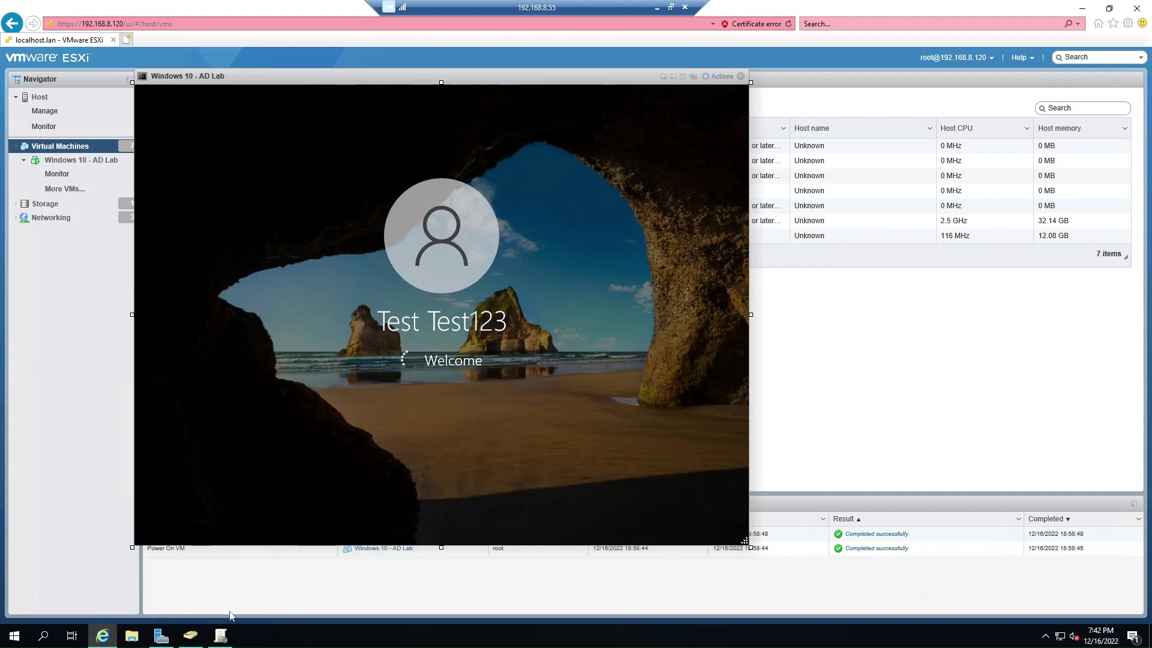
pyautogui.click(191, 636)
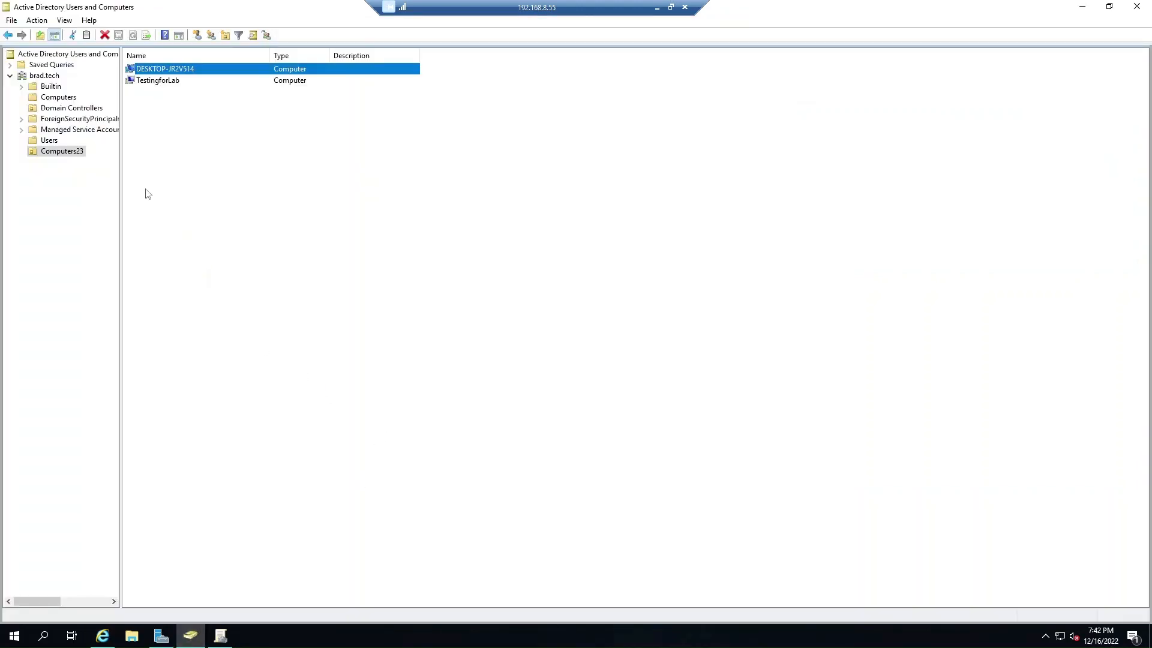
# Review WIN-L1MQTK6I503's site, DNS name, Server 2019 operating system and group memberships.
pyautogui.click(82, 110)
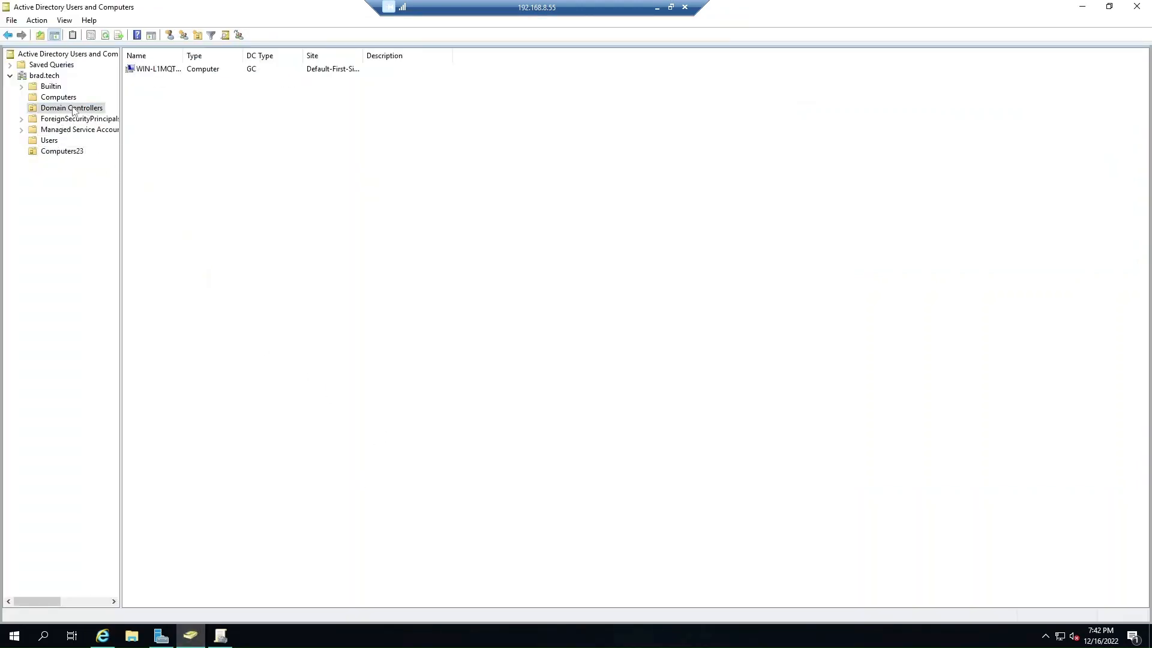
pyautogui.moveTo(183, 55); pyautogui.dragTo(307, 55)
pyautogui.doubleClick(187, 70)
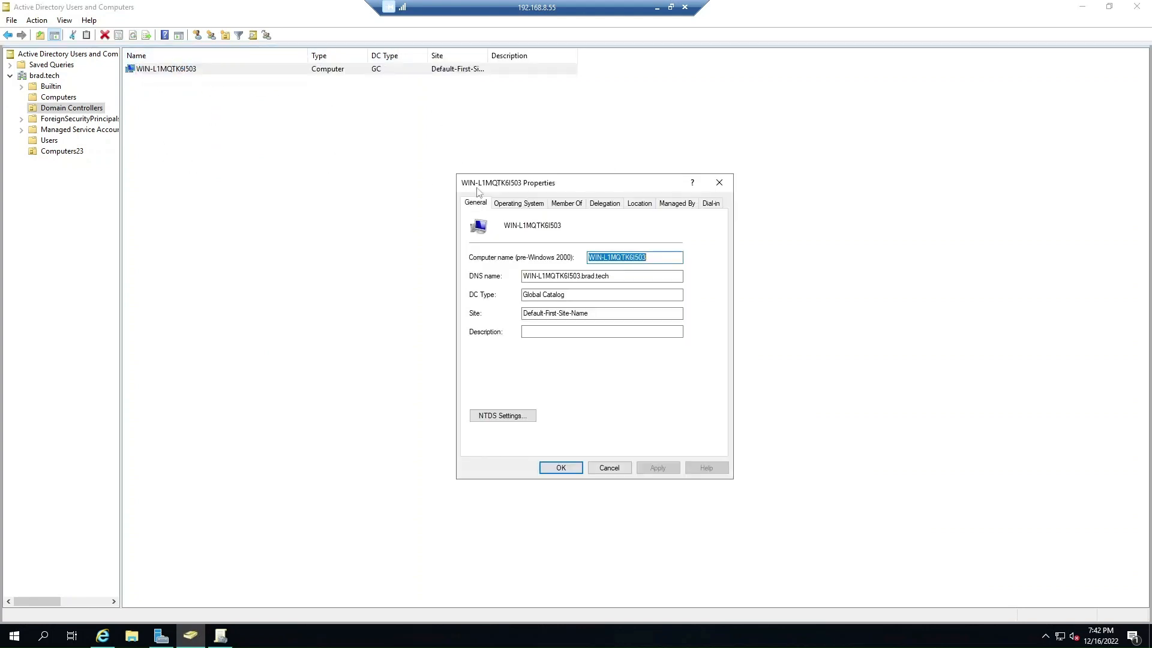
pyautogui.moveTo(602, 312); pyautogui.dragTo(485, 312)
pyautogui.click(625, 312)
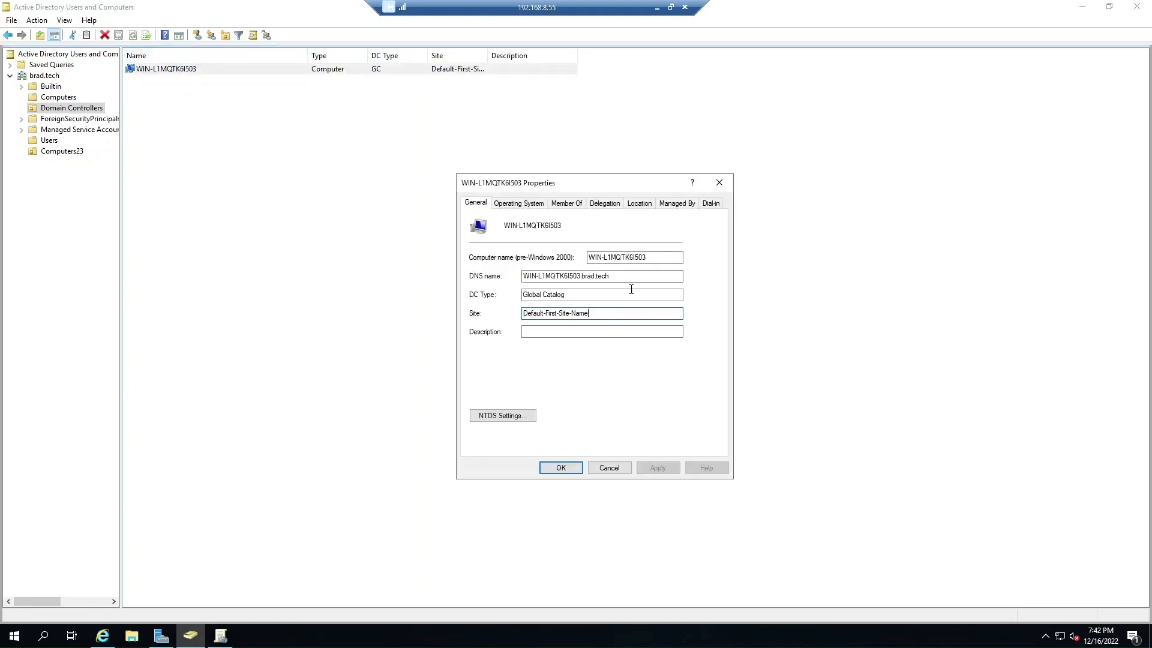
pyautogui.moveTo(628, 277); pyautogui.dragTo(473, 276)
pyautogui.moveTo(591, 295); pyautogui.dragTo(495, 294)
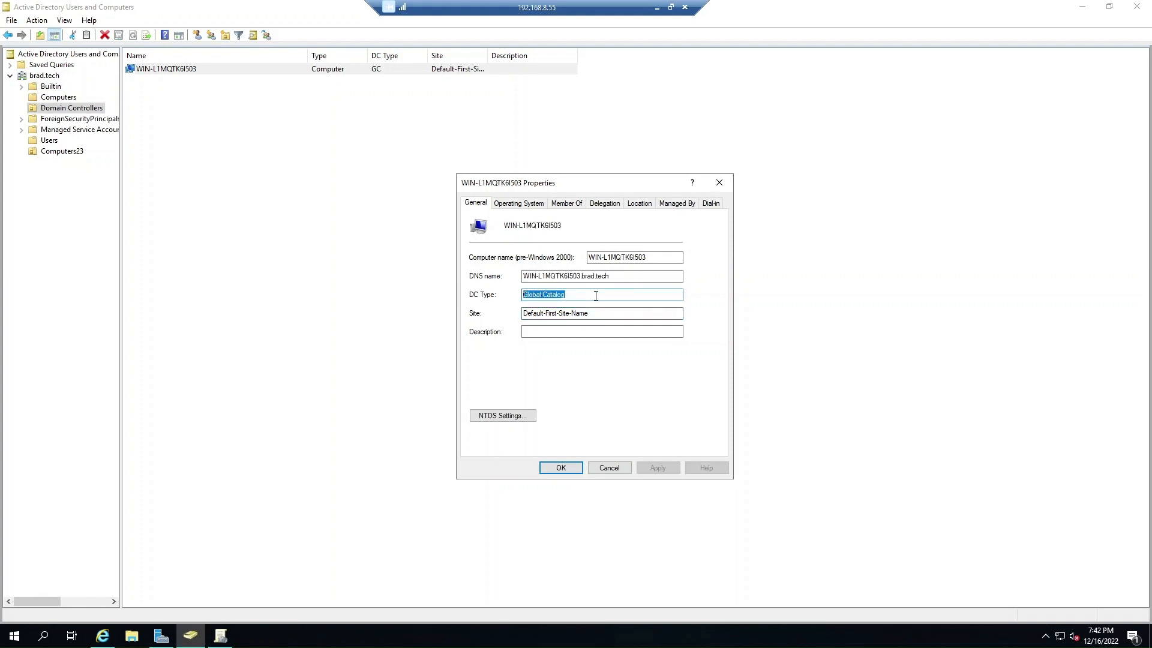
pyautogui.click(519, 204)
pyautogui.moveTo(573, 222)
pyautogui.mouseDown()
pyautogui.moveTo(626, 222)
pyautogui.moveTo(553, 224)
pyautogui.mouseUp()
pyautogui.click(626, 221)
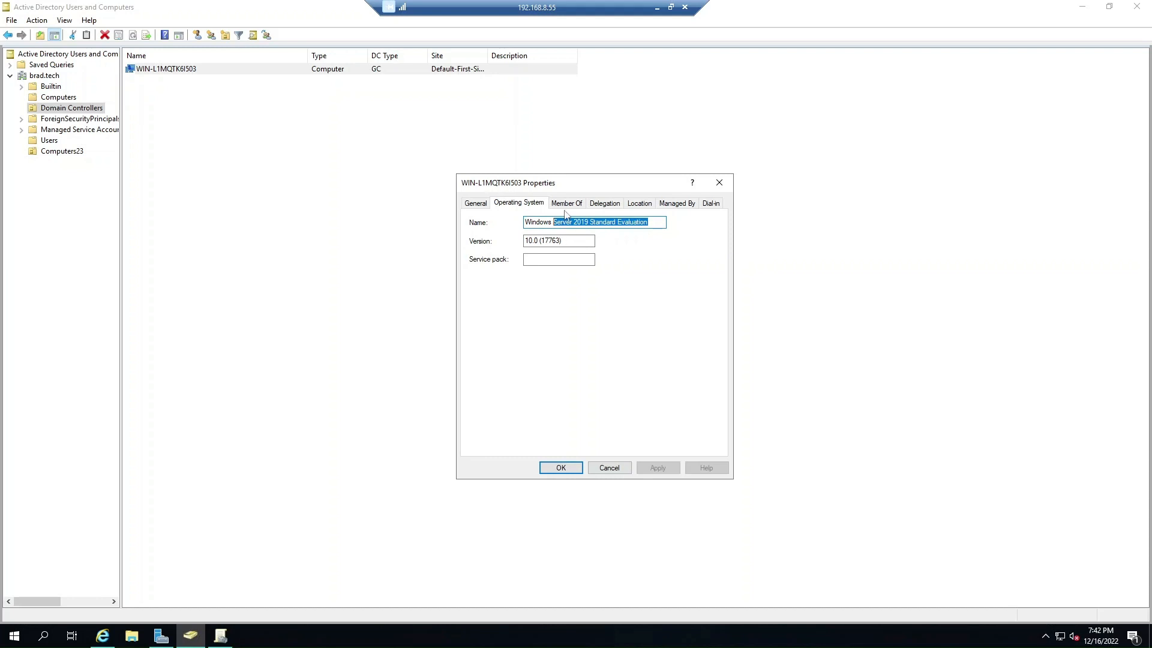
pyautogui.click(564, 205)
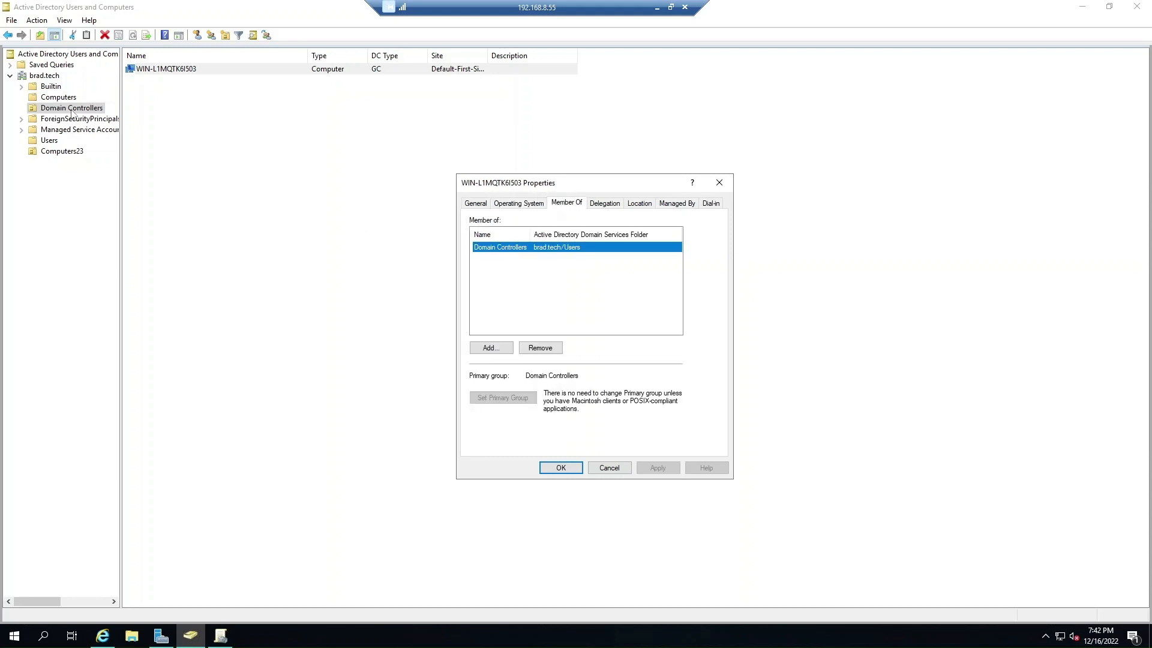
pyautogui.click(562, 468)
# Reopen and close the domain controller's properties, then show the Users container.
pyautogui.doubleClick(160, 70)
pyautogui.click(609, 469)
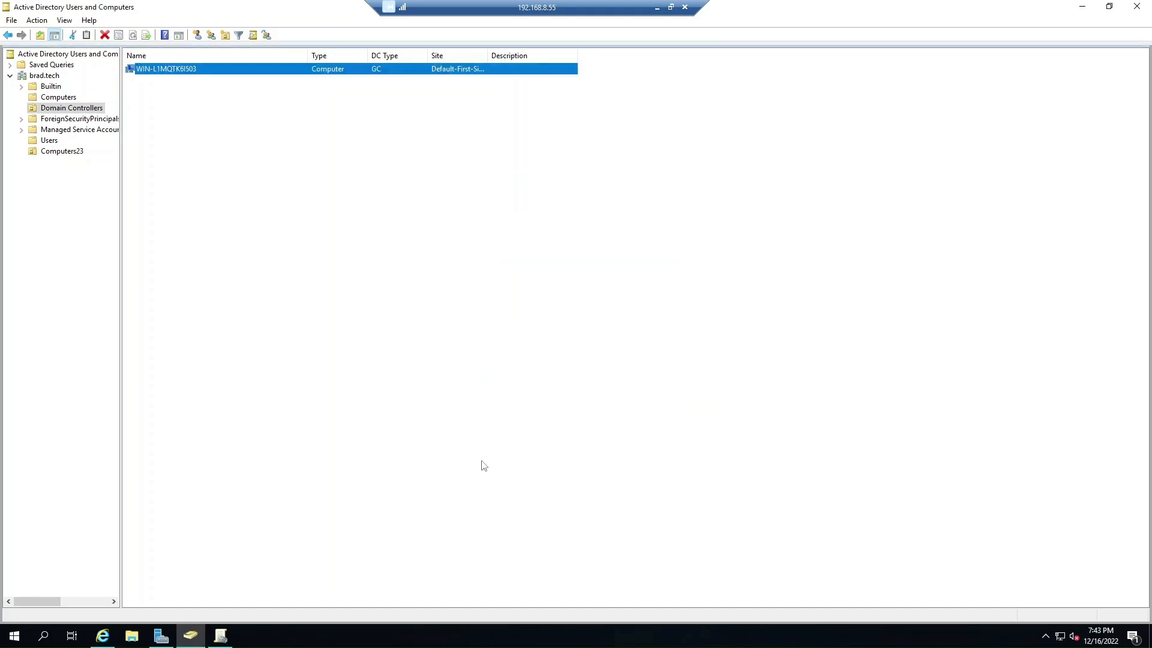
pyautogui.click(280, 312)
pyautogui.click(49, 142)
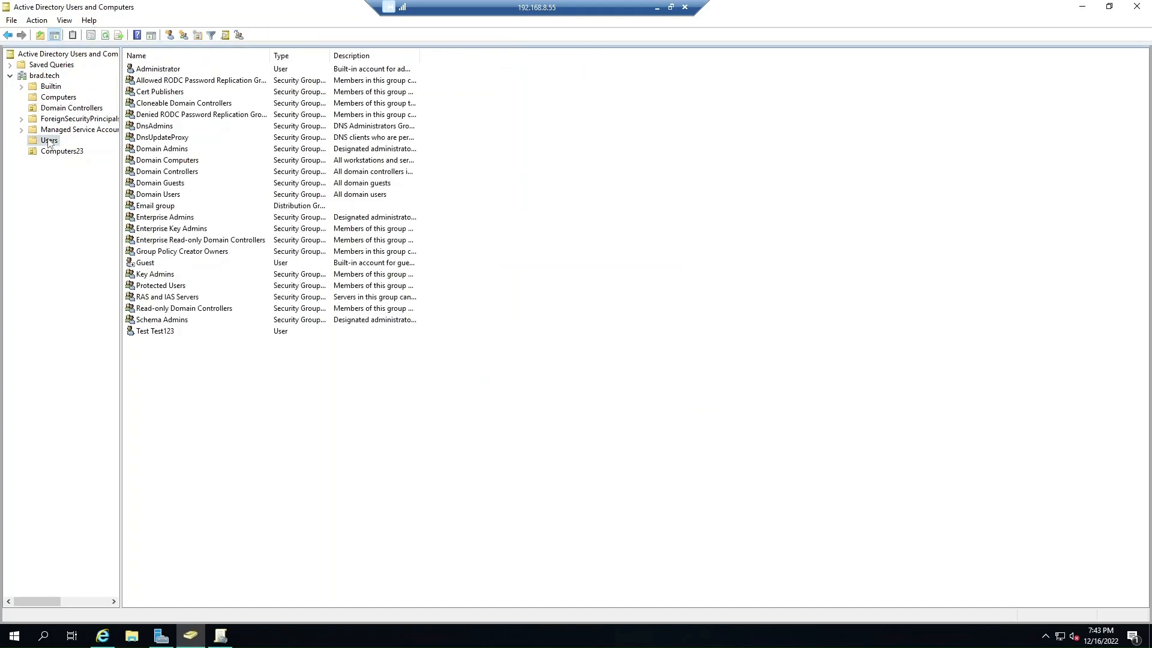
pyautogui.doubleClick(179, 174)
pyautogui.click(507, 203)
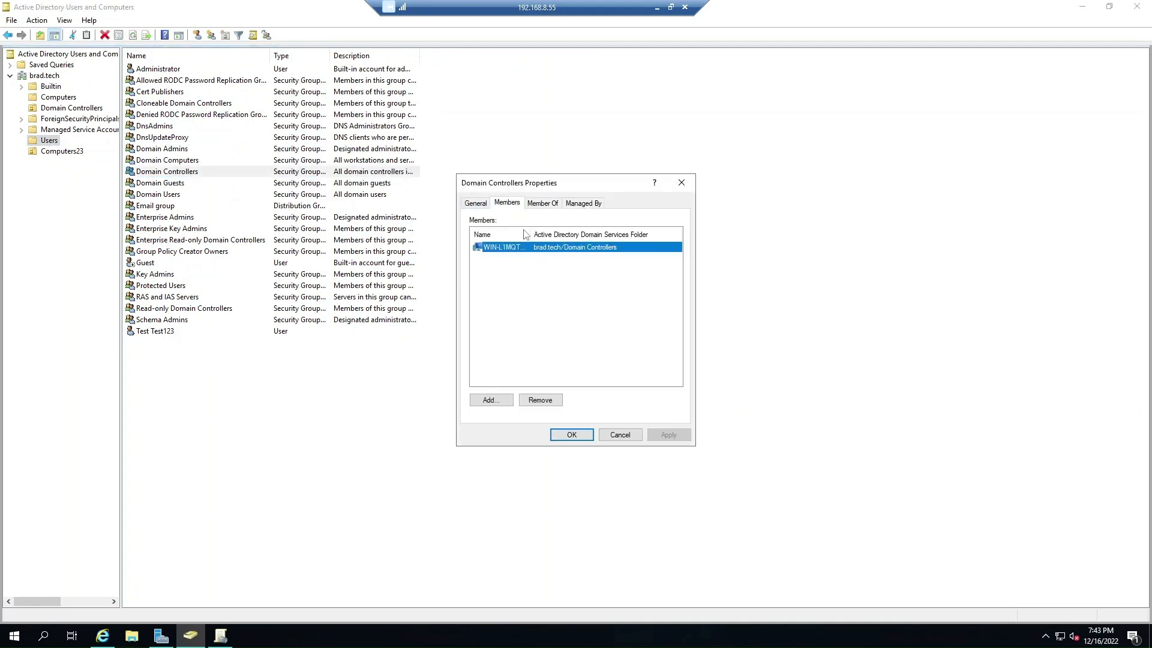
pyautogui.moveTo(526, 235); pyautogui.dragTo(588, 232)
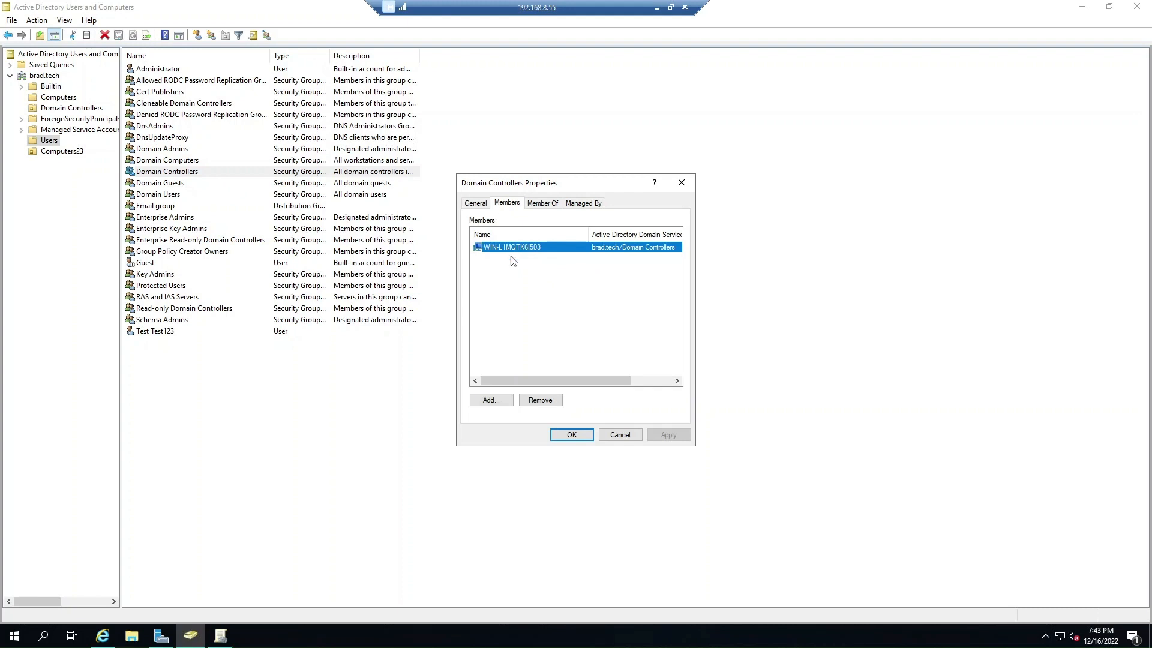
pyautogui.click(618, 434)
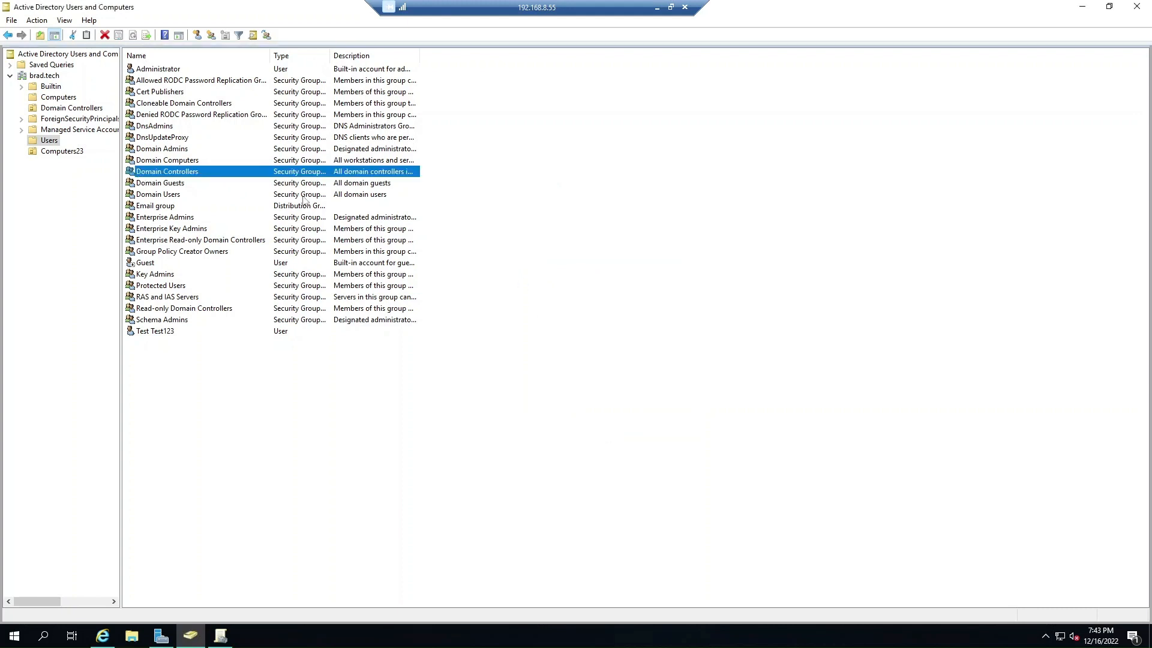
pyautogui.doubleClick(173, 160)
pyautogui.click(507, 203)
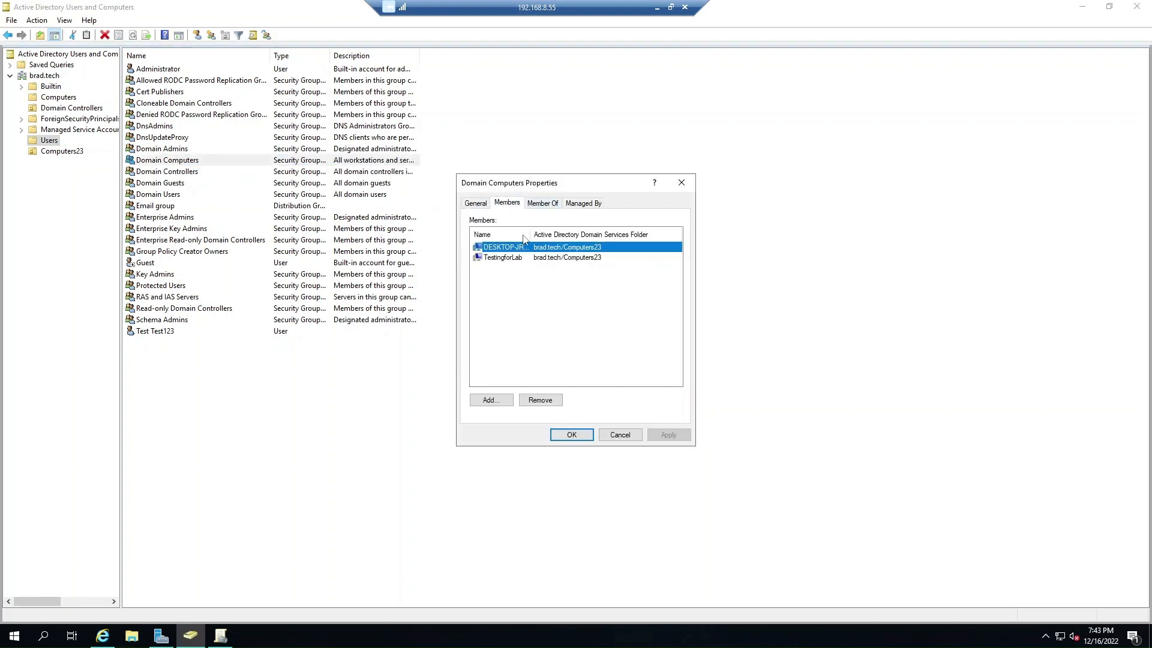
pyautogui.moveTo(531, 233); pyautogui.dragTo(574, 233)
pyautogui.click(515, 258)
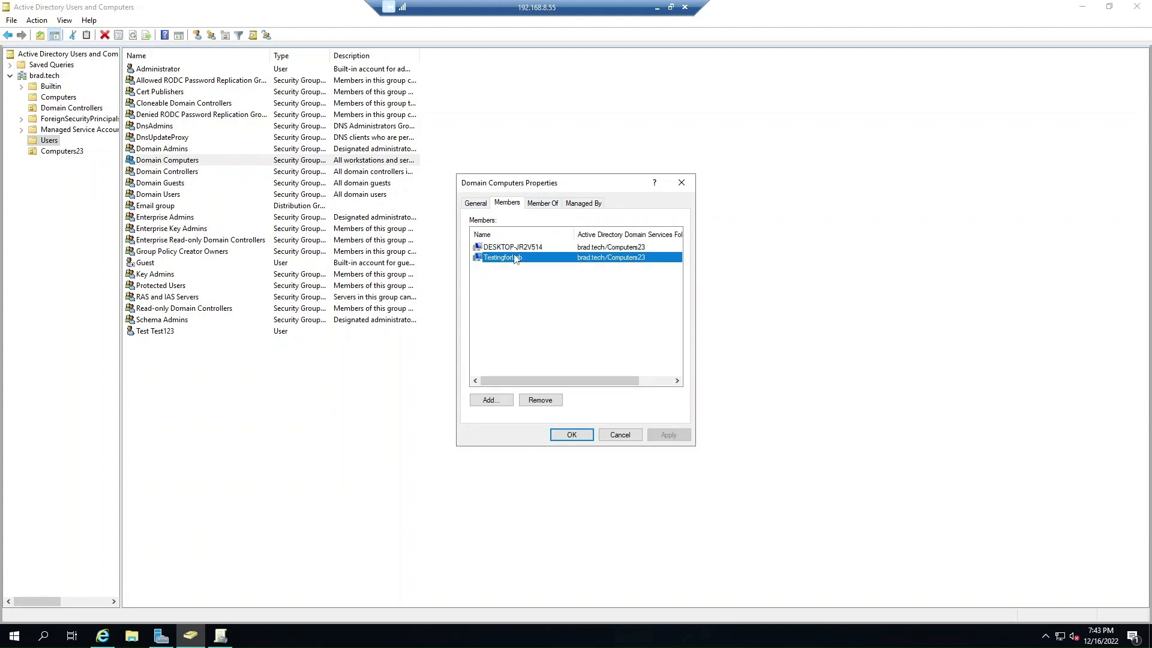
pyautogui.click(518, 249)
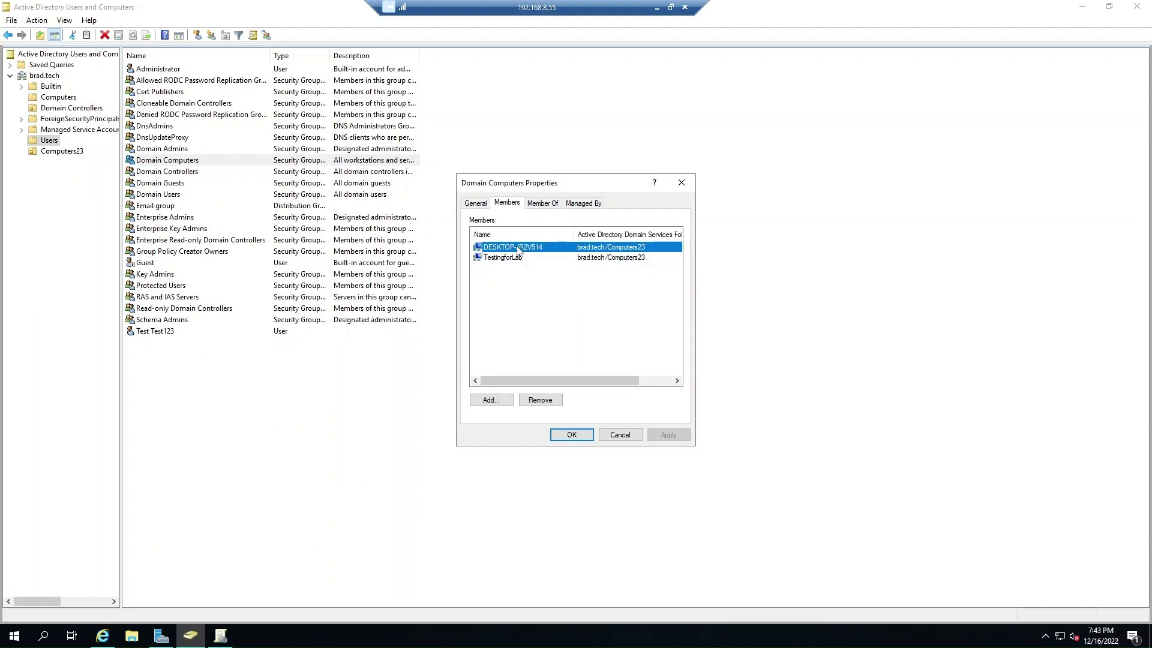
pyautogui.click(604, 435)
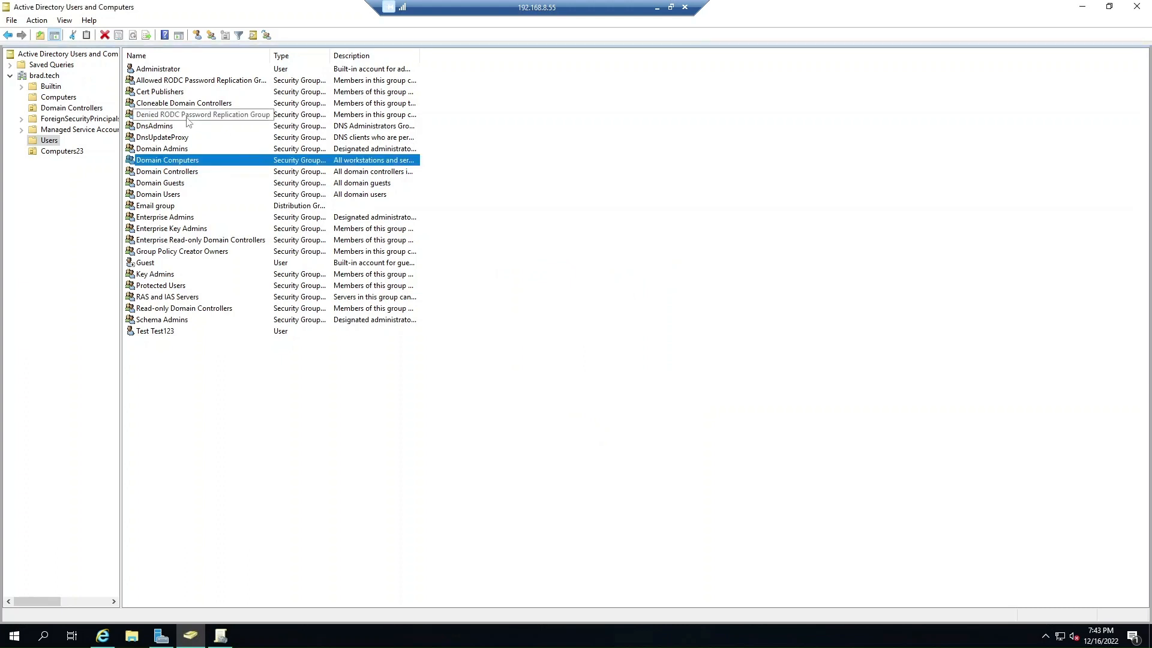
pyautogui.click(154, 208)
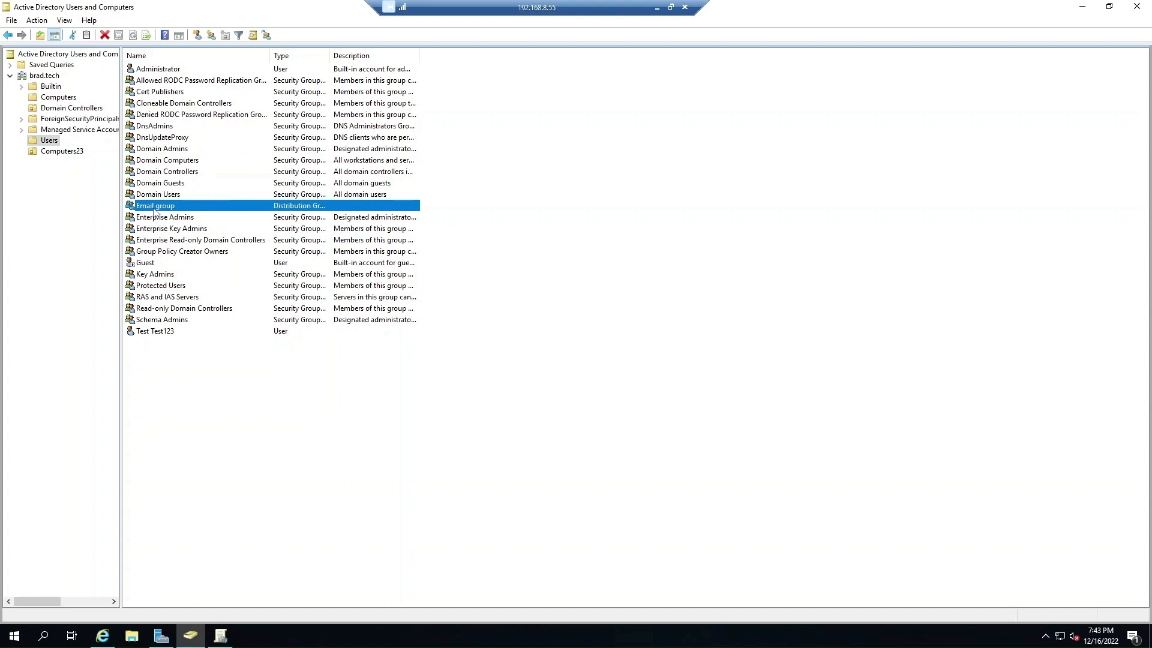
pyautogui.click(154, 220)
pyautogui.click(164, 240)
pyautogui.click(165, 240)
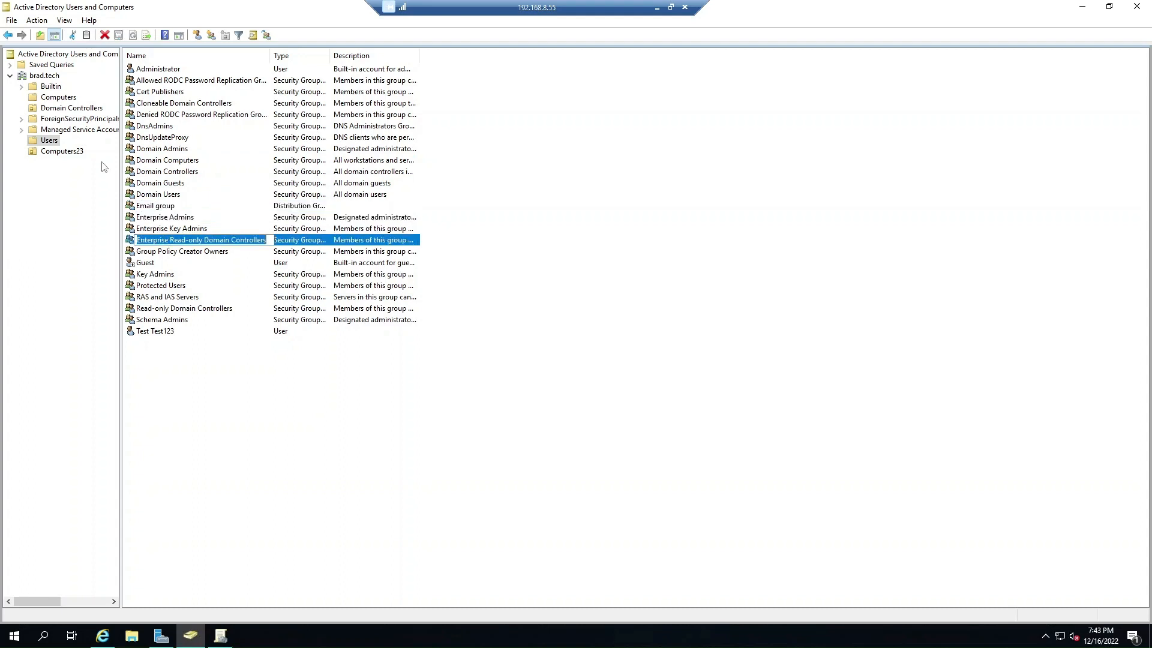
pyautogui.rightClick(48, 76)
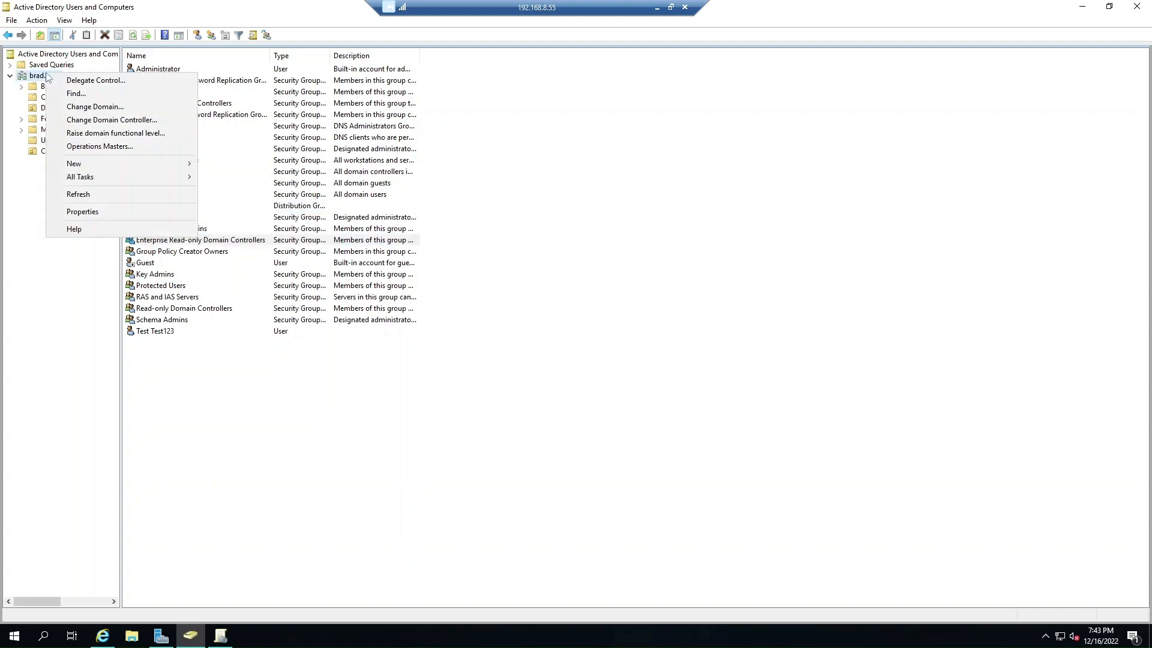
pyautogui.click(90, 107)
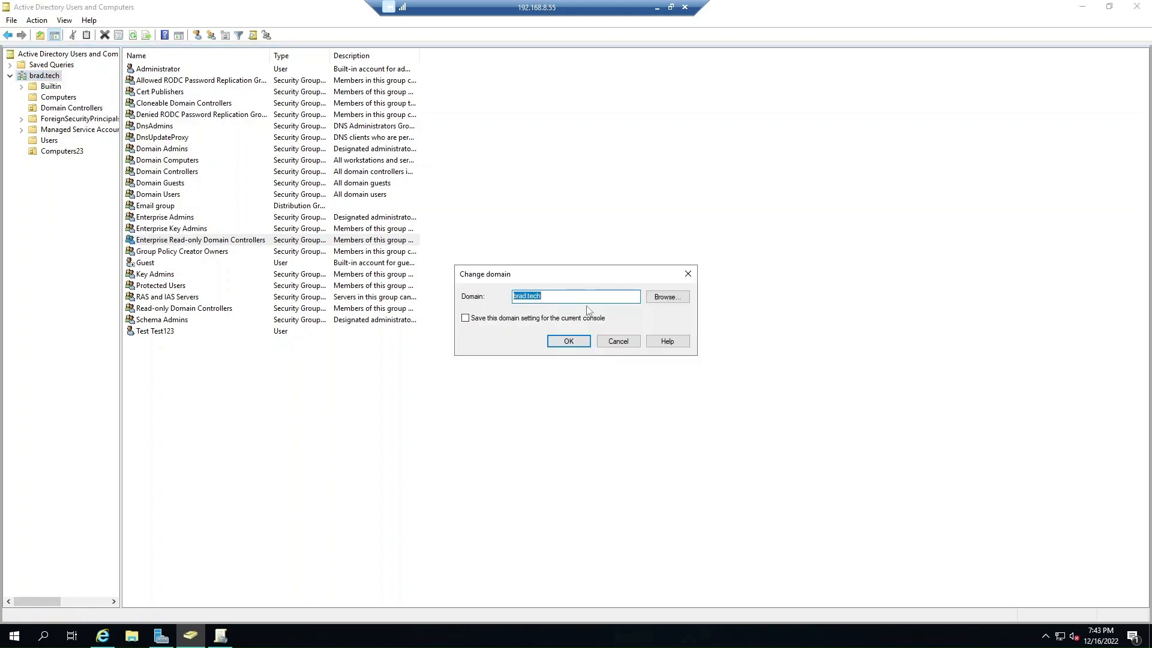
pyautogui.click(656, 299)
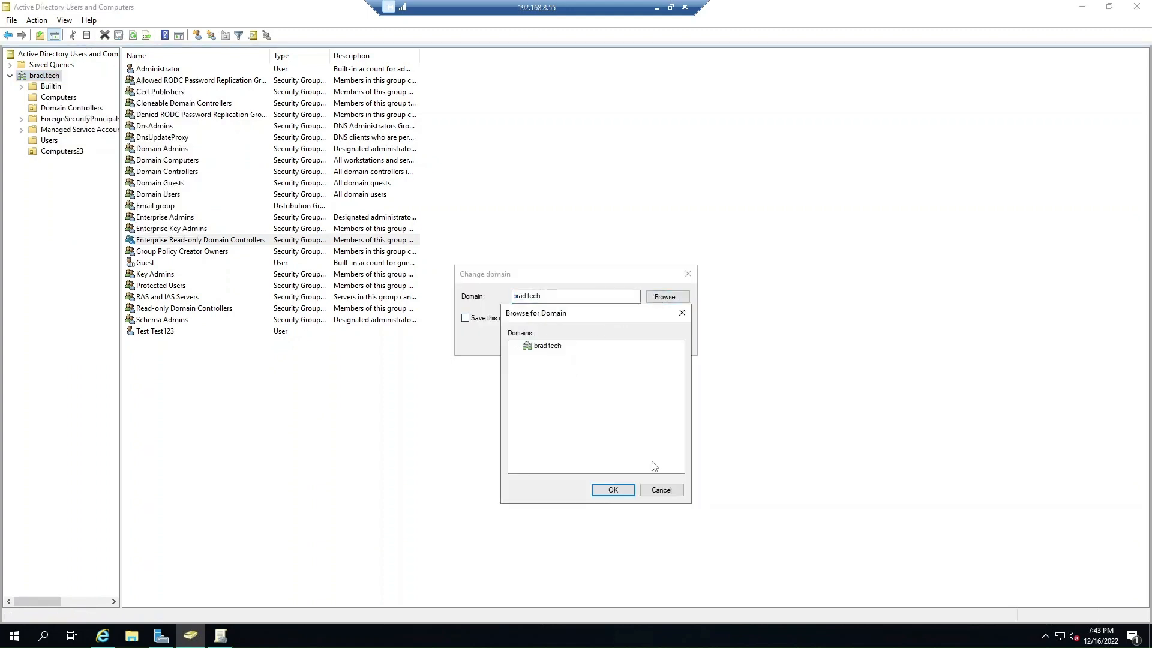
pyautogui.click(660, 489)
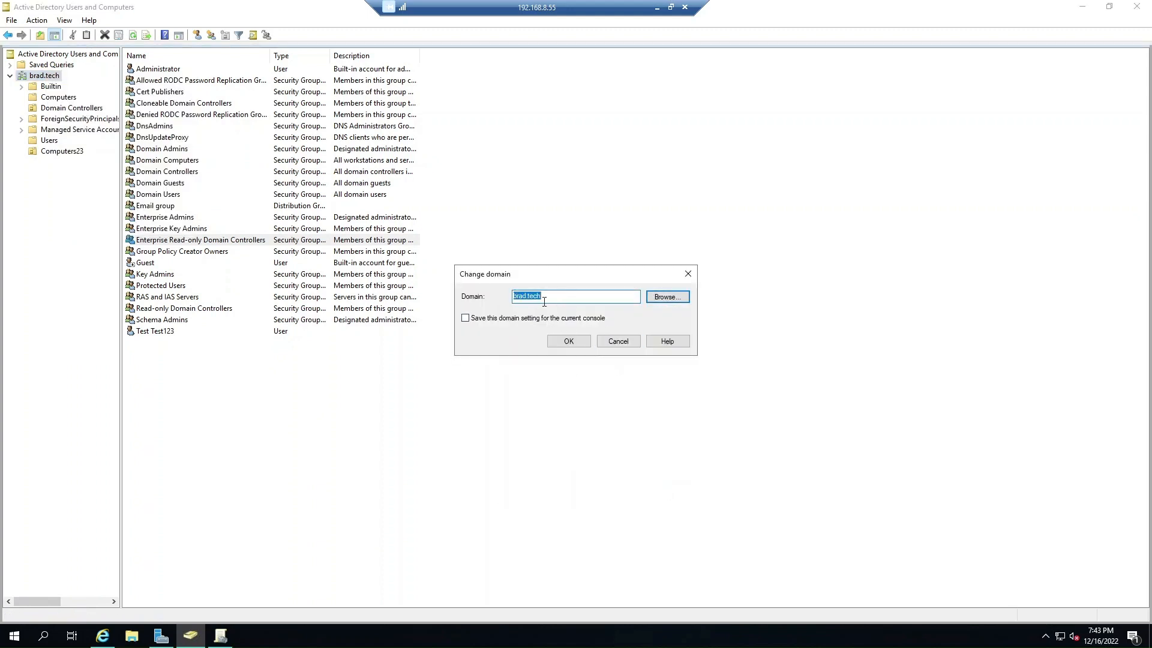
pyautogui.click(618, 342)
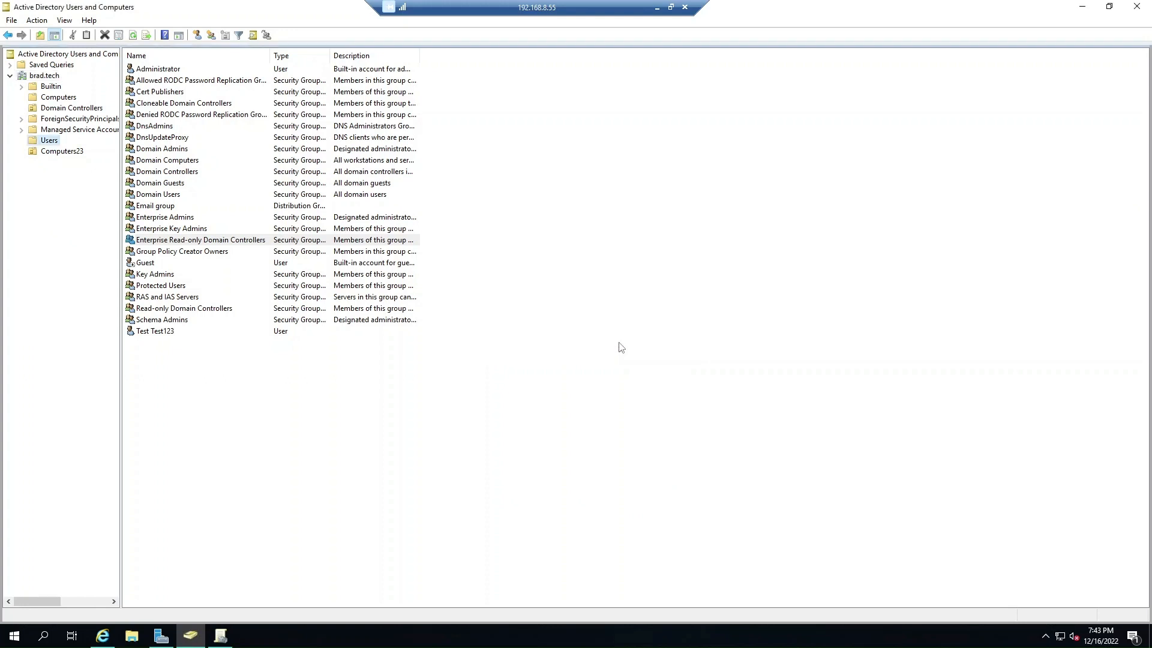
pyautogui.rightClick(80, 58)
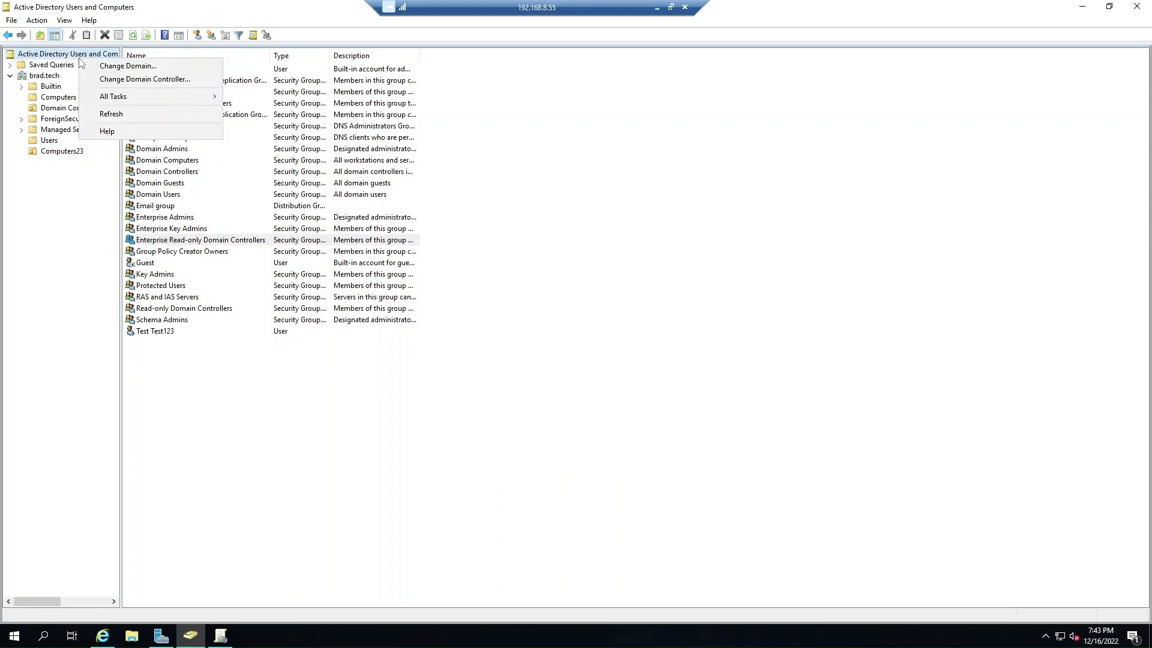
pyautogui.moveTo(99, 98)
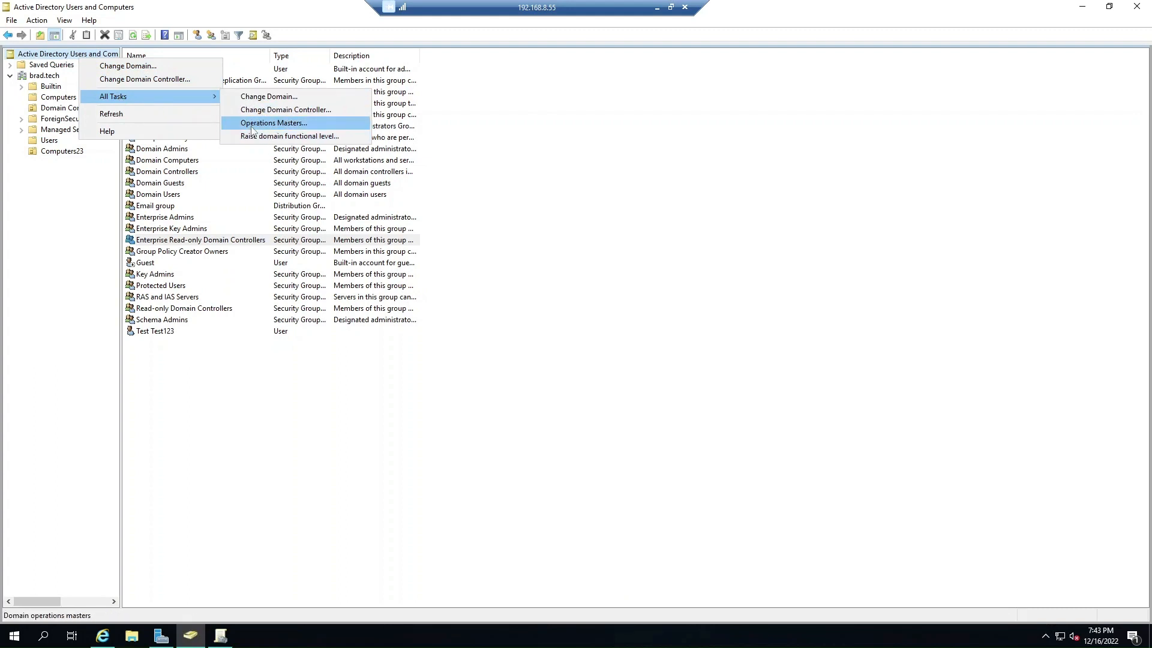
pyautogui.click(271, 137)
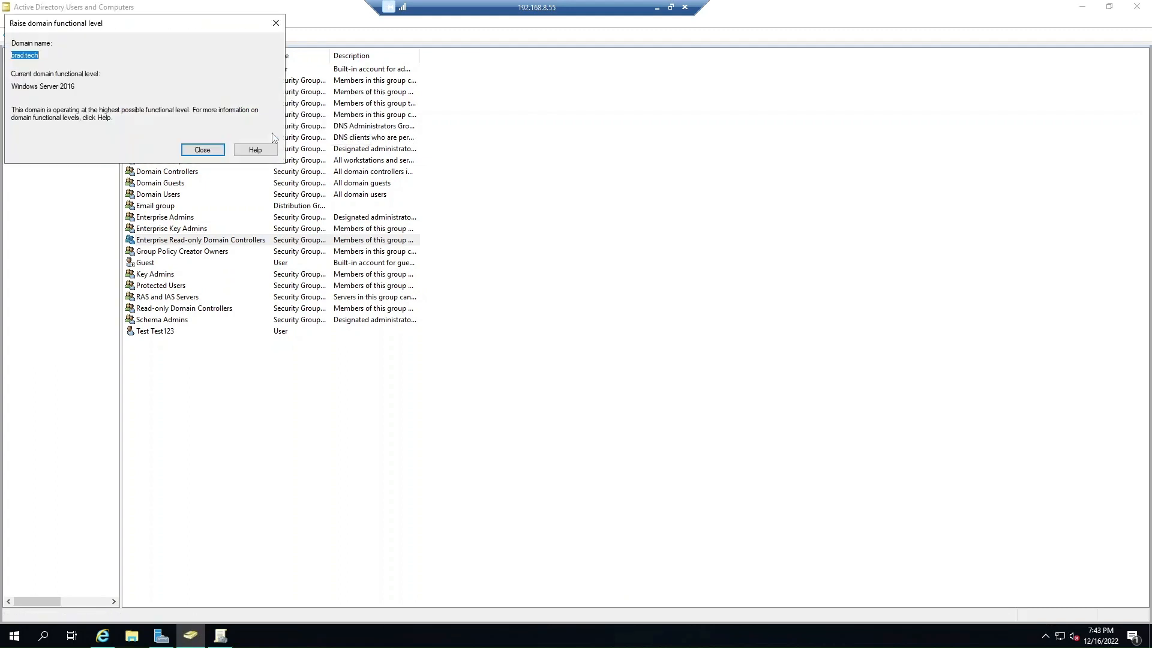
pyautogui.click(202, 150)
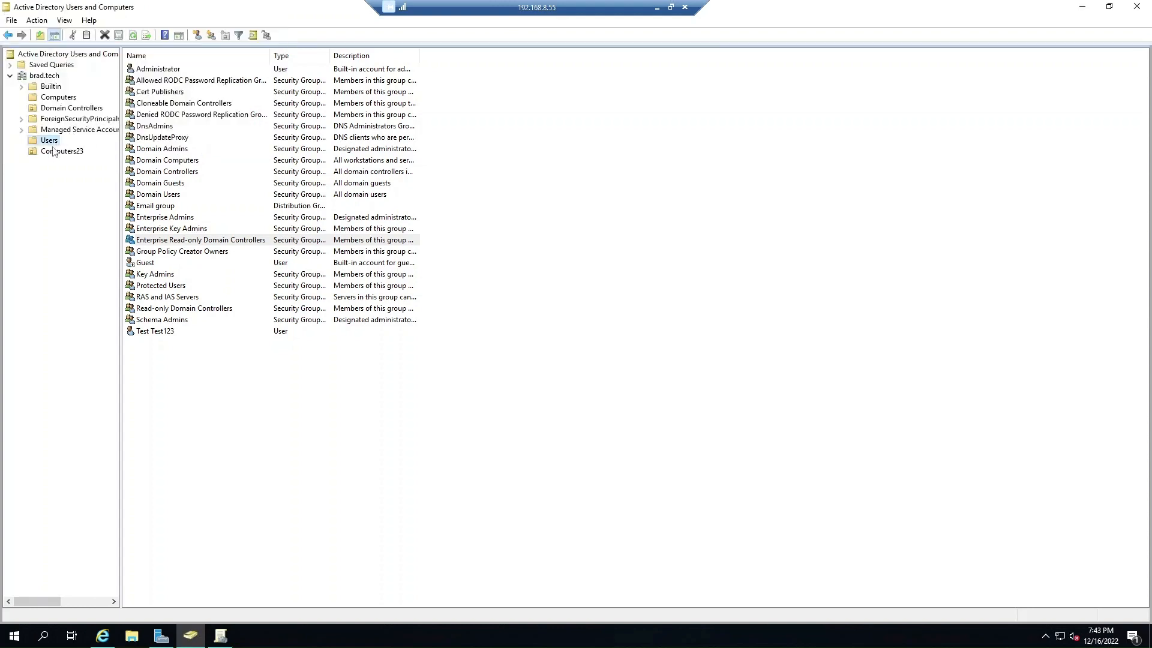
pyautogui.click(131, 39)
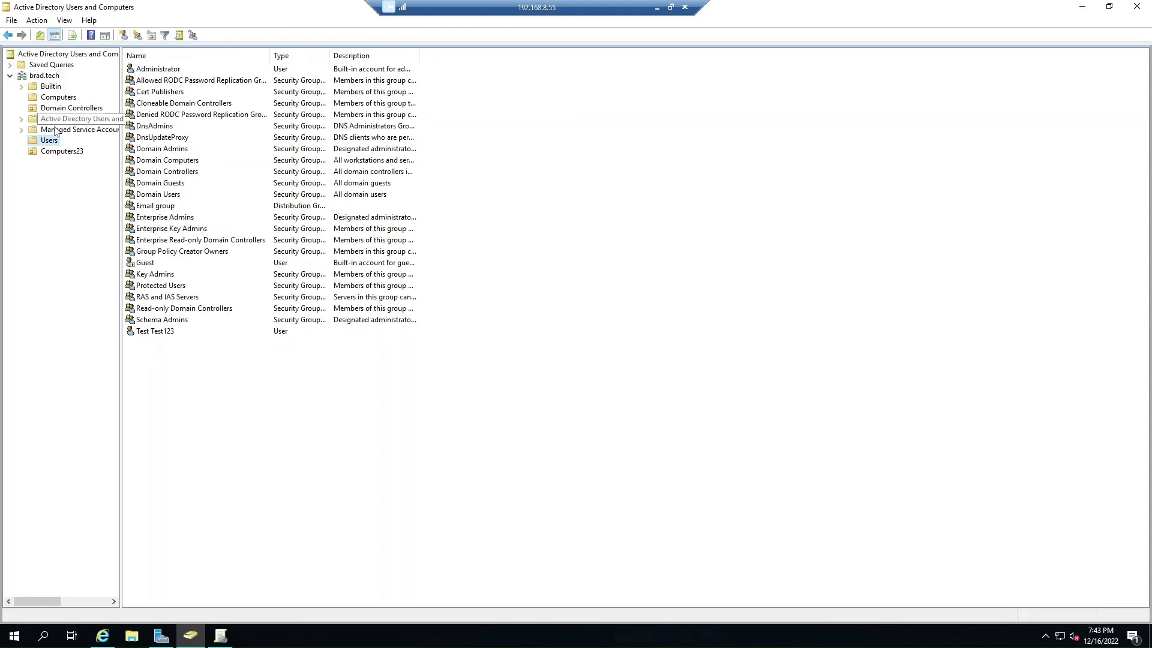
# Create an organizational unit named Testtt inside Computers23.
pyautogui.click(54, 154)
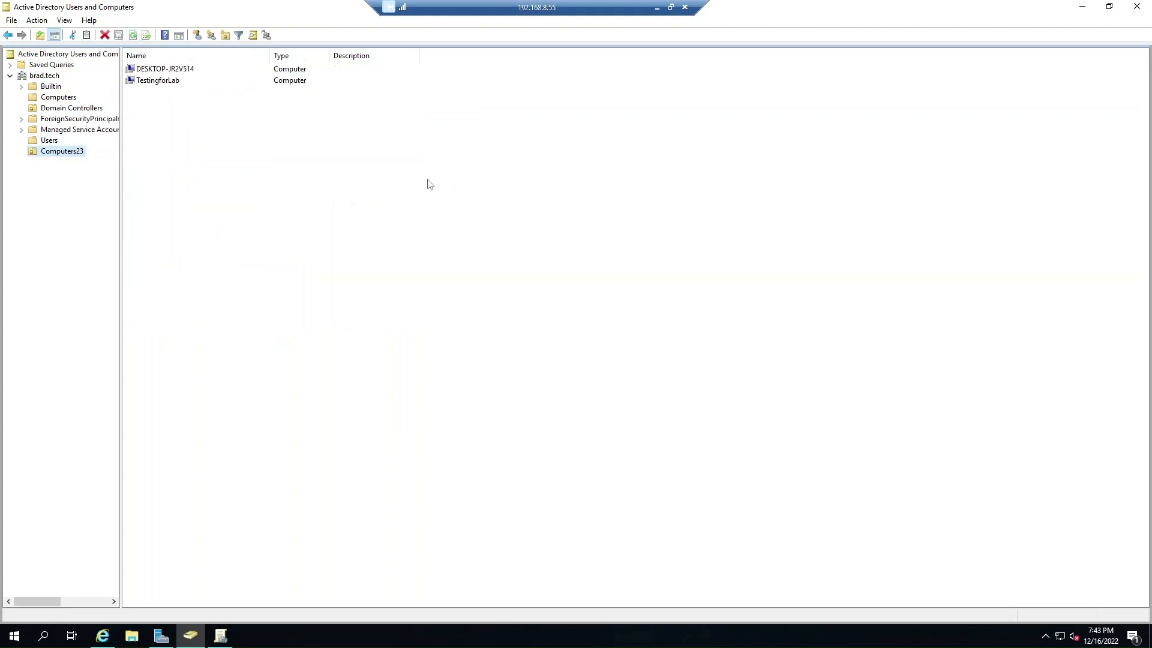
pyautogui.click(225, 36)
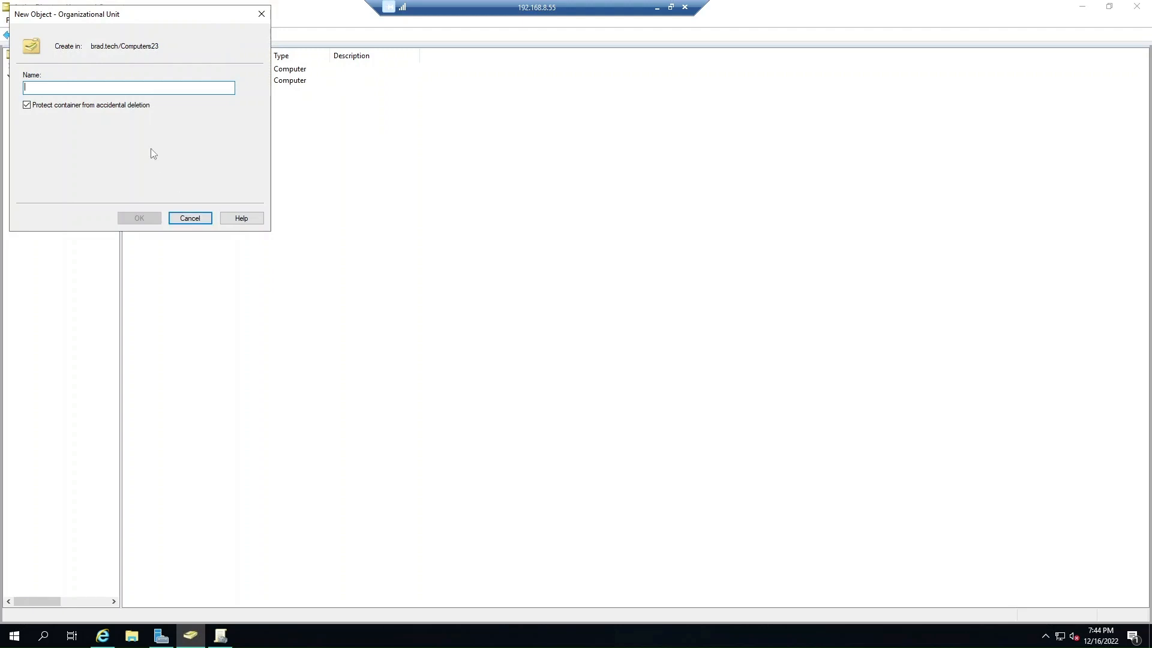
pyautogui.write('Testtt')
pyautogui.press('Return')
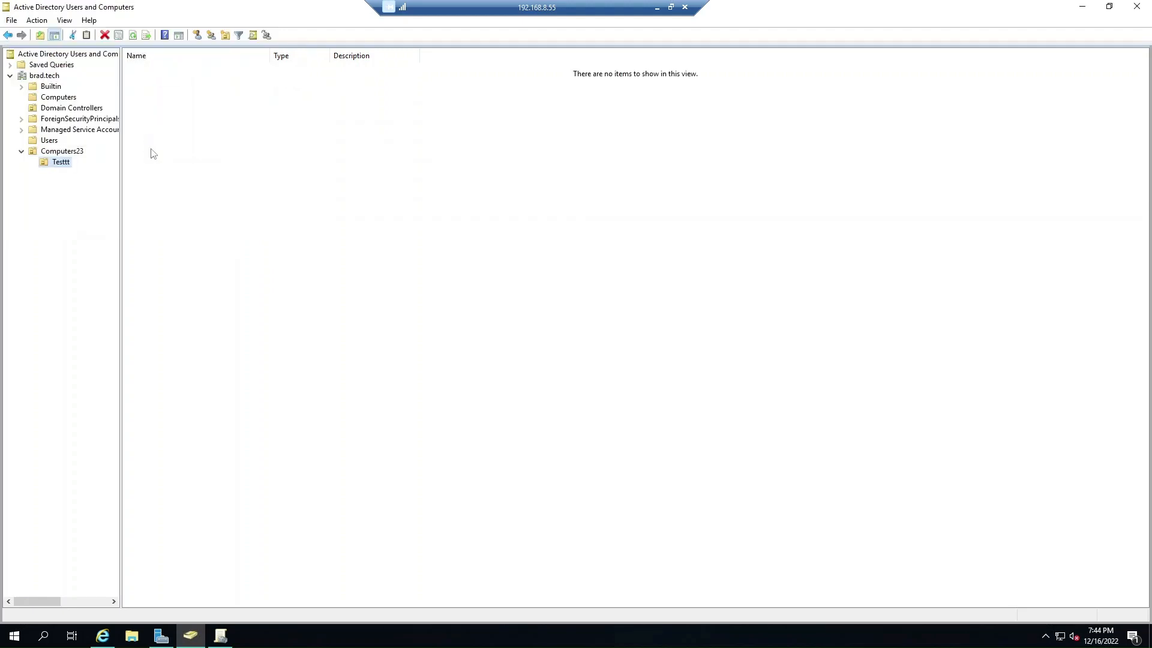
# Try deleting Testtt, dismiss the insufficient privileges error, and return to Computers23.
pyautogui.rightClick(52, 162)
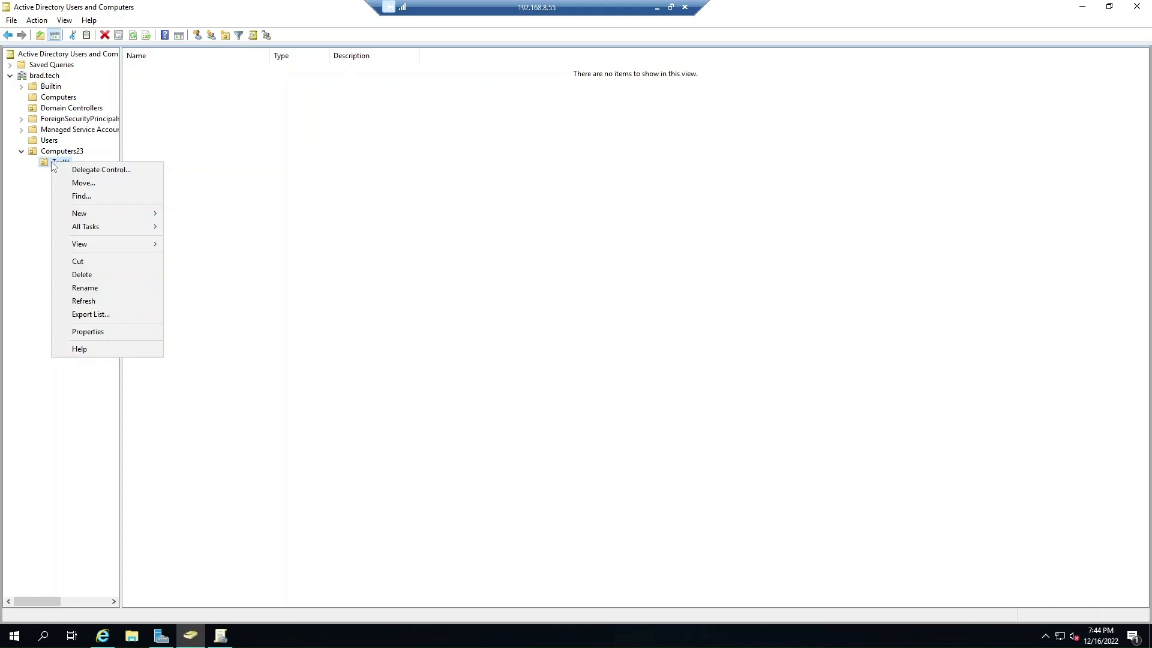
pyautogui.click(84, 274)
pyautogui.click(616, 360)
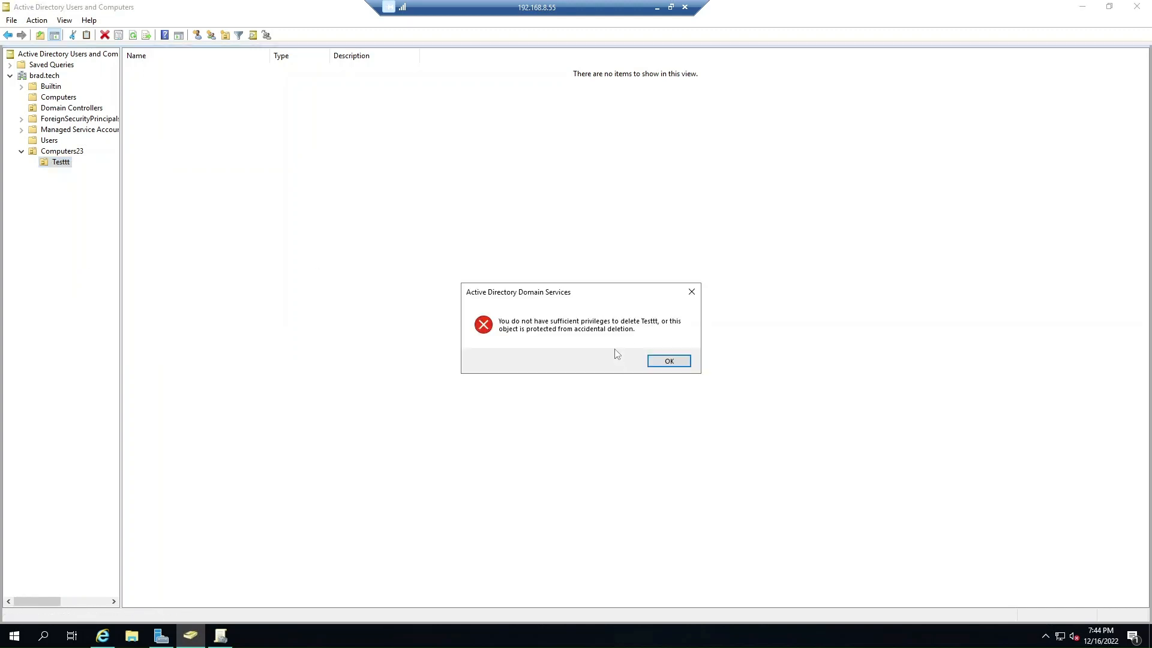
pyautogui.click(668, 362)
pyautogui.click(51, 154)
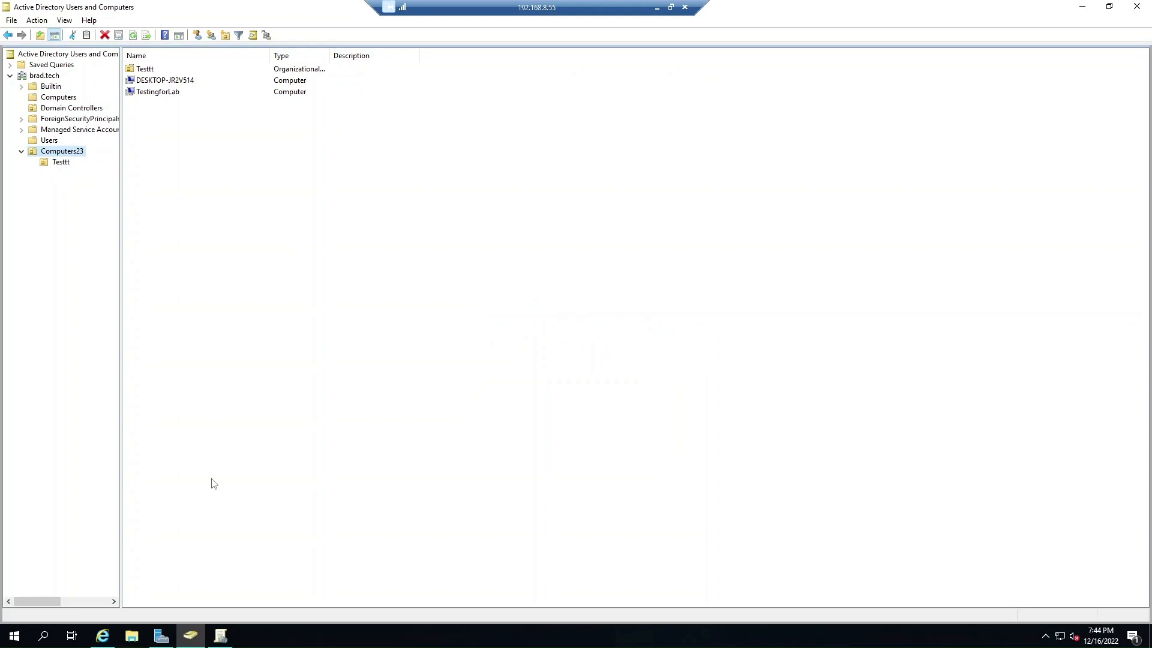
# Run gpupdate /force in Command Prompt on the Windows 10 VM.
pyautogui.click(102, 636)
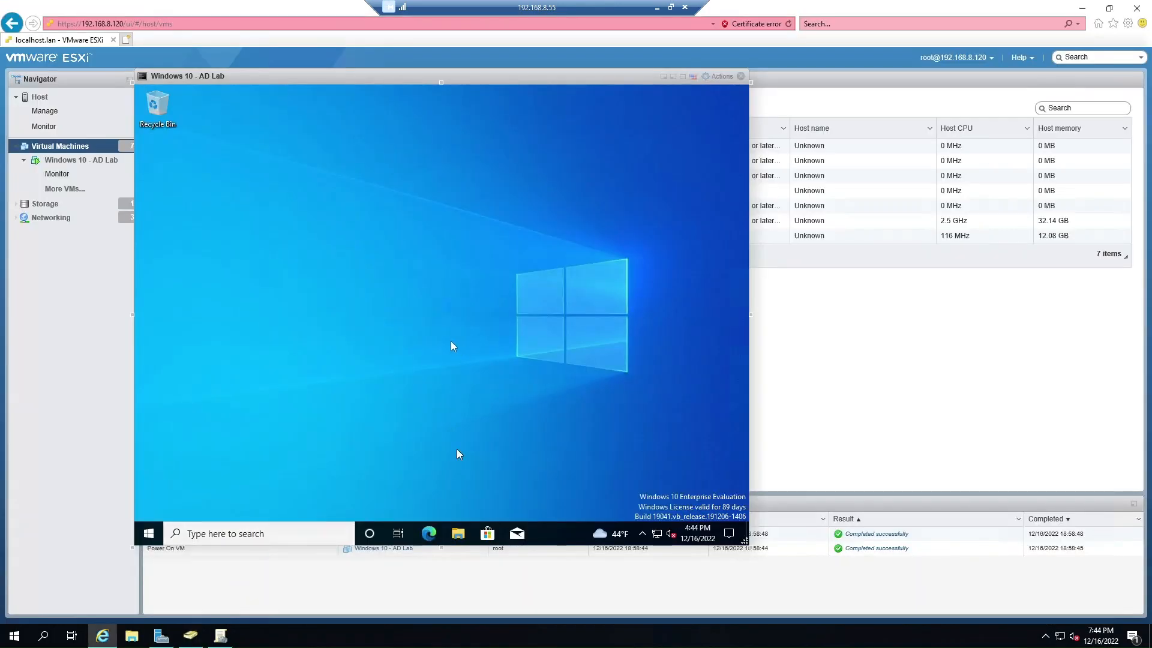
pyautogui.click(214, 533)
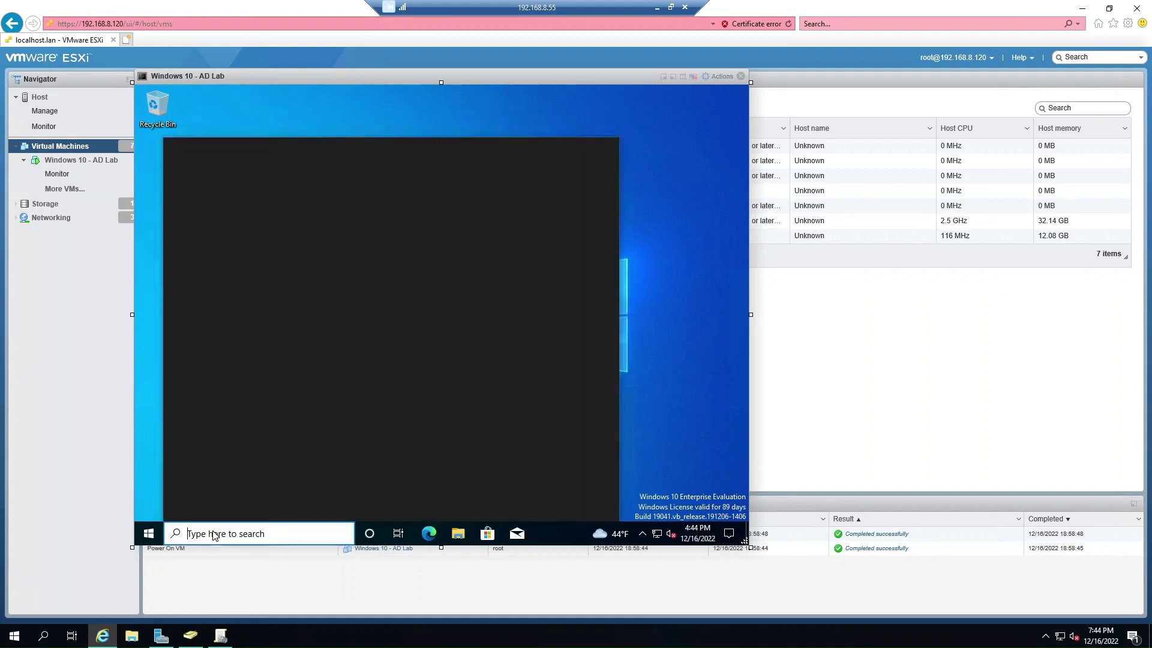
pyautogui.write('cmd')
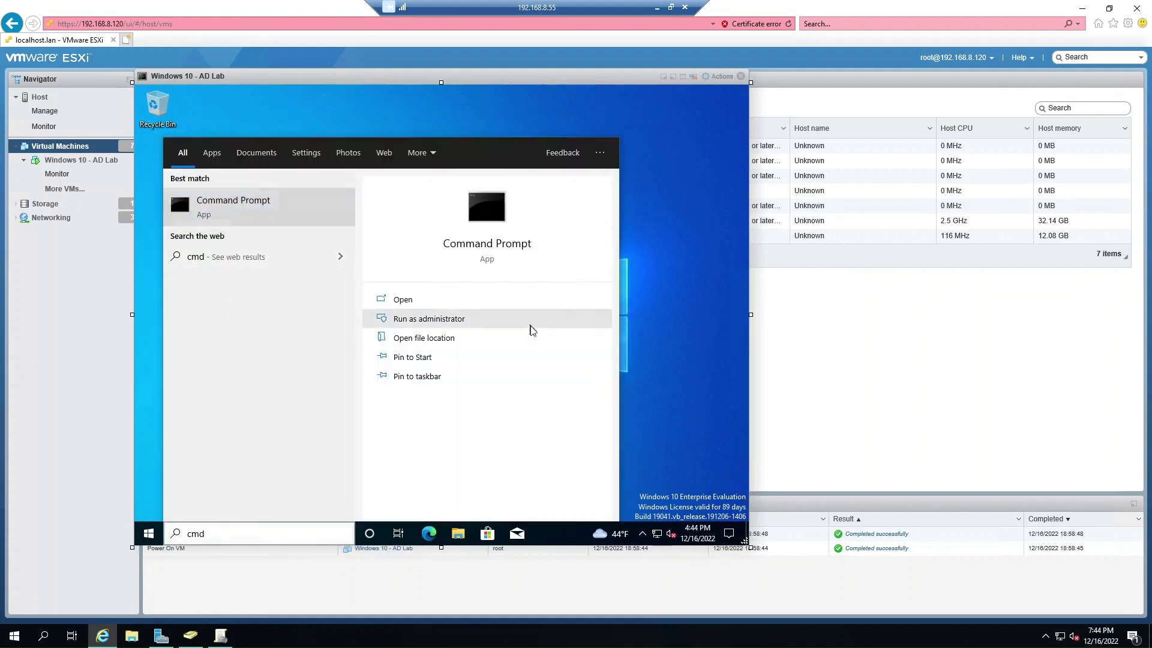
pyautogui.press('Return')
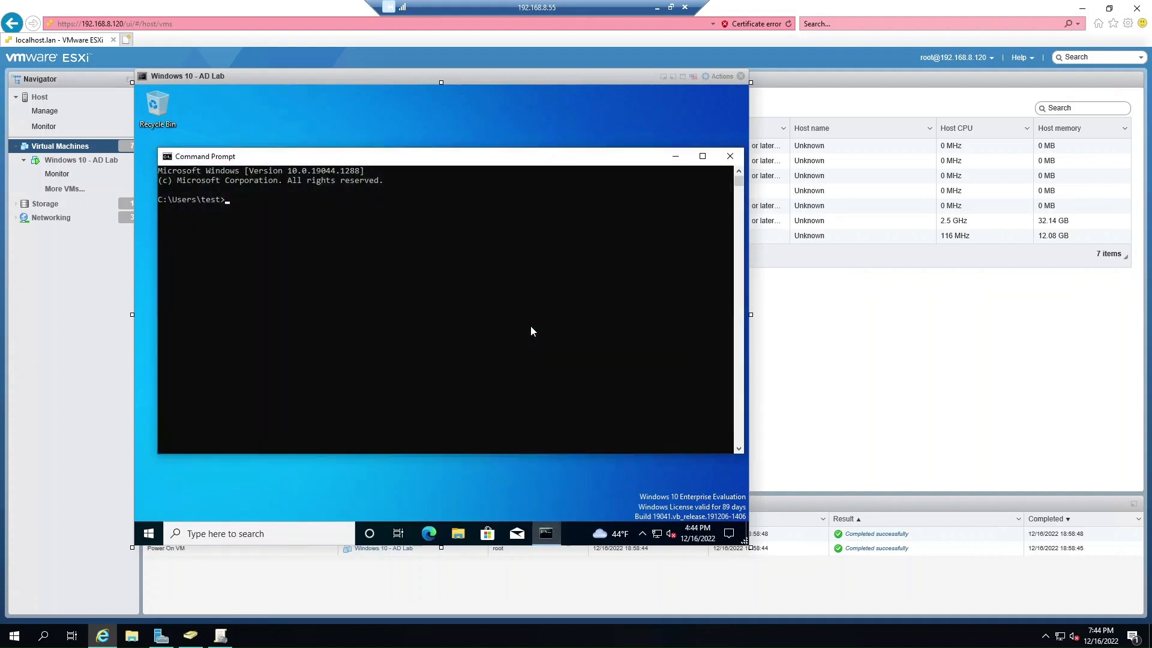
pyautogui.write('gpupdate /force')
pyautogui.press('Return')
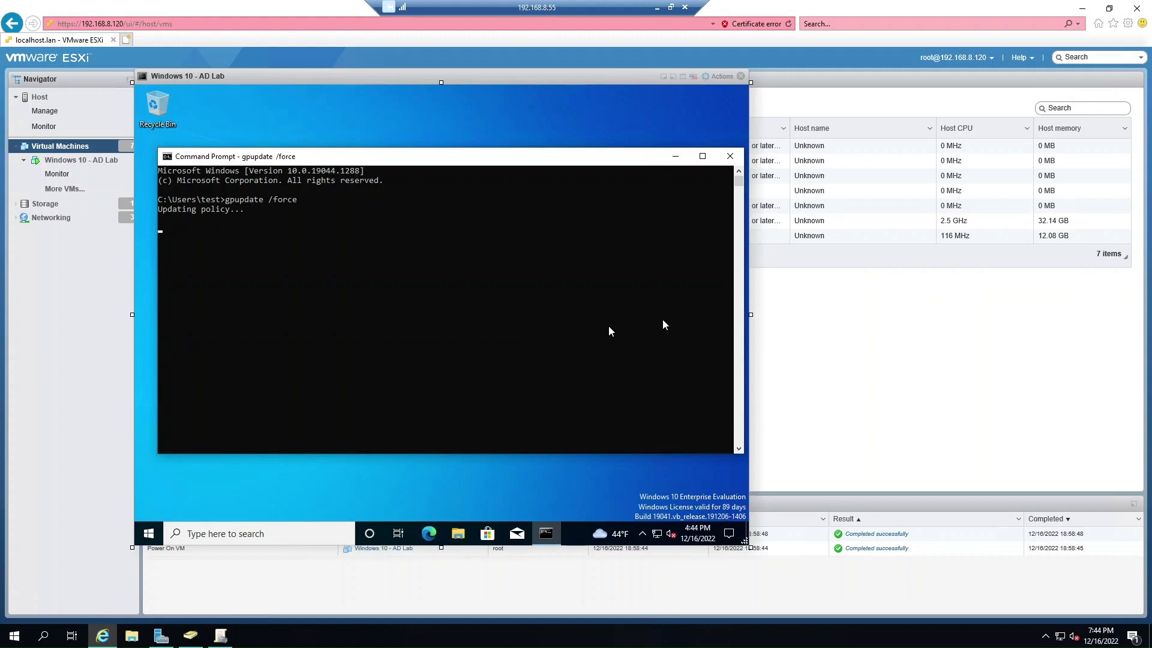
pyautogui.click(197, 646)
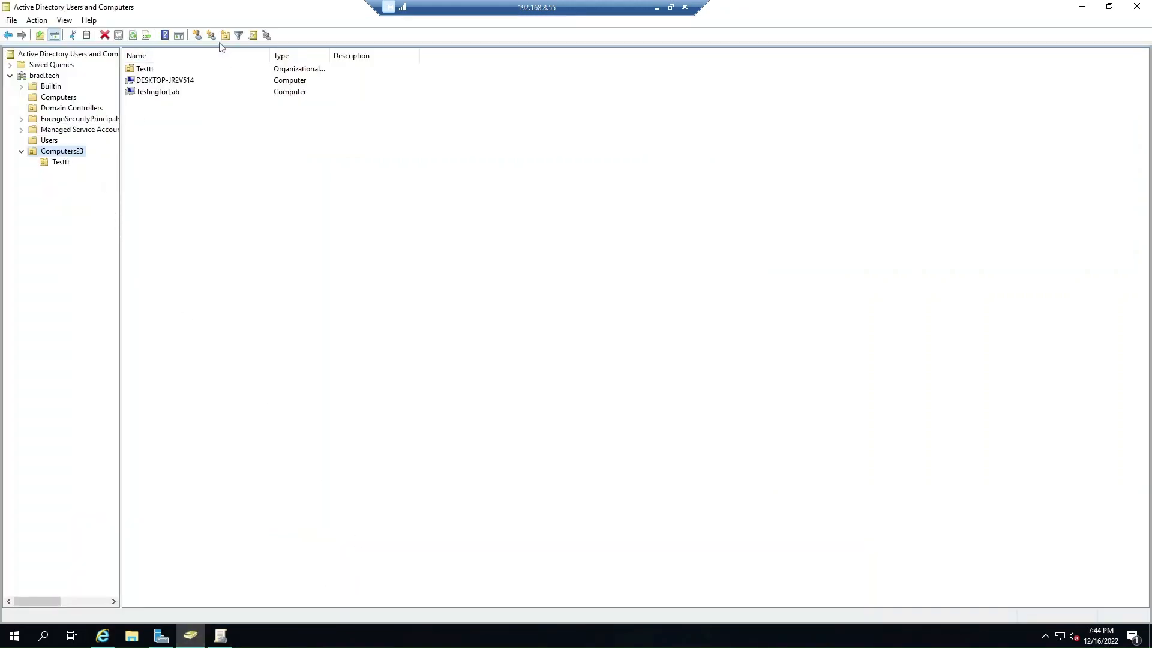
# Browse between Testtt and Computers23, then show the Users container.
pyautogui.click(64, 163)
pyautogui.click(66, 154)
pyautogui.click(64, 163)
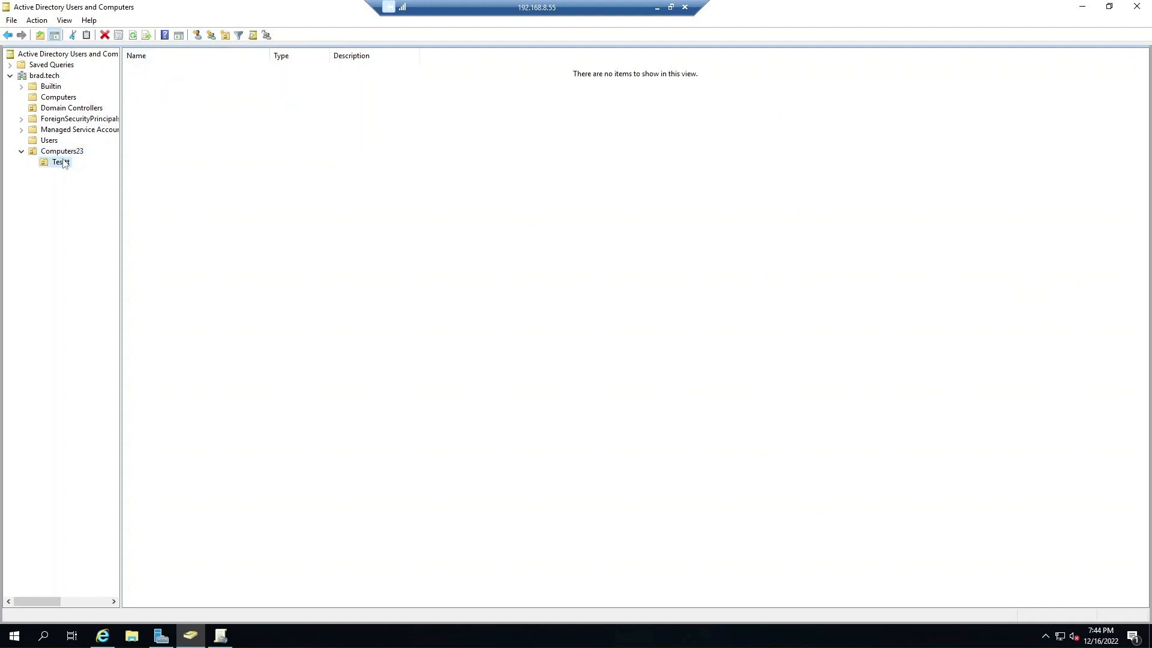
pyautogui.click(63, 152)
pyautogui.click(49, 140)
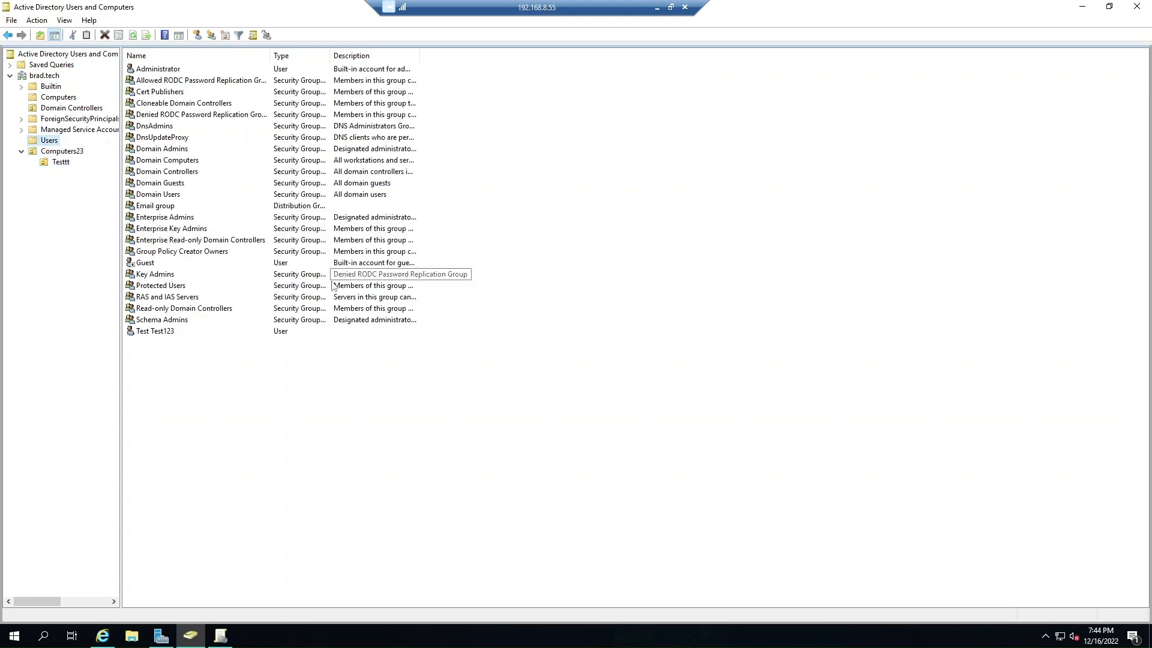
# Check Test Test123's Domain Users and Email memberships and E: home folder, then cancel.
pyautogui.doubleClick(144, 331)
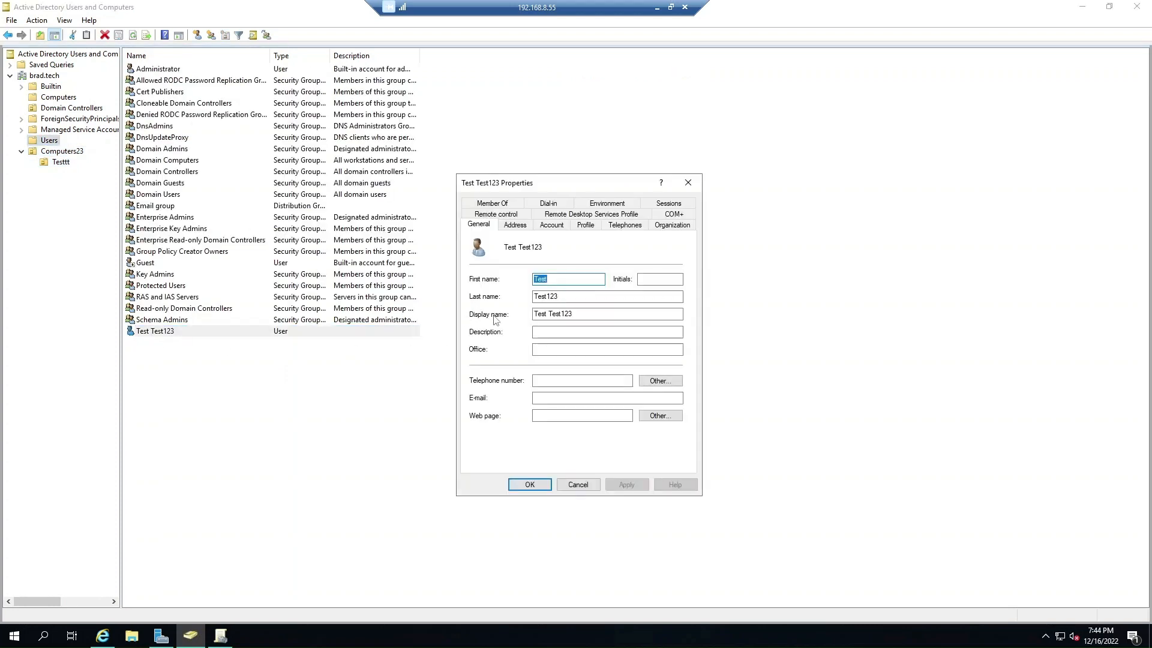
pyautogui.click(514, 204)
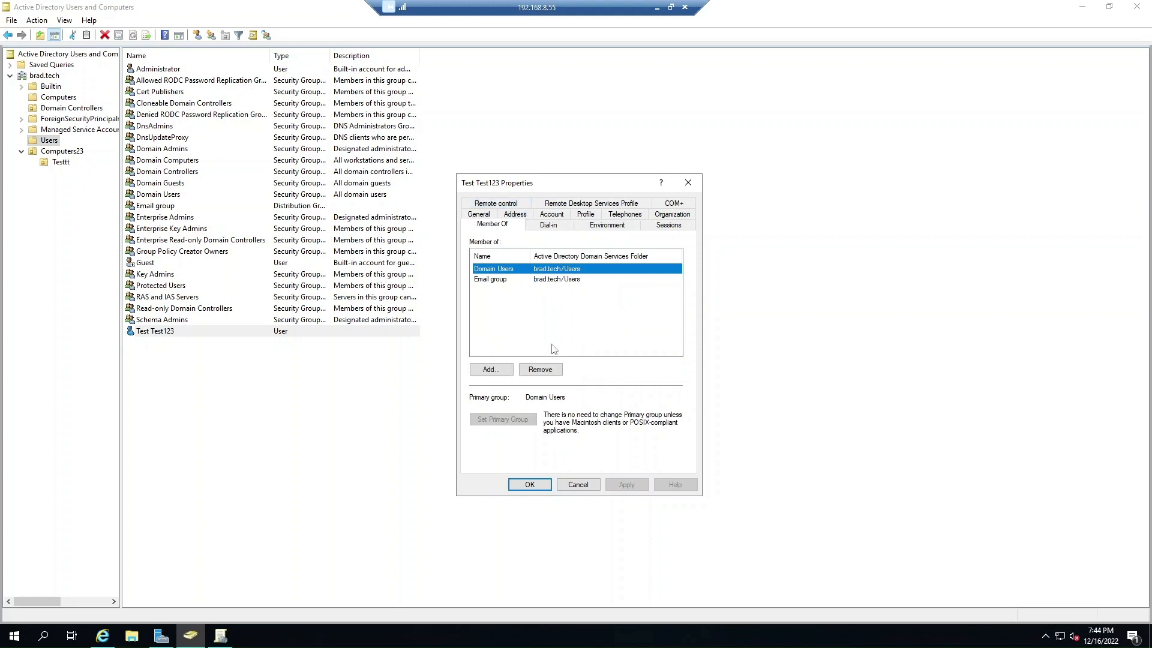
pyautogui.moveTo(530, 257); pyautogui.dragTo(524, 256)
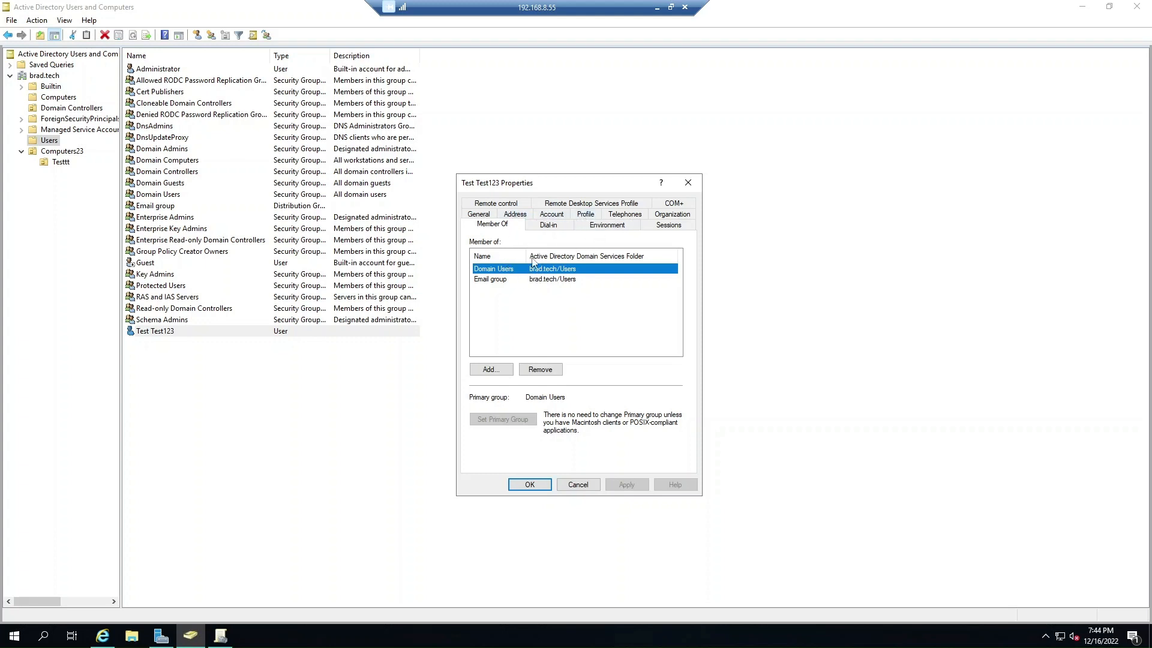
pyautogui.moveTo(529, 255)
pyautogui.mouseDown()
pyautogui.moveTo(516, 254)
pyautogui.moveTo(531, 253)
pyautogui.mouseUp()
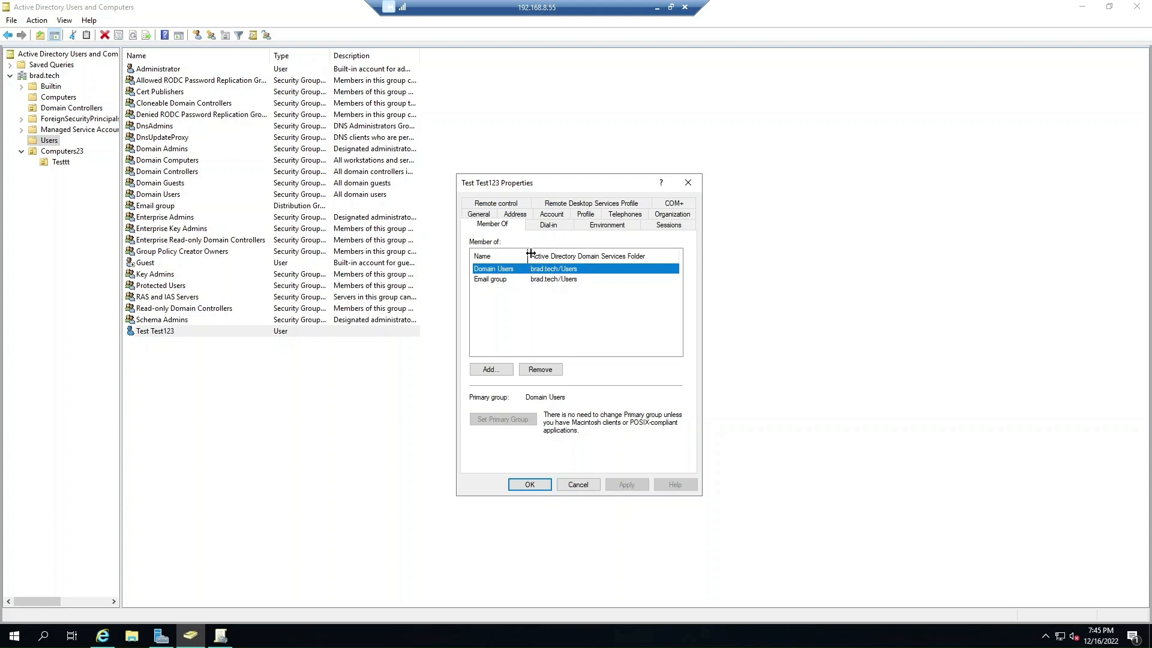
pyautogui.moveTo(531, 253)
pyautogui.mouseDown()
pyautogui.moveTo(517, 261)
pyautogui.moveTo(538, 267)
pyautogui.mouseUp()
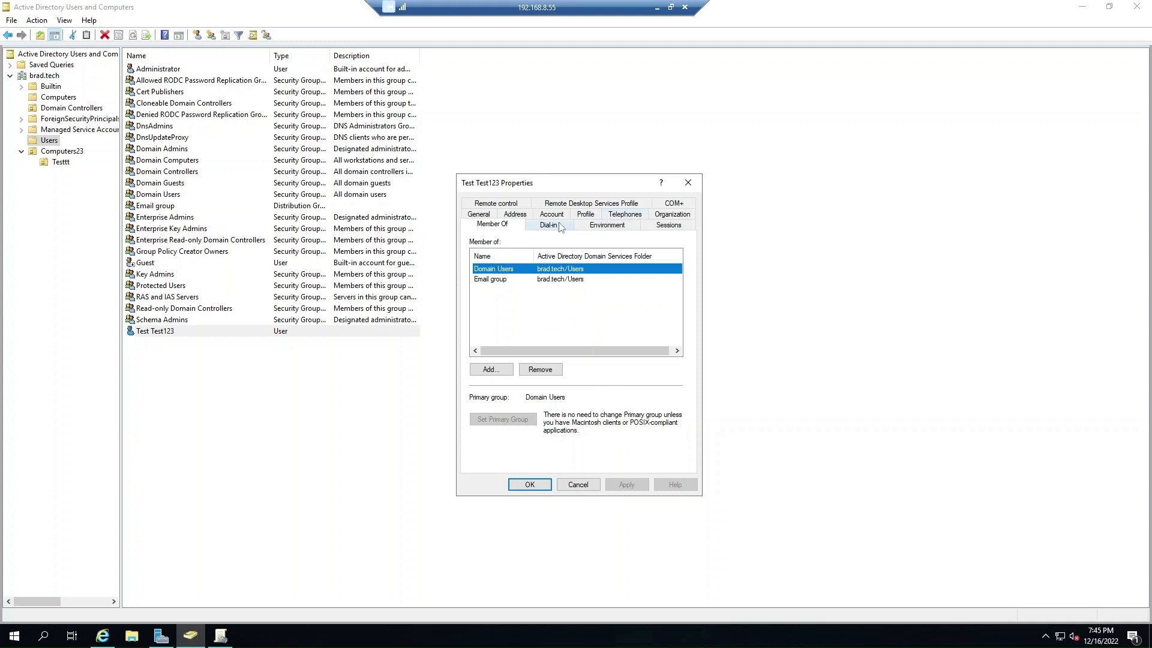
pyautogui.click(584, 216)
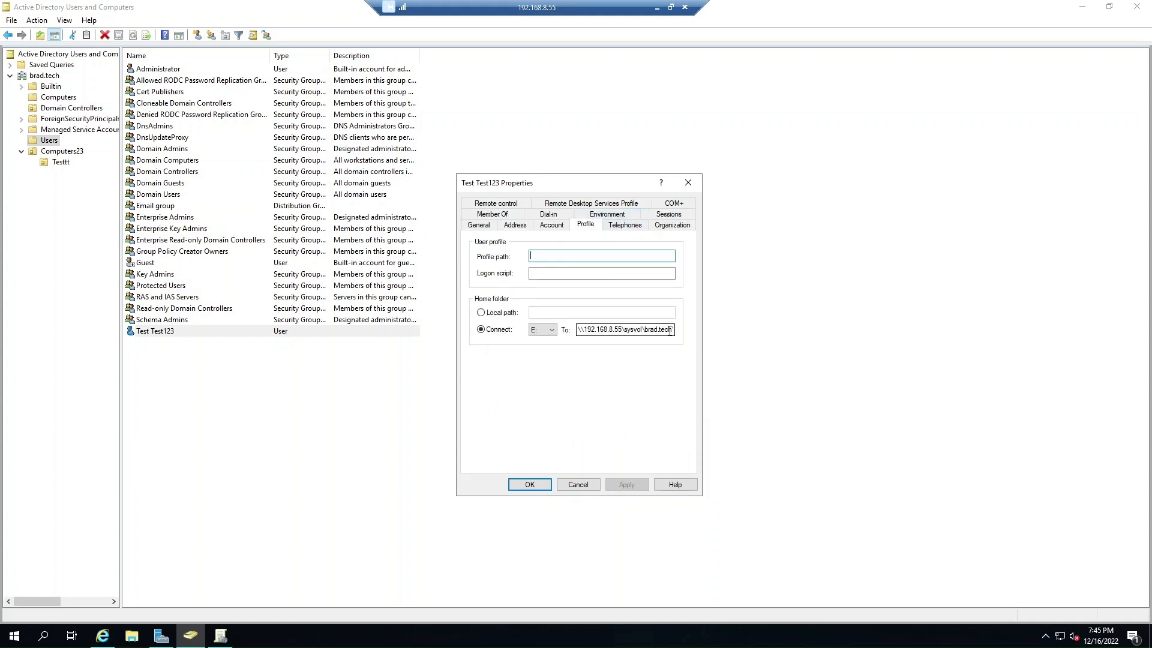
pyautogui.click(575, 490)
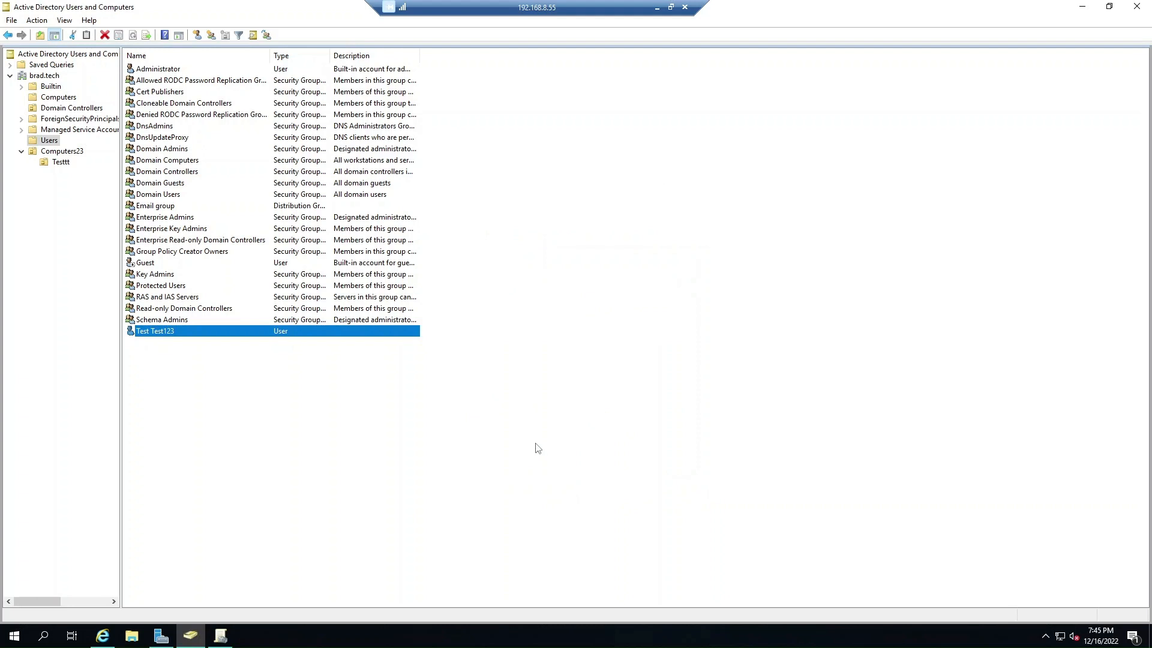
pyautogui.click(171, 397)
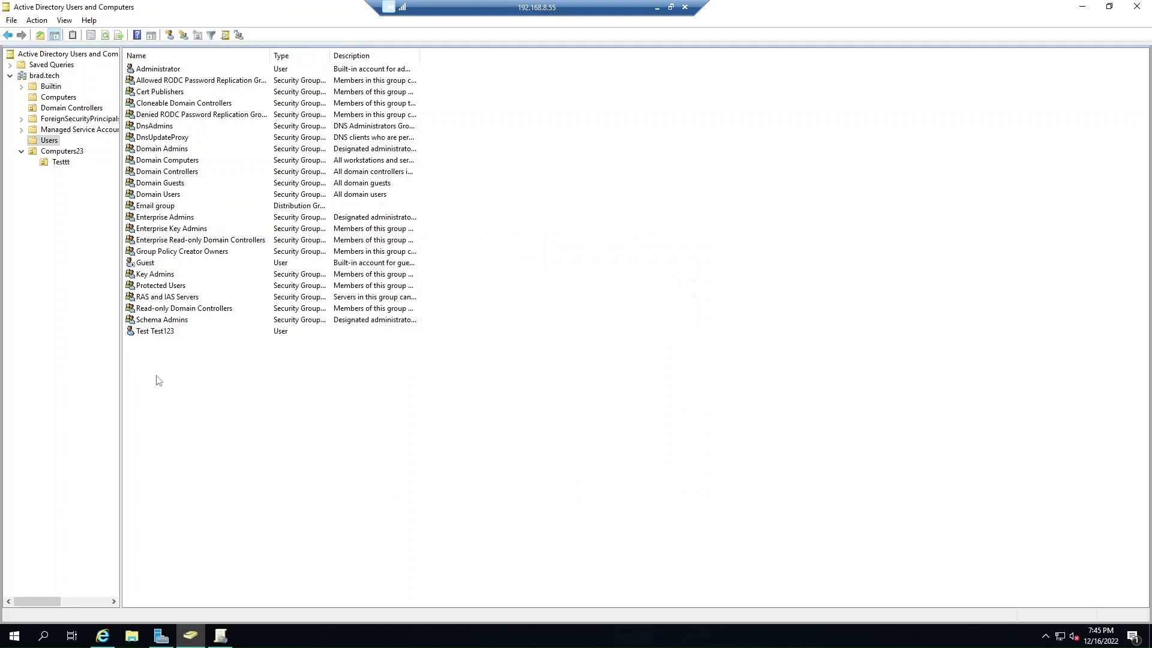
pyautogui.rightClick(172, 335)
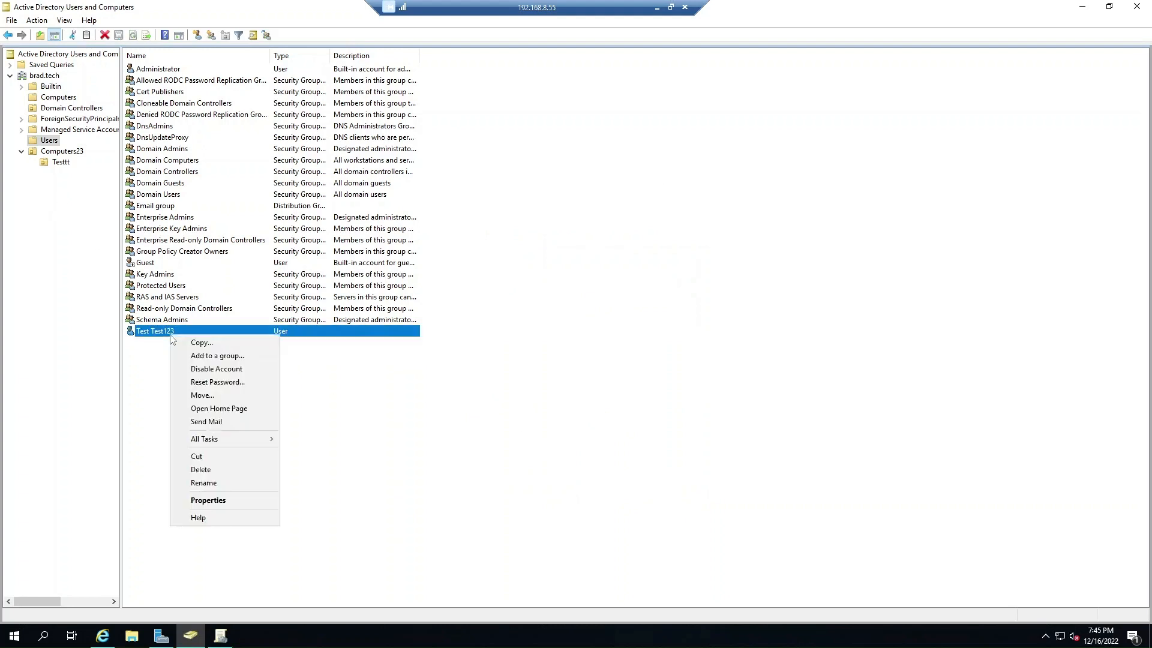
pyautogui.click(223, 358)
pyautogui.click(245, 153)
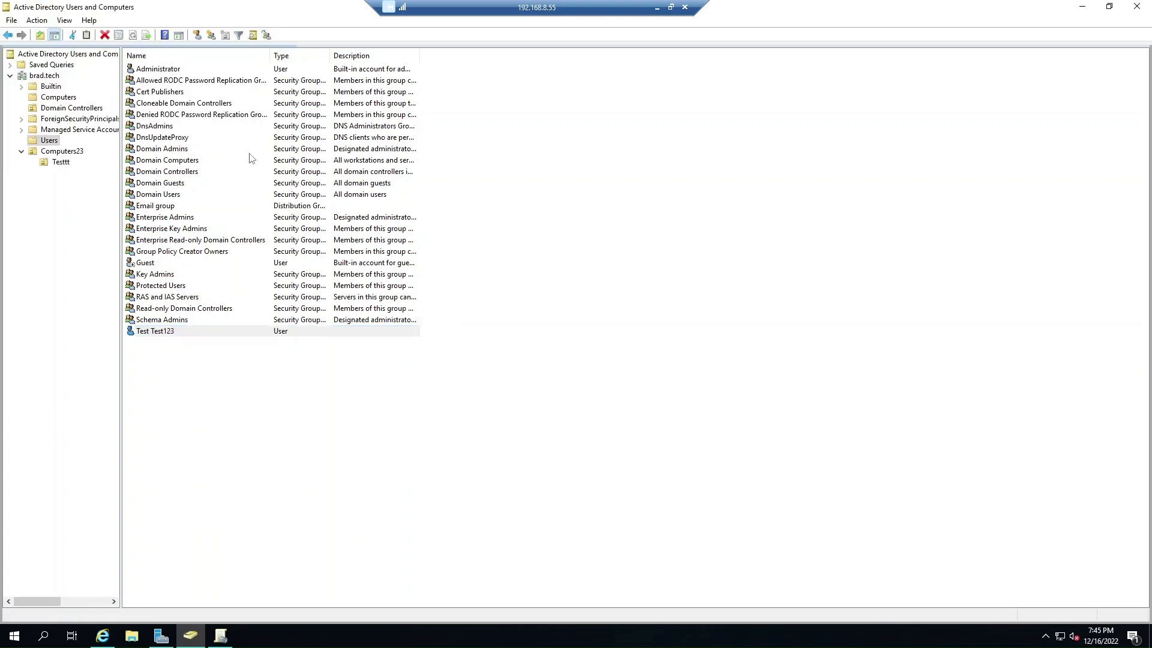
pyautogui.rightClick(174, 334)
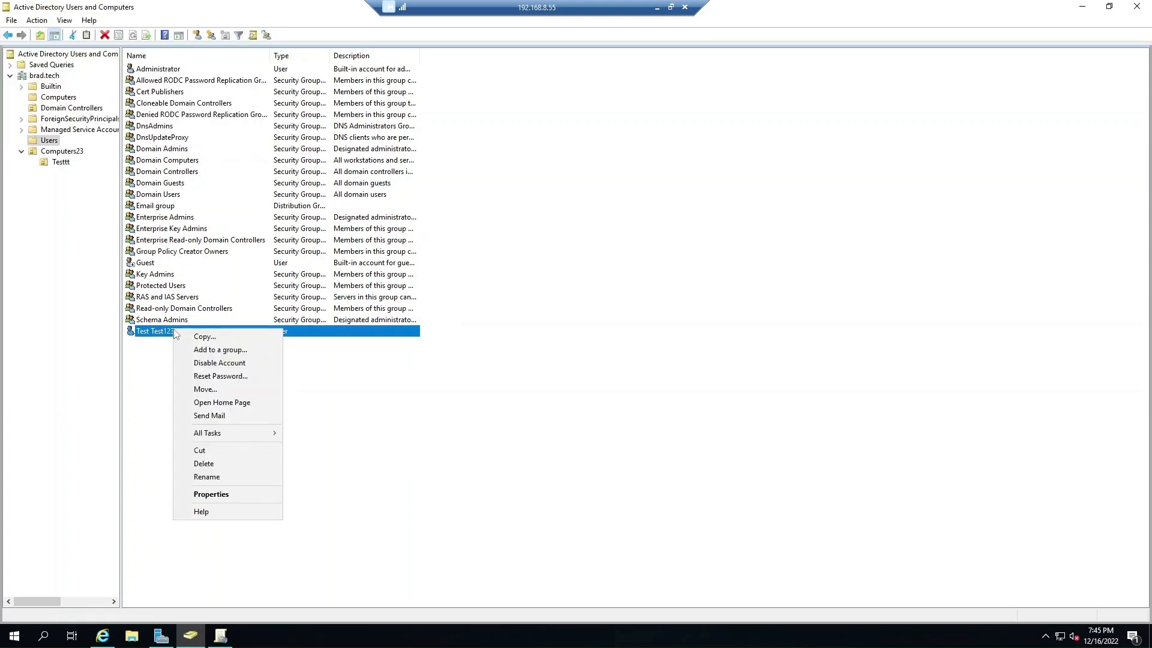
pyautogui.click(210, 495)
pyautogui.click(560, 227)
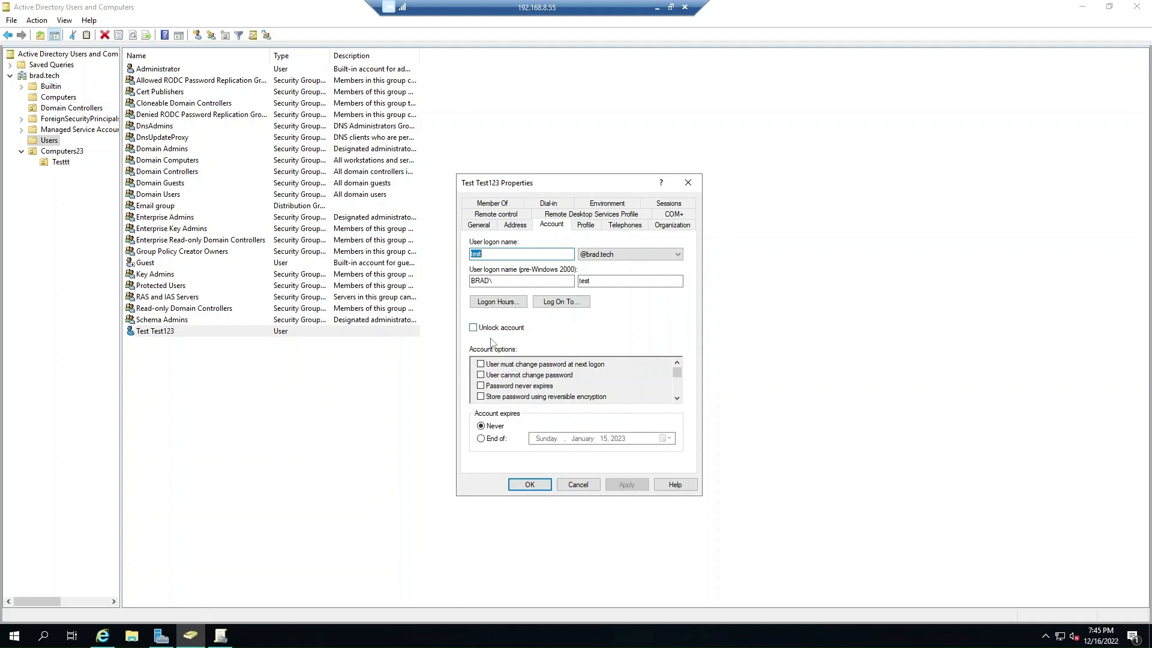
pyautogui.click(578, 485)
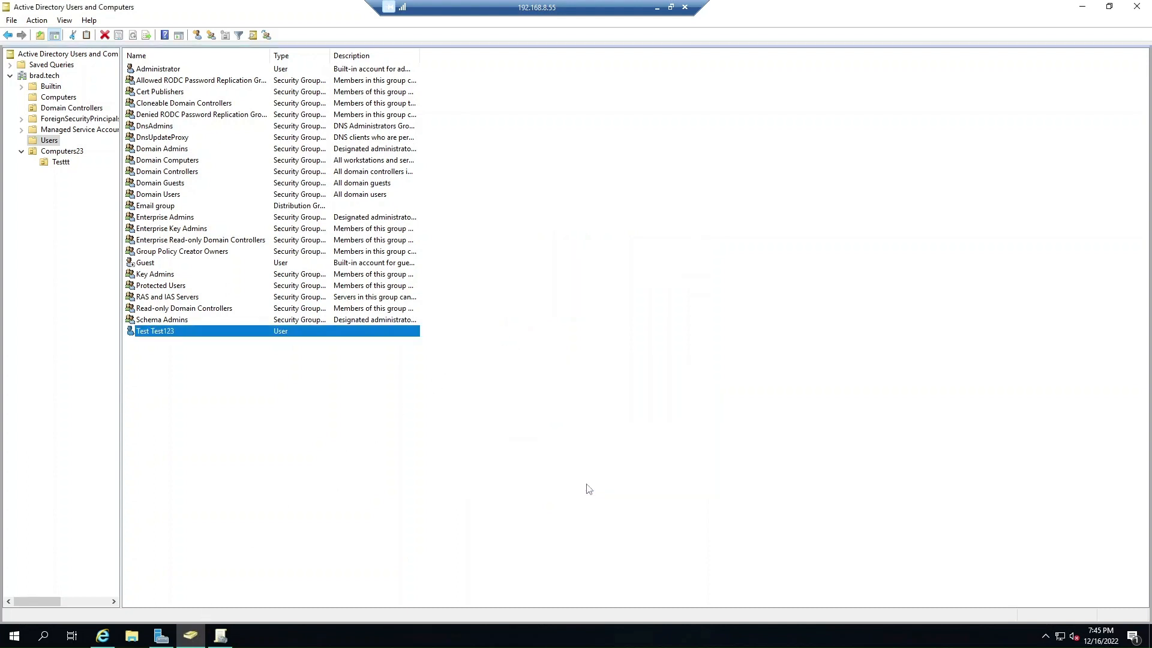
# Close Command Prompt and sign out of the Windows 10 VM.
pyautogui.click(103, 643)
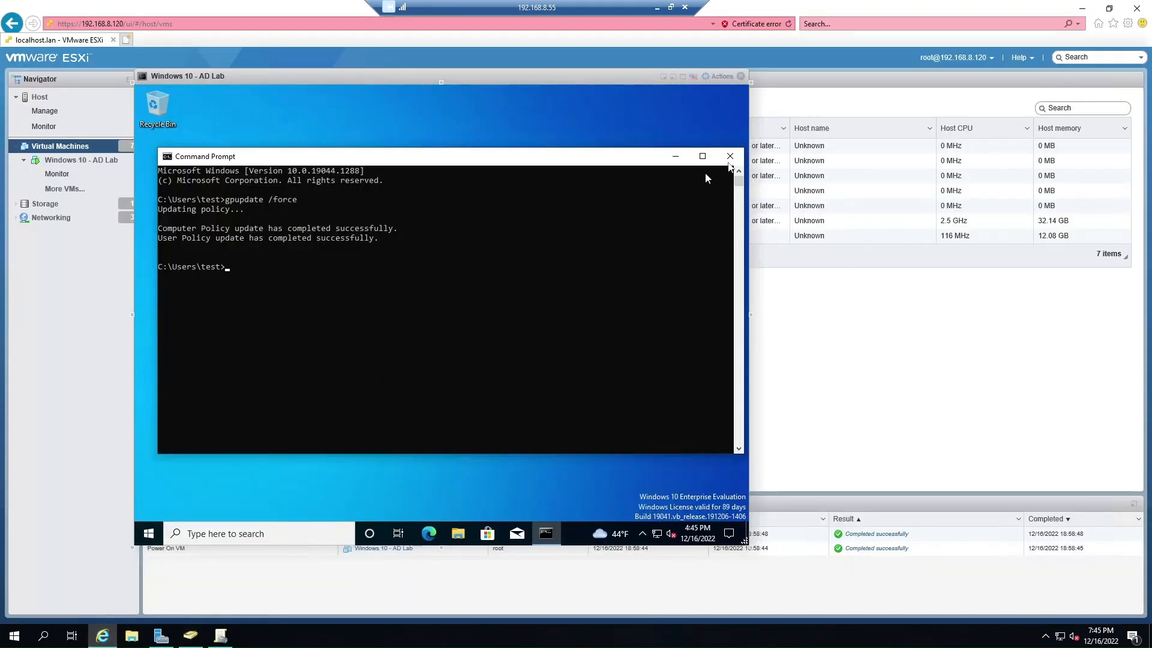
pyautogui.click(727, 161)
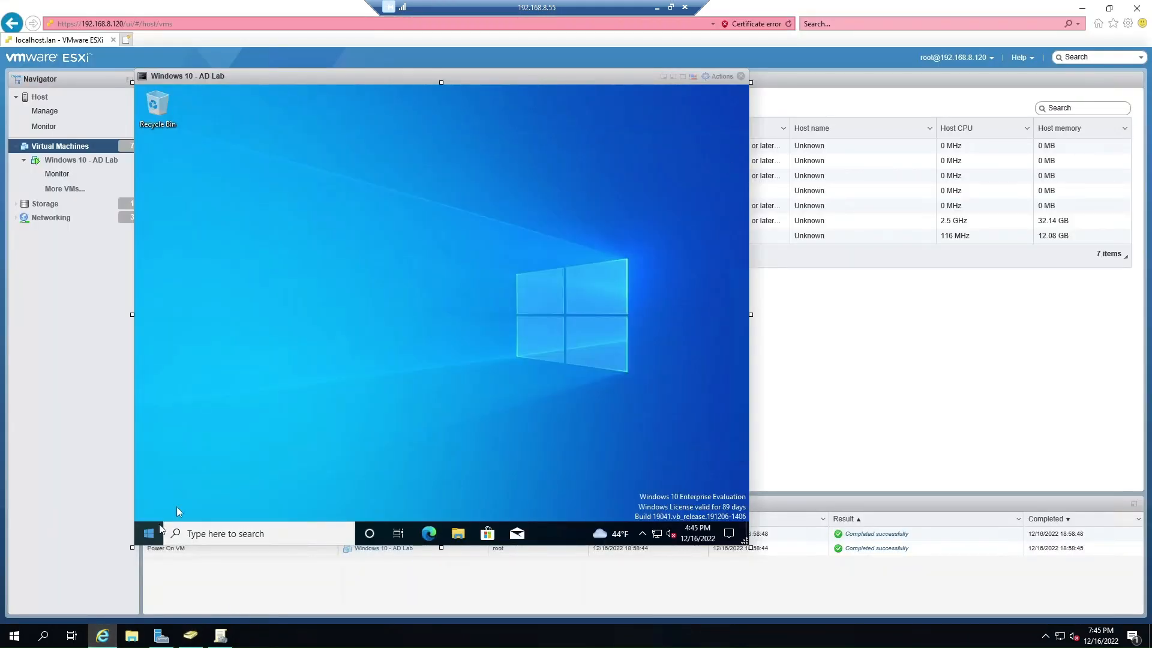
pyautogui.rightClick(160, 528)
pyautogui.moveTo(264, 496)
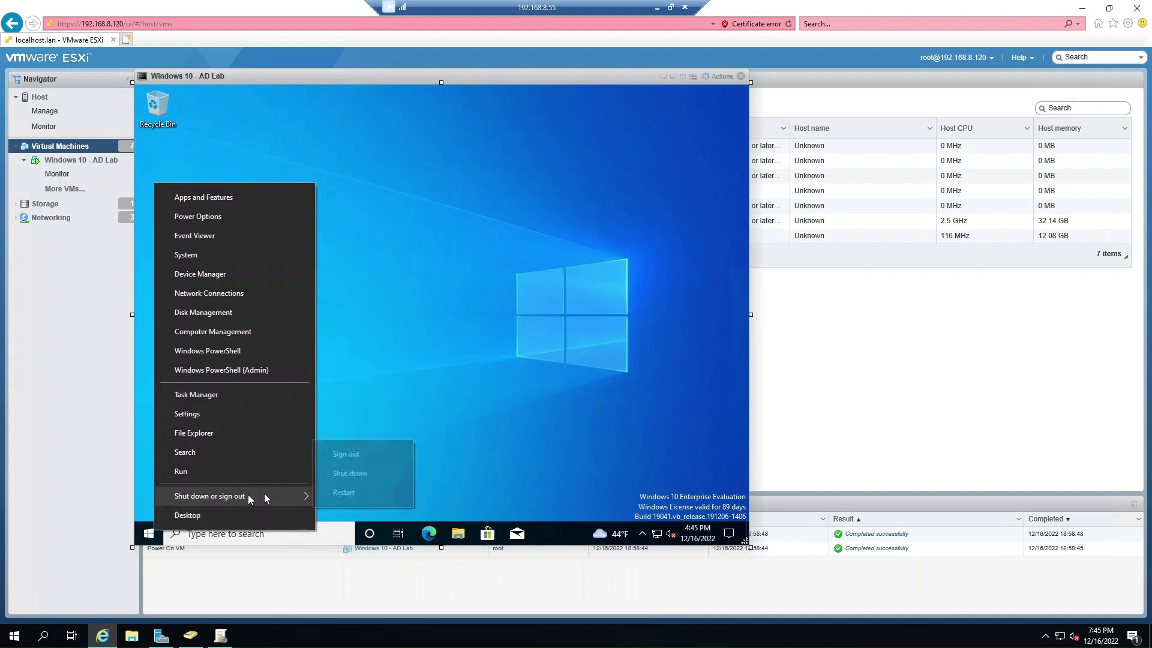
pyautogui.click(346, 457)
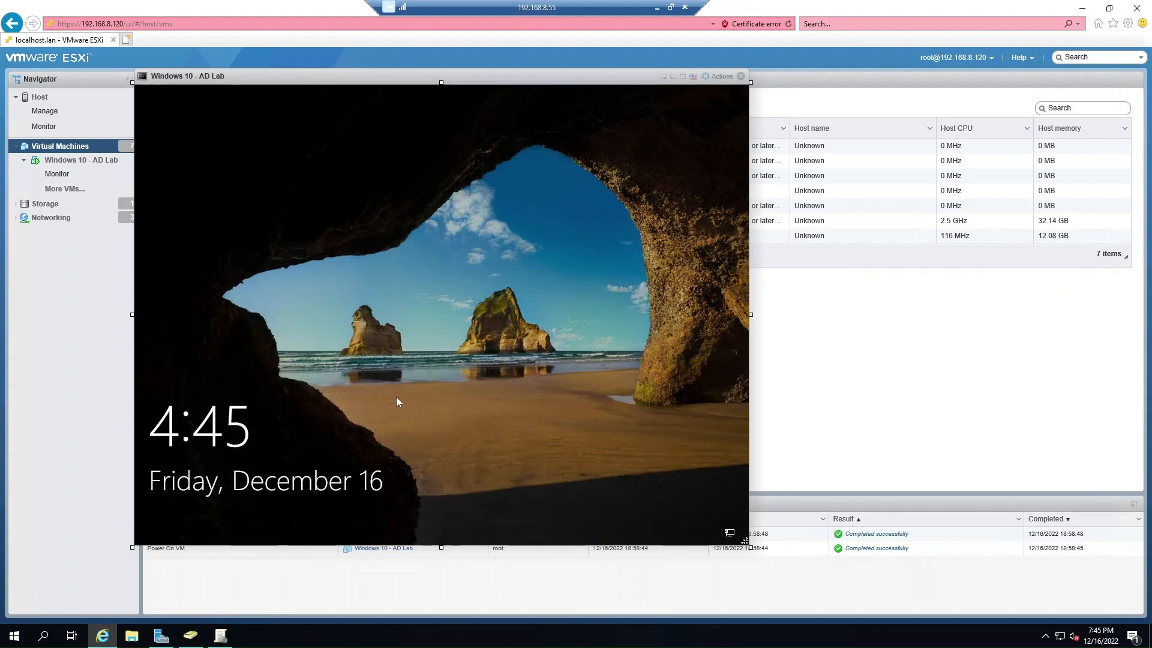
# Attempt to sign in as Test Test123; the password is rejected.
pyautogui.click(348, 381)
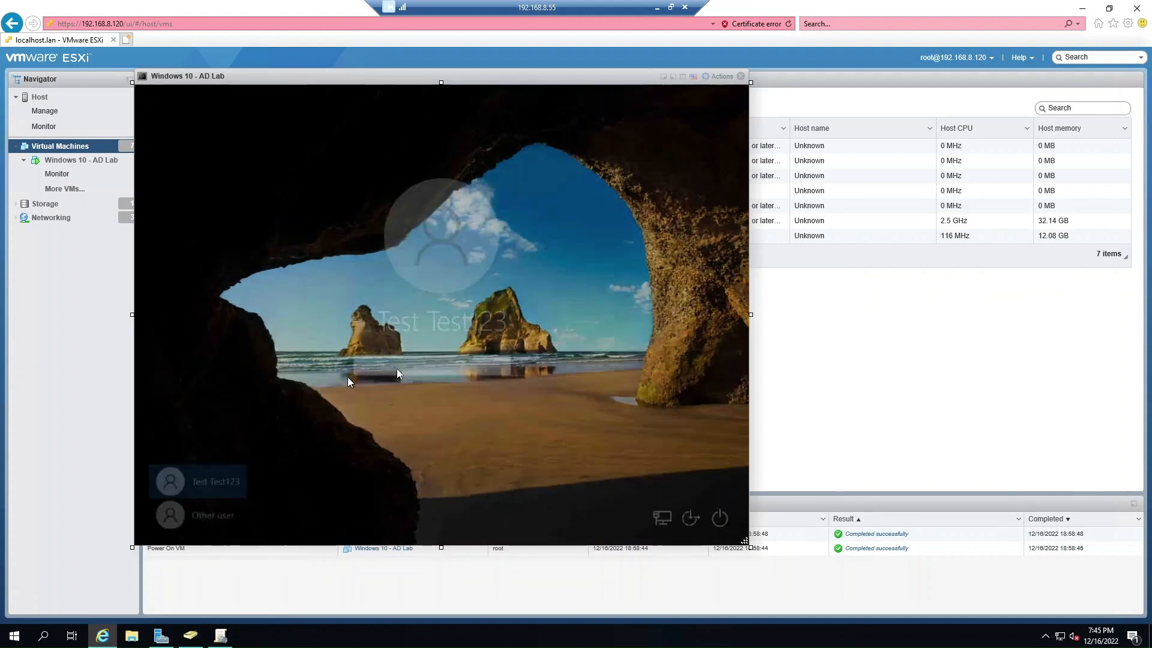
pyautogui.write('Password1')
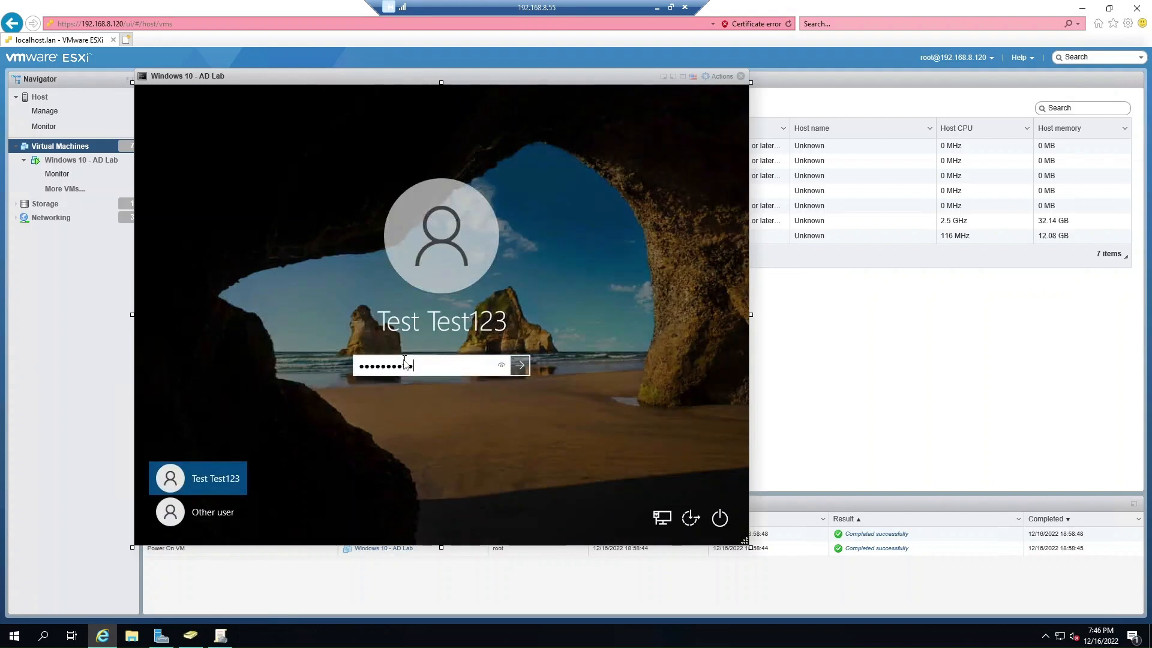
pyautogui.press('Return')
pyautogui.click(441, 388)
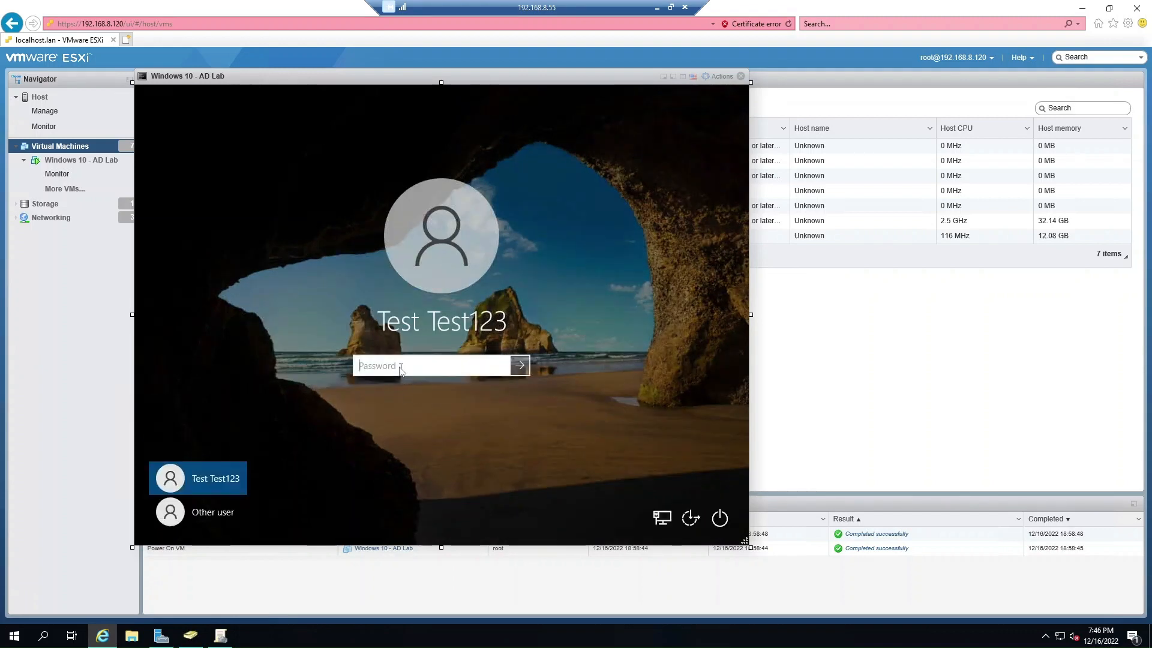
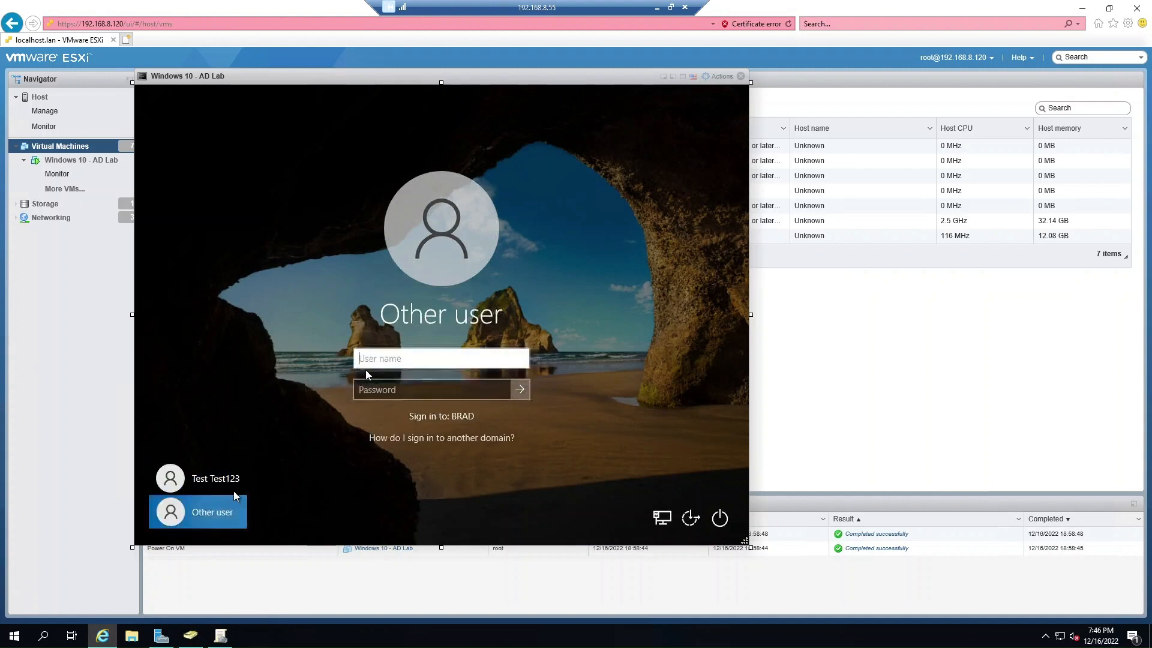
# Sign in to the Windows 10 VM as user 'test' with the account password.
pyautogui.write('test')
pyautogui.press('Tab')
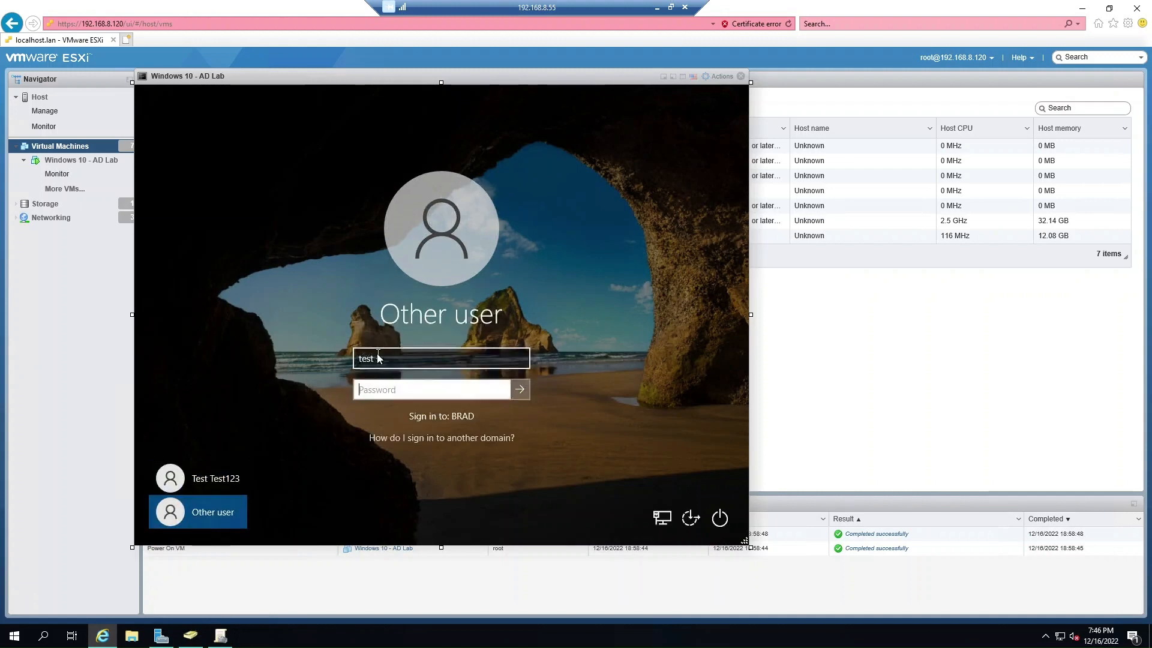
pyautogui.write('Password123!')
pyautogui.press('Return')
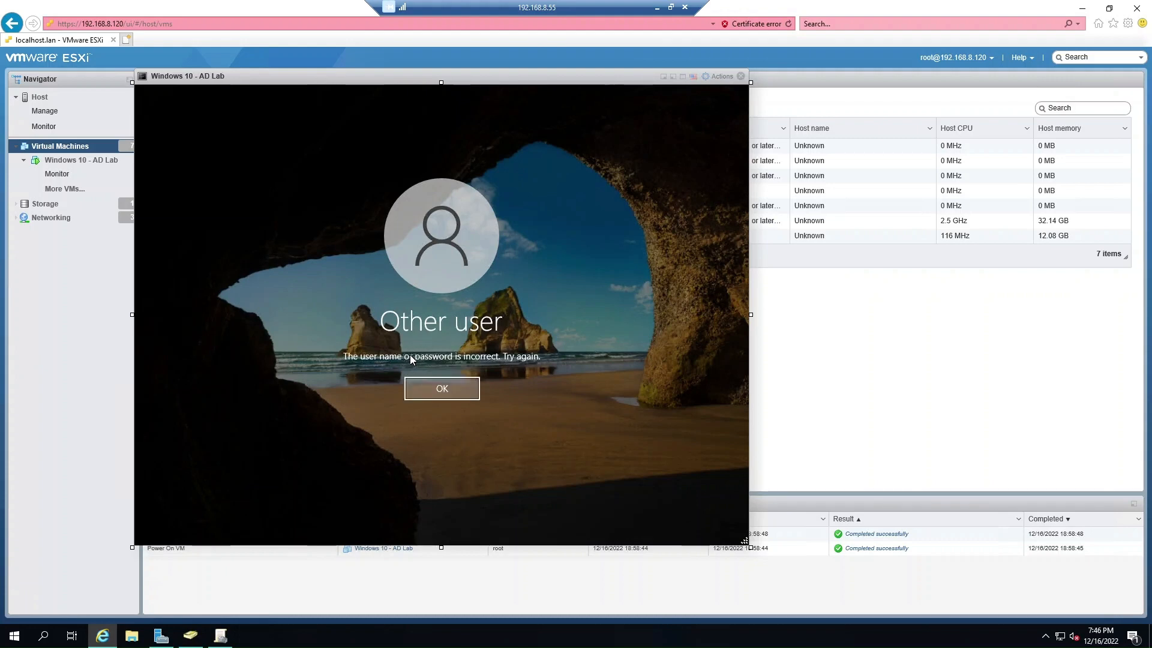
# Dismiss the incorrect-password errors and retry the 'test' sign-in with different passwords.
pyautogui.click(423, 391)
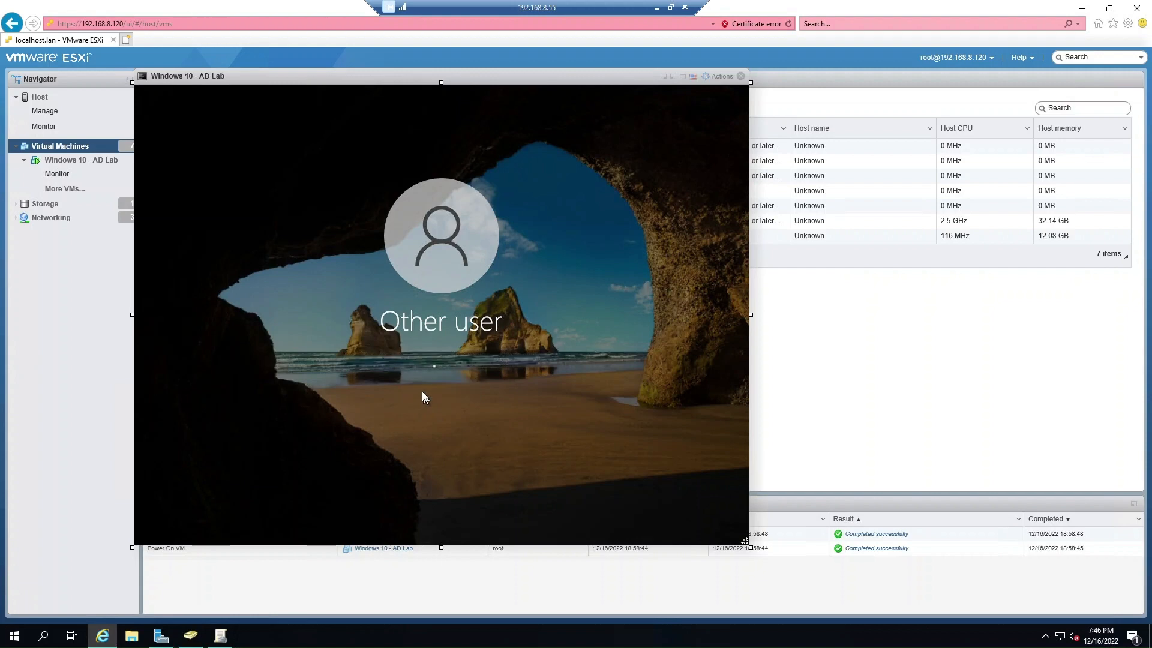
pyautogui.write('Password1')
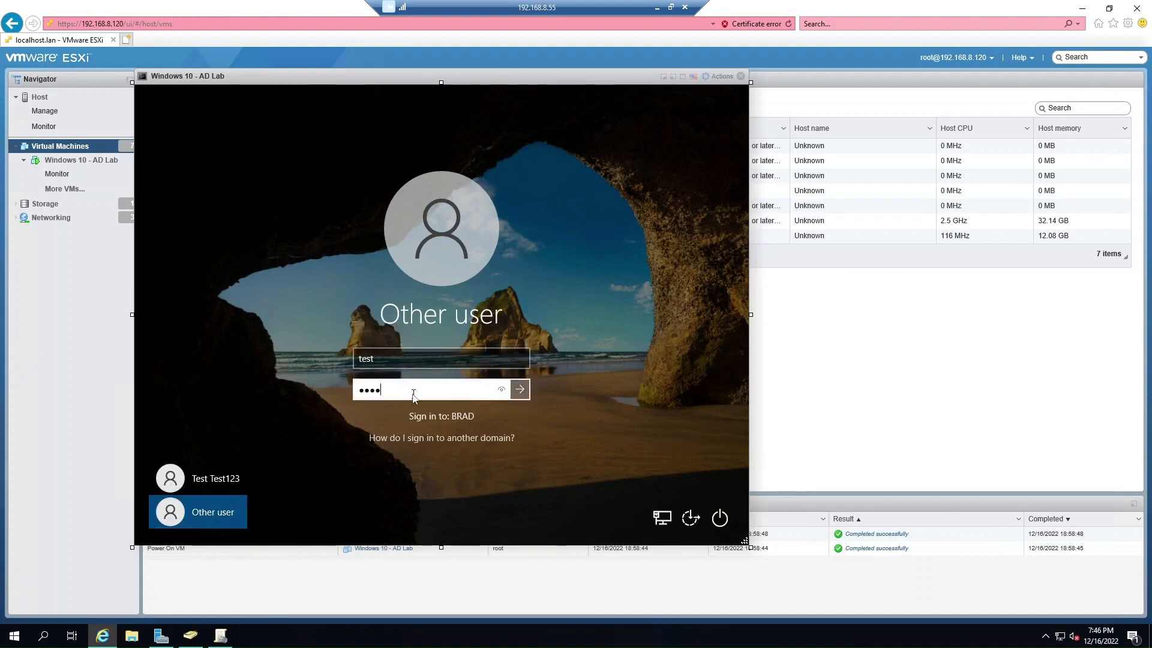
pyautogui.press('Return')
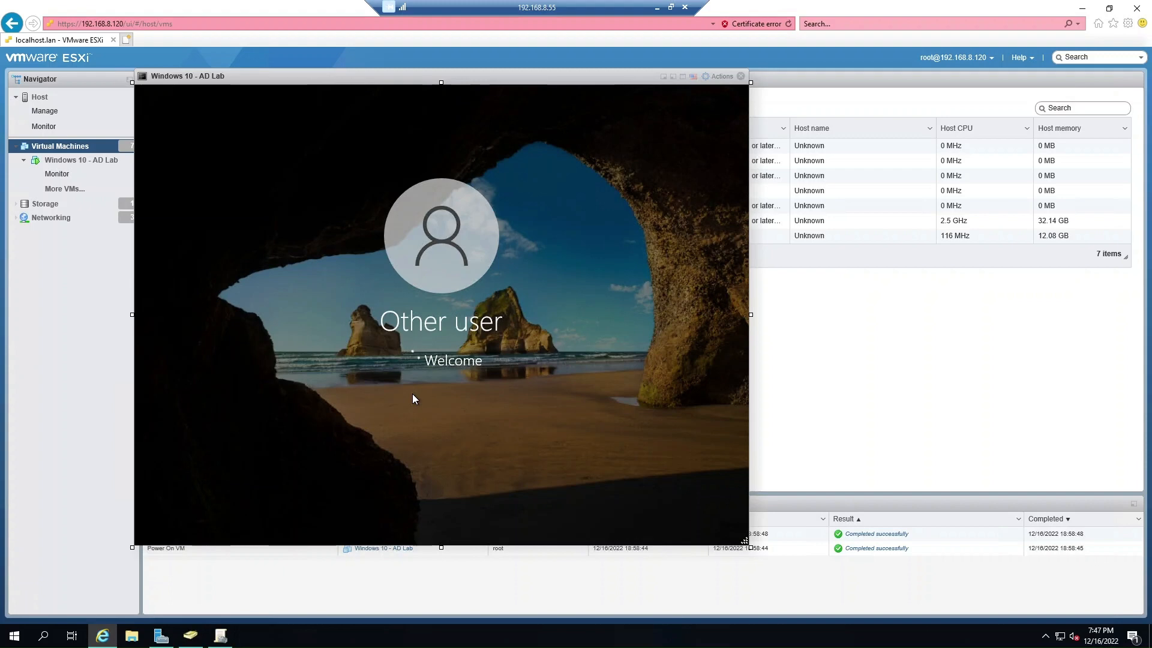
pyautogui.click(413, 395)
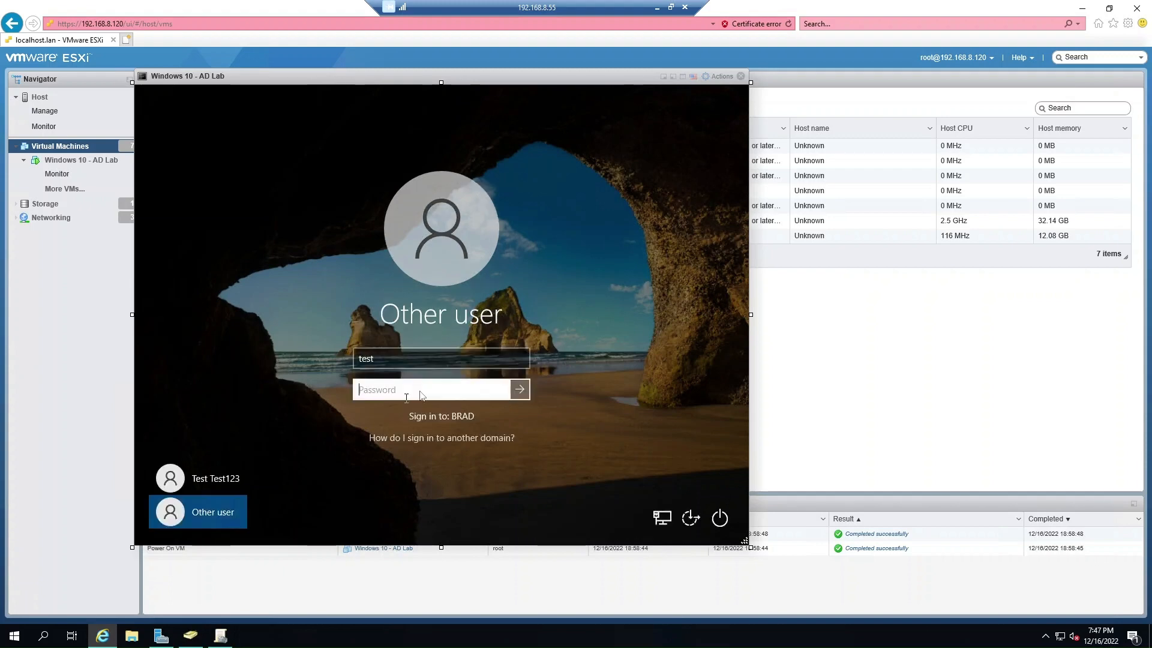
pyautogui.write('•••••••••••••')
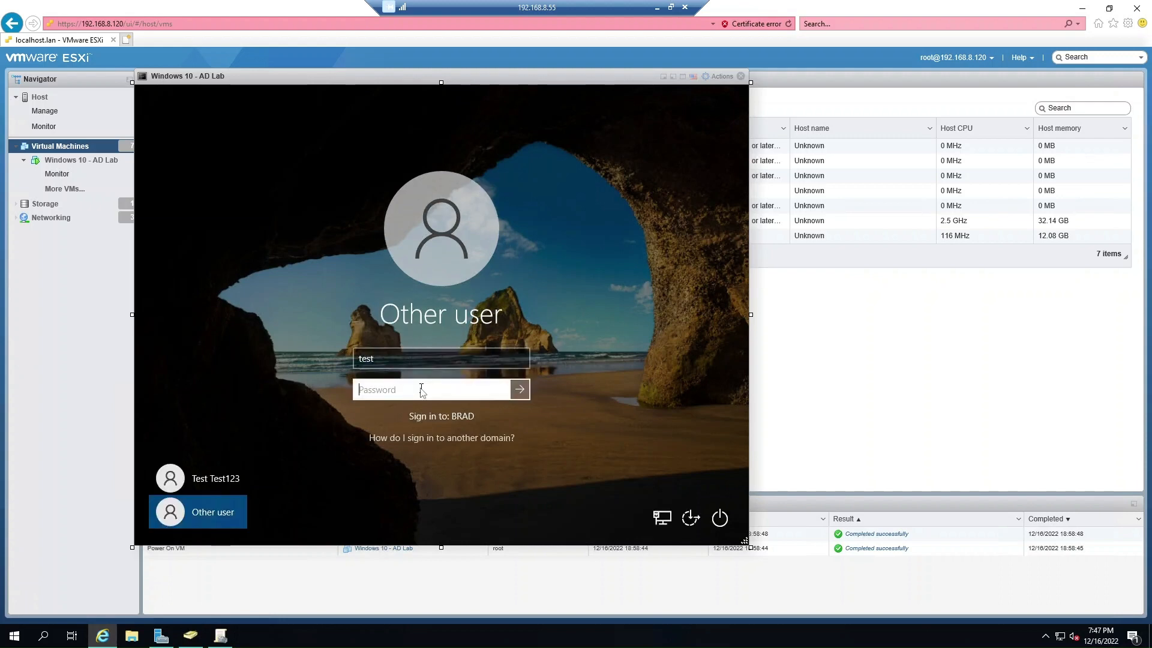
# Retry the 'test' user's BRAD domain sign-in with another account password.
pyautogui.write('••••••••••••')
pyautogui.press('Return')
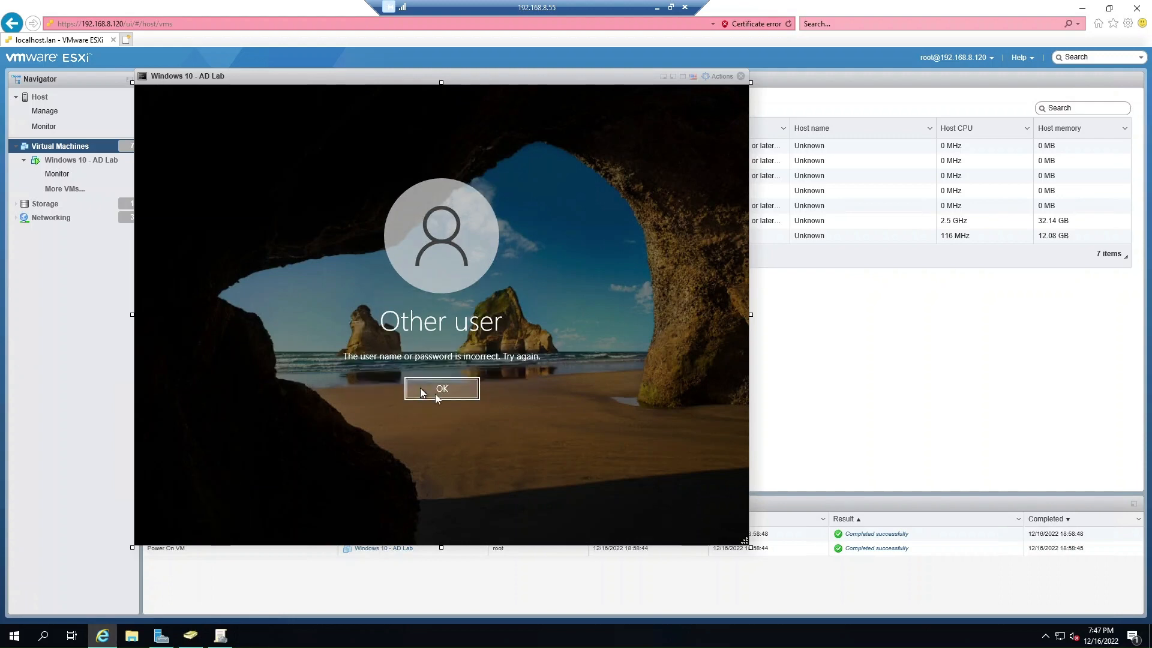
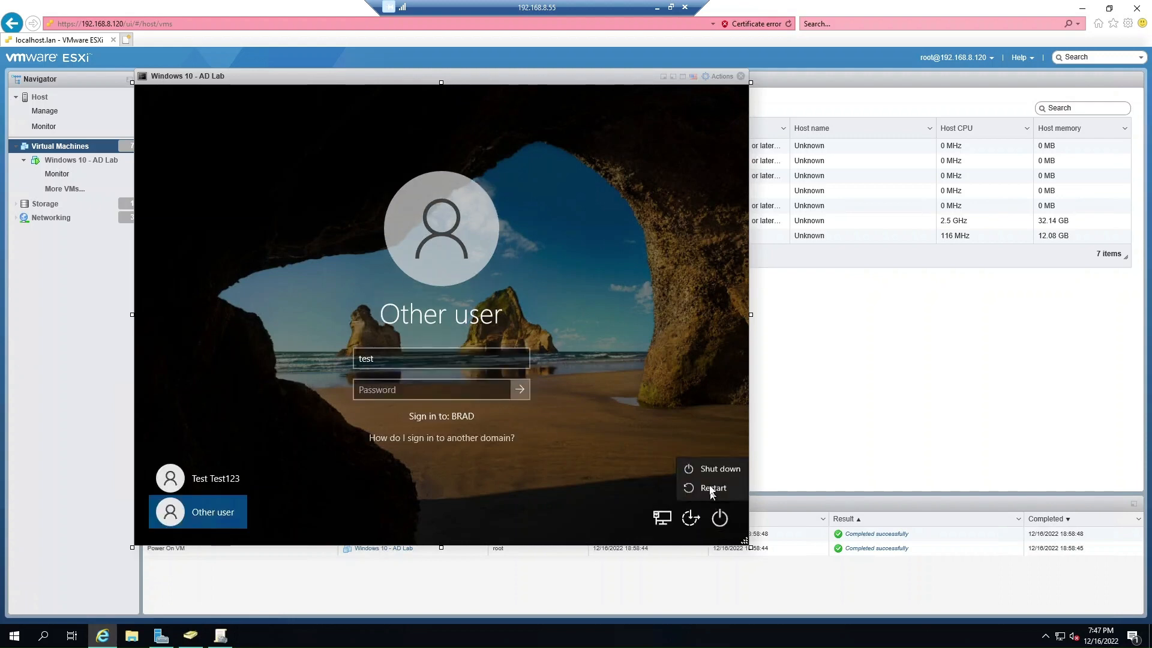
# Restart the Windows 10 AD Lab VM and return to the Group Policy Management console.
pyautogui.click(712, 488)
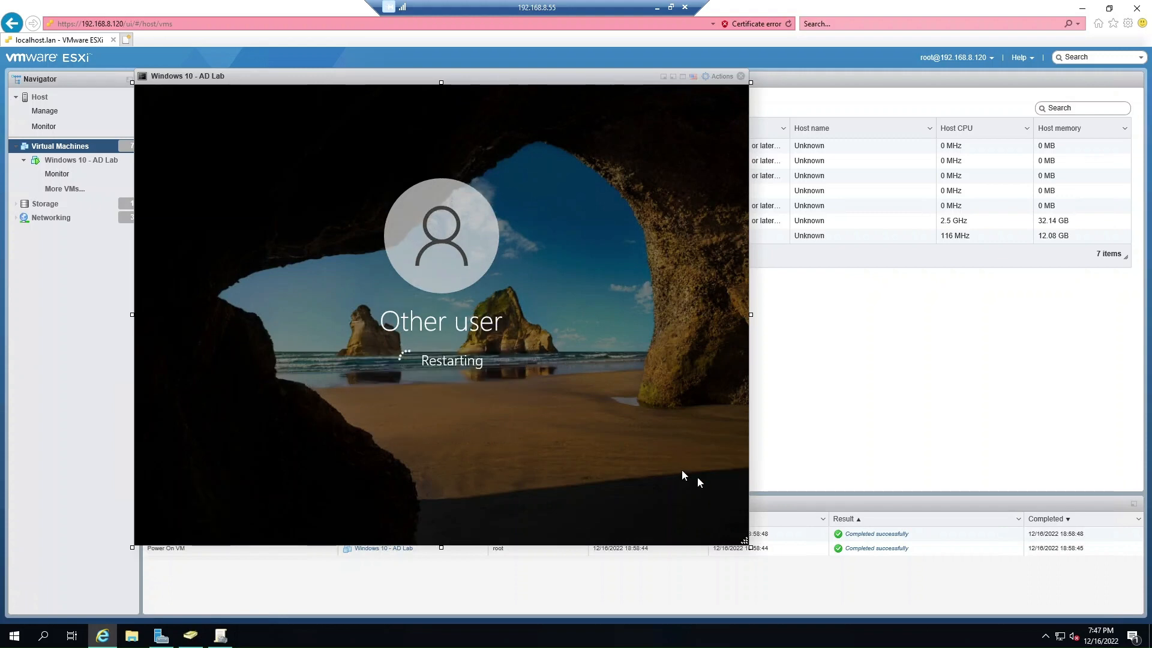
pyautogui.click(221, 636)
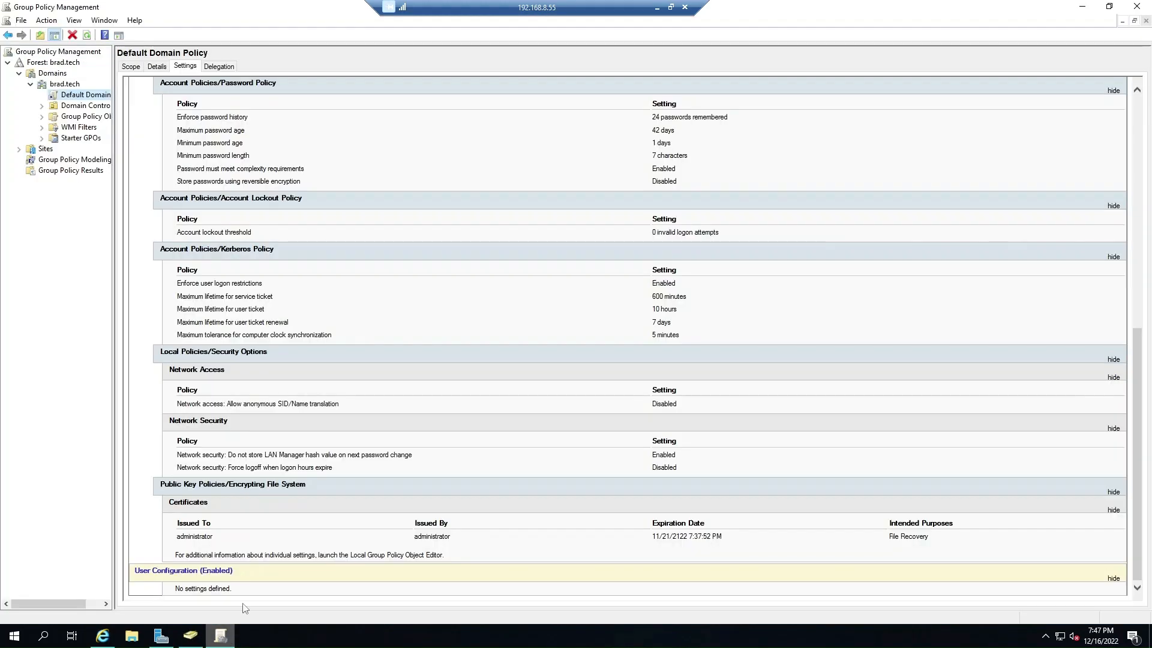
# Refresh and fully expand the Default Domain Policy report, highlighting the lockout threshold of 0 attempts.
pyautogui.click(87, 35)
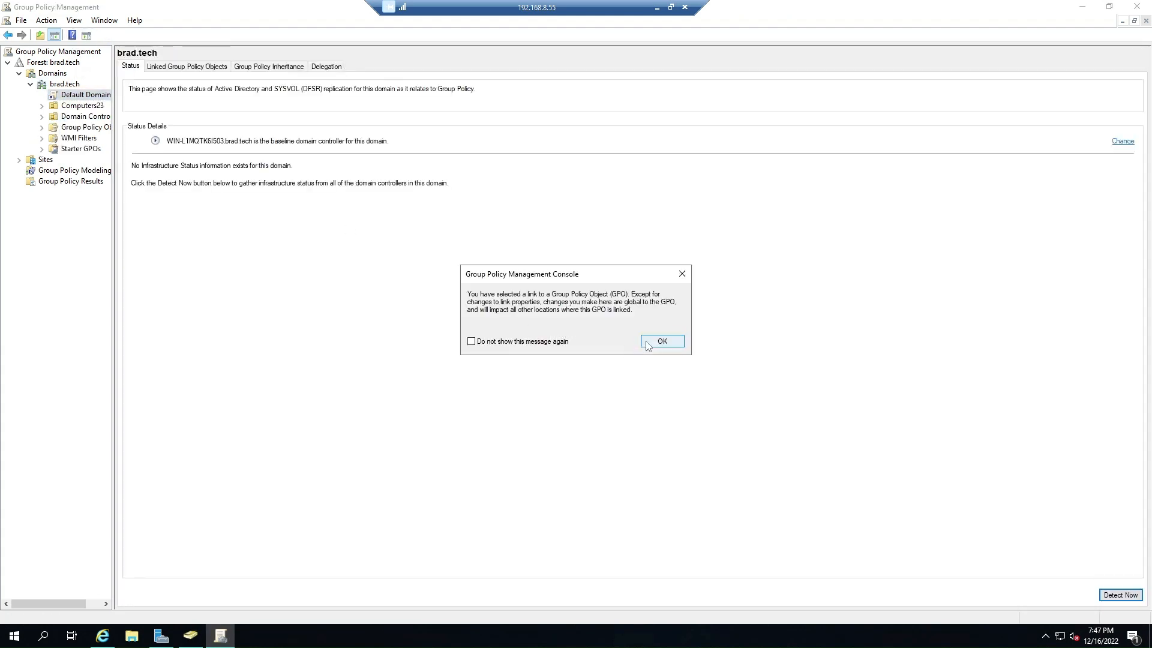
pyautogui.click(648, 345)
pyautogui.click(1120, 103)
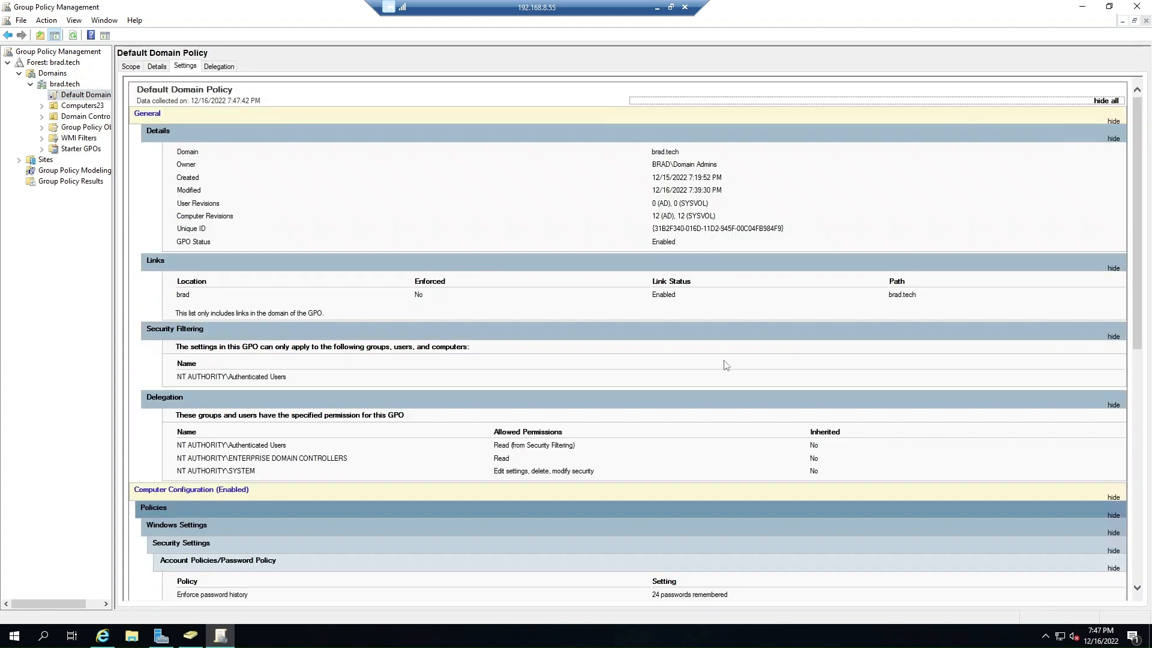
pyautogui.scroll(-5, 484, 430)
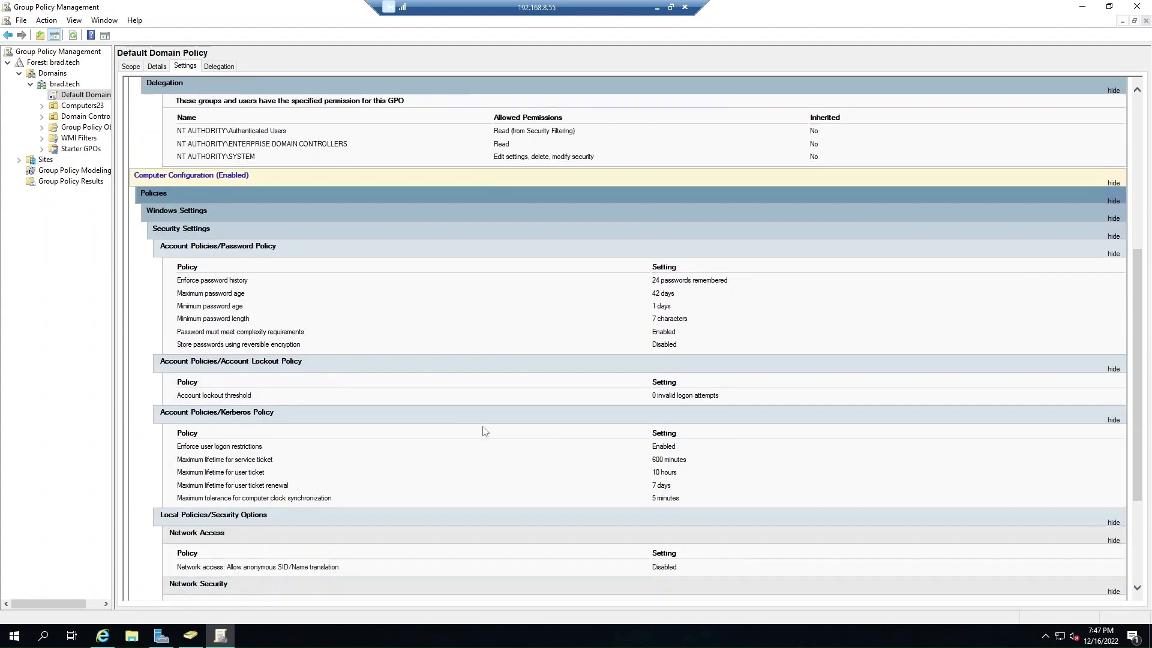
pyautogui.scroll(-2, 604, 456)
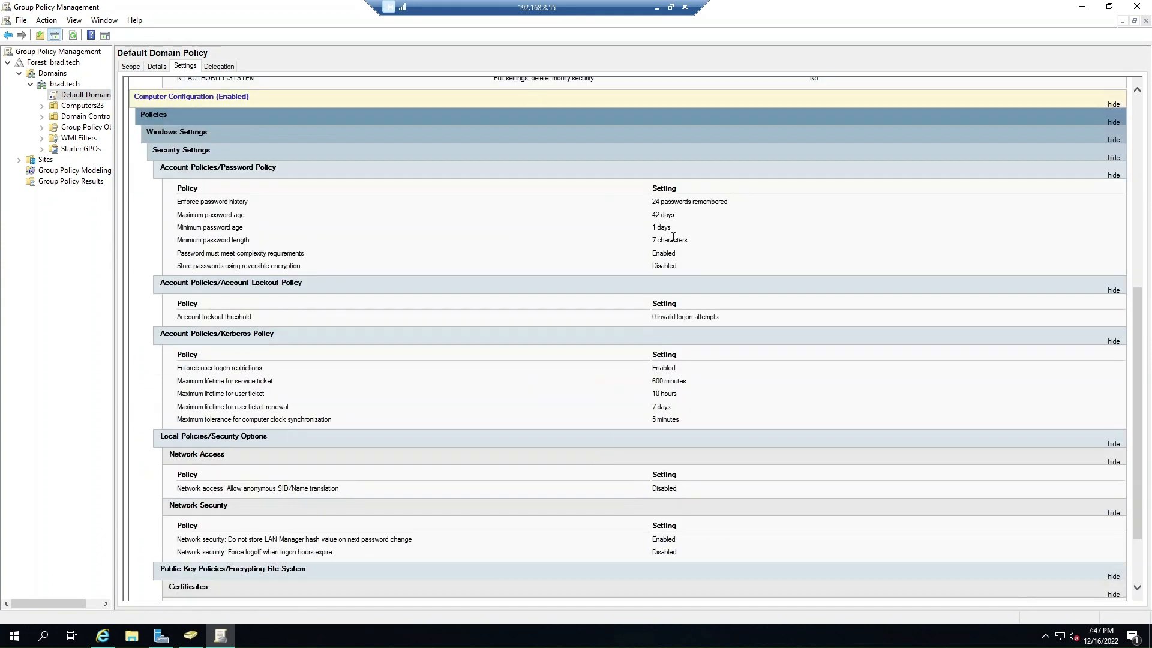
pyautogui.scroll(-2, 660, 462)
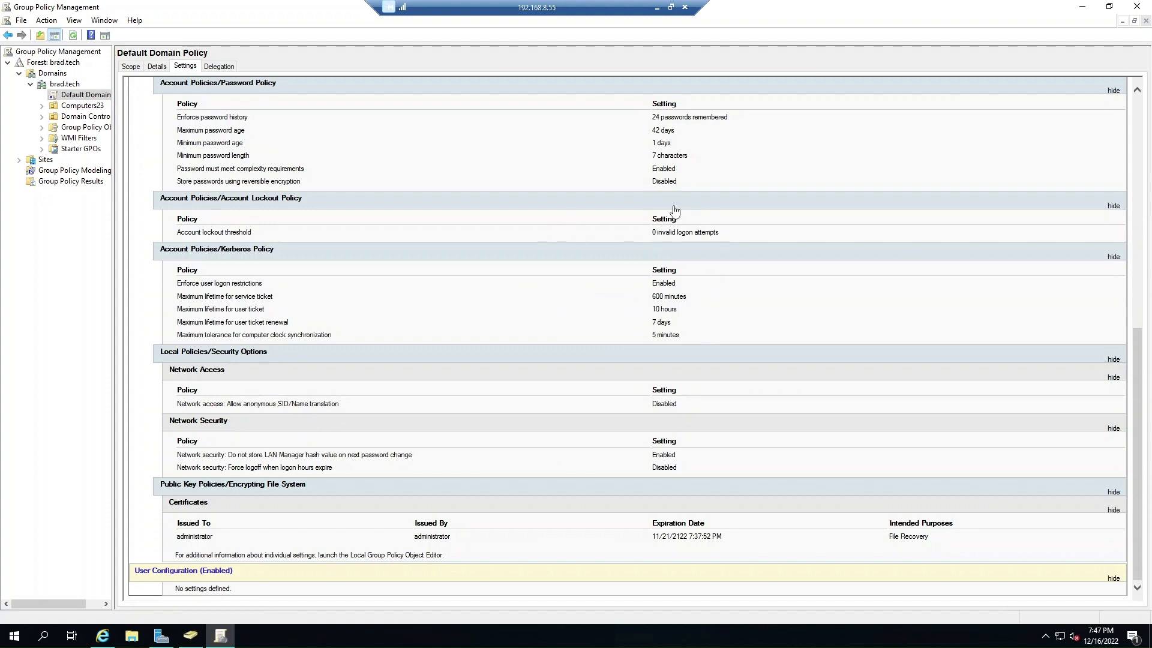
pyautogui.moveTo(668, 232)
pyautogui.mouseDown()
pyautogui.moveTo(721, 233)
pyautogui.moveTo(651, 232)
pyautogui.mouseUp()
pyautogui.click(712, 233)
pyautogui.click(745, 231)
# Edit the Default Domain Policy and navigate to Security Settings > Account Policies > Account Lockout Policy.
pyautogui.rightClick(95, 98)
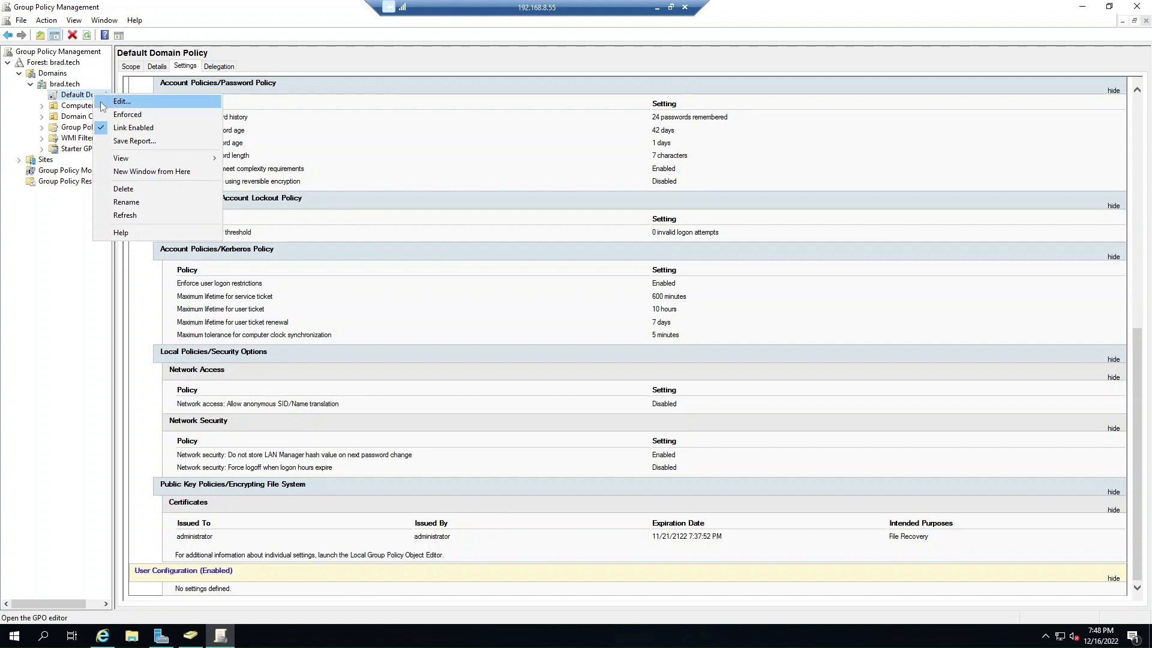
pyautogui.click(102, 104)
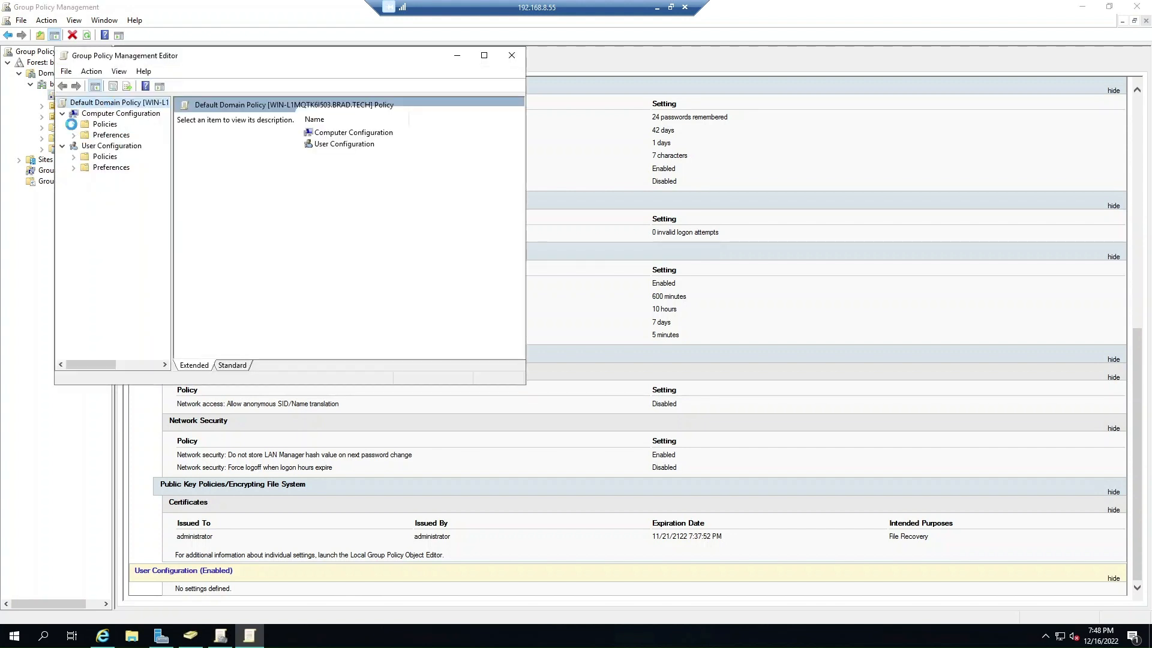
pyautogui.click(73, 125)
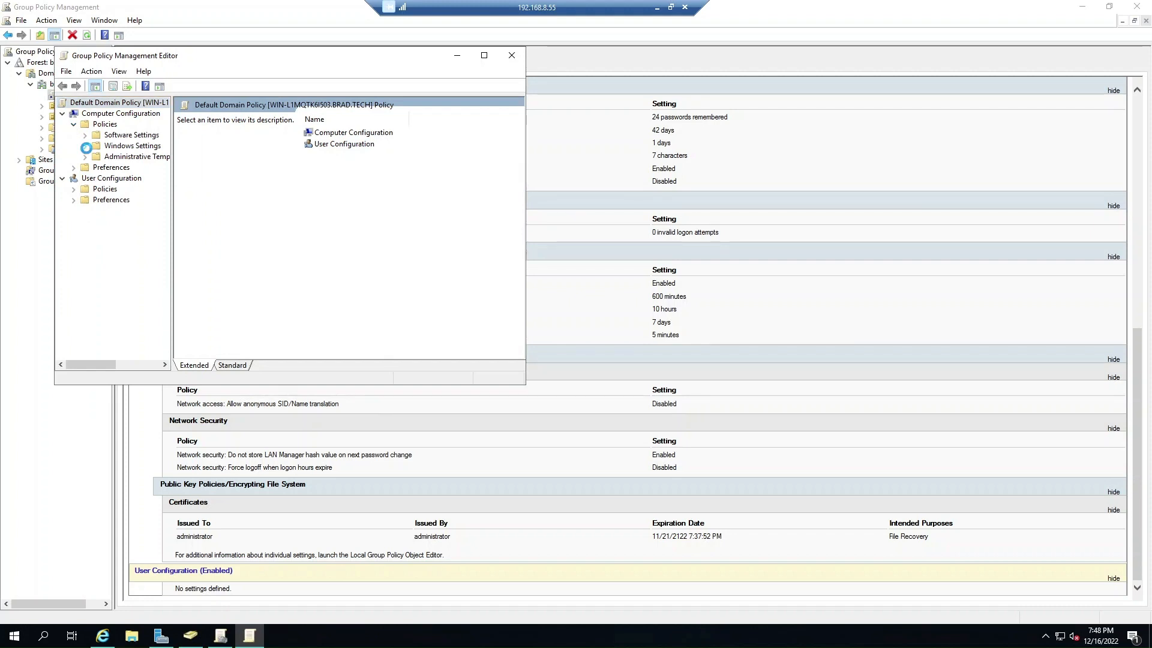
pyautogui.click(85, 147)
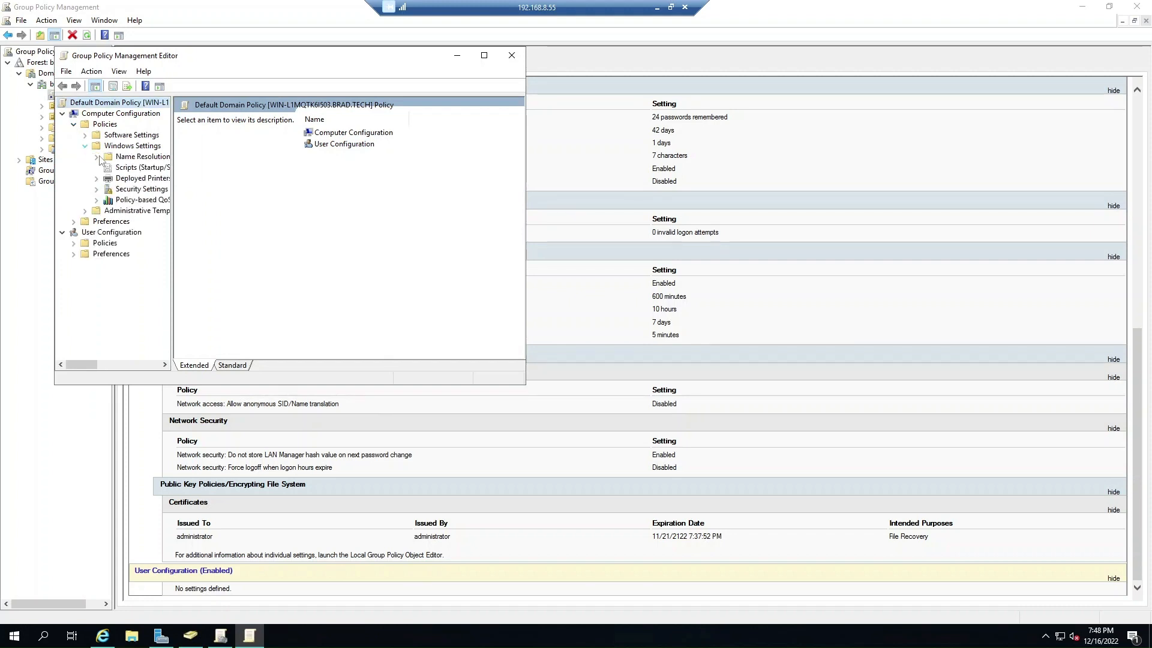
pyautogui.click(97, 189)
pyautogui.click(142, 190)
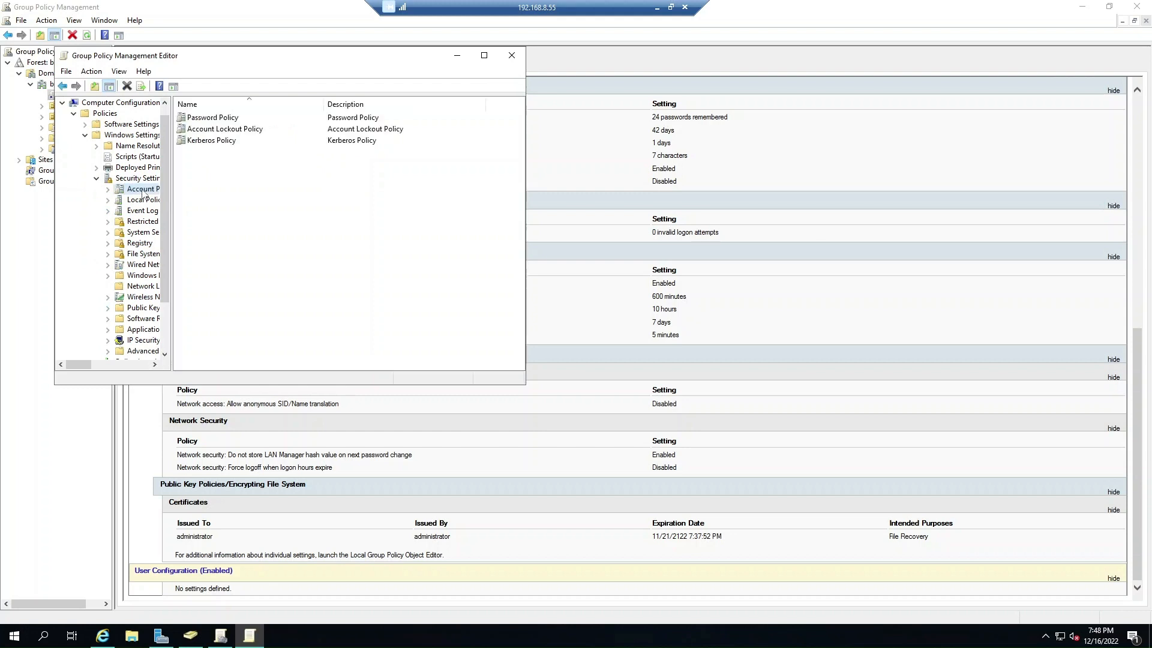
pyautogui.doubleClick(213, 131)
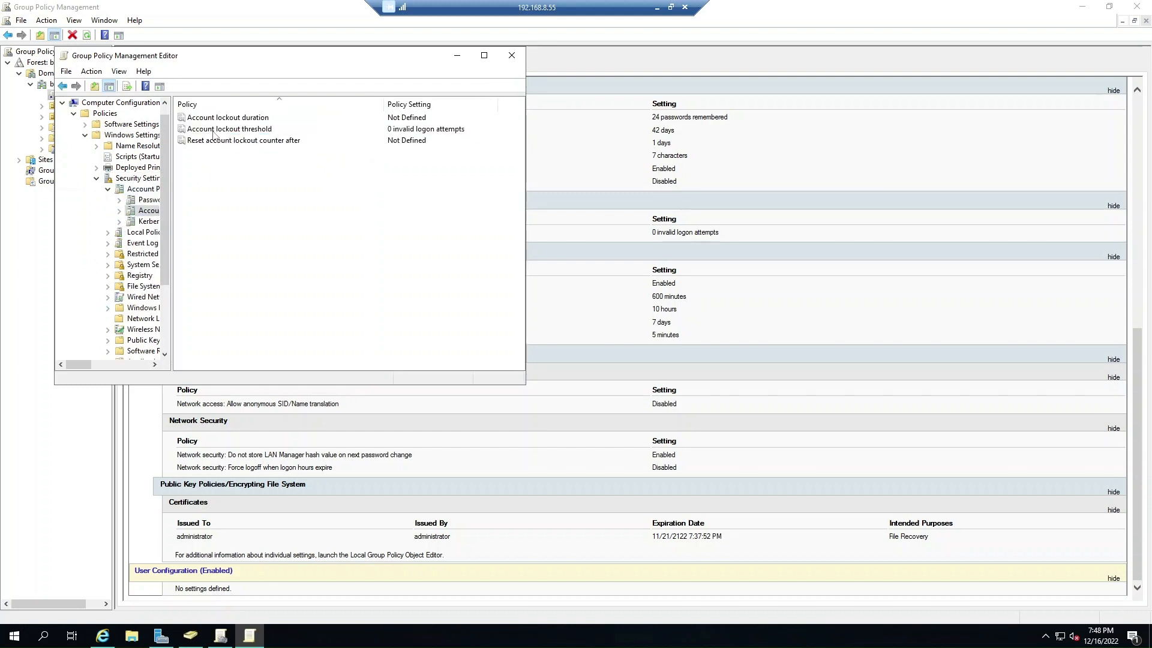
# Set the account lockout threshold to 3, accept the 30-minute duration and reset values, and close the editor.
pyautogui.doubleClick(214, 130)
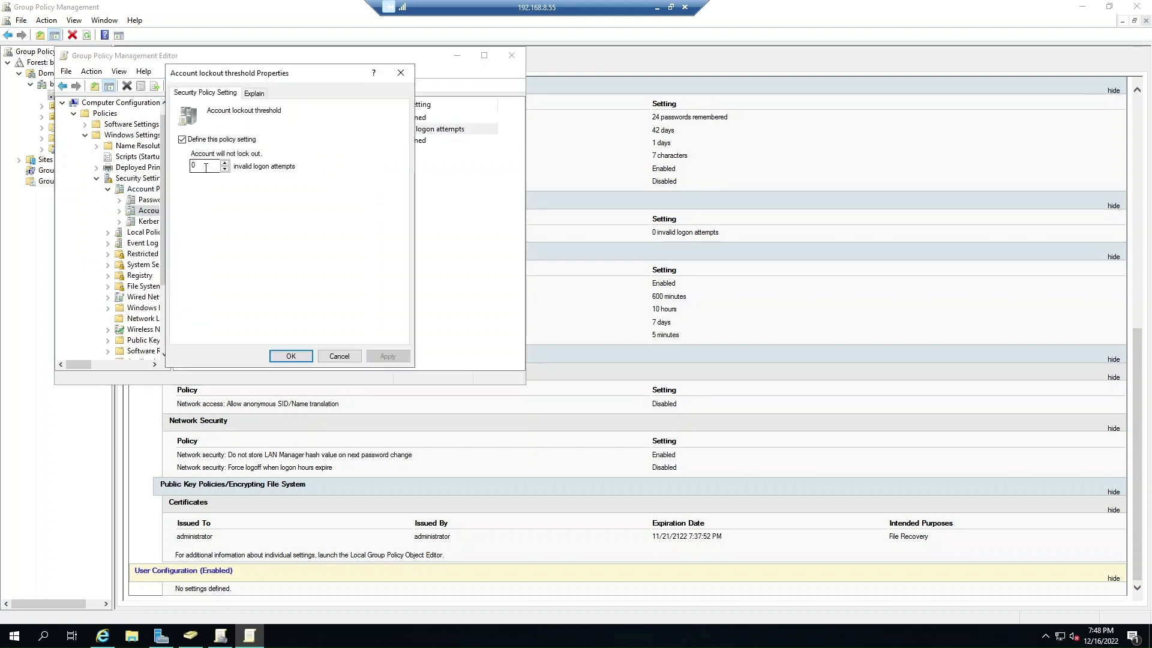
pyautogui.write('3')
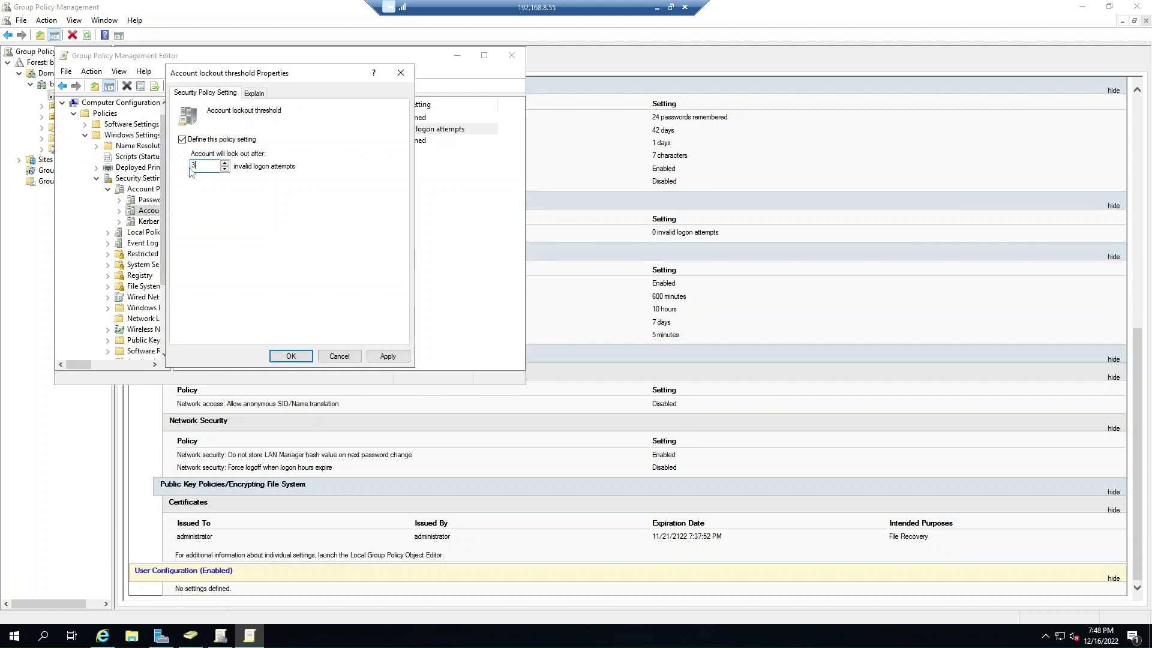
pyautogui.click(387, 356)
pyautogui.click(362, 268)
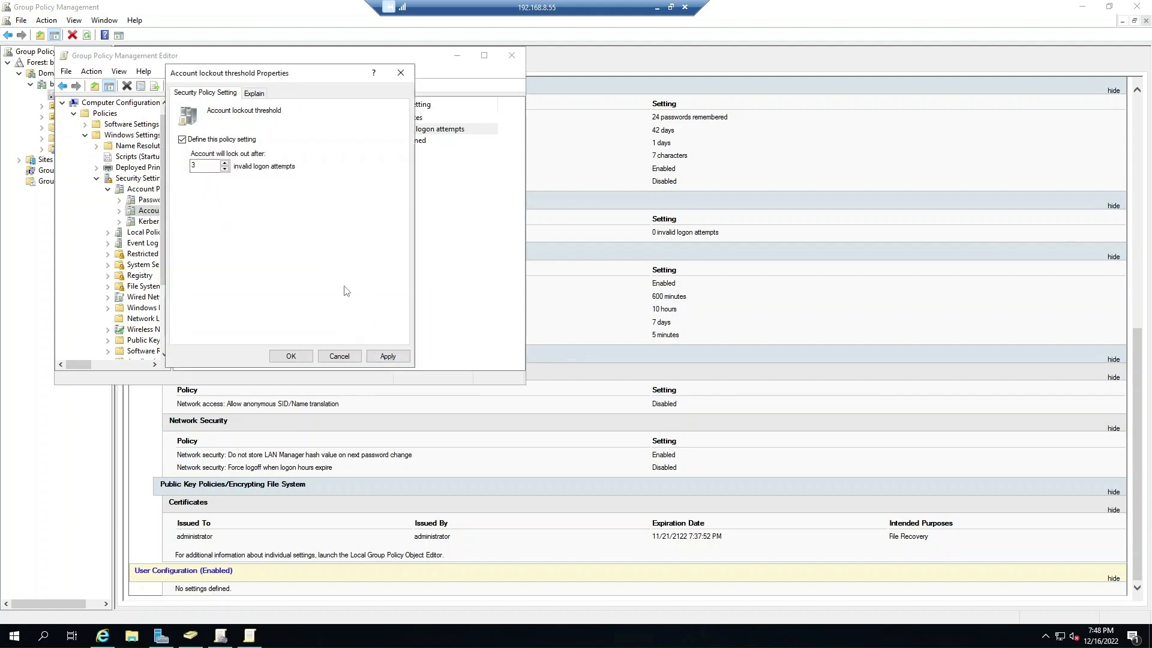
pyautogui.click(291, 356)
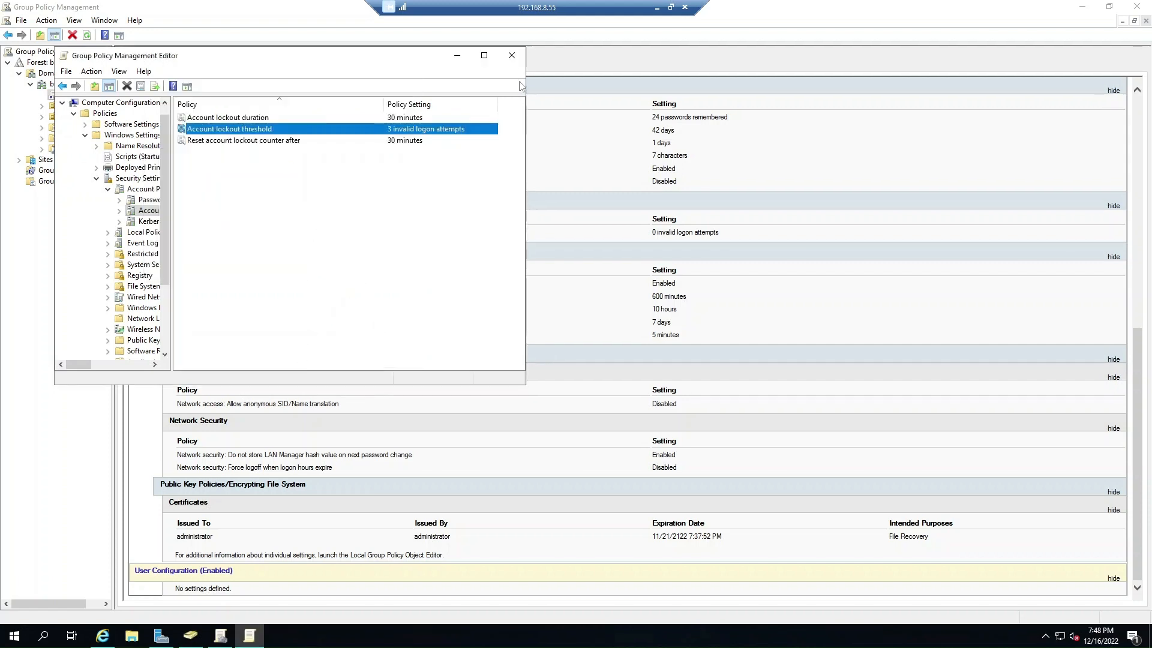
pyautogui.click(512, 55)
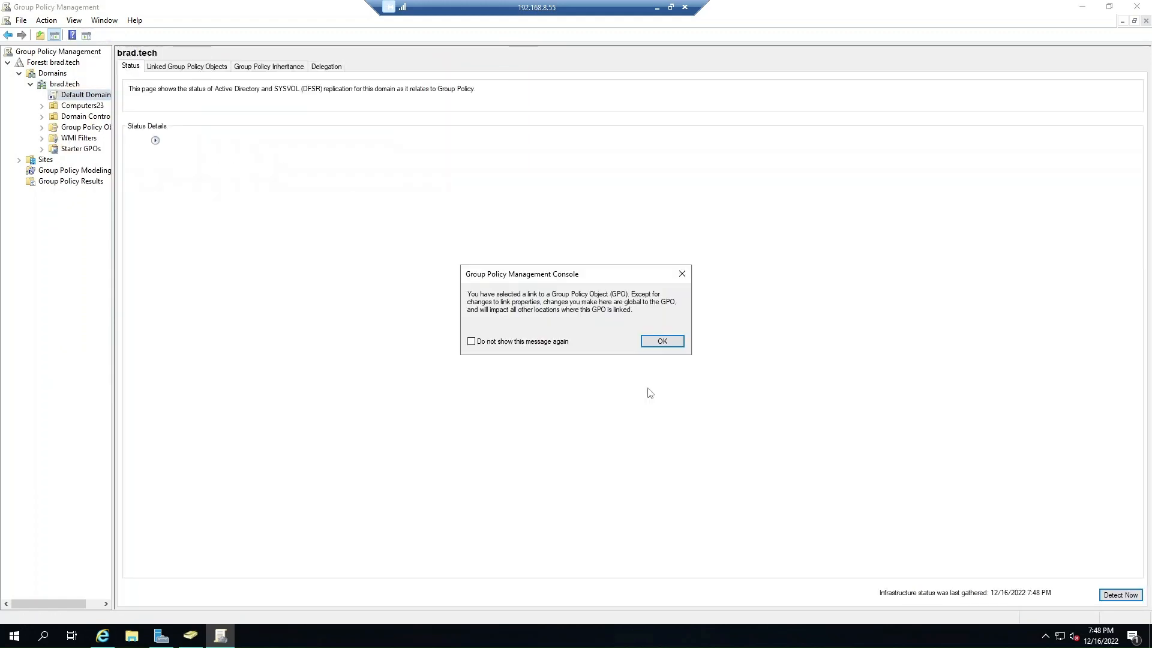
# Expand the refreshed report and highlight the new 3 invalid logon attempts threshold.
pyautogui.click(657, 343)
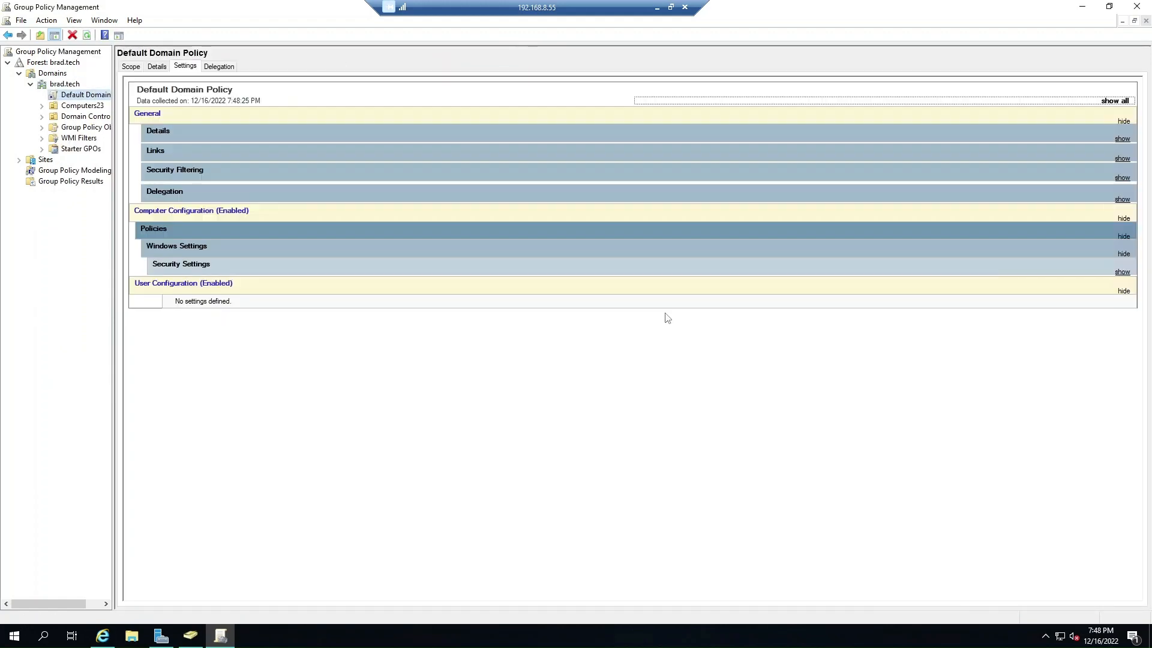
pyautogui.click(1116, 102)
pyautogui.scroll(-6, 588, 412)
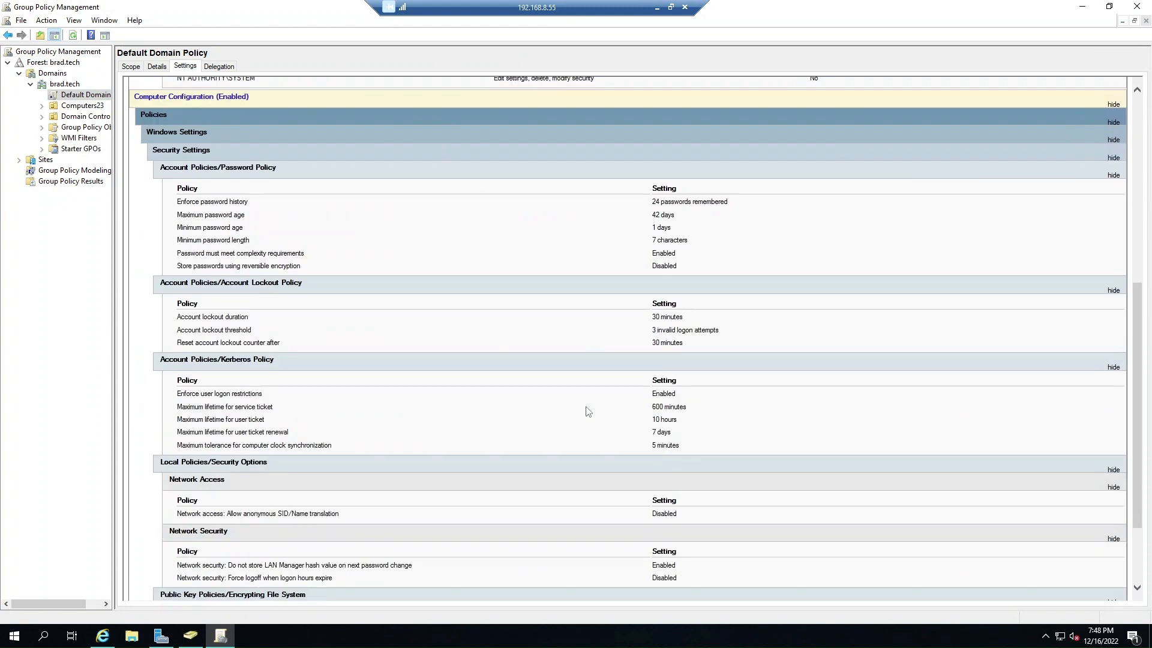
pyautogui.scroll(-3, 719, 434)
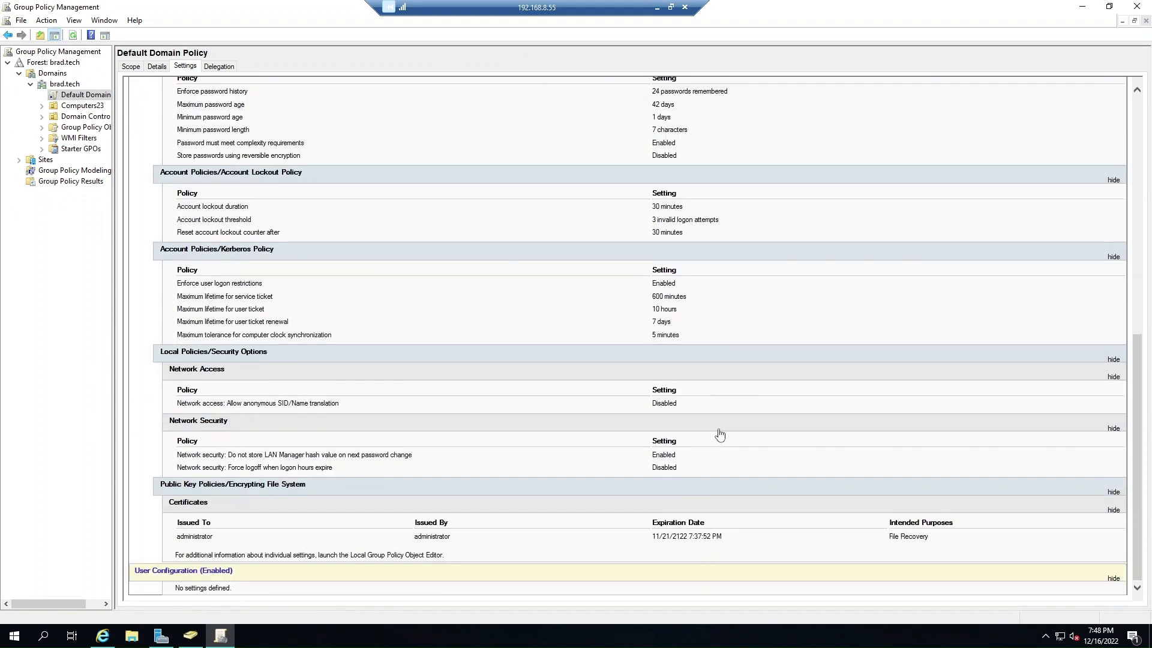
pyautogui.scroll(2, 719, 435)
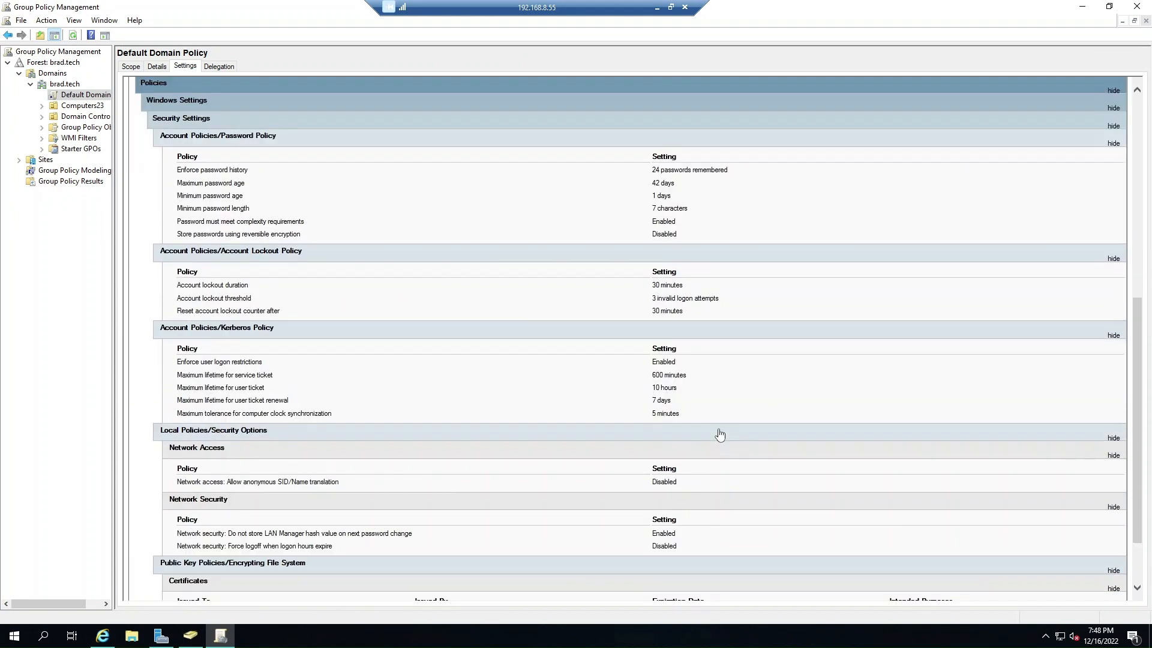
pyautogui.scroll(4, 719, 434)
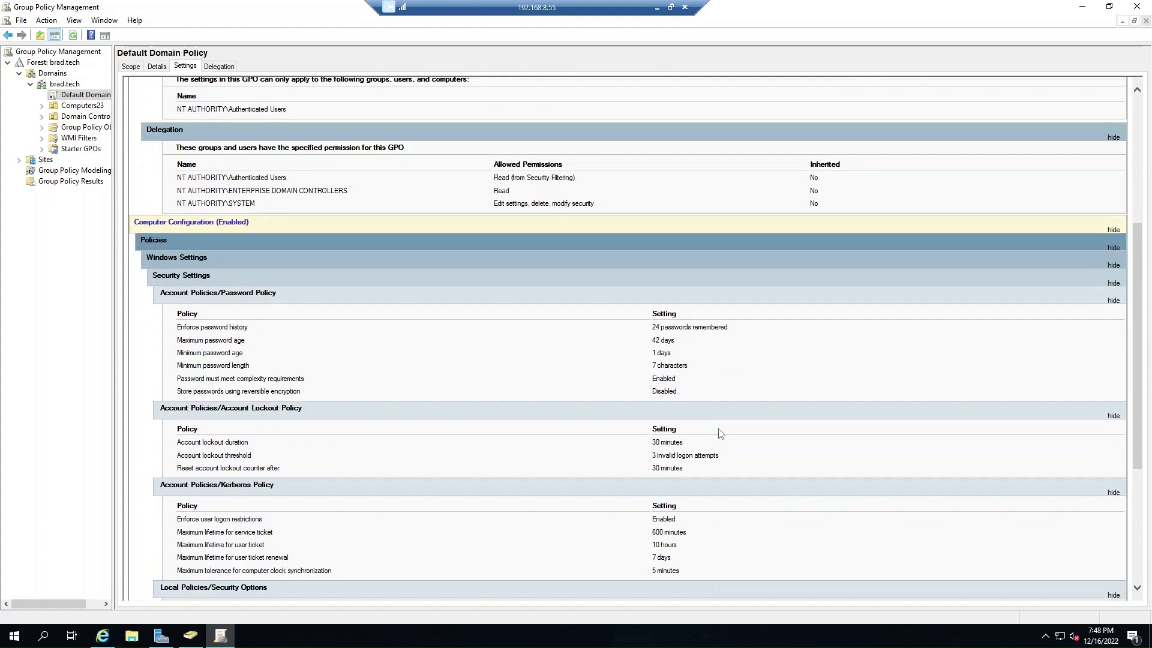
pyautogui.scroll(7, 720, 433)
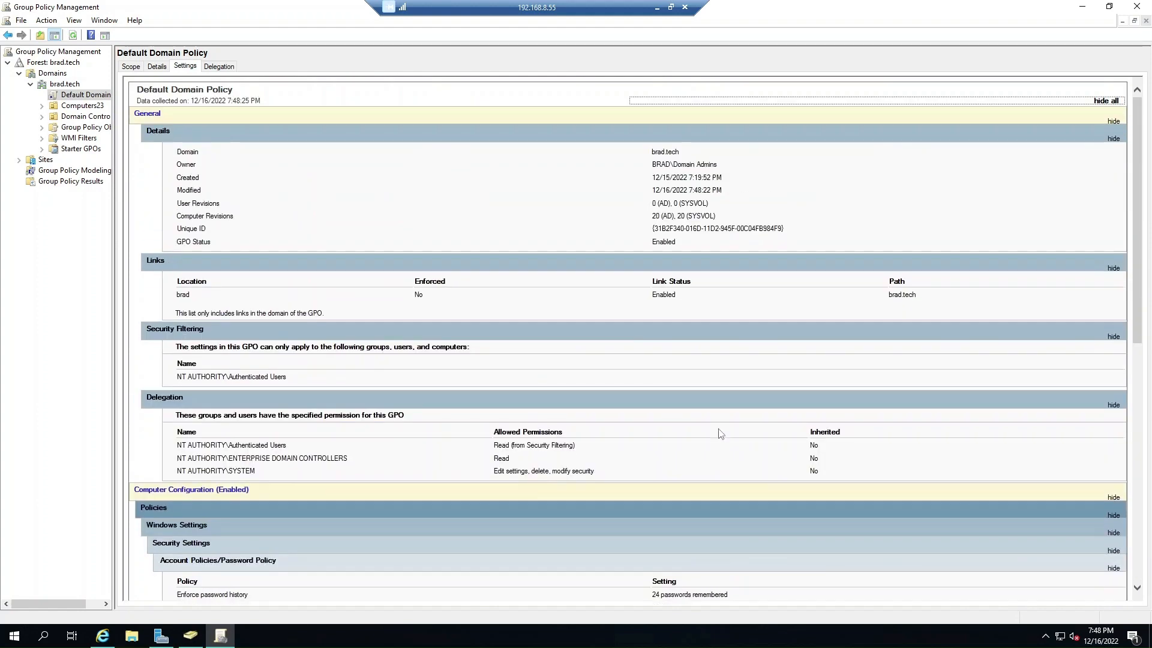
pyautogui.scroll(-8, 719, 433)
pyautogui.scroll(-5, 719, 433)
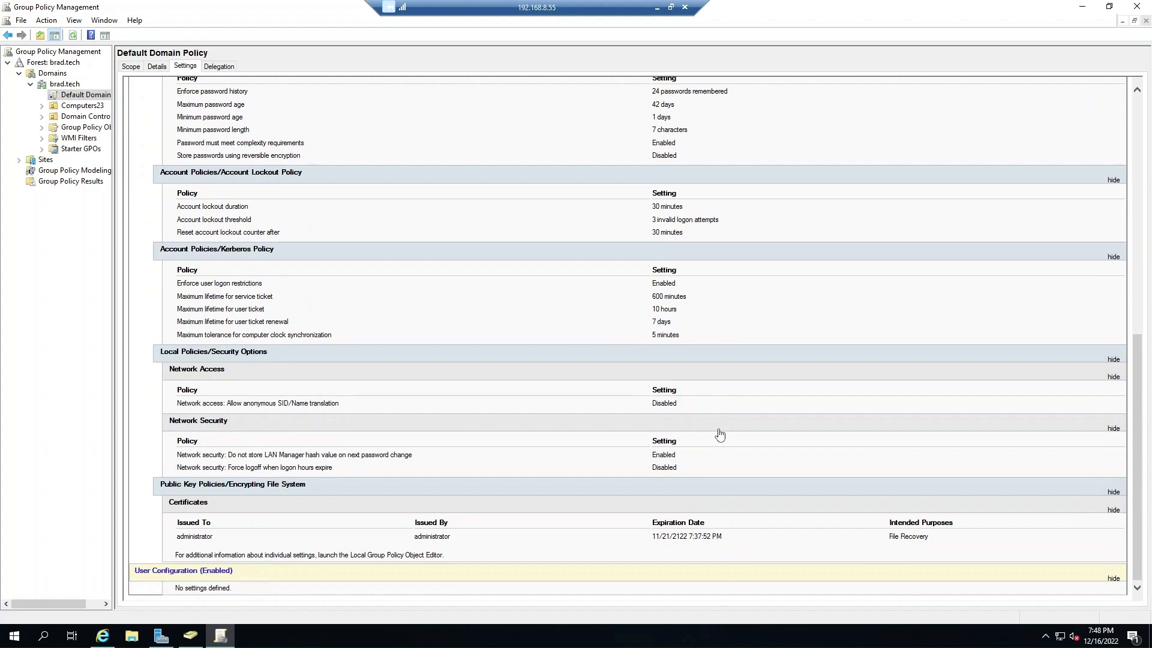
pyautogui.moveTo(652, 221); pyautogui.dragTo(742, 225)
# Attempt the test account sign-in on the VM with a wrong password and dismiss the error.
pyautogui.click(102, 636)
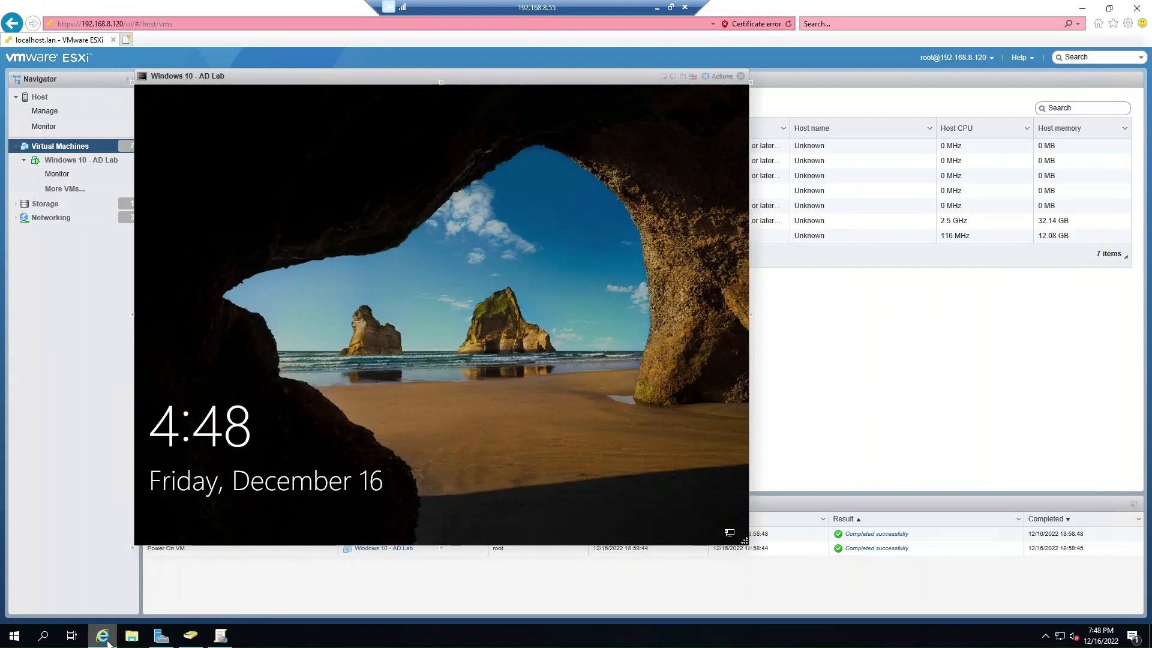
pyautogui.click(372, 424)
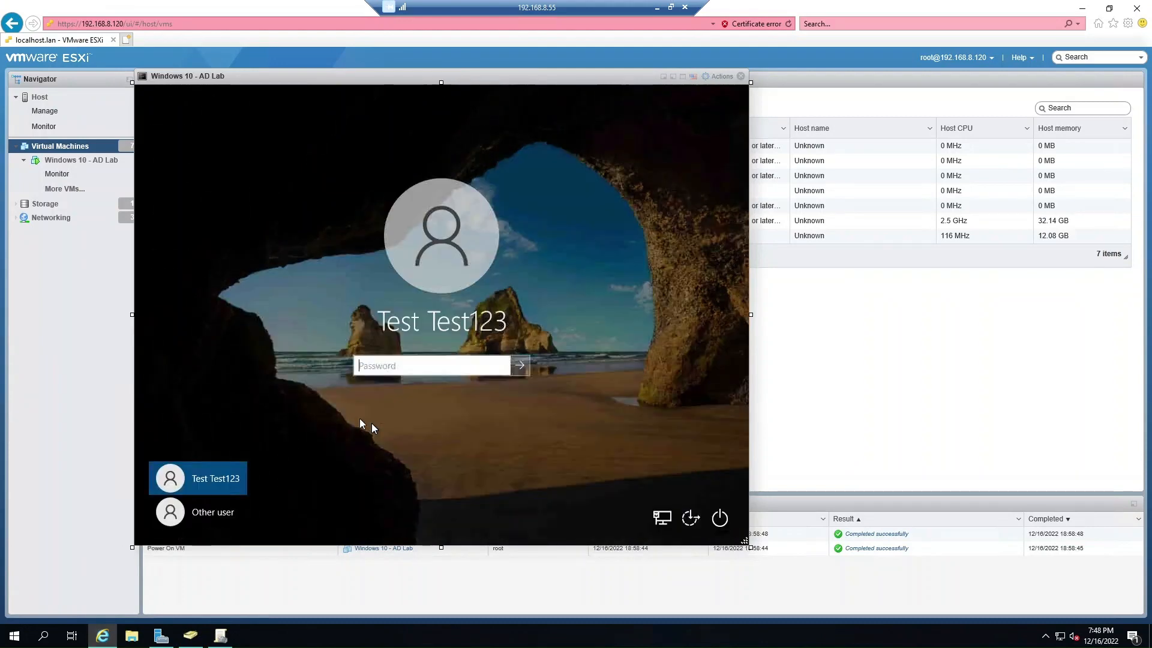
pyautogui.write('Password1')
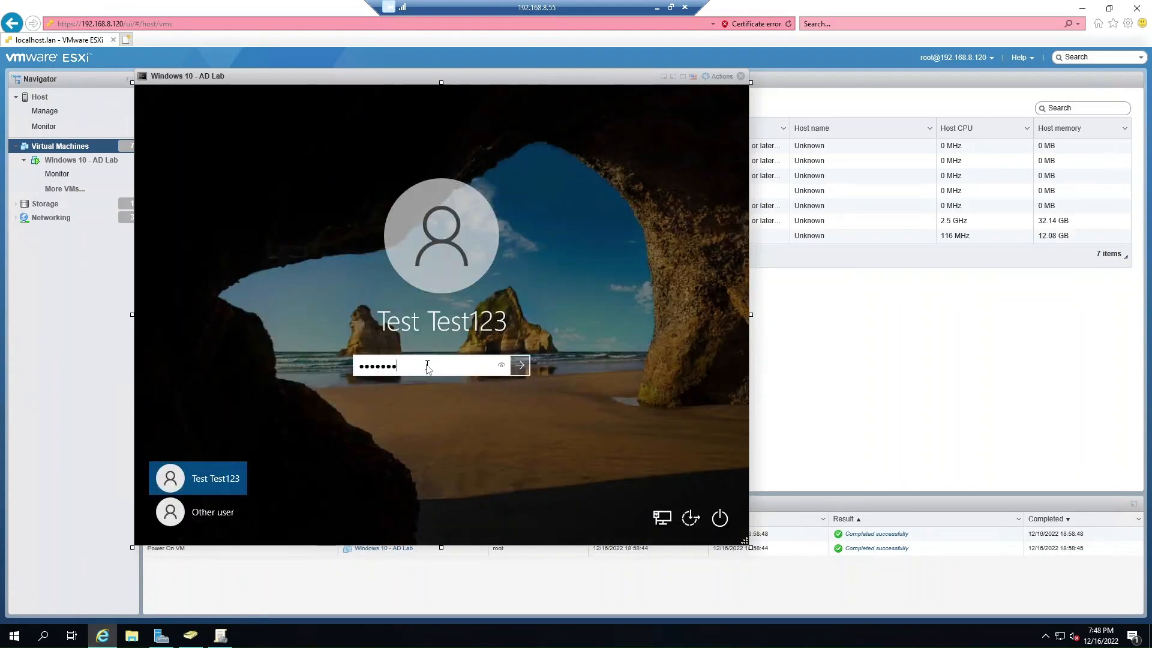
pyautogui.press('Return')
pyautogui.click(438, 389)
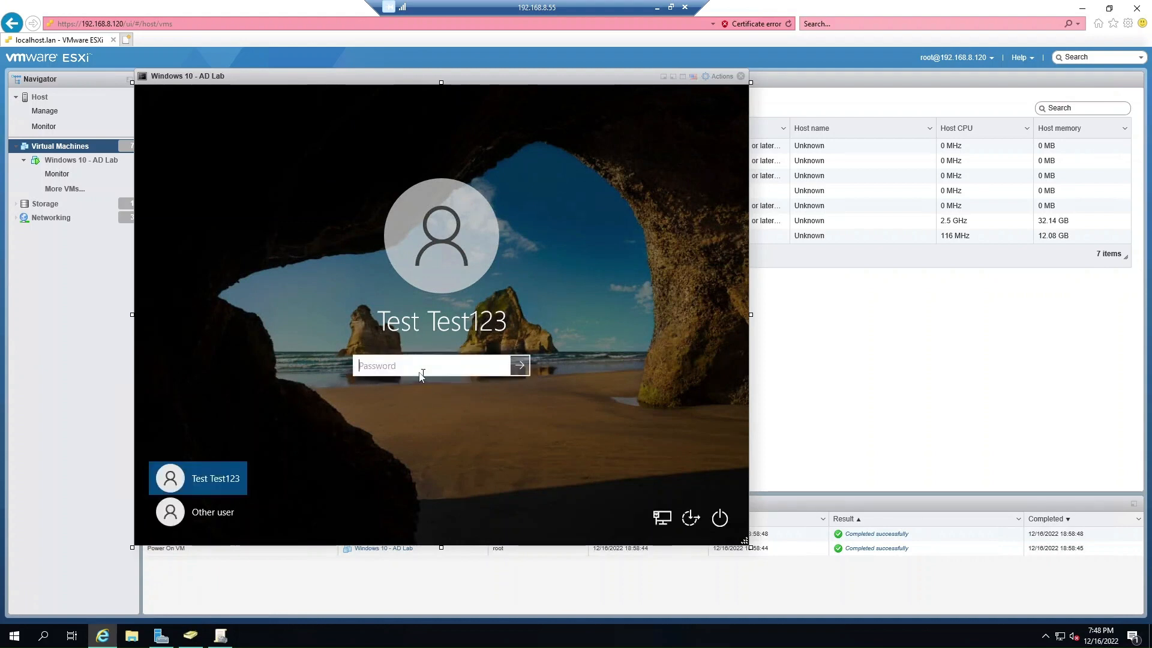
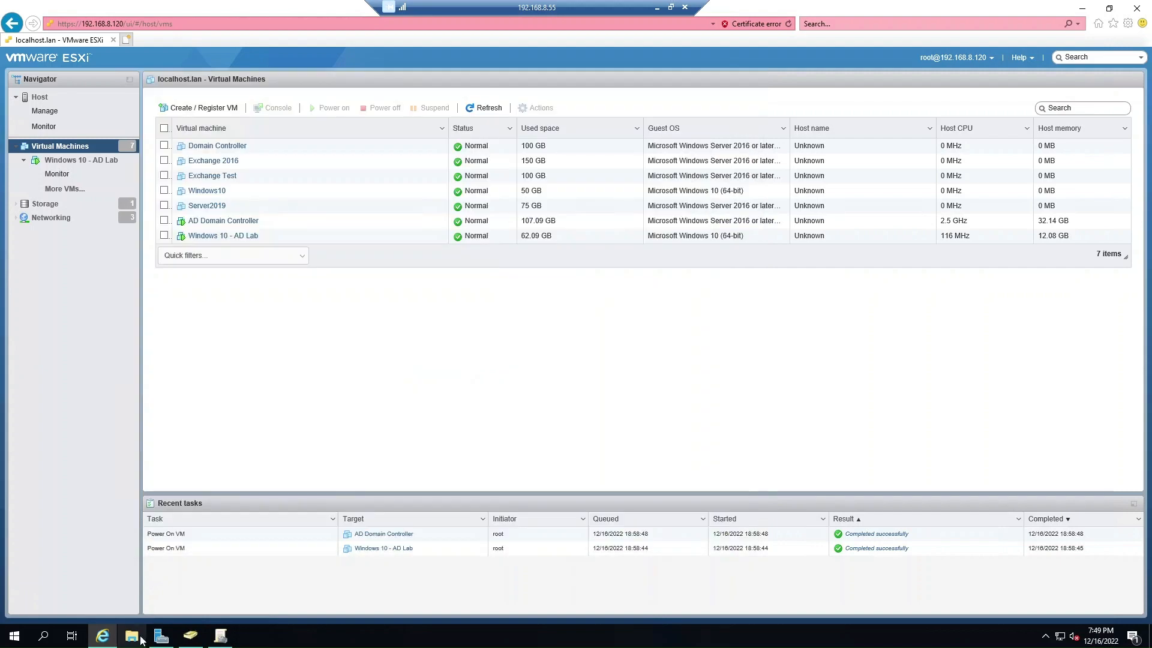
# Tick Unlock account on the Test Test123 user's Account tab and apply it.
pyautogui.click(191, 636)
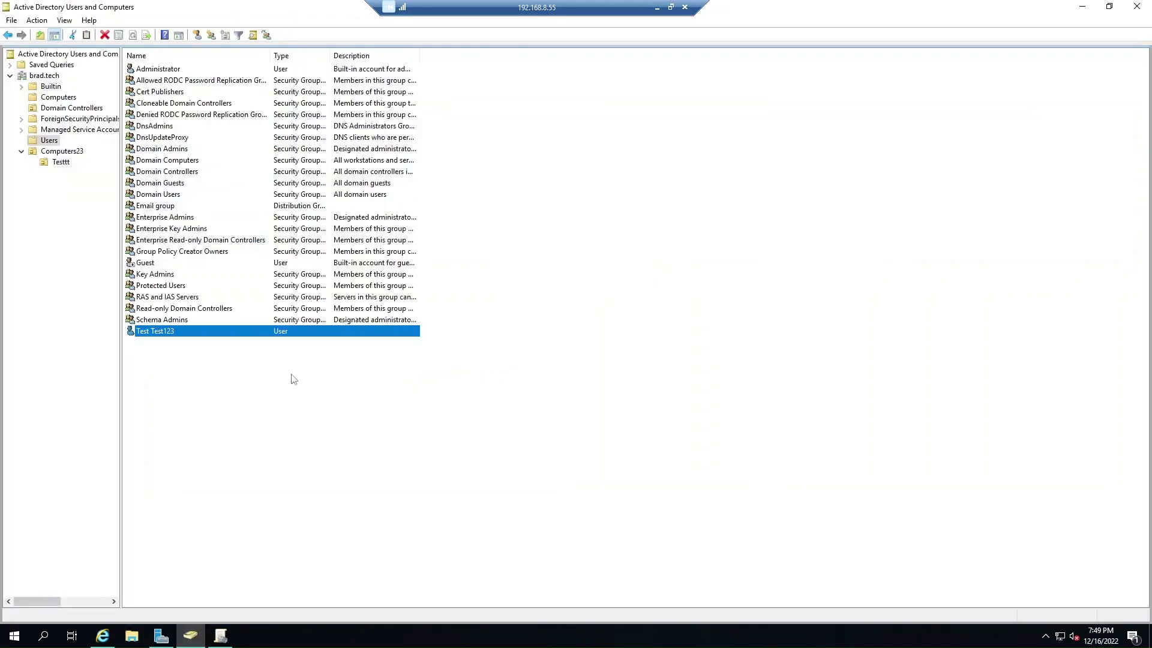
pyautogui.doubleClick(176, 331)
pyautogui.click(549, 226)
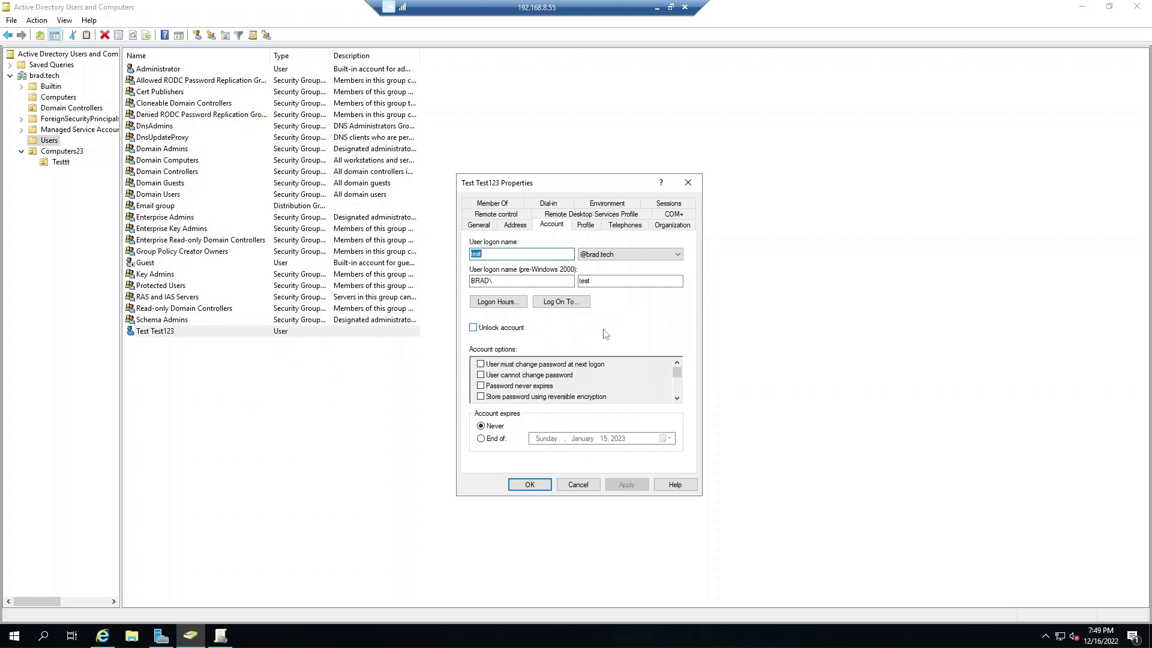
pyautogui.click(473, 328)
pyautogui.click(626, 484)
# Confirm with OK, then reopen Test Test123's Account tab to verify it is unlocked.
pyautogui.click(529, 485)
pyautogui.click(345, 450)
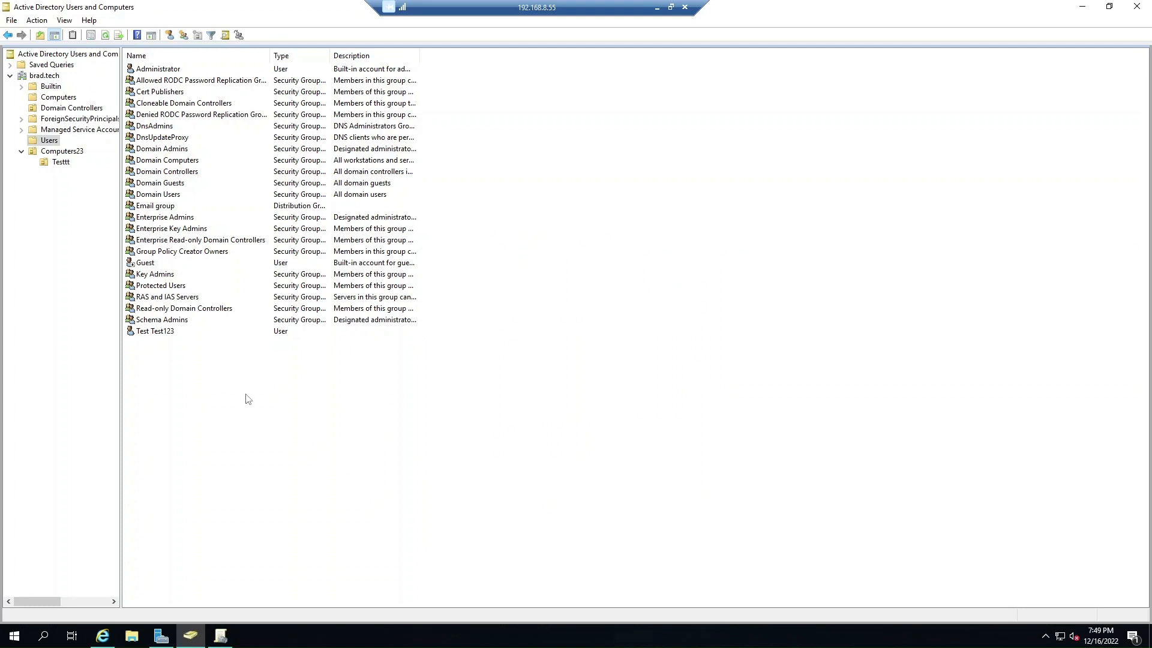
pyautogui.doubleClick(148, 333)
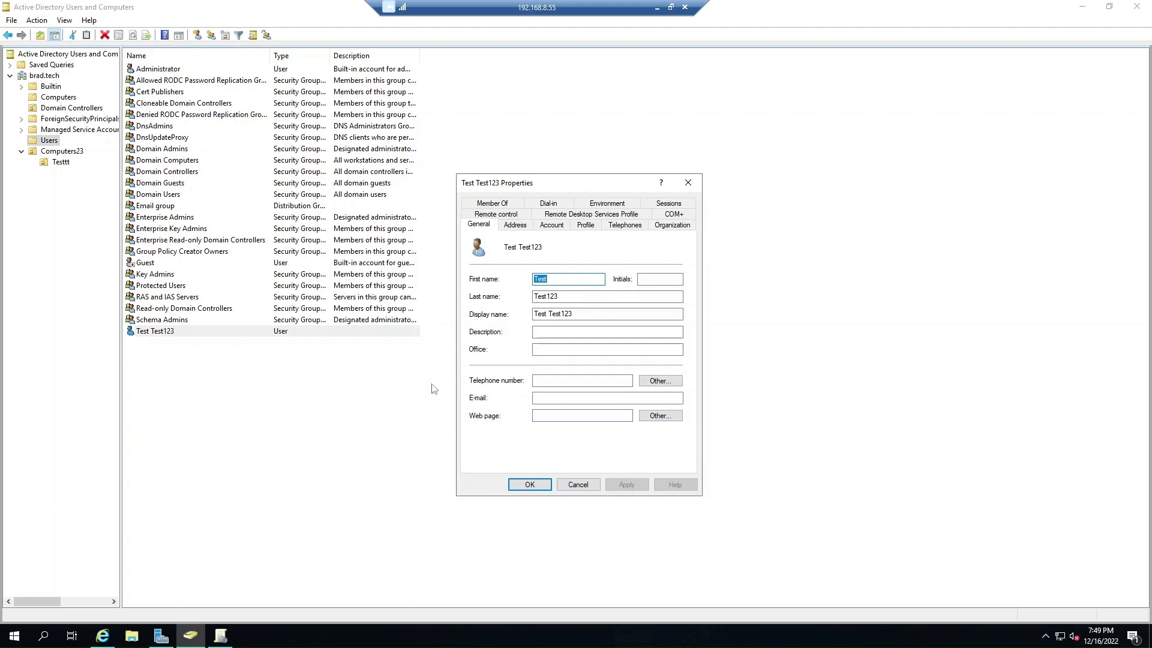
pyautogui.click(551, 227)
pyautogui.click(478, 226)
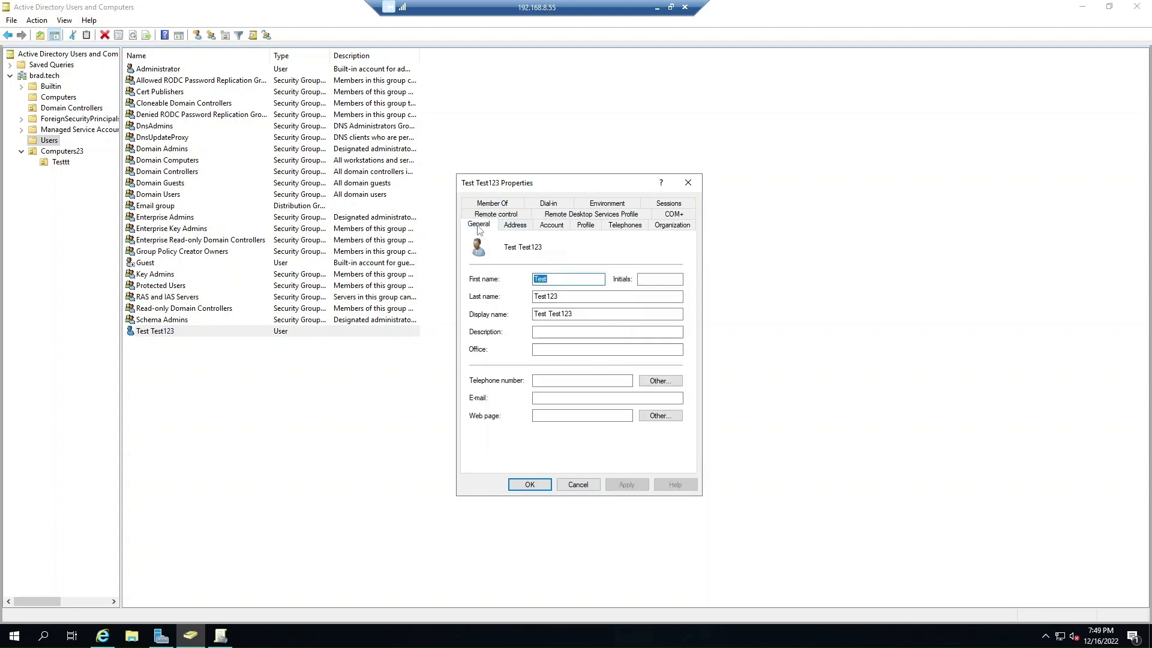
pyautogui.click(578, 487)
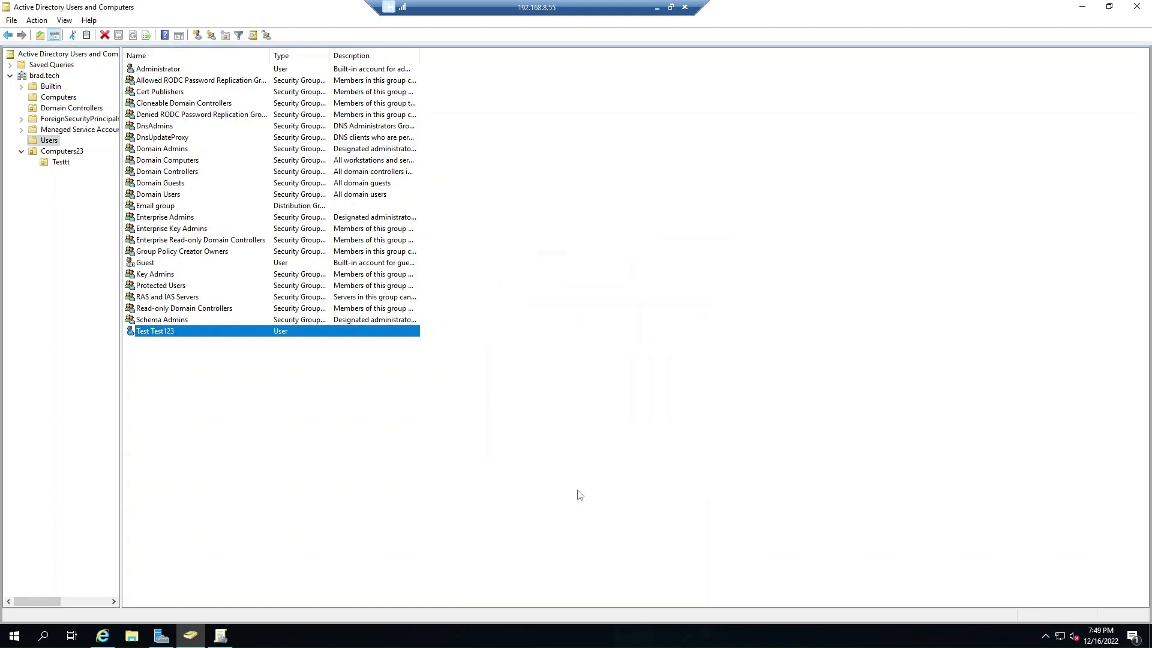